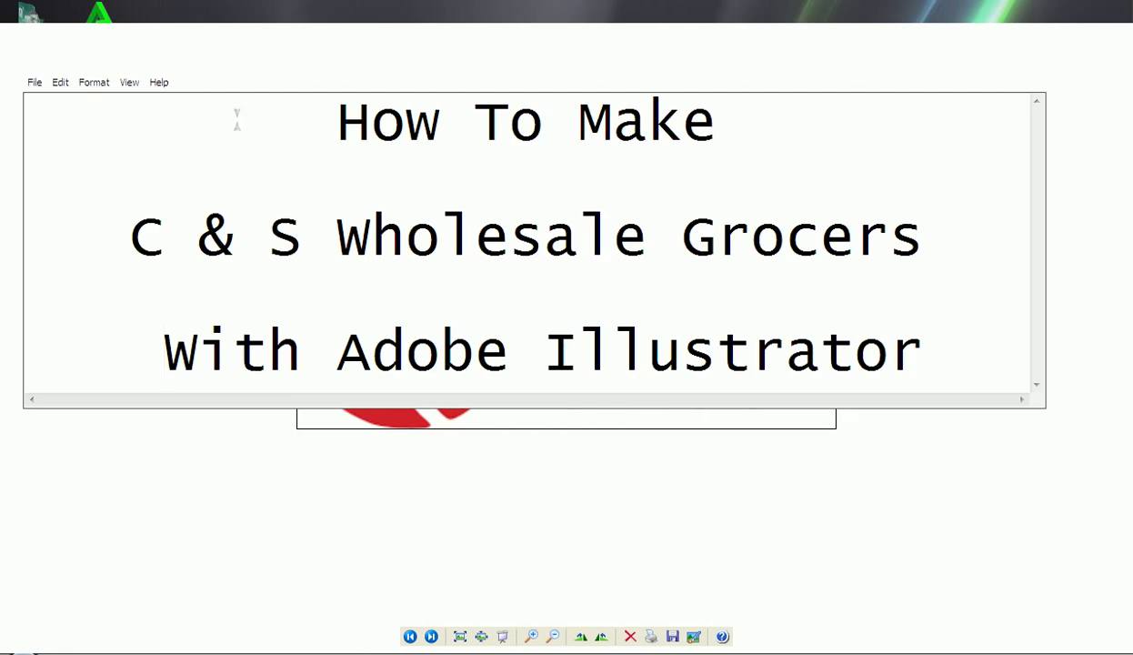
Step: Highlight the three title lines in the Notepad note, then close it to reveal the logo
drag(309, 131, 767, 123)
drag(88, 235, 936, 264)
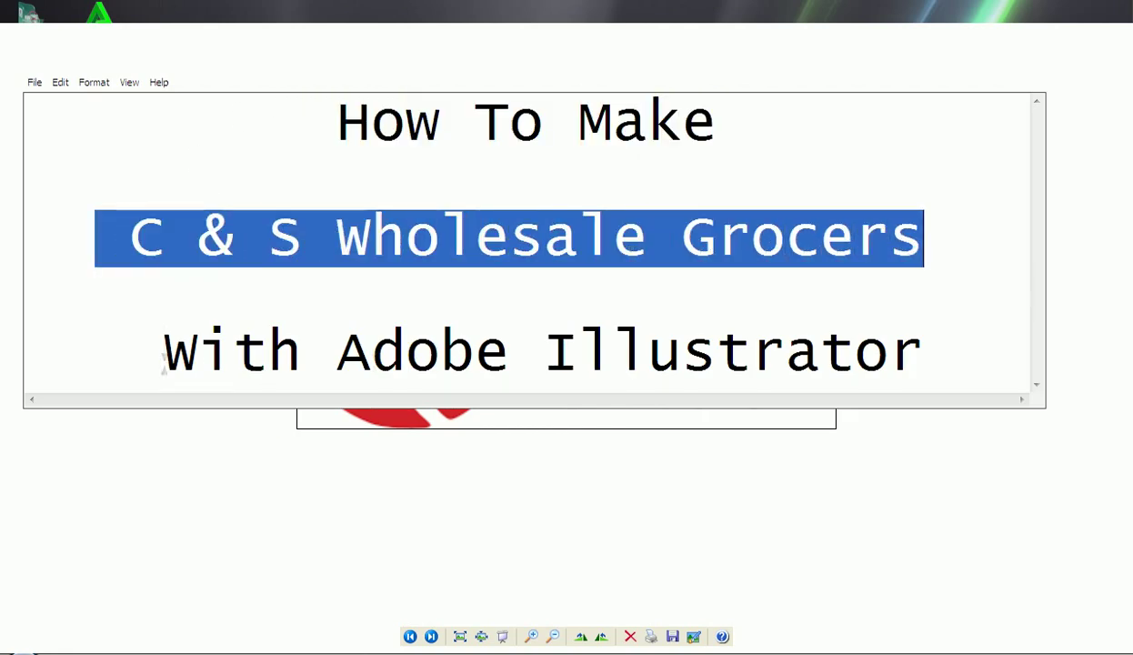
drag(160, 350, 925, 350)
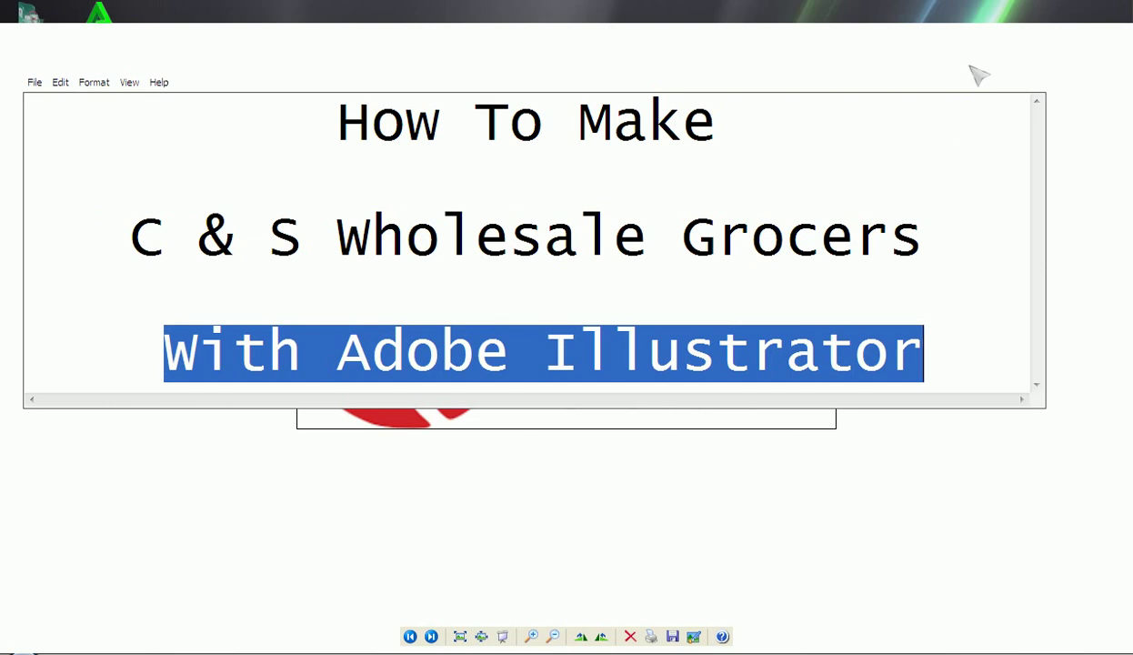
click(969, 66)
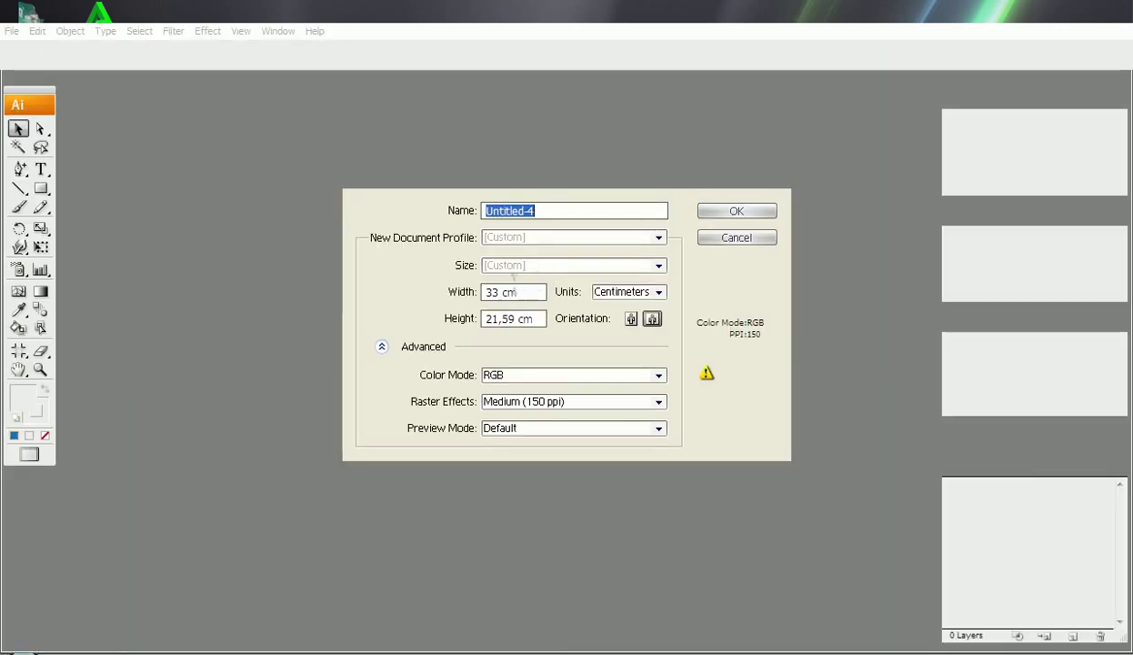
Step: Create a 33 cm × 21,59 cm RGB document in centimetres
click(499, 292)
click(486, 318)
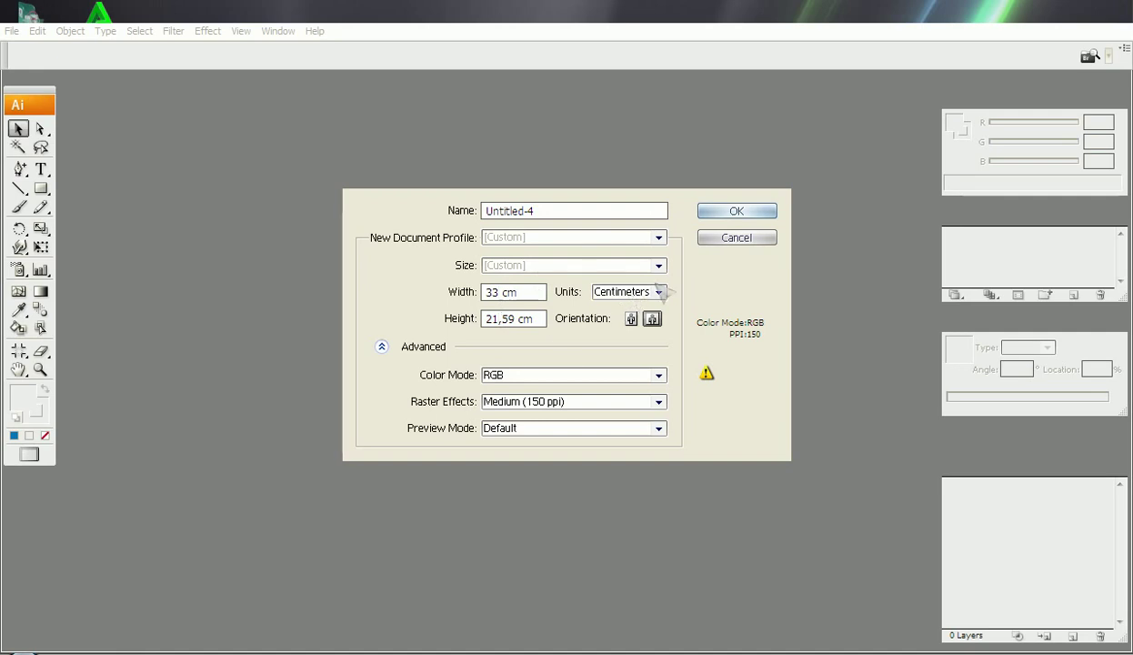
key(Return)
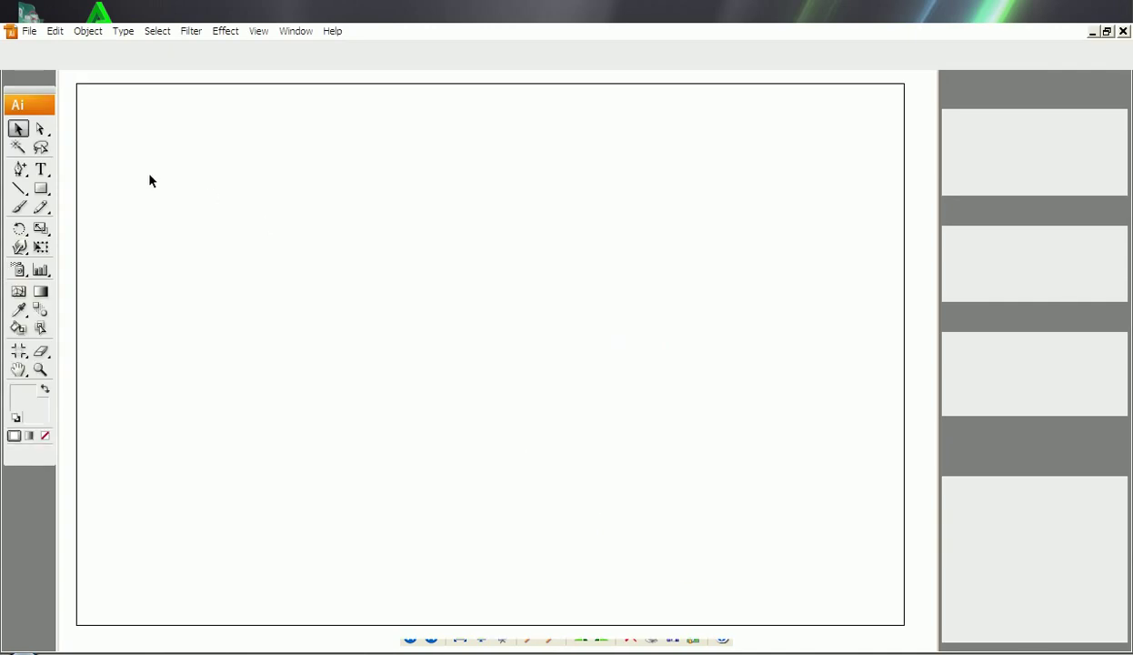
Step: Draw a 13,97 cm circle with the Ellipse tool and move it toward the artboard centre
mouse_move(41, 189)
mouse_down()
mouse_move(101, 228)
mouse_move(371, 515)
mouse_up()
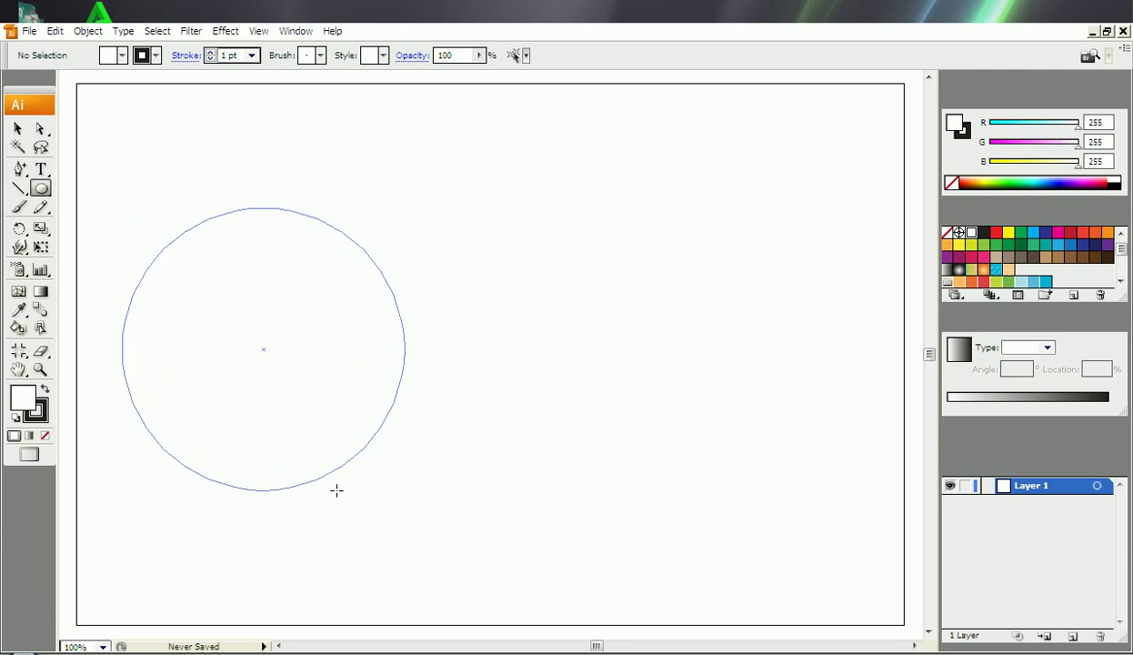
drag(371, 515, 437, 551)
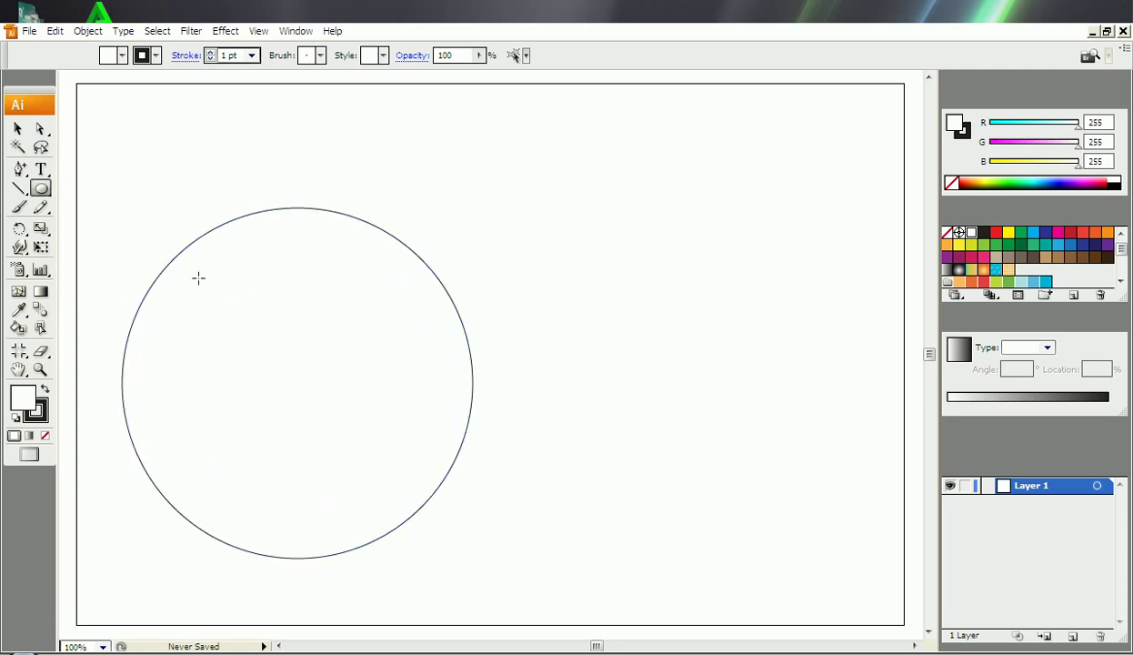
key(v)
drag(278, 317, 450, 293)
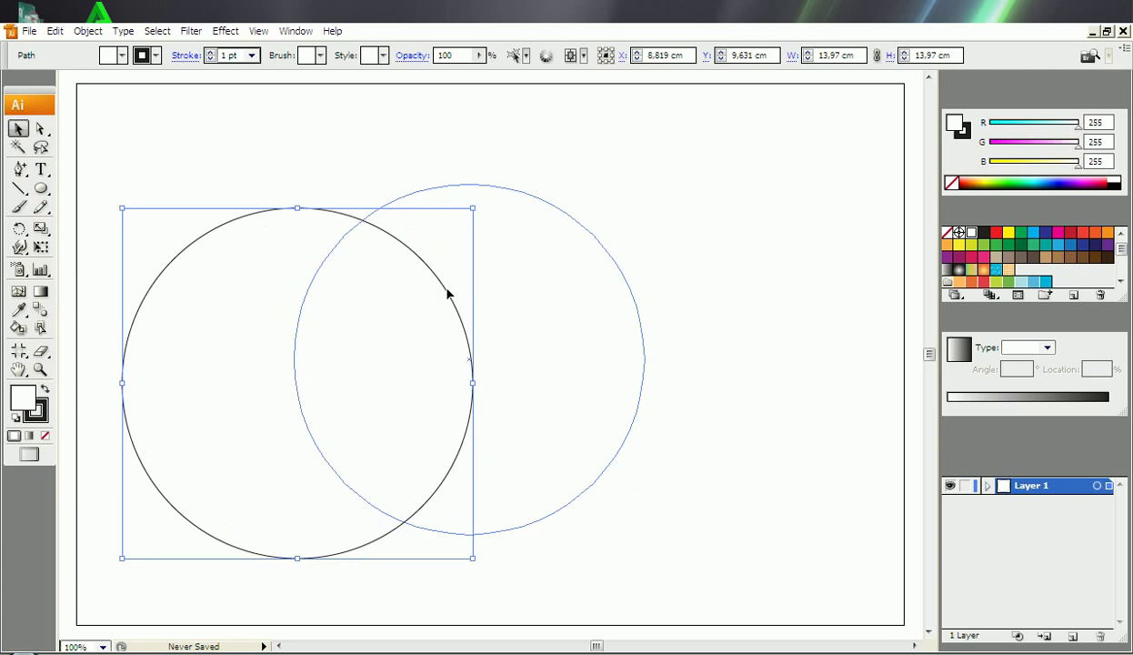
Step: Check the reference logo, then Alt-drag a duplicate circle overlapping to the right
key(alt+Tab)
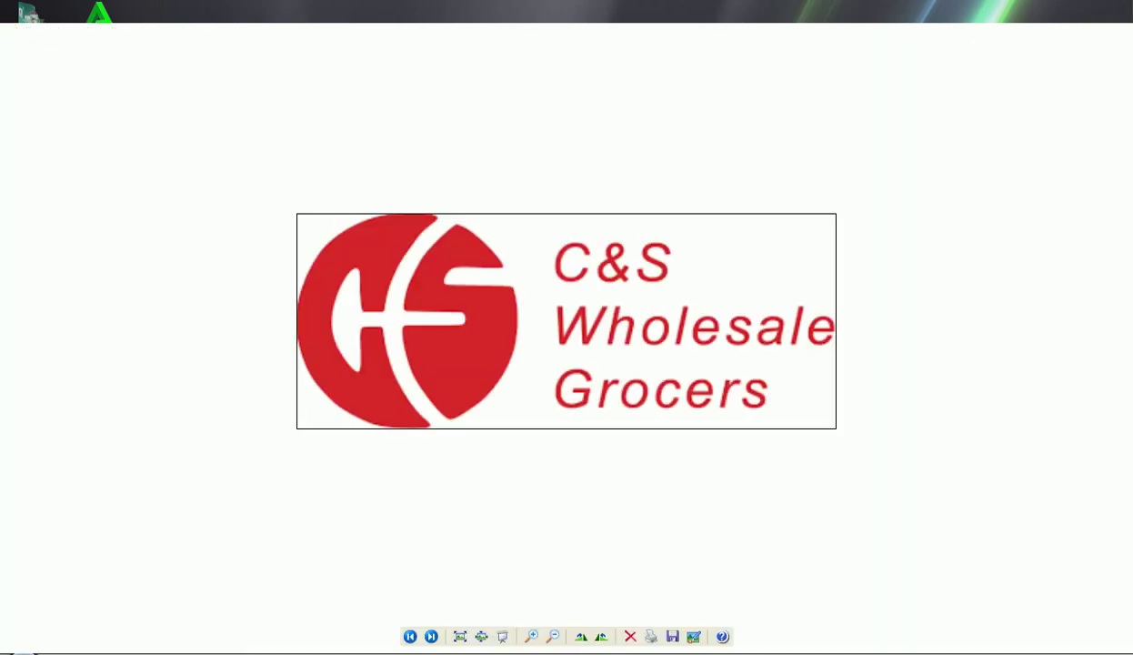
key(alt+Tab)
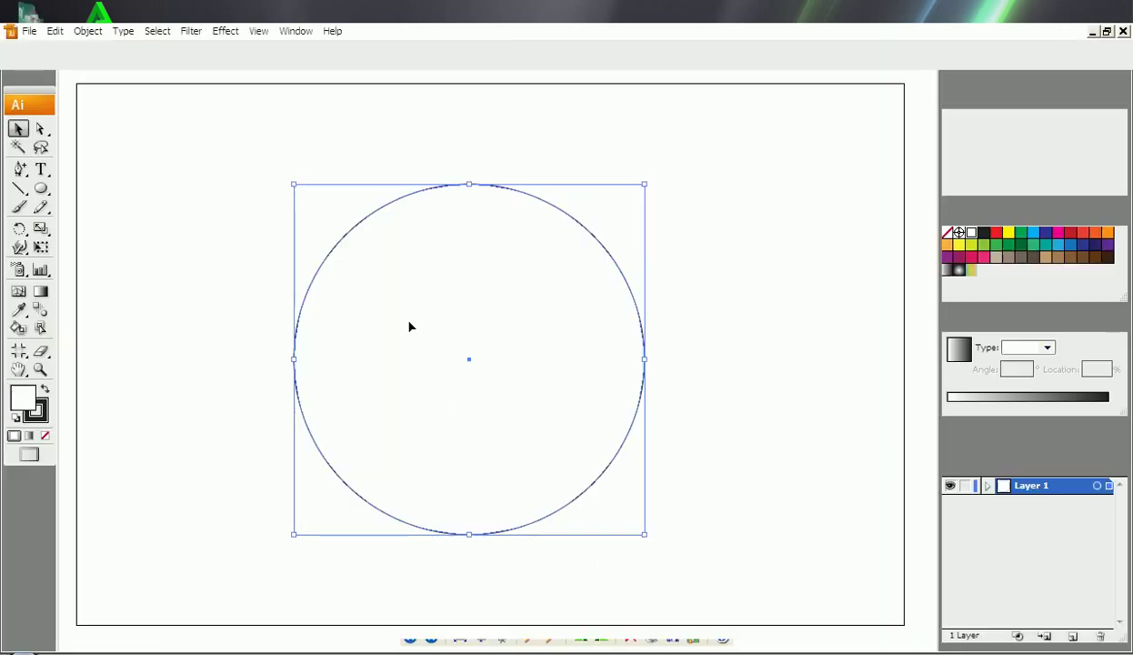
drag(409, 326, 509, 323)
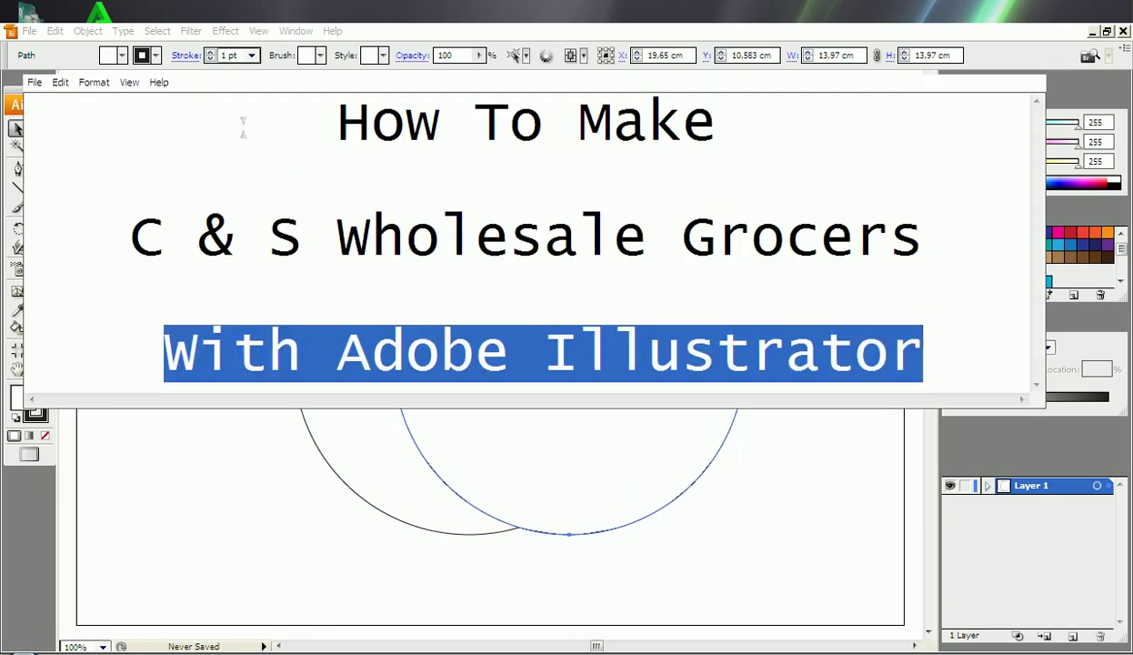
Step: Replace the Notepad title text with the tip 'copy fast use "alt"' and close the note
drag(734, 259, 926, 364)
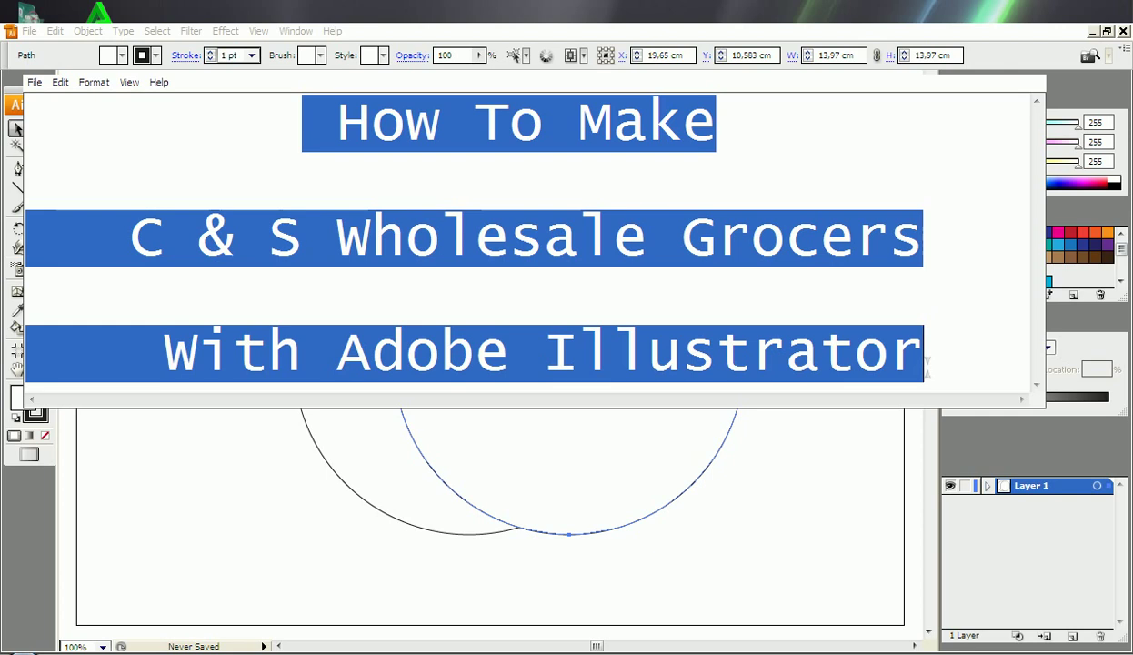
text(copy f)
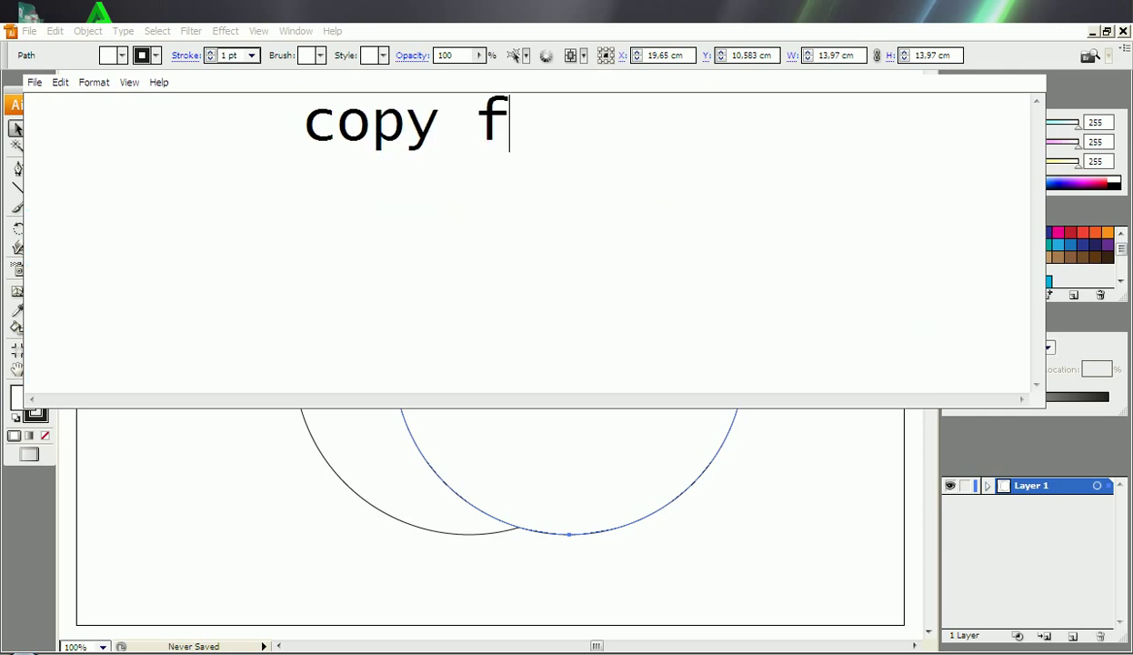
text(ast )
text(use )
text("alt")
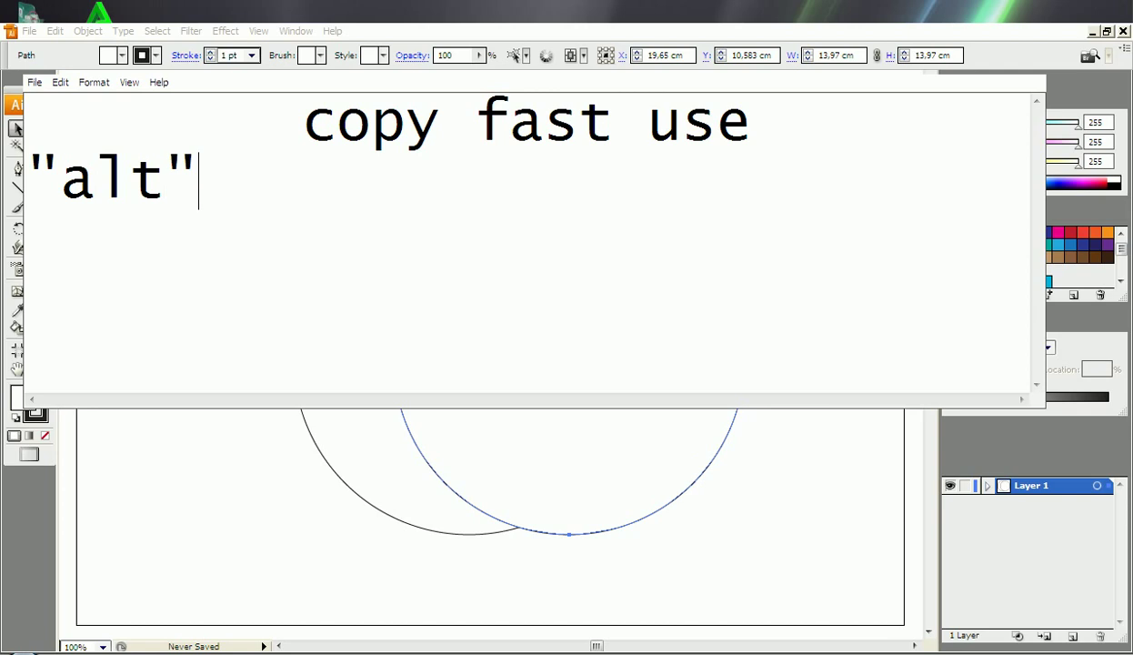
click(972, 71)
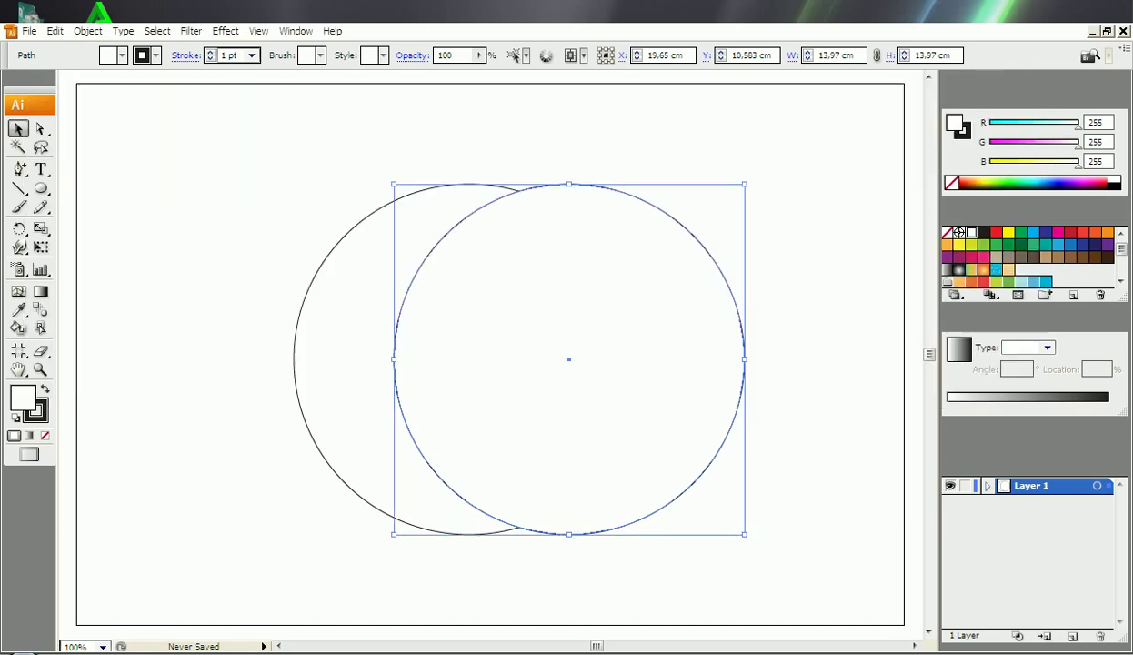
Step: Compare with the reference logo and nudge the right circle slightly further right
key(alt+Tab)
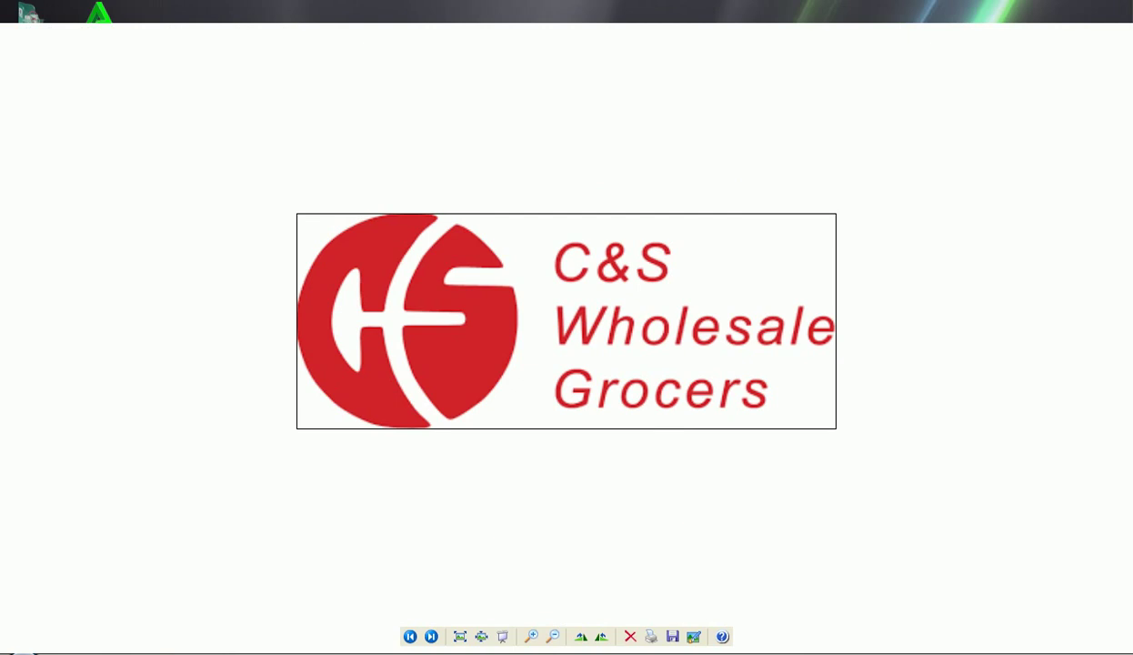
key(alt+Tab)
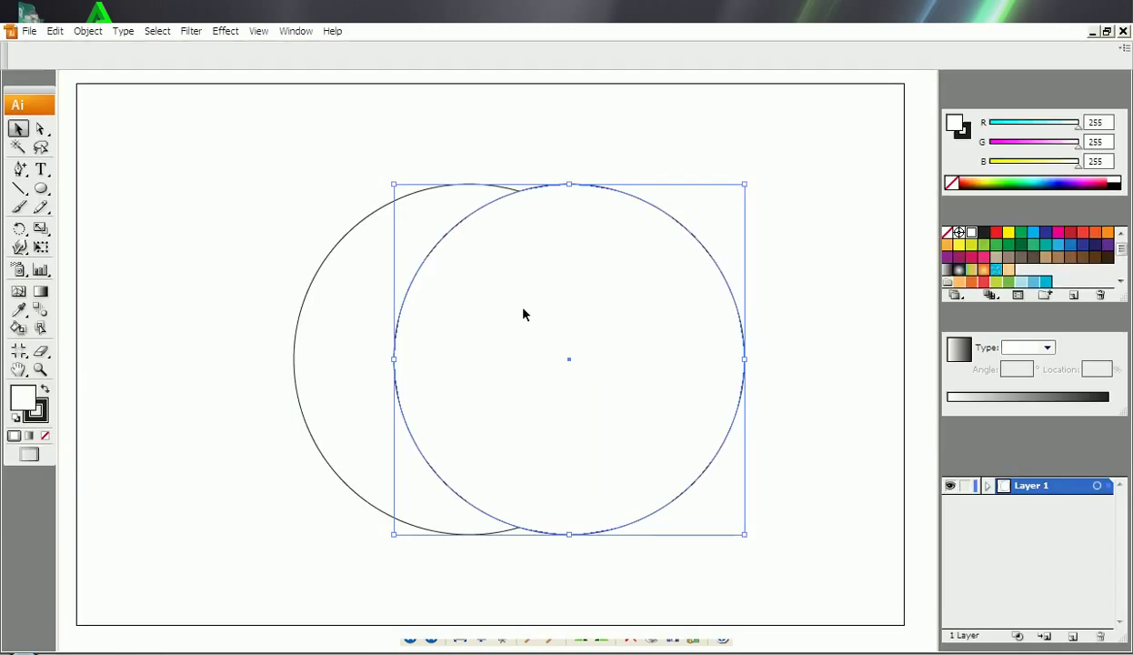
drag(523, 314, 551, 309)
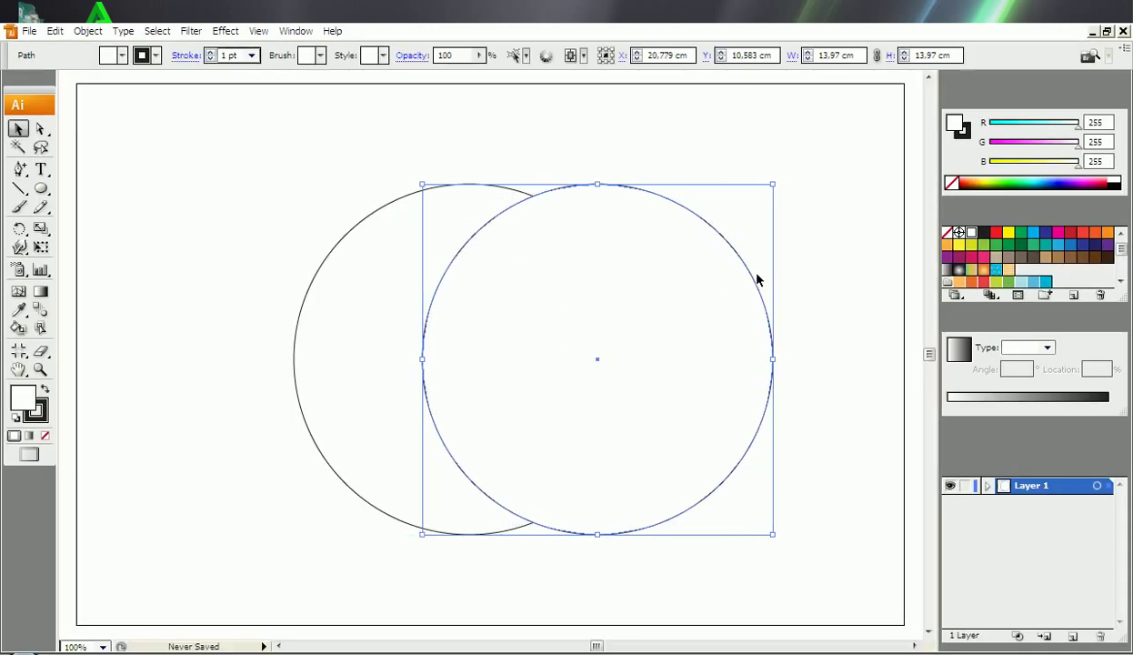
key(alt+Tab)
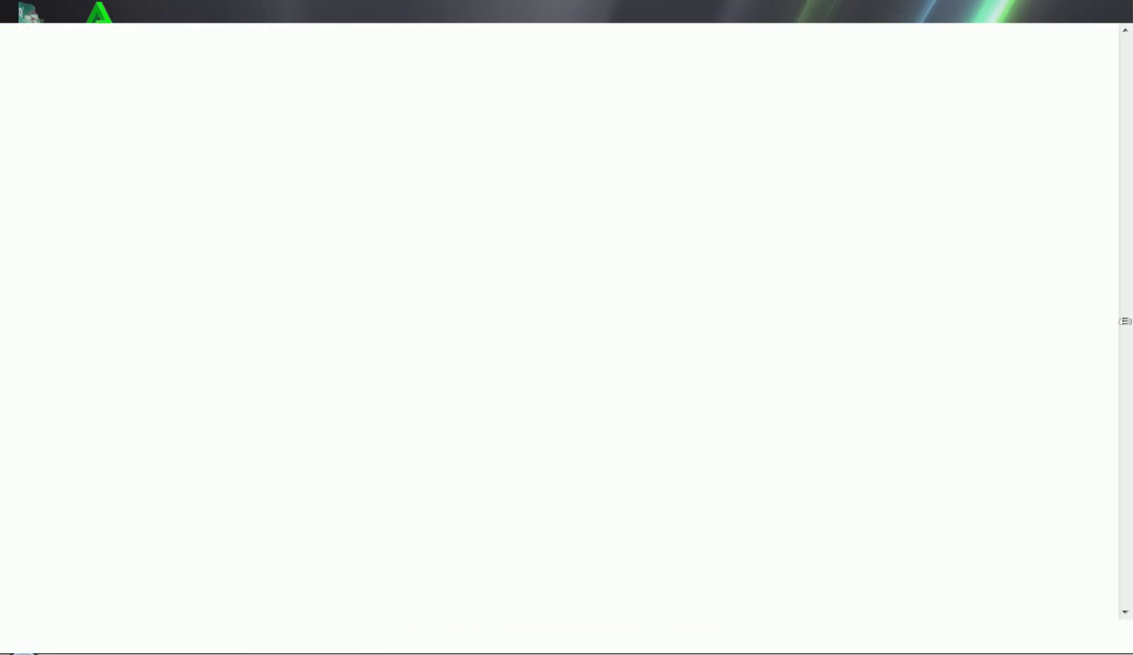
key(alt+Tab)
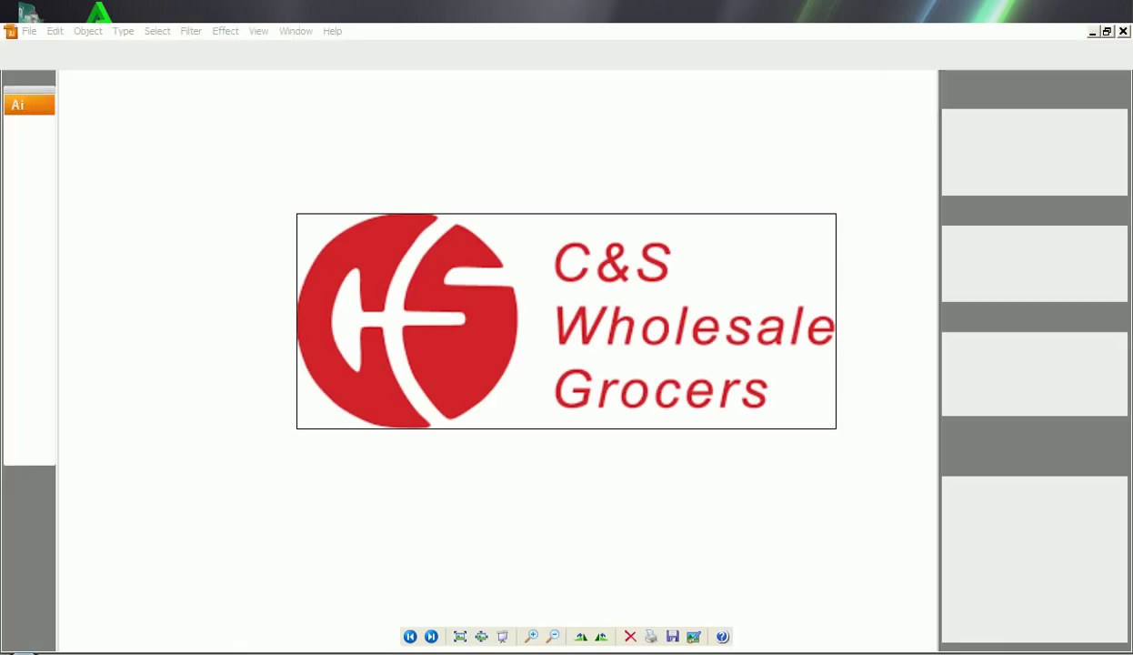
Step: Select both circles with Ctrl+A and check the reference logo again
key(ctrl+a)
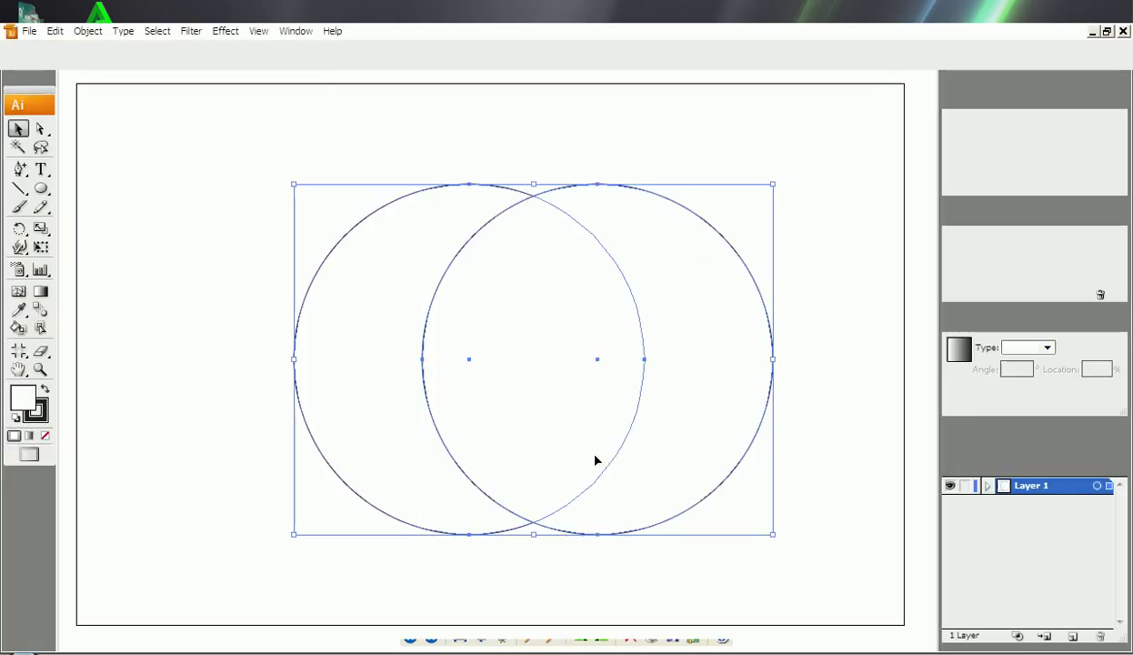
key(alt+Tab)
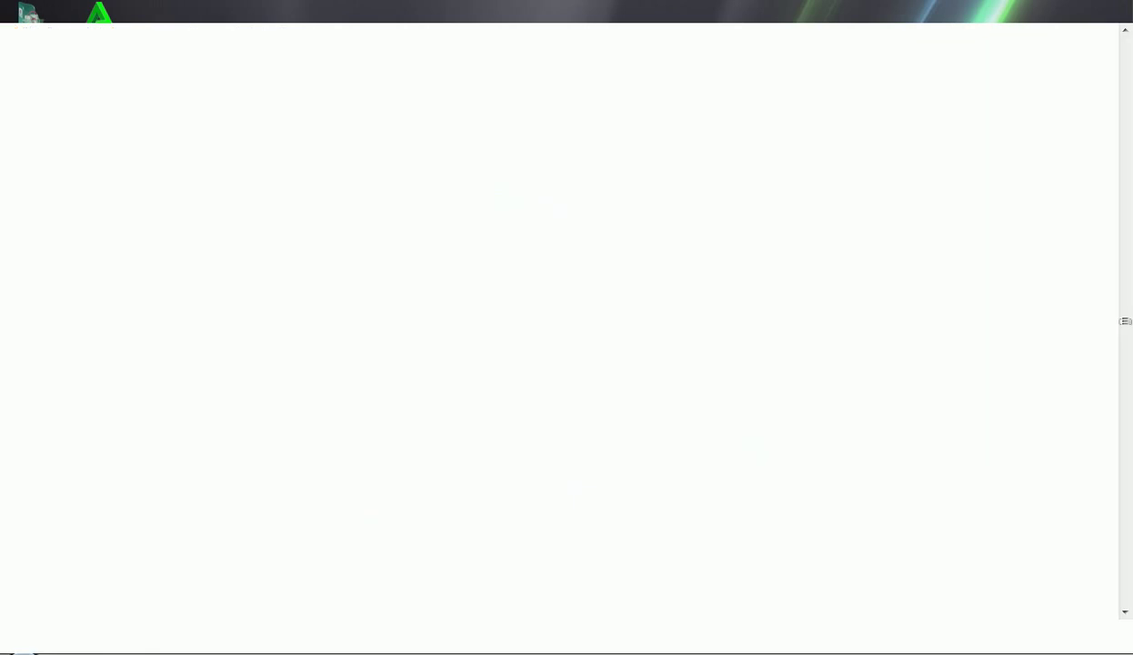
key(alt+Tab)
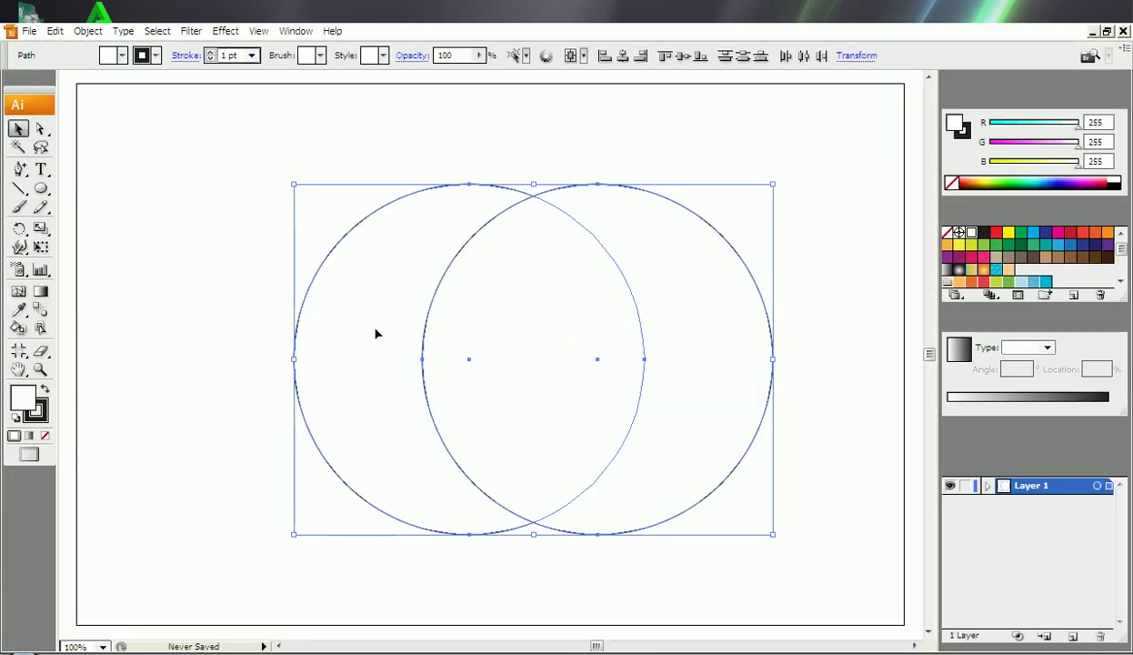
Step: Create a 3-sided polygon with radius 1,7639 cm at the artboard's left edge
drag(44, 192, 101, 257)
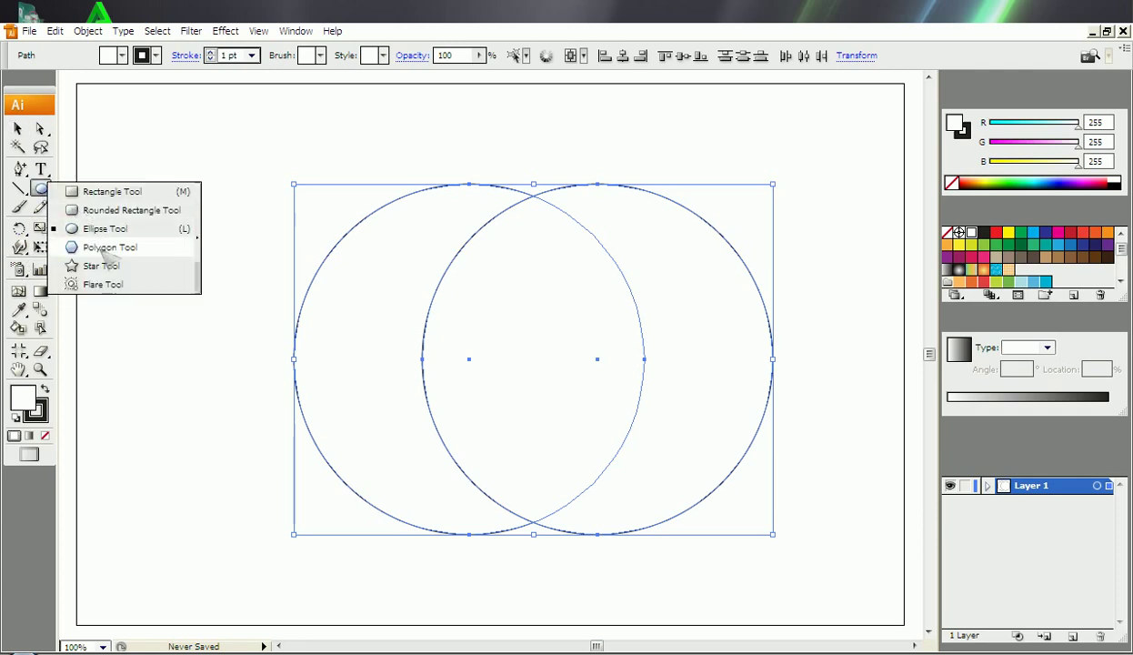
drag(102, 255, 104, 248)
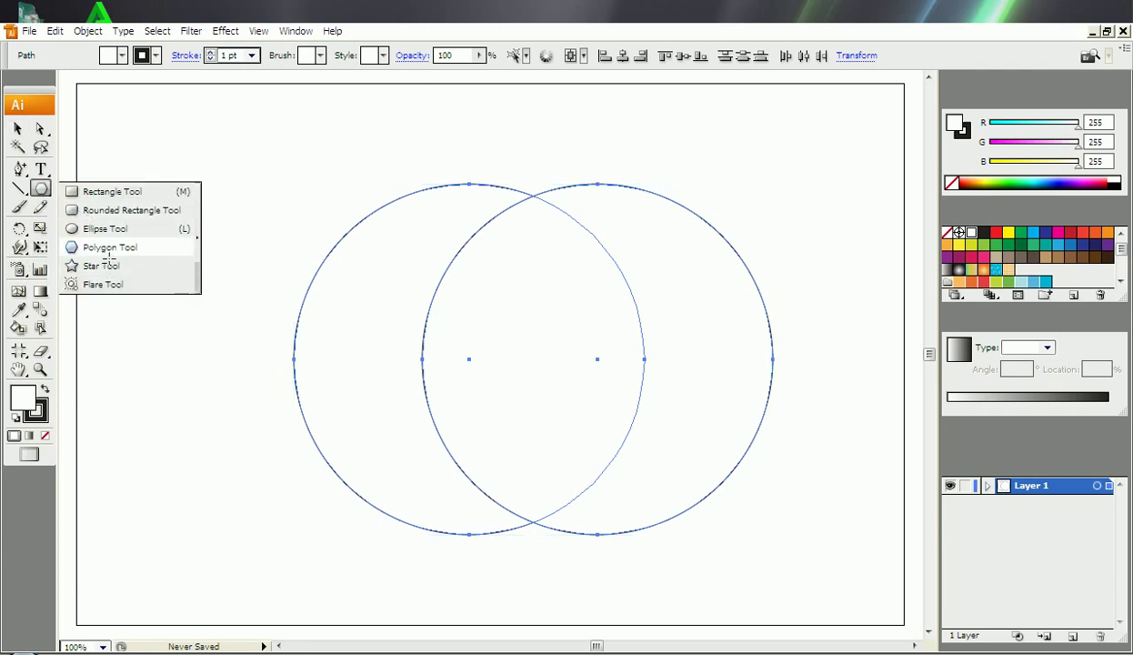
click(130, 316)
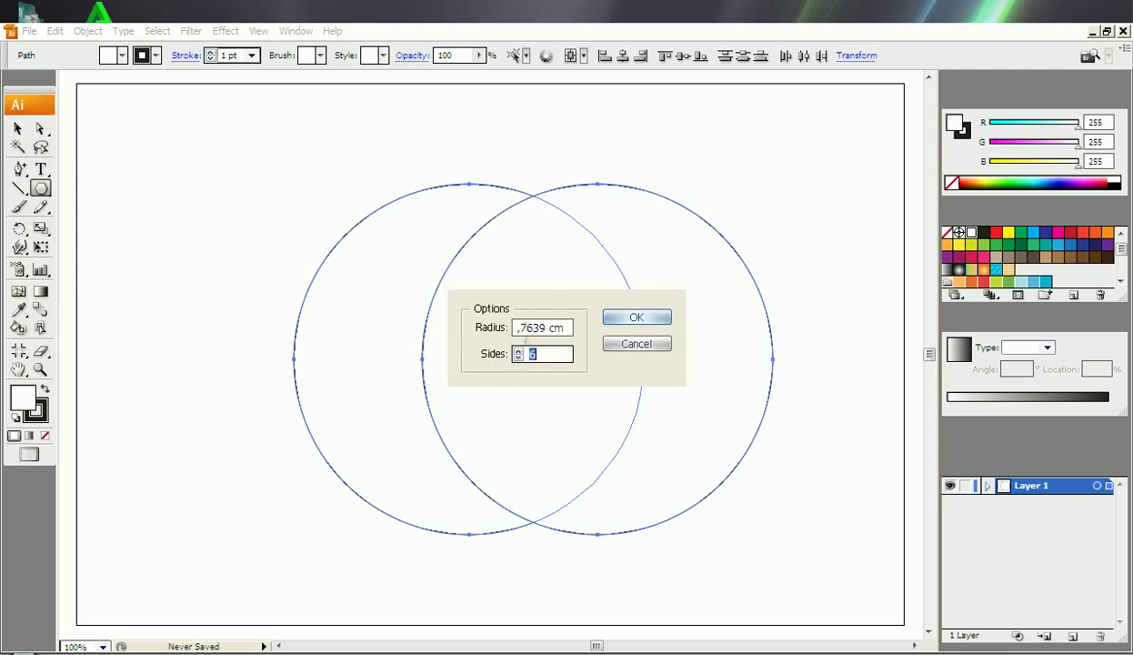
drag(566, 328, 482, 333)
click(531, 353)
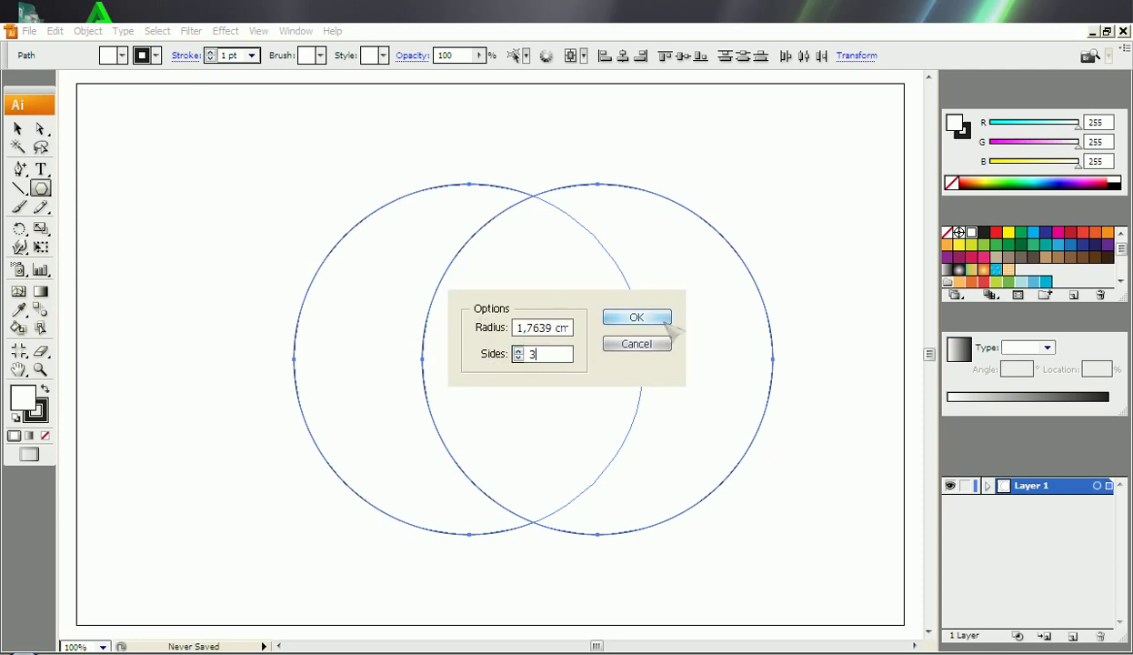
click(615, 318)
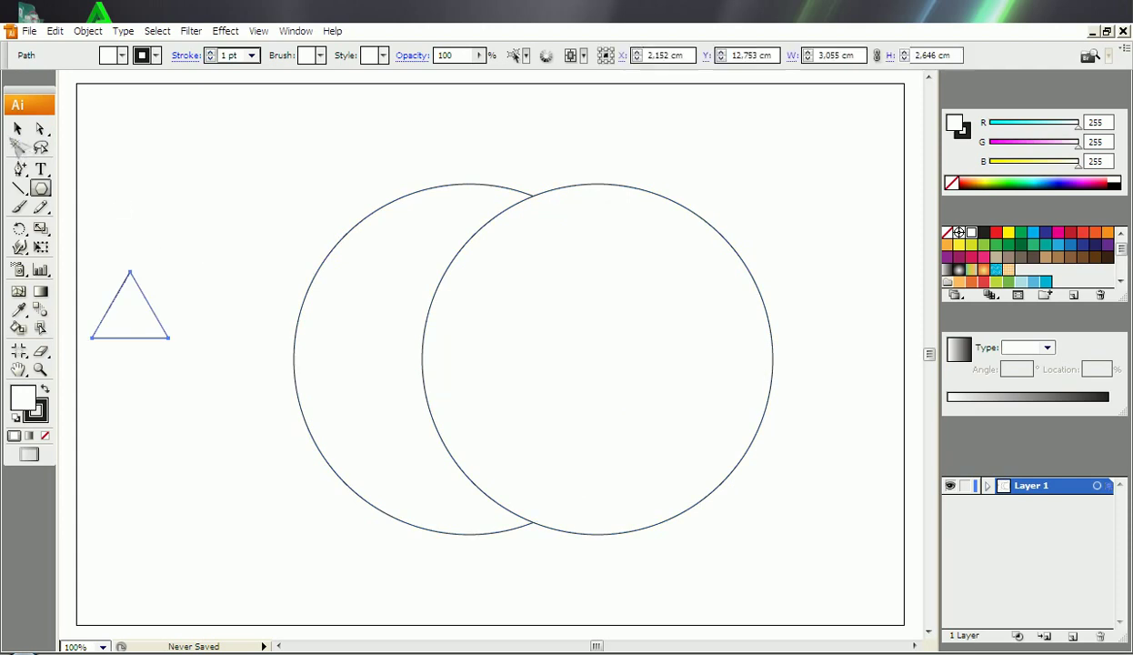
click(18, 129)
Step: Rotate the triangle to point left, stretch it to about 1,587 × 4,502 cm, and move it into the left circle
mouse_move(173, 272)
mouse_down()
mouse_move(147, 237)
mouse_move(95, 211)
mouse_up()
mouse_move(166, 305)
mouse_down()
mouse_move(127, 305)
mouse_move(111, 212)
mouse_up()
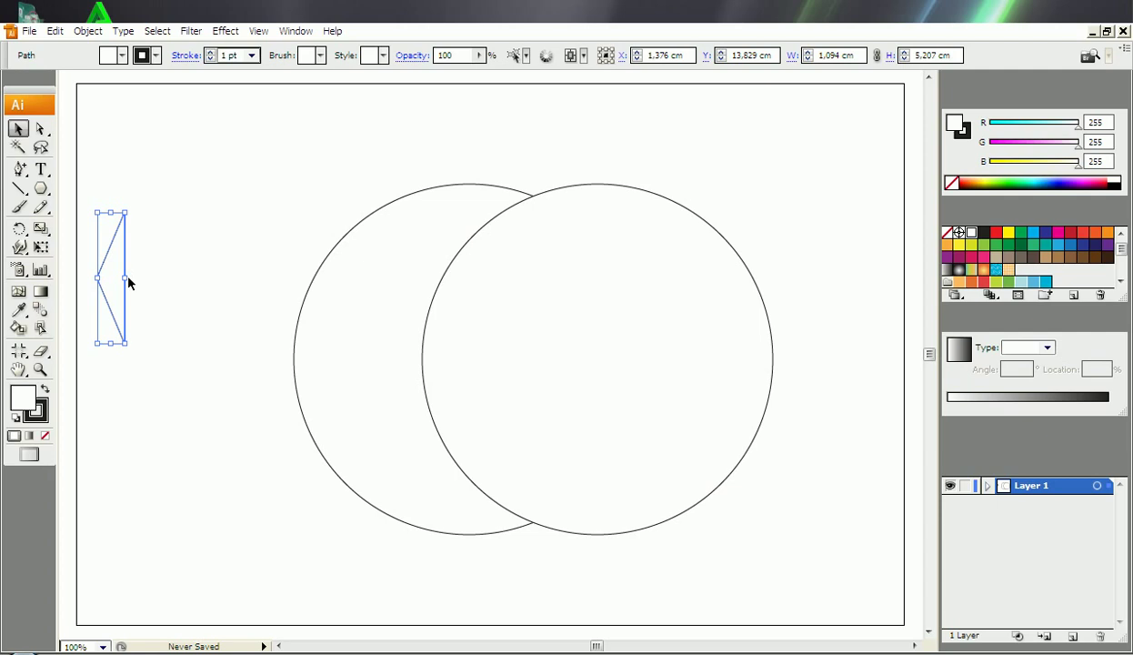
drag(127, 277, 137, 277)
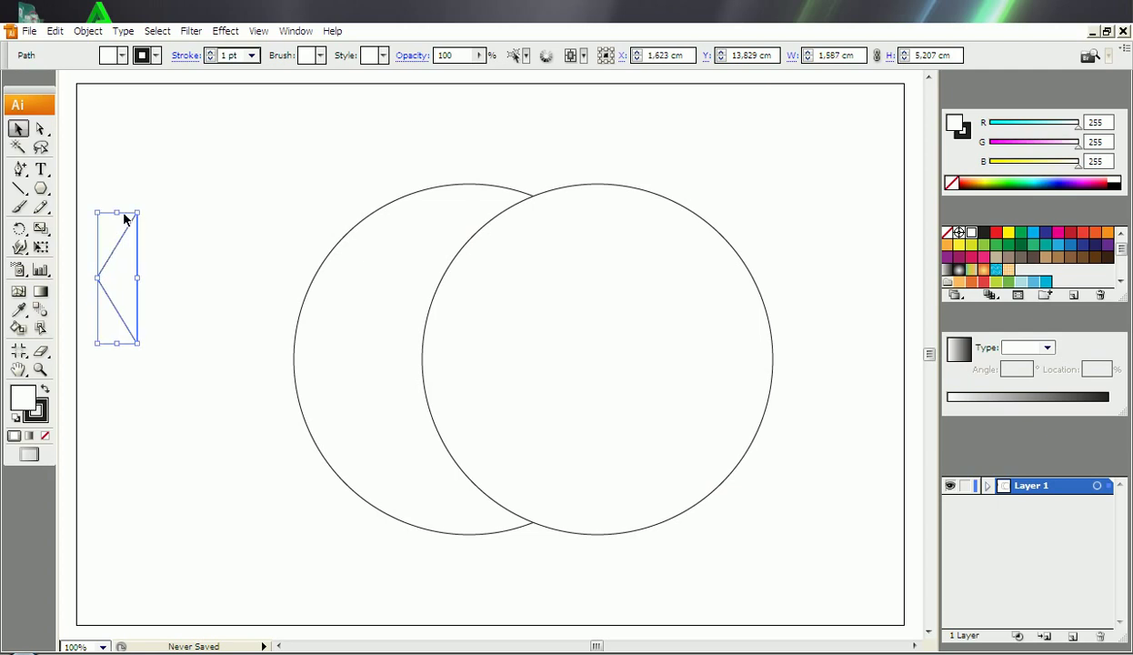
drag(117, 212, 117, 229)
mouse_move(127, 278)
mouse_down()
mouse_move(357, 340)
mouse_move(367, 365)
mouse_up()
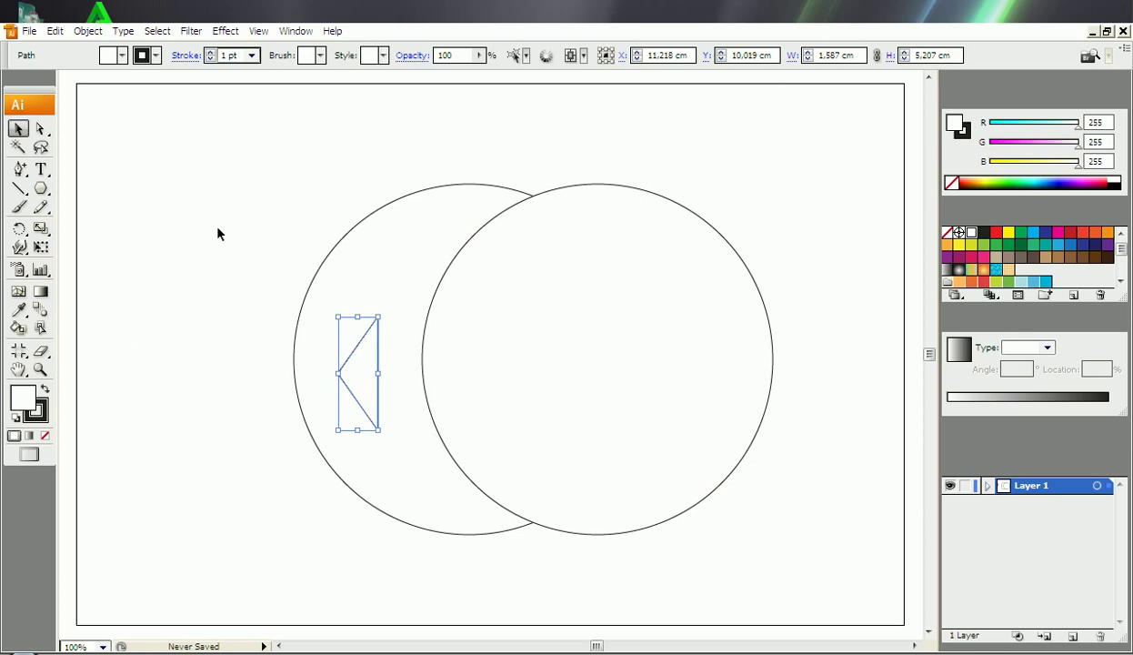
Step: Select only the triangle and nudge it slightly down and right with the arrow keys
key(ctrl+a)
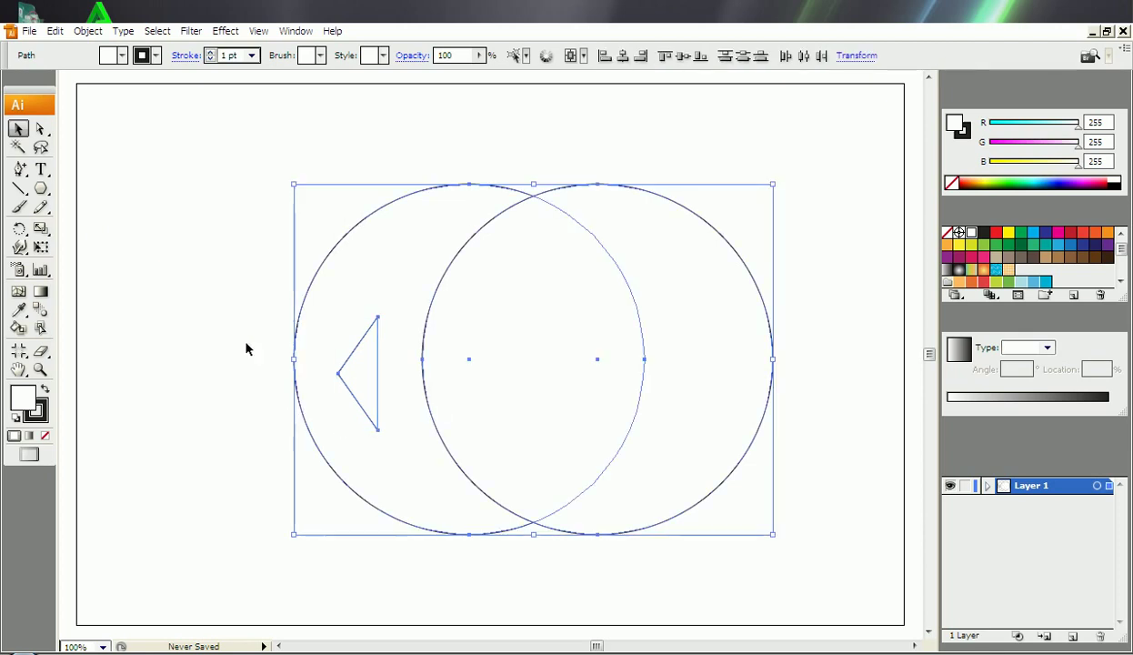
click(364, 382)
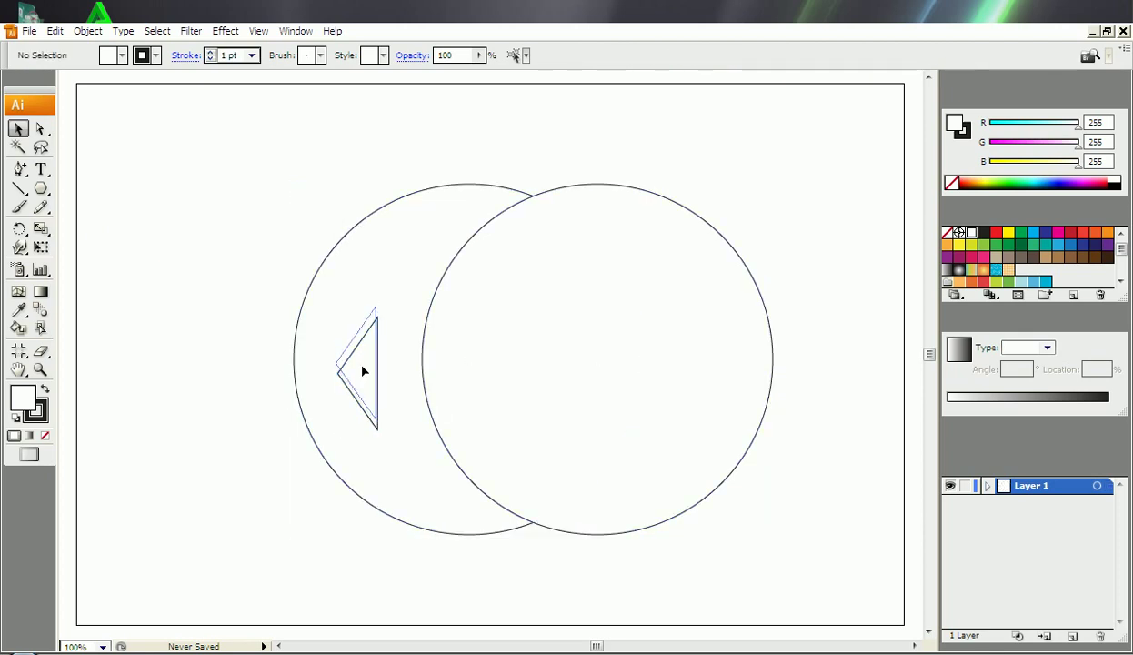
drag(202, 284, 393, 407)
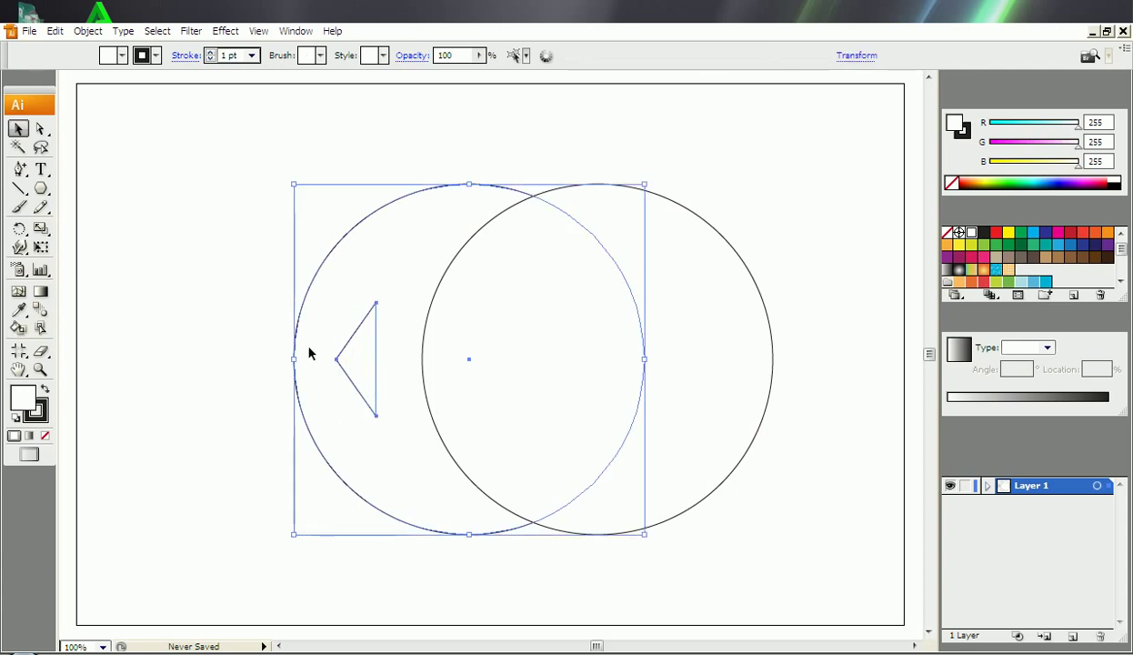
click(371, 365)
click(370, 366)
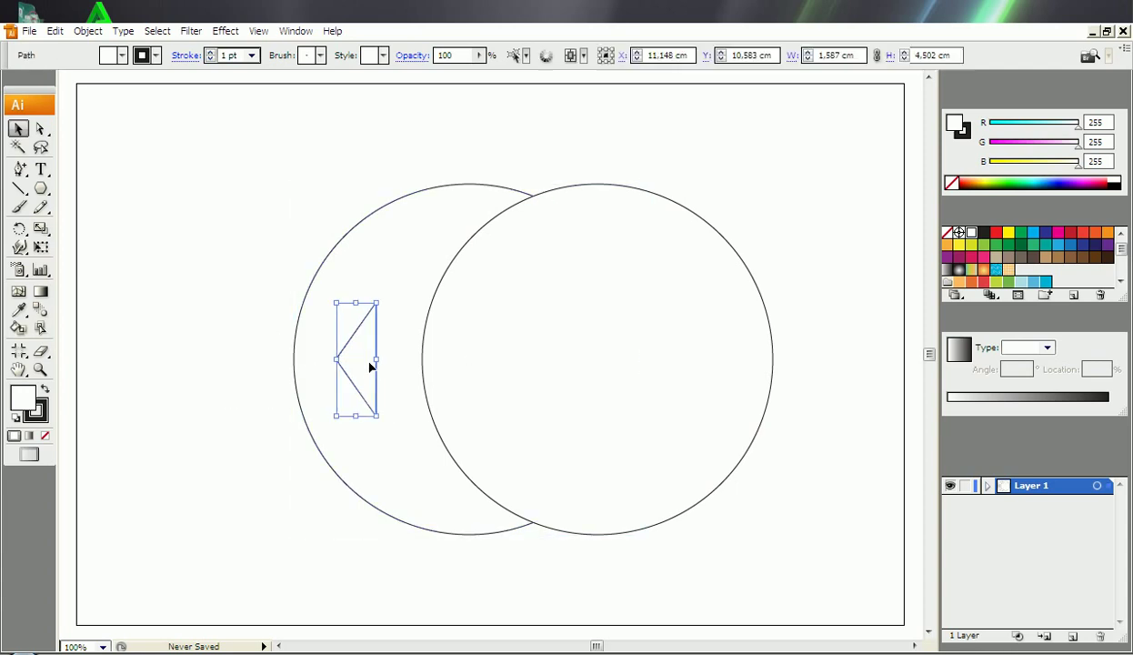
key(Down)
key(Down)
key(Right)
key(Right)
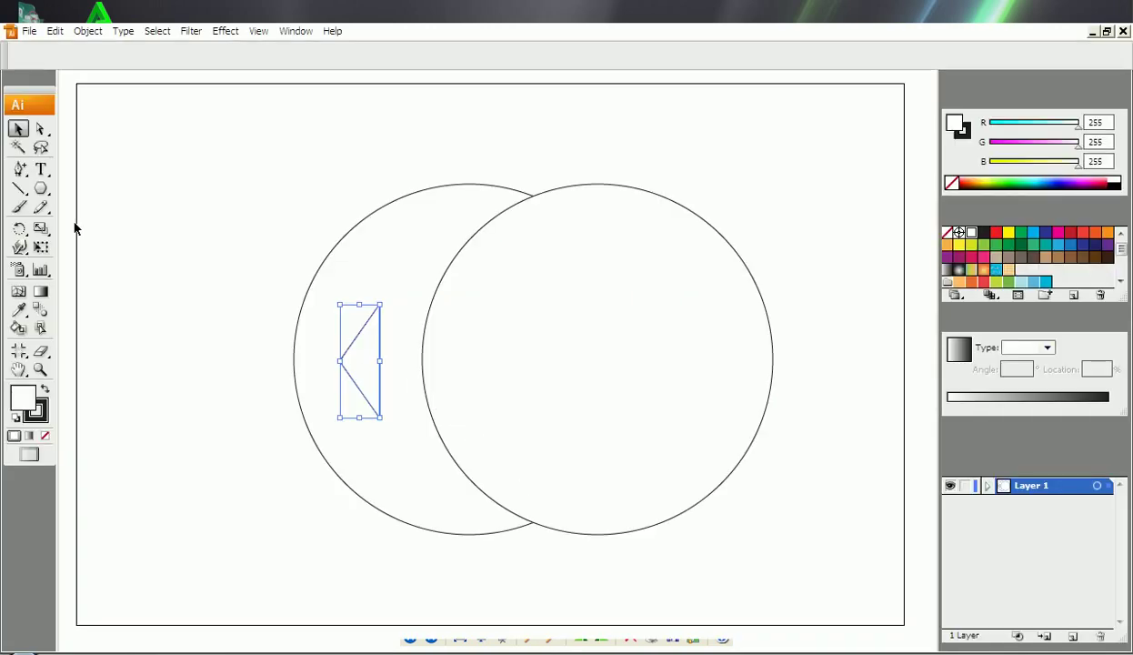
click(41, 188)
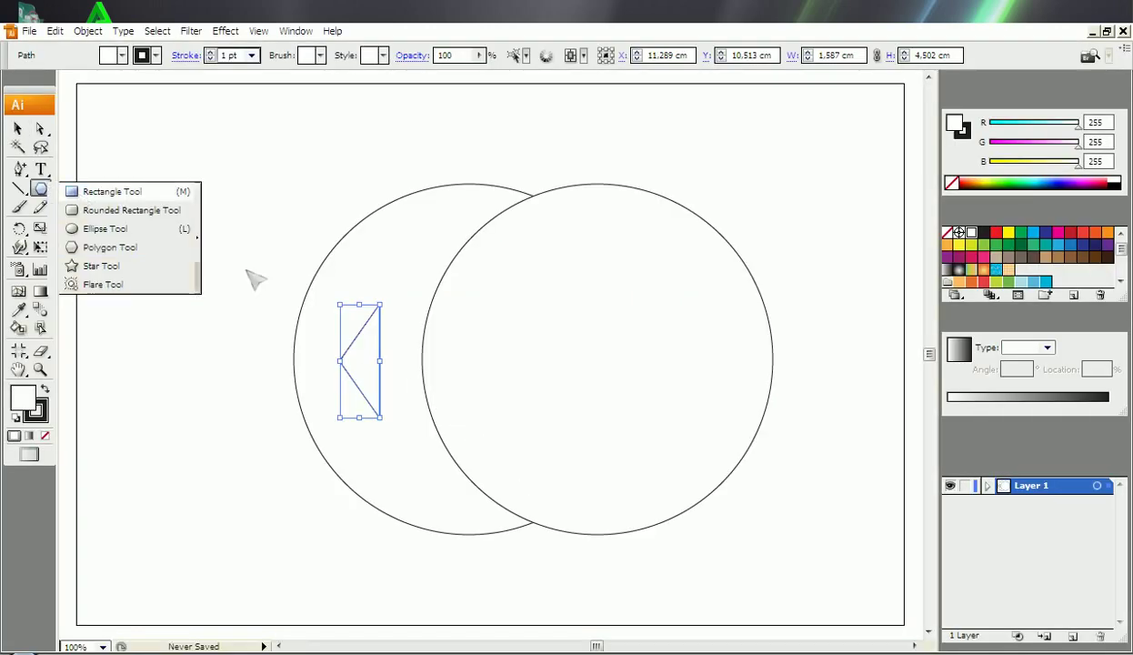
Step: Draw a thin 6,738 × 0,67 cm shaft bar from the arrowhead into the right circle
key(m)
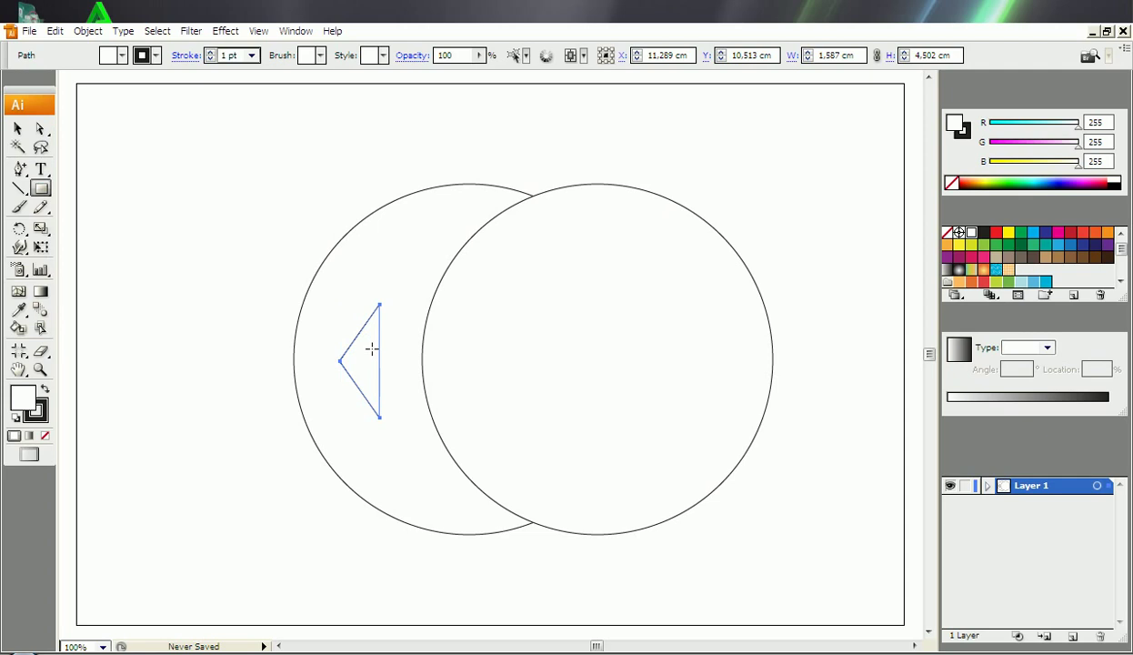
mouse_move(371, 352)
mouse_down()
mouse_move(429, 372)
mouse_move(493, 372)
mouse_up()
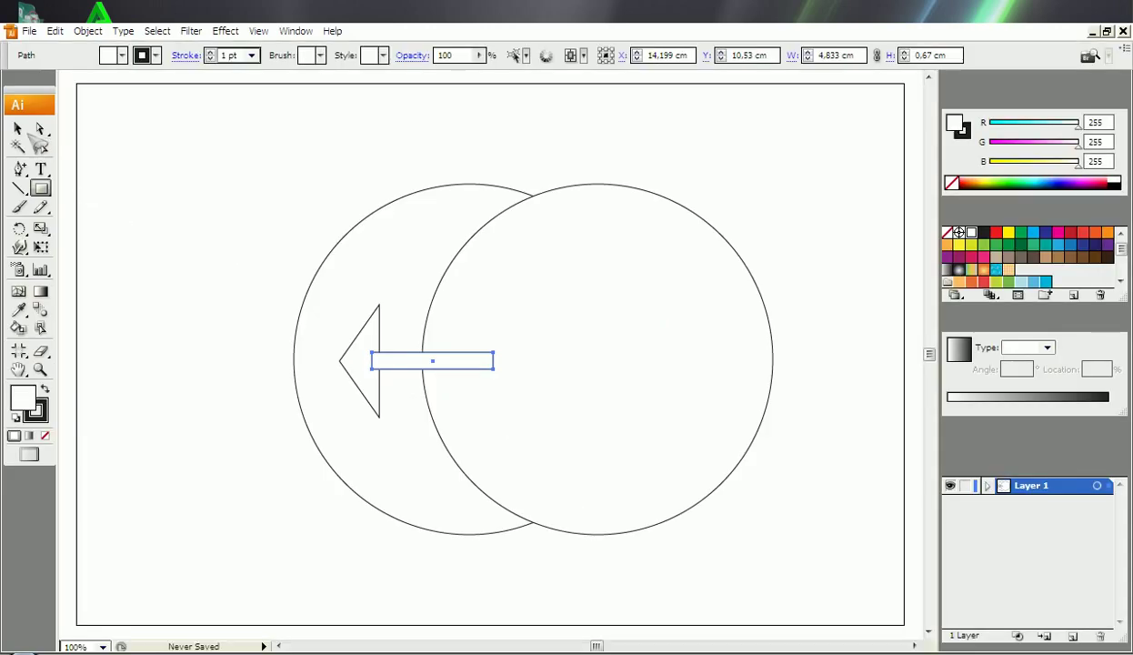
key(v)
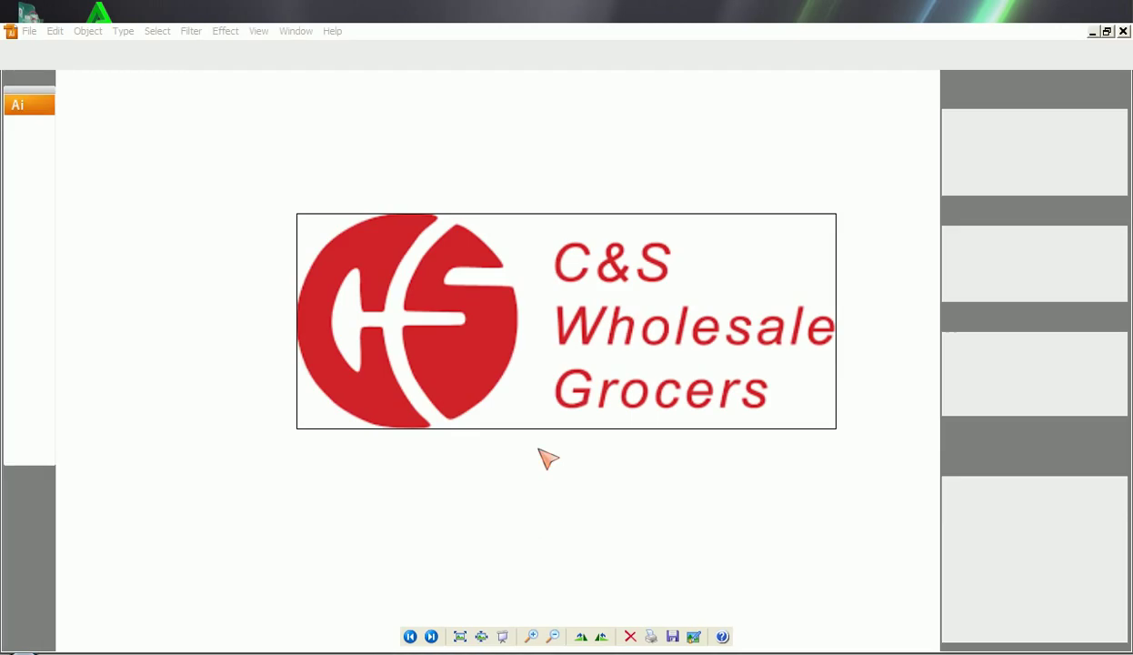
drag(311, 151, 547, 493)
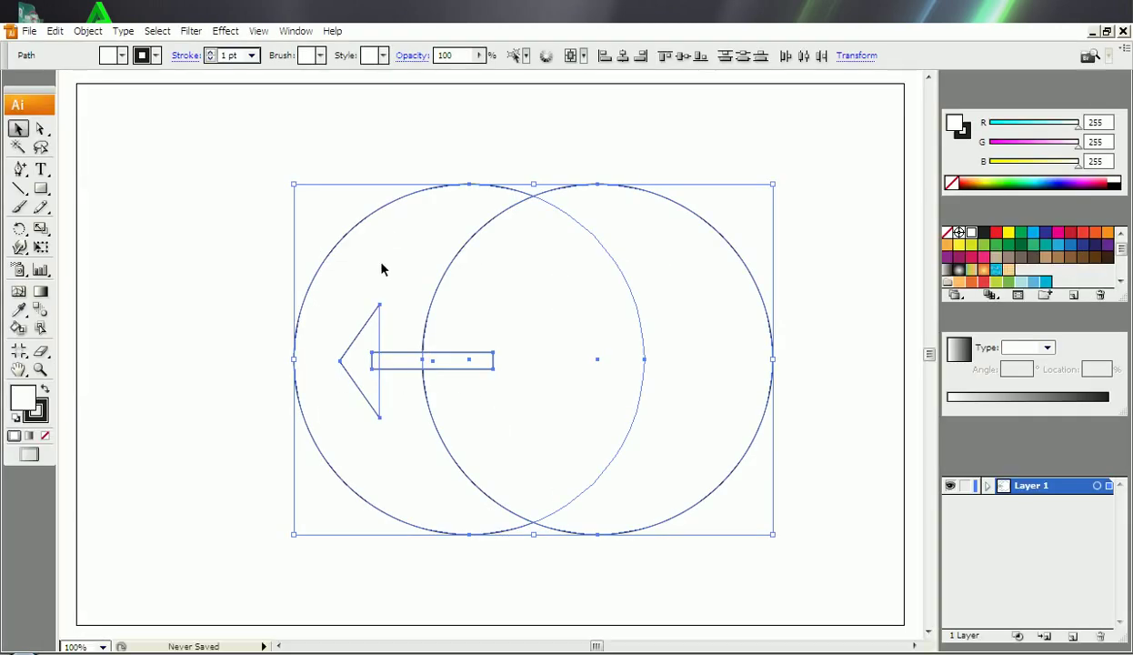
click(287, 178)
click(488, 365)
drag(492, 363, 542, 363)
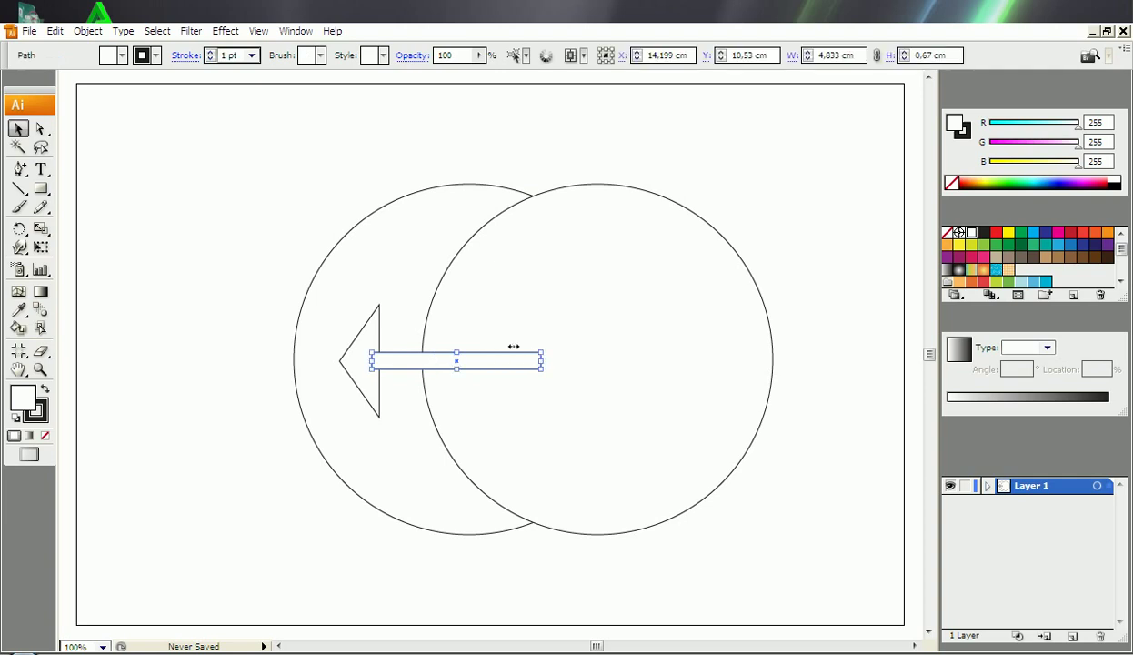
Step: Copy the shaft bar up into the upper part of the right circle
click(316, 147)
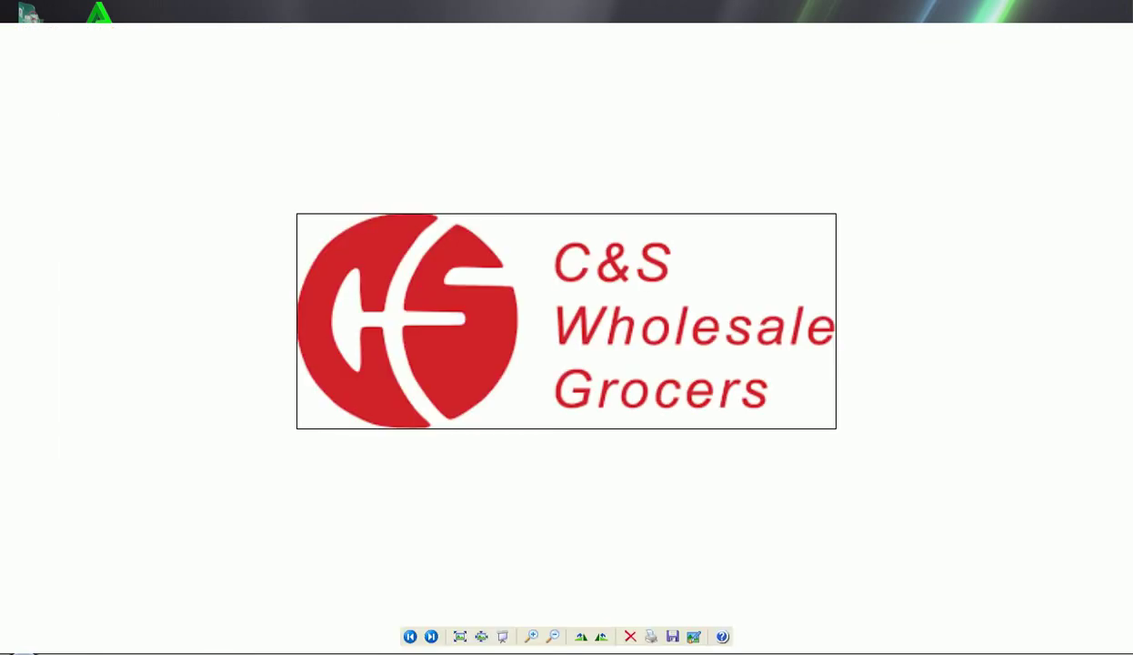
drag(348, 157, 499, 284)
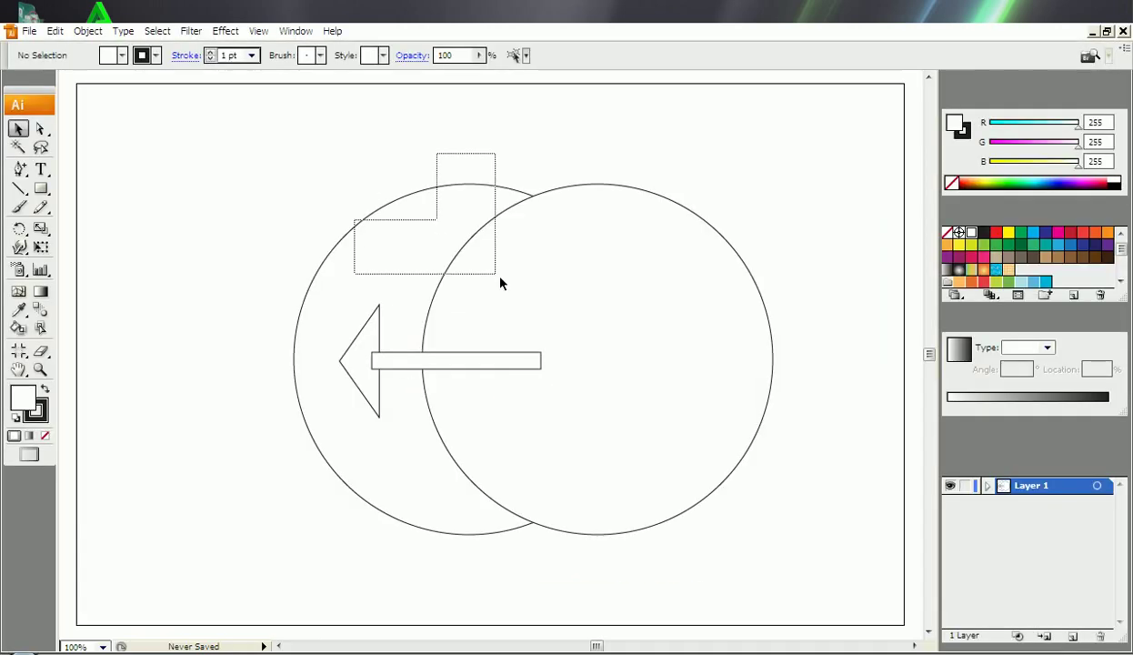
click(499, 284)
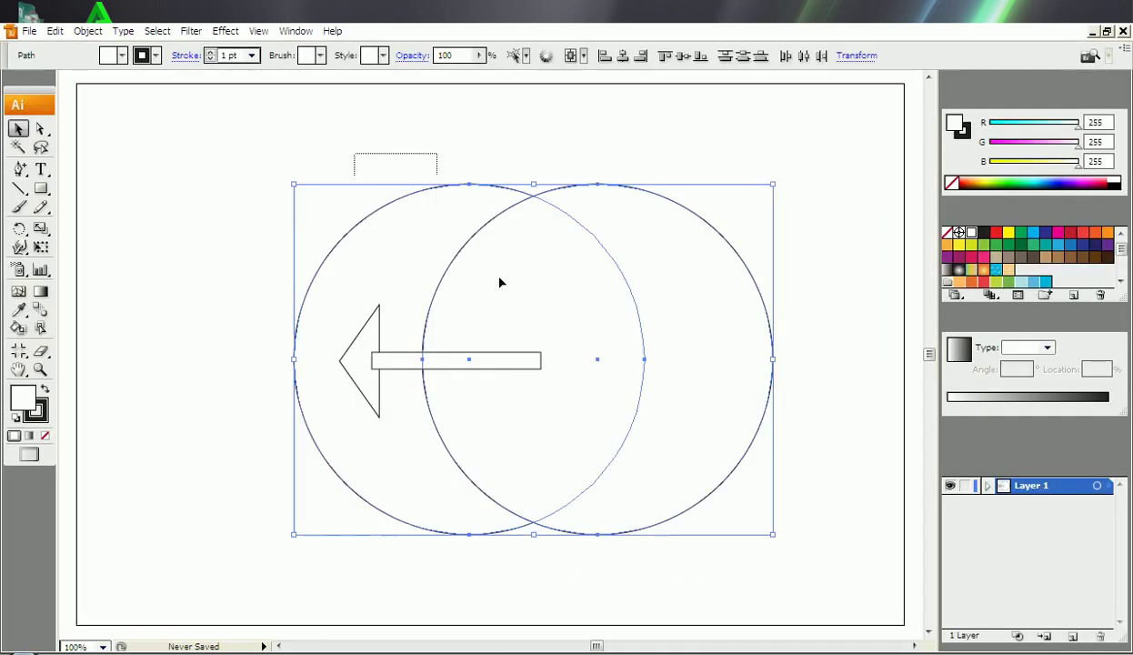
click(574, 130)
click(510, 361)
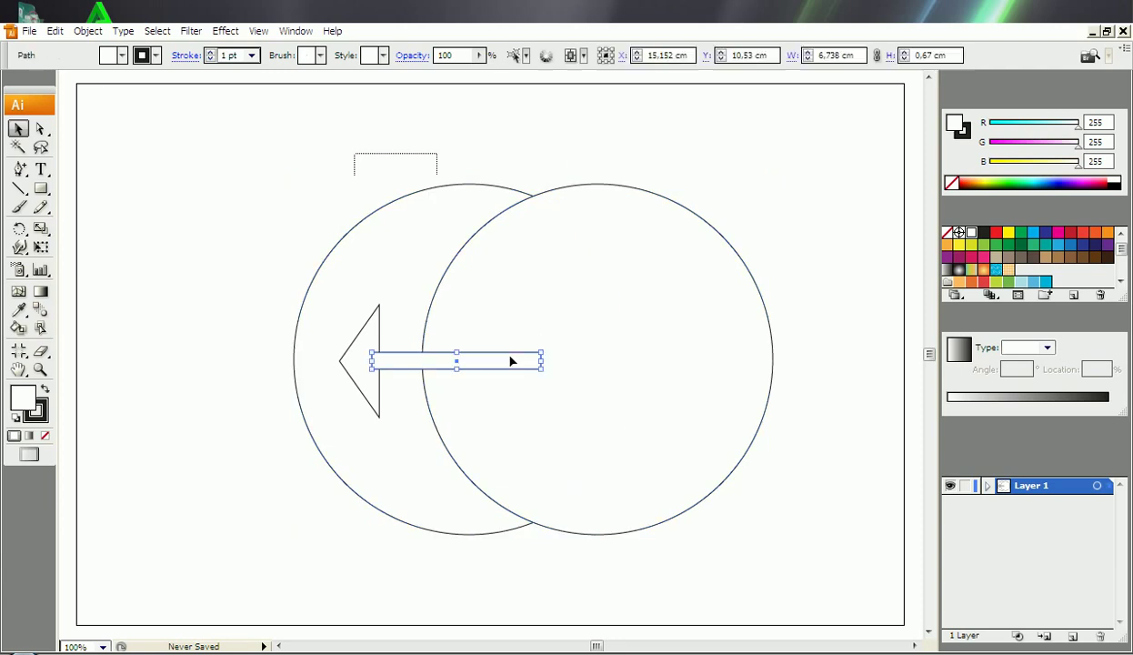
mouse_move(510, 361)
mouse_down()
mouse_move(670, 275)
mouse_move(670, 298)
mouse_up()
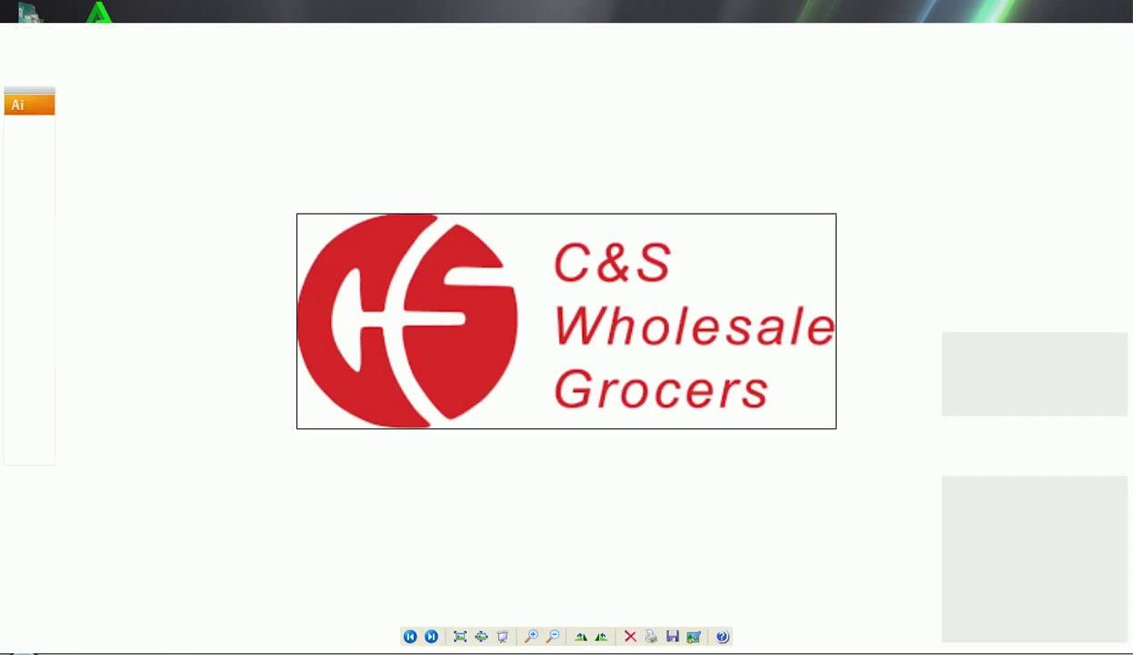
Step: Remove the duplicate bar from the right circle and select all remaining shapes
drag(347, 141, 577, 415)
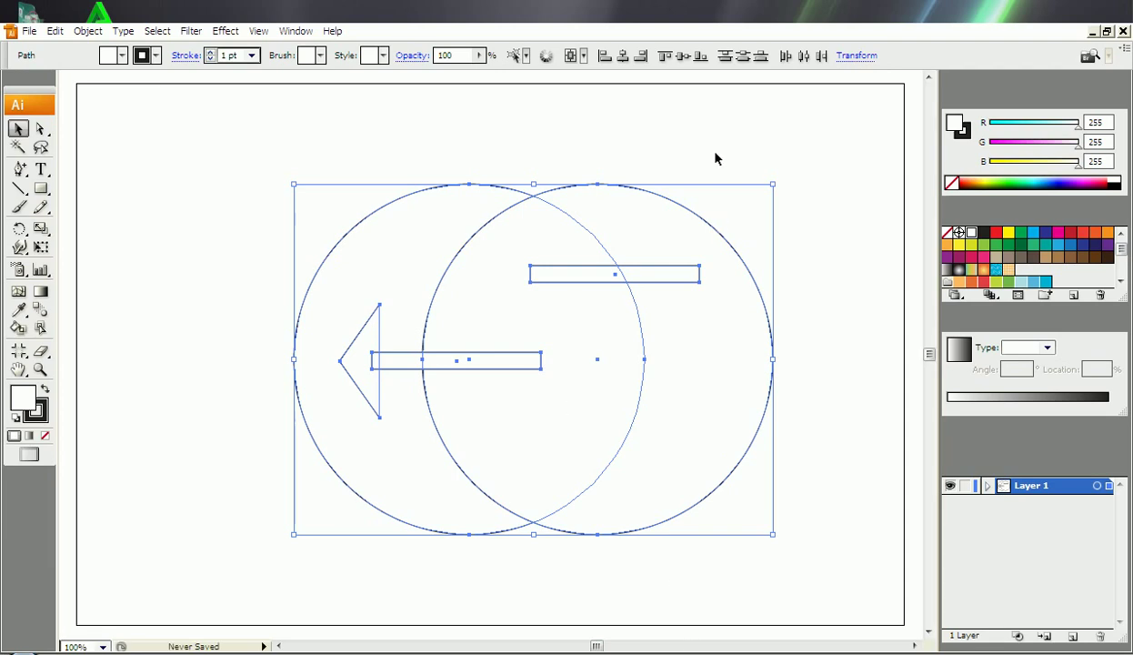
key(ctrl+shift+a)
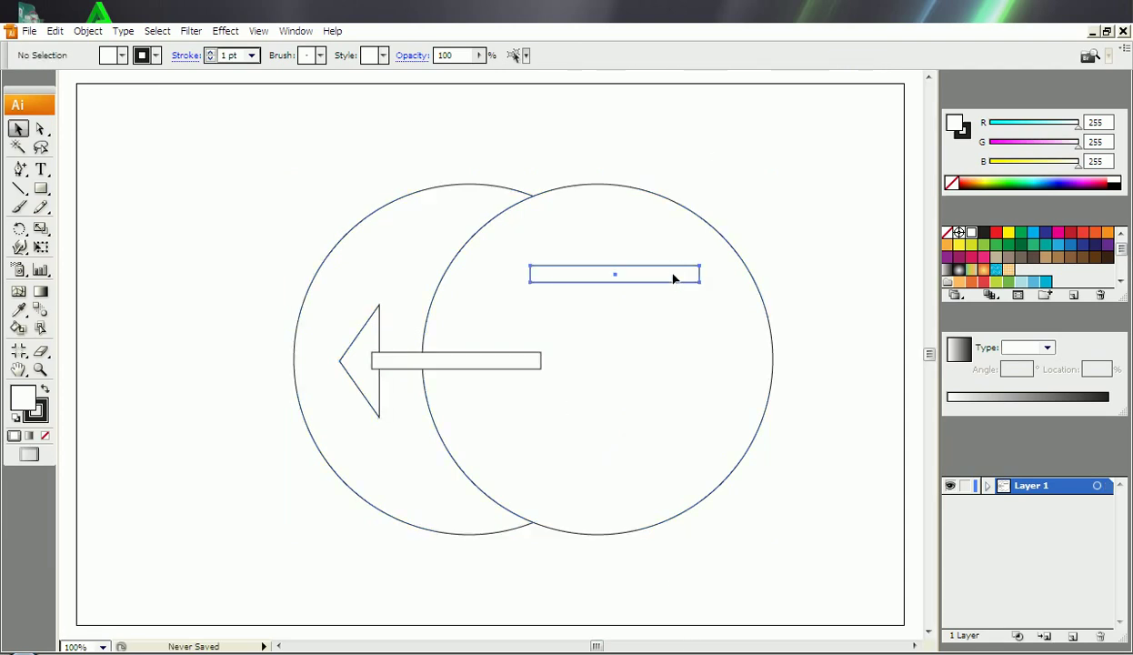
click(672, 276)
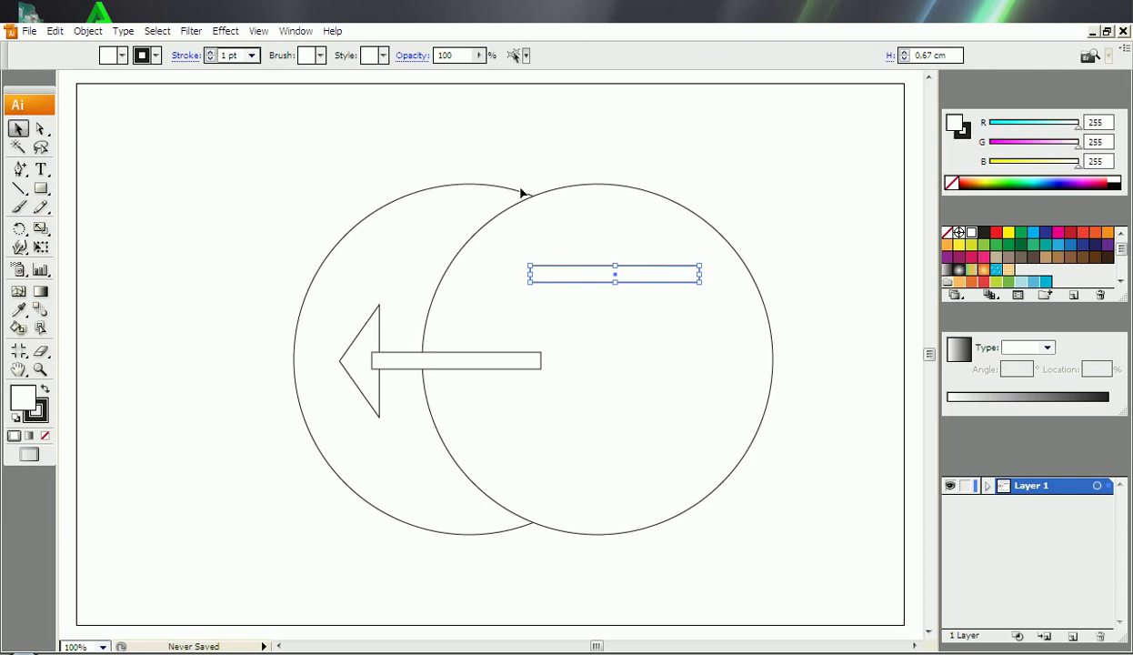
drag(244, 131, 452, 311)
drag(804, 626, 784, 612)
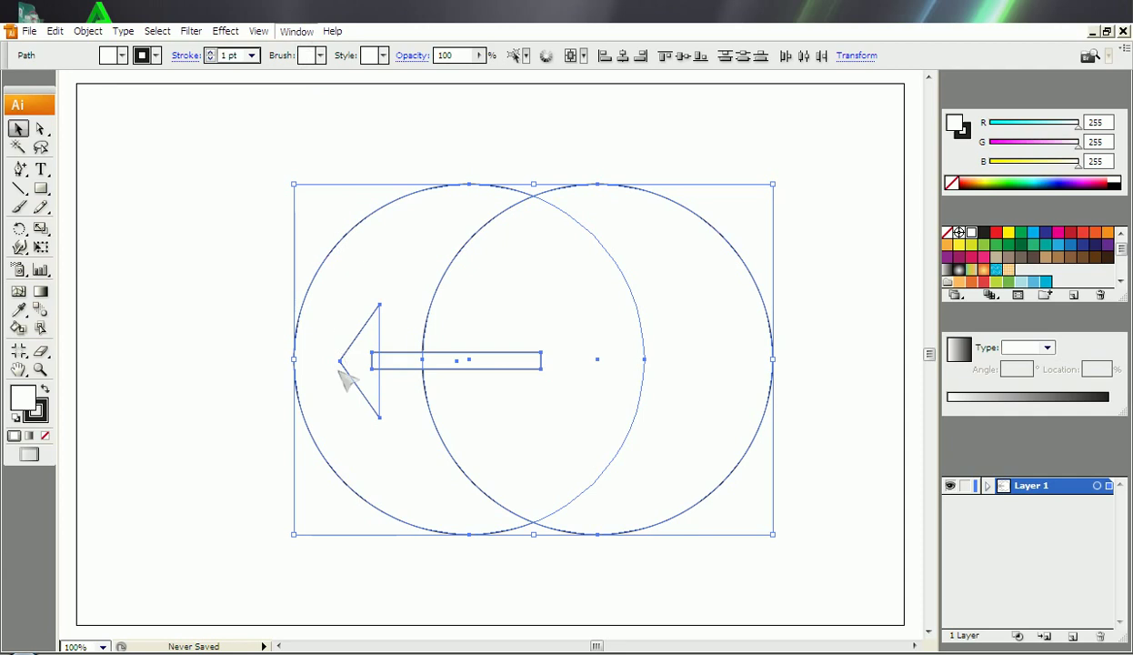
Step: Divide the overlapping shapes with Pathfinder and delete the right outer crescent
key(ctrl+shift+F9)
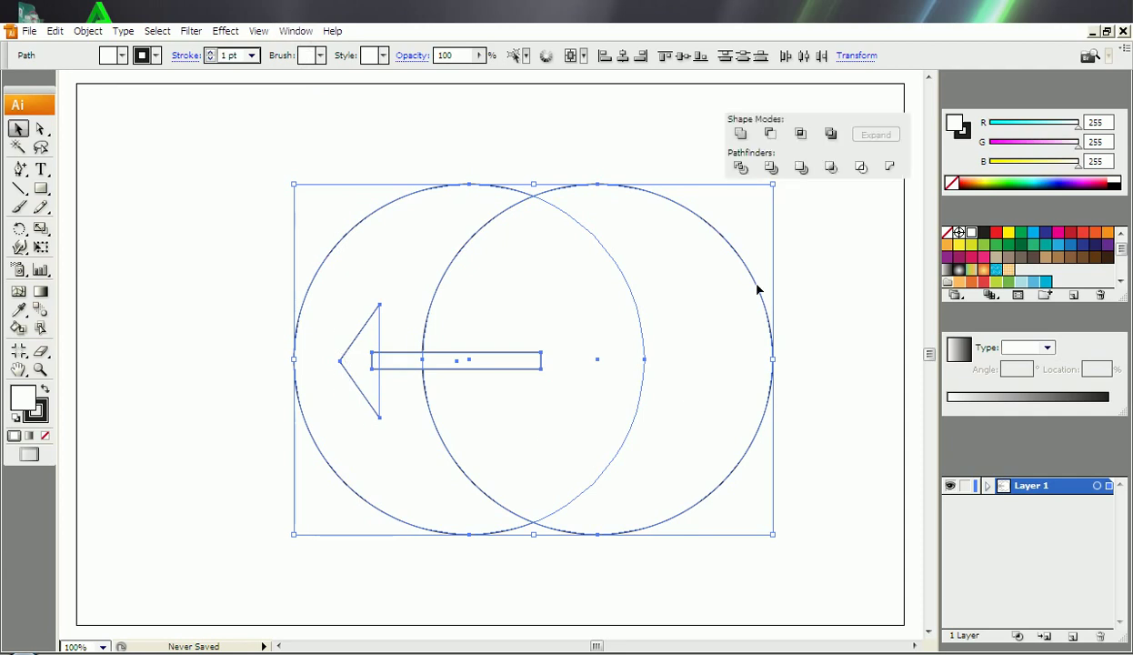
click(740, 167)
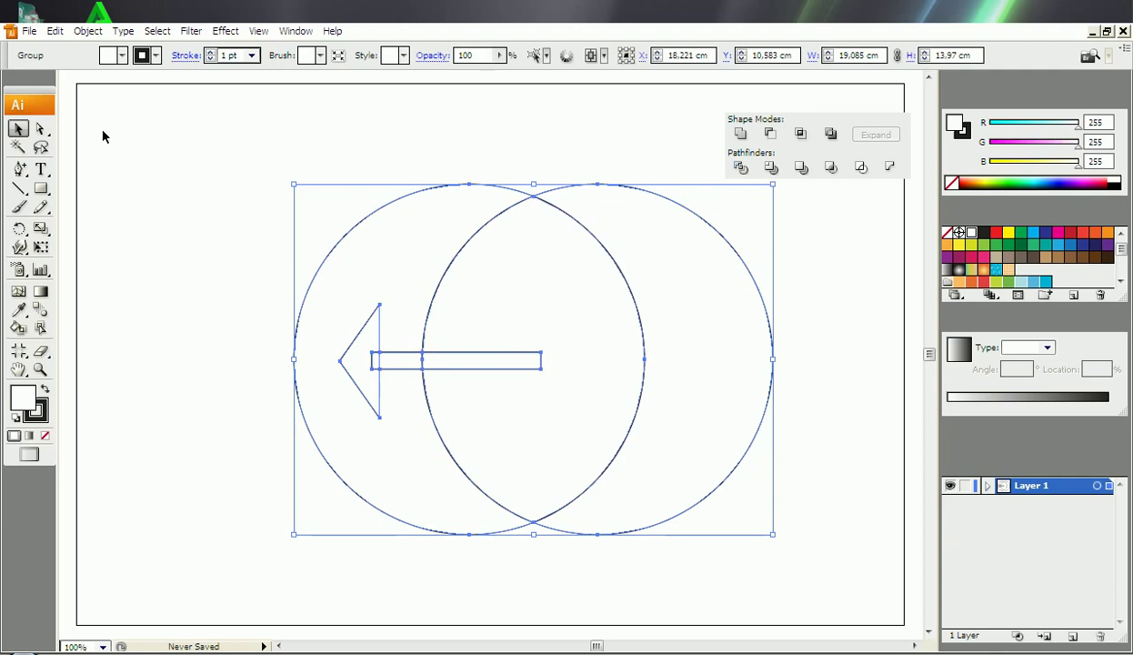
click(40, 129)
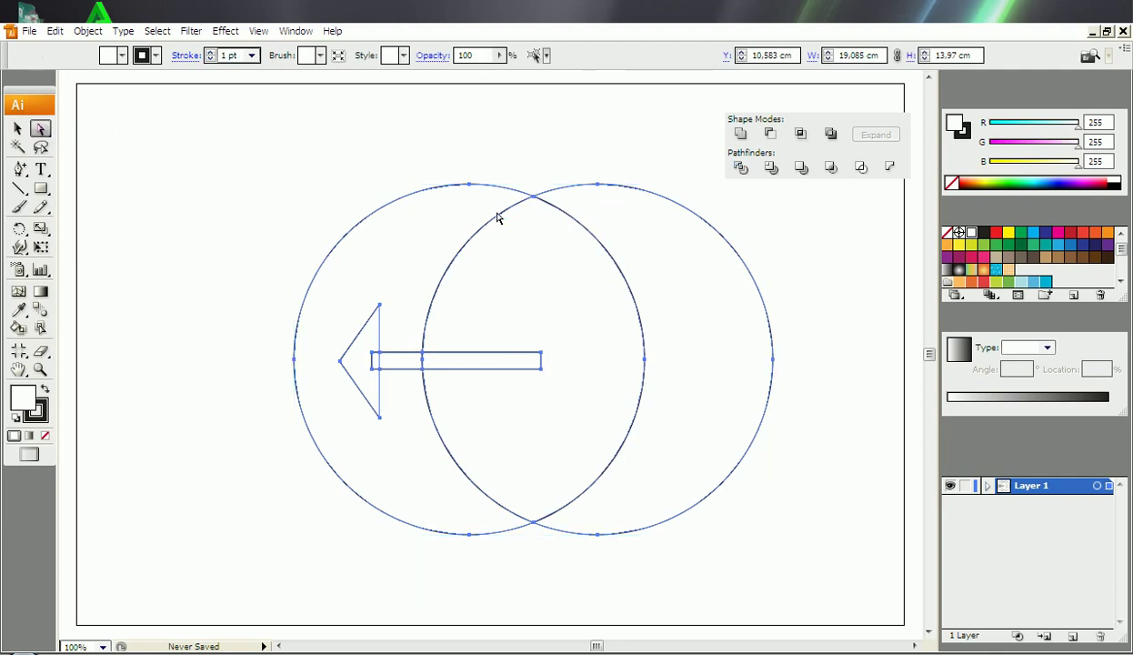
click(678, 306)
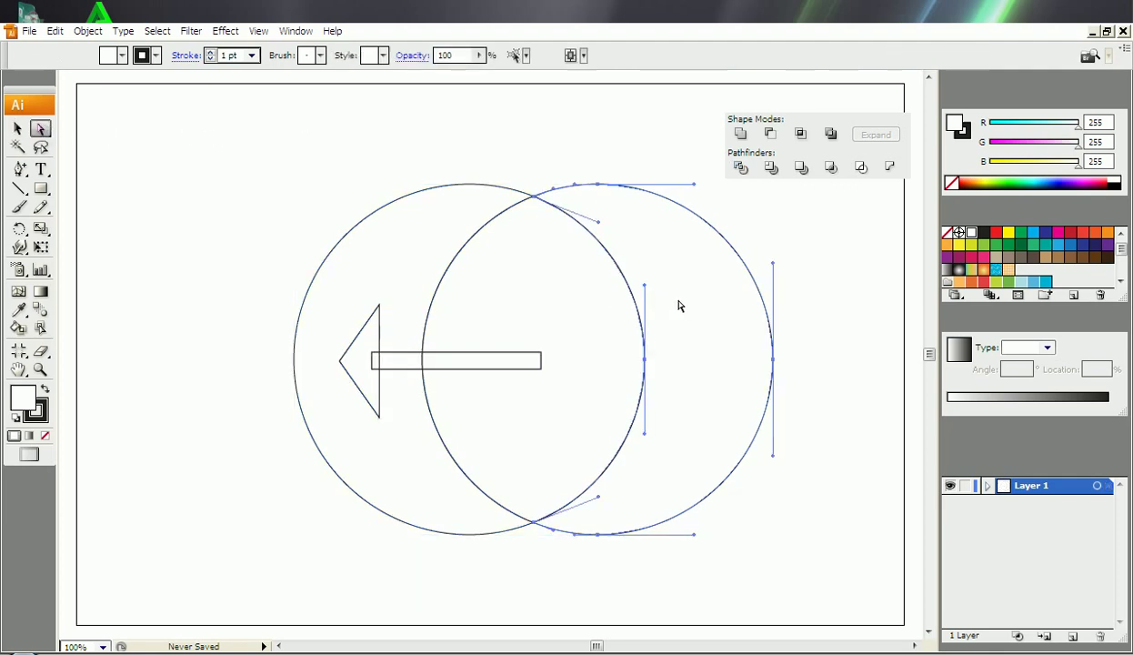
key(Delete)
Step: Delete the seam between shaft and arrowhead, then nudge the lens-and-bar piece right
click(492, 365)
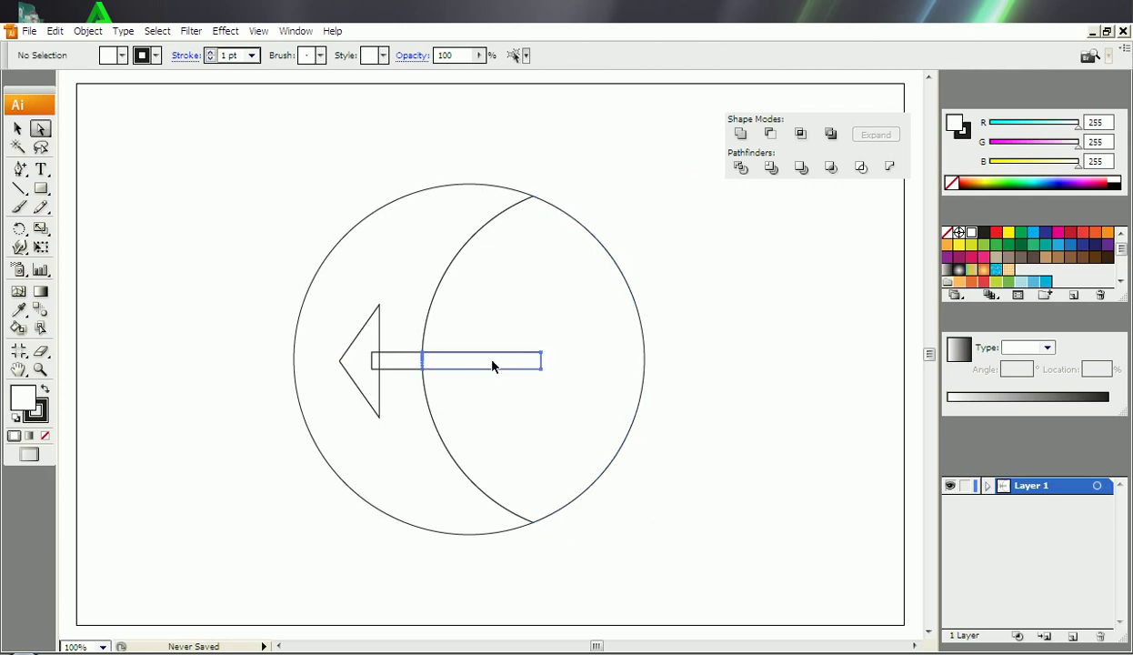
click(408, 371)
click(406, 368)
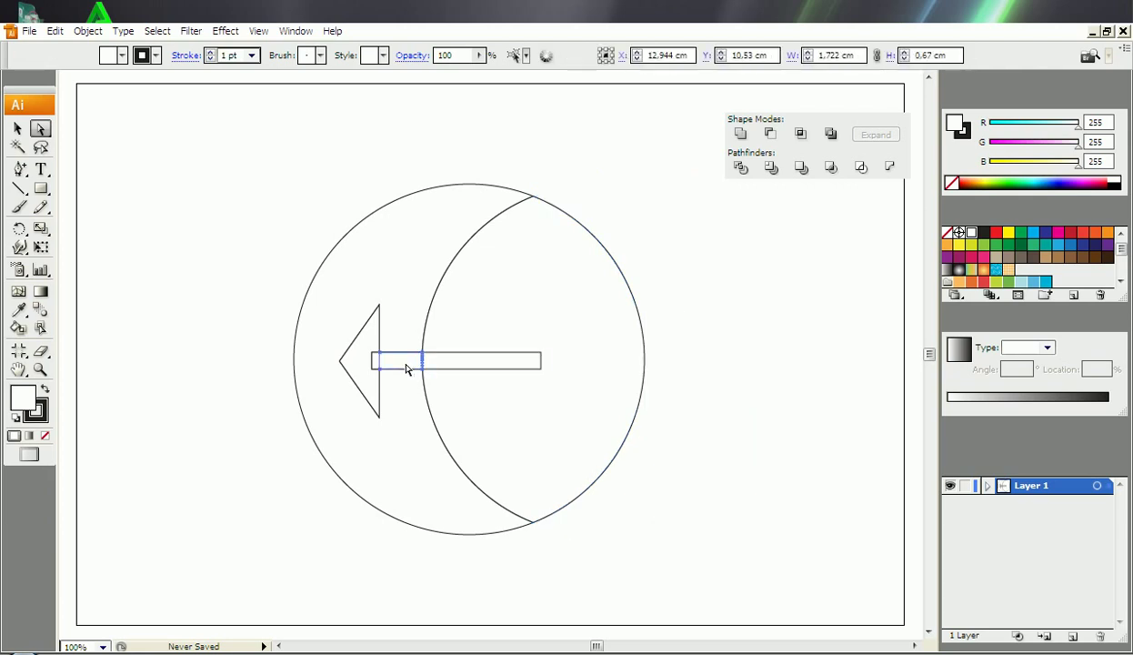
click(408, 371)
click(370, 355)
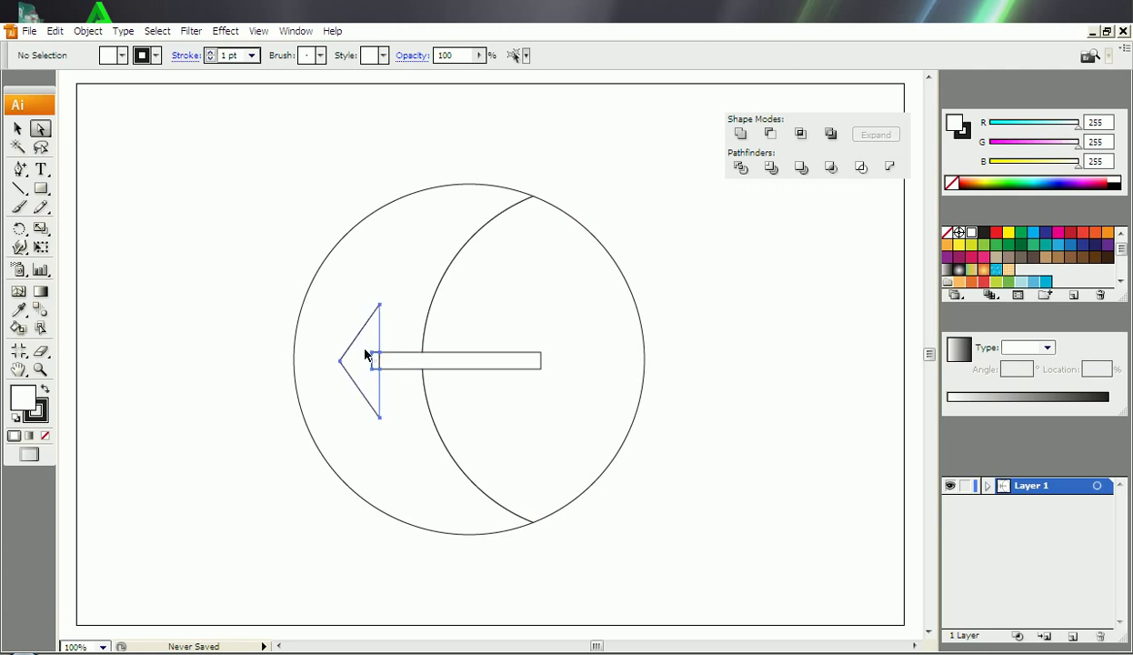
click(366, 355)
click(375, 360)
key(Delete)
click(530, 307)
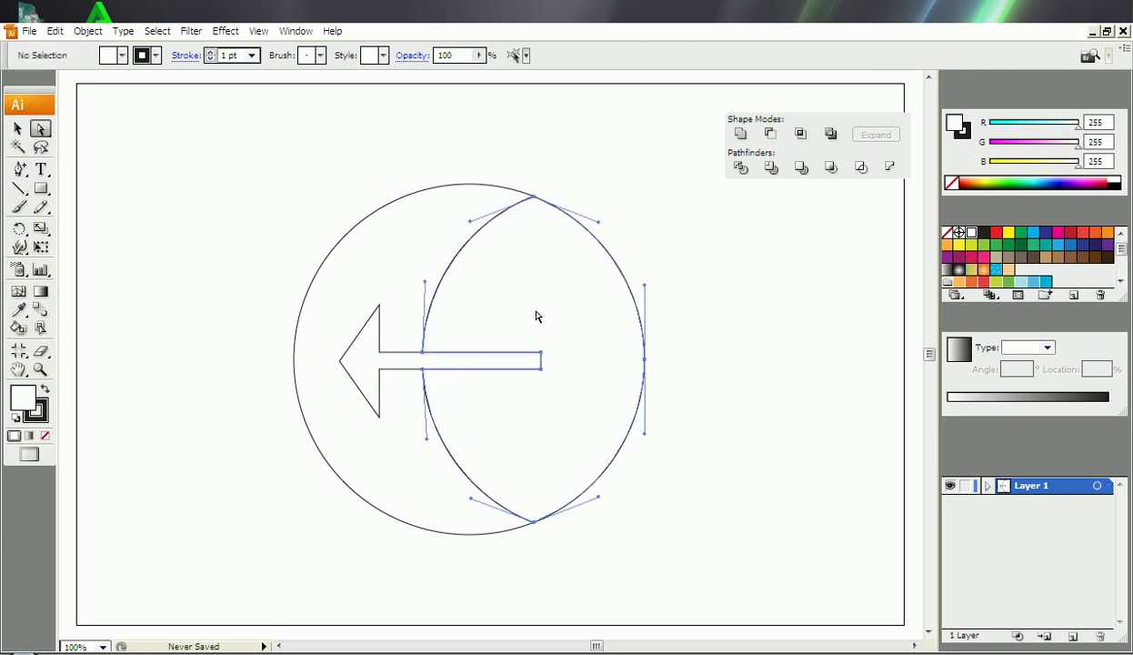
key(Right)
key(Right)
key(Right)
key(Right)
key(Right)
key(Right)
key(Right)
key(Right)
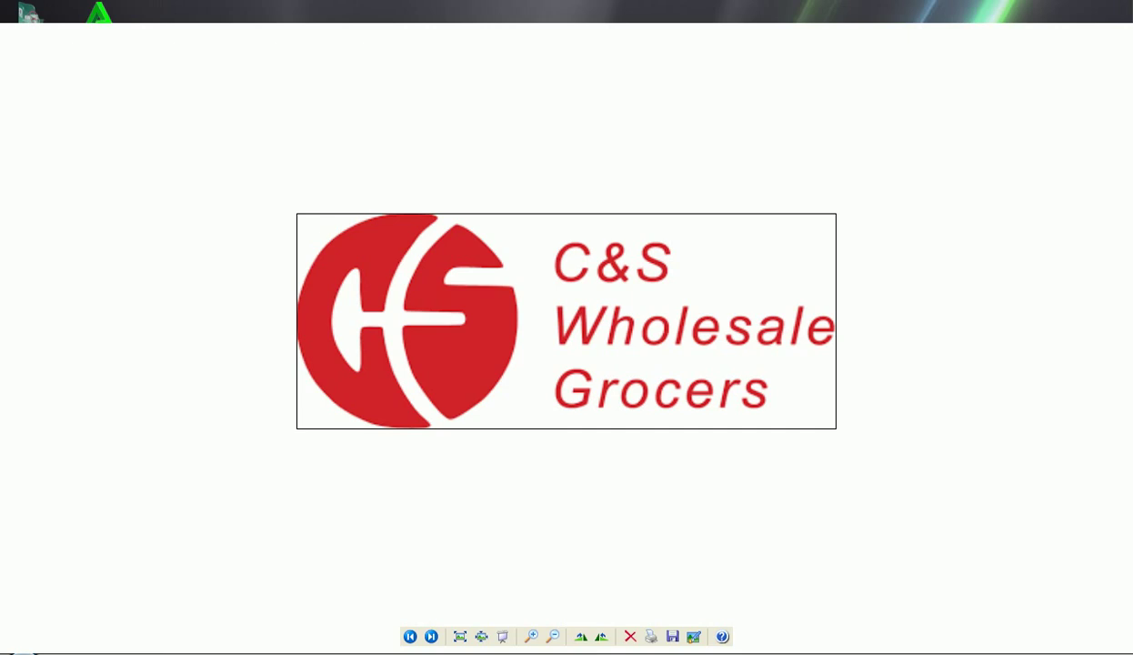
Step: Nudge the lens outline three steps left until it meets the left circle's outline
key(Escape)
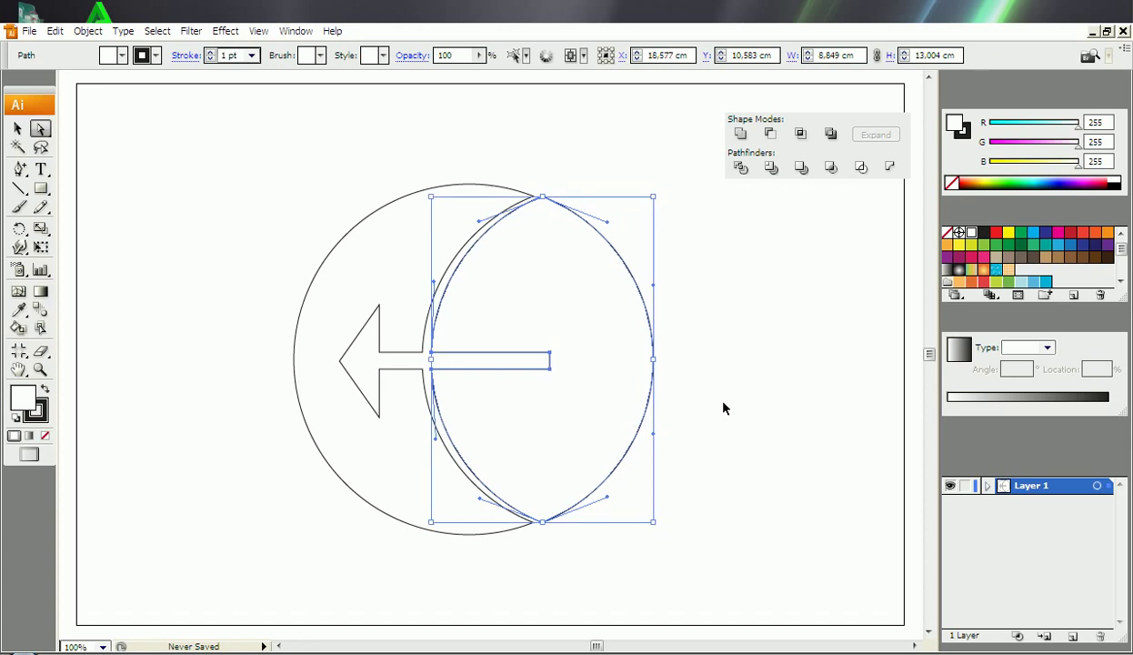
key(Left)
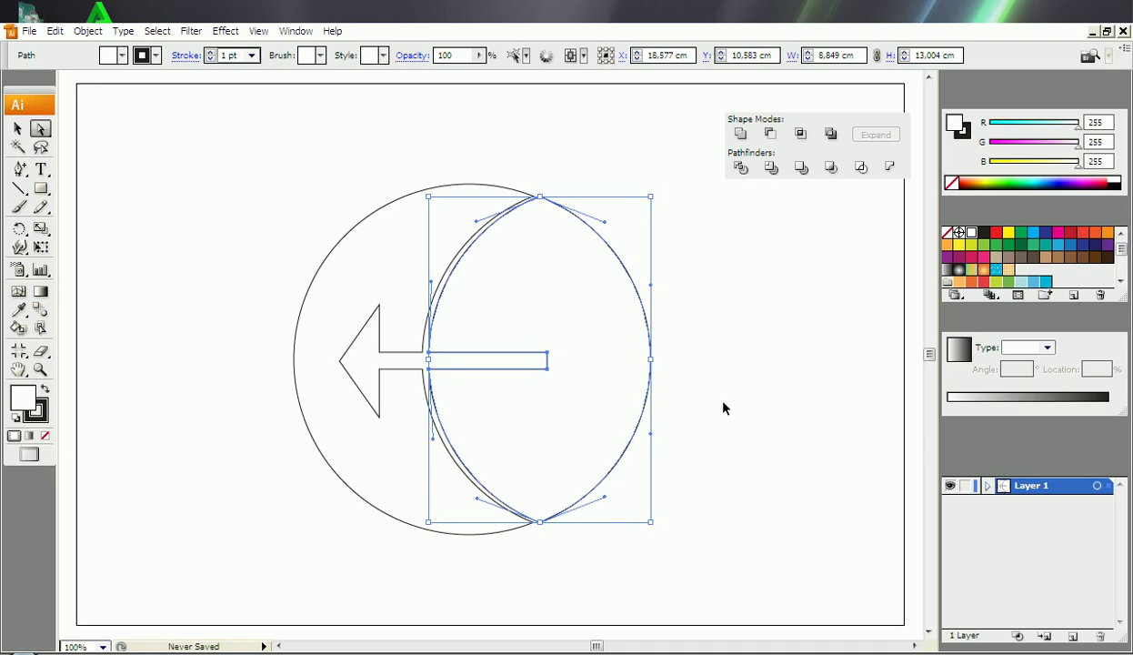
key(Left)
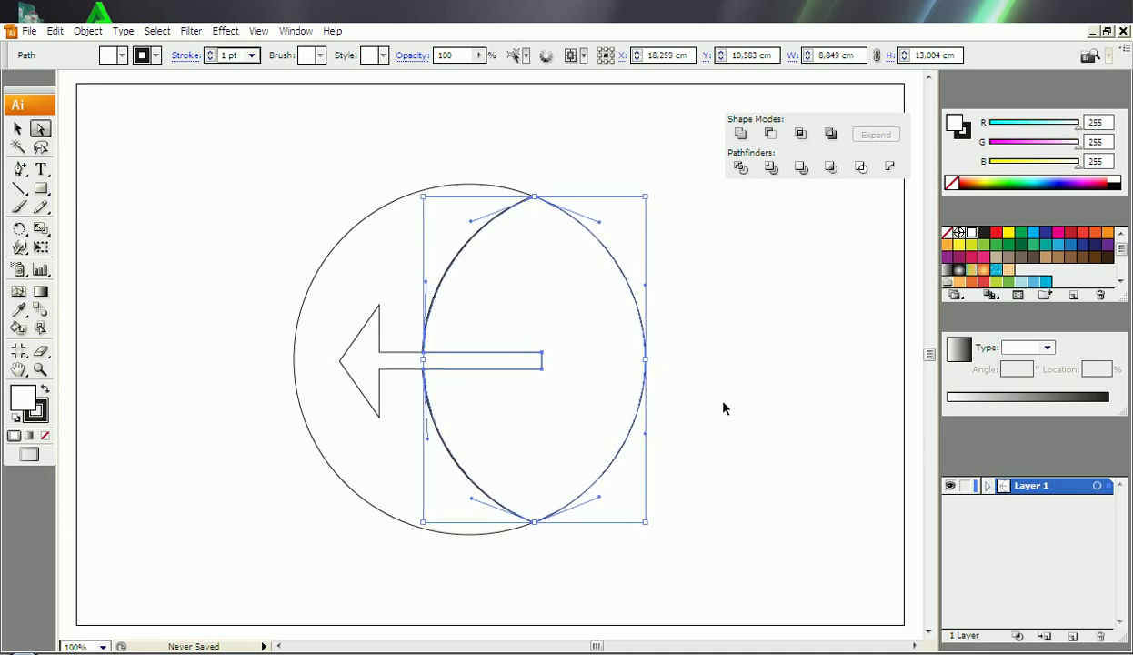
key(Left)
Step: Select the inner lens together with the shaft rectangle
key(ctrl+a)
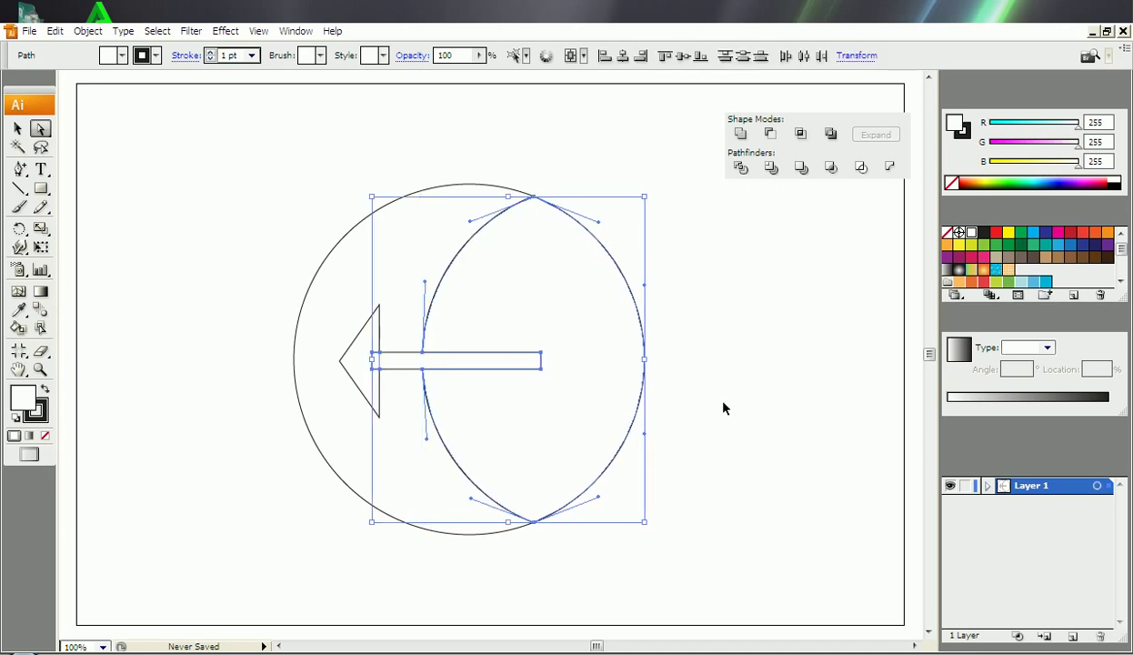
click(754, 385)
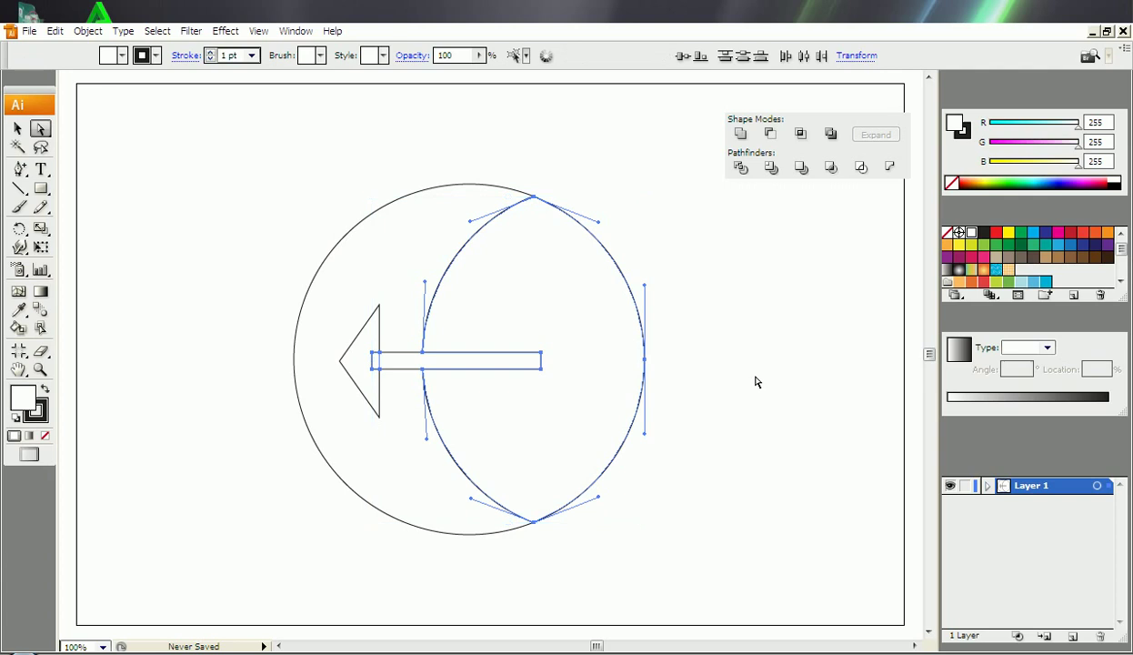
click(572, 316)
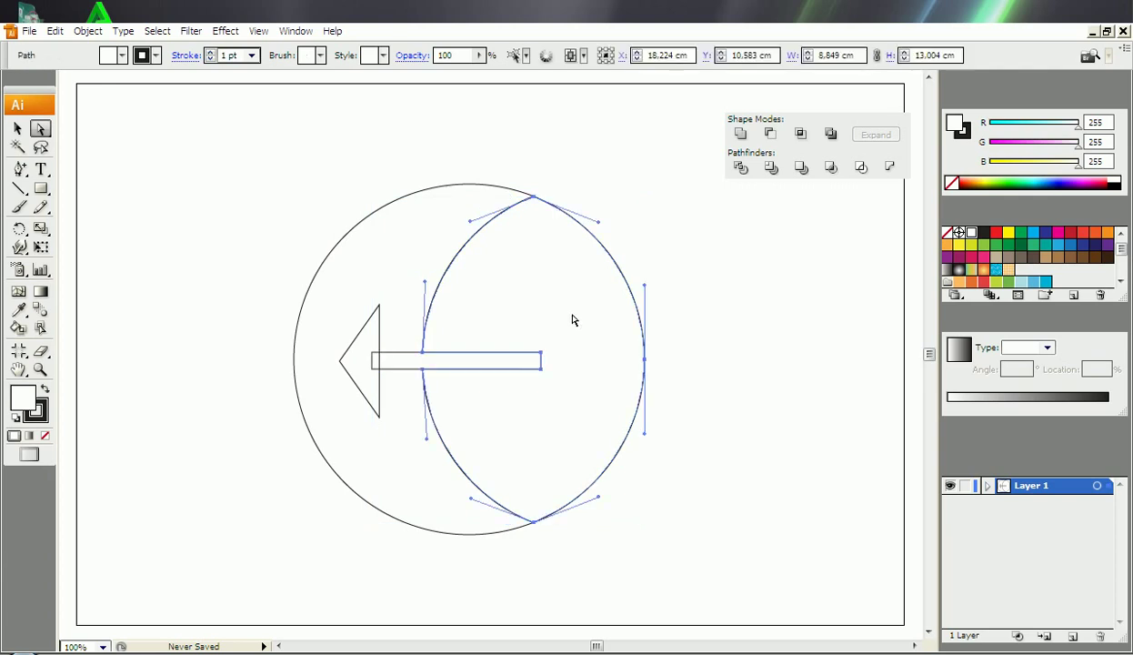
Step: Move the lens and shaft slightly to the right
click(17, 129)
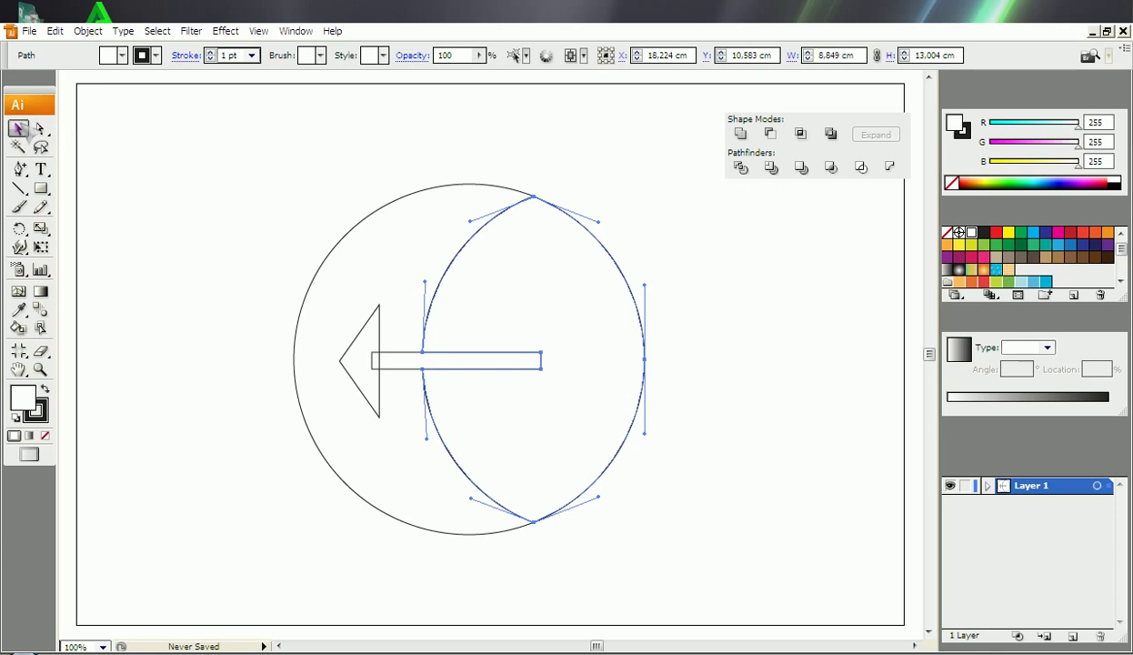
drag(482, 294, 505, 297)
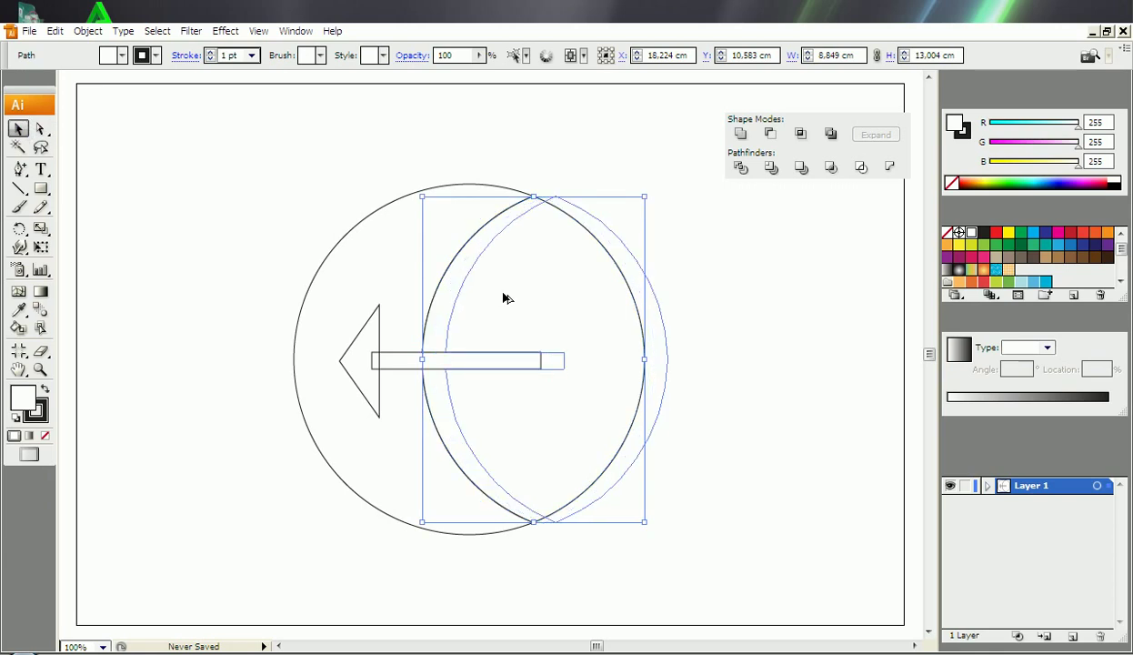
drag(503, 294, 497, 295)
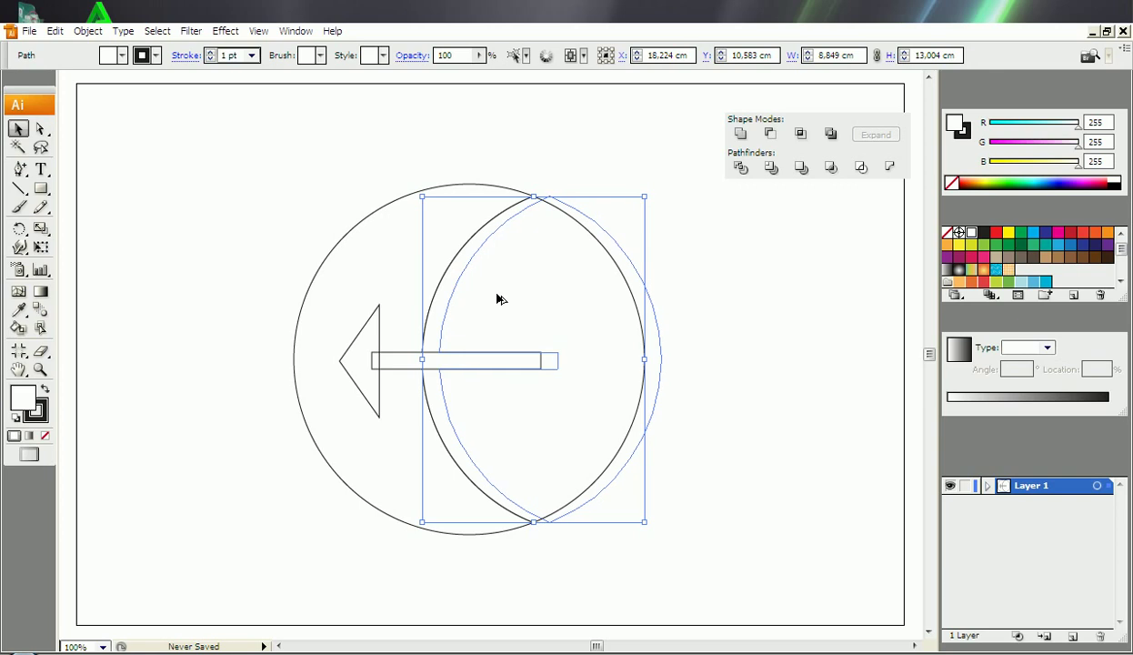
drag(497, 299, 495, 293)
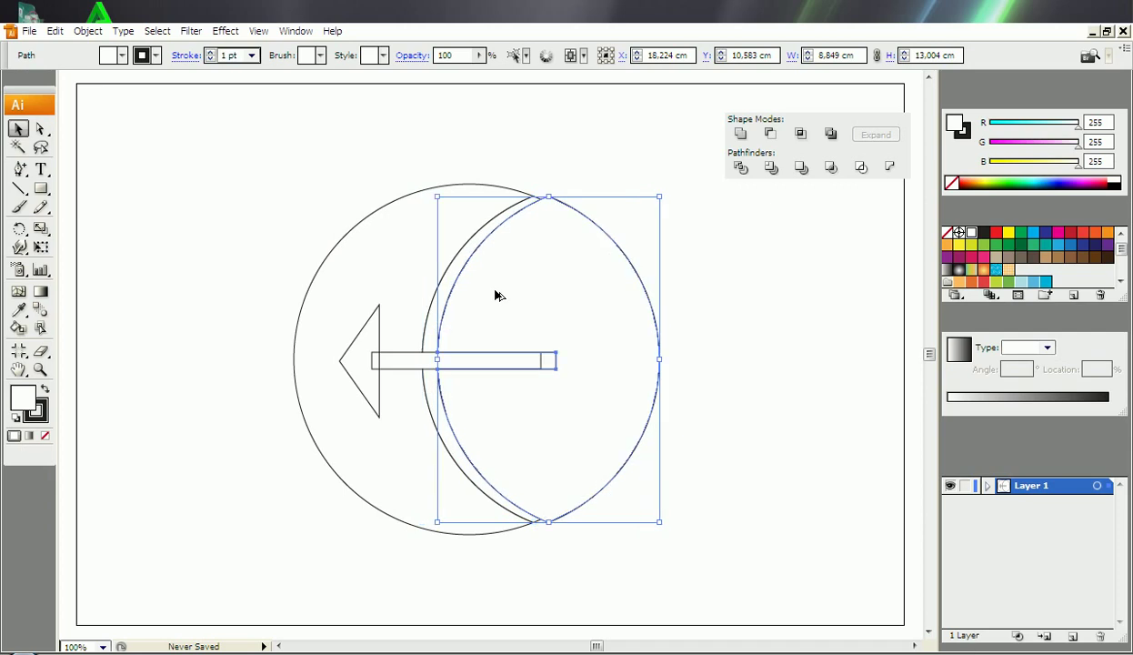
Step: Split the overlapping outlines into separate pieces with Pathfinder Divide, then pick the outer sliver
click(40, 128)
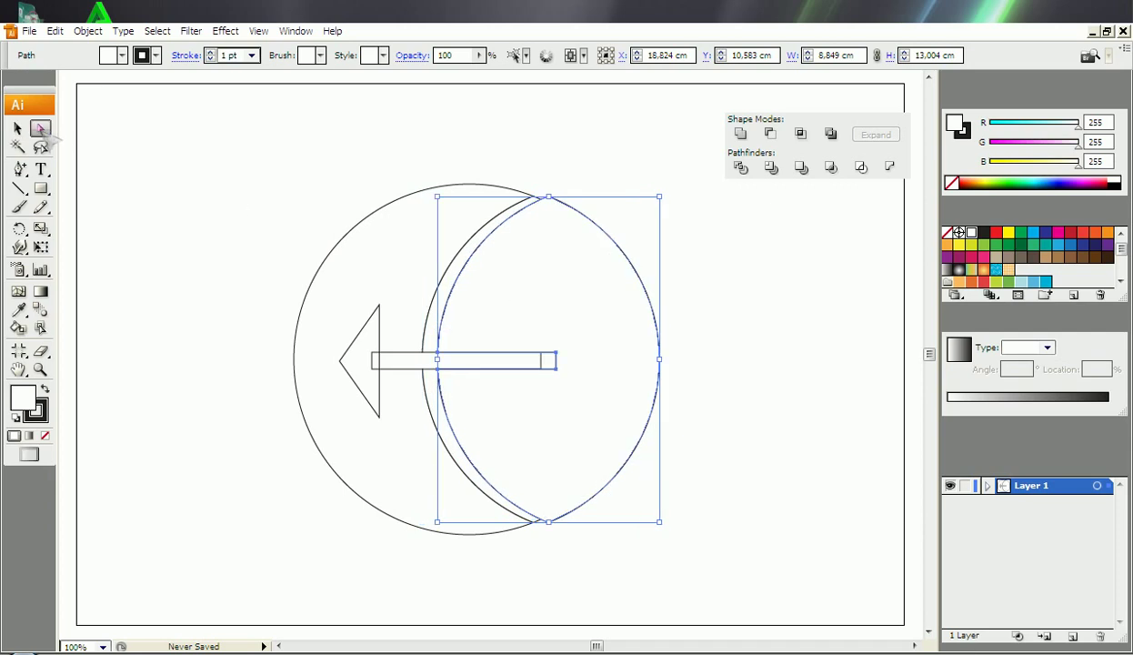
click(442, 304)
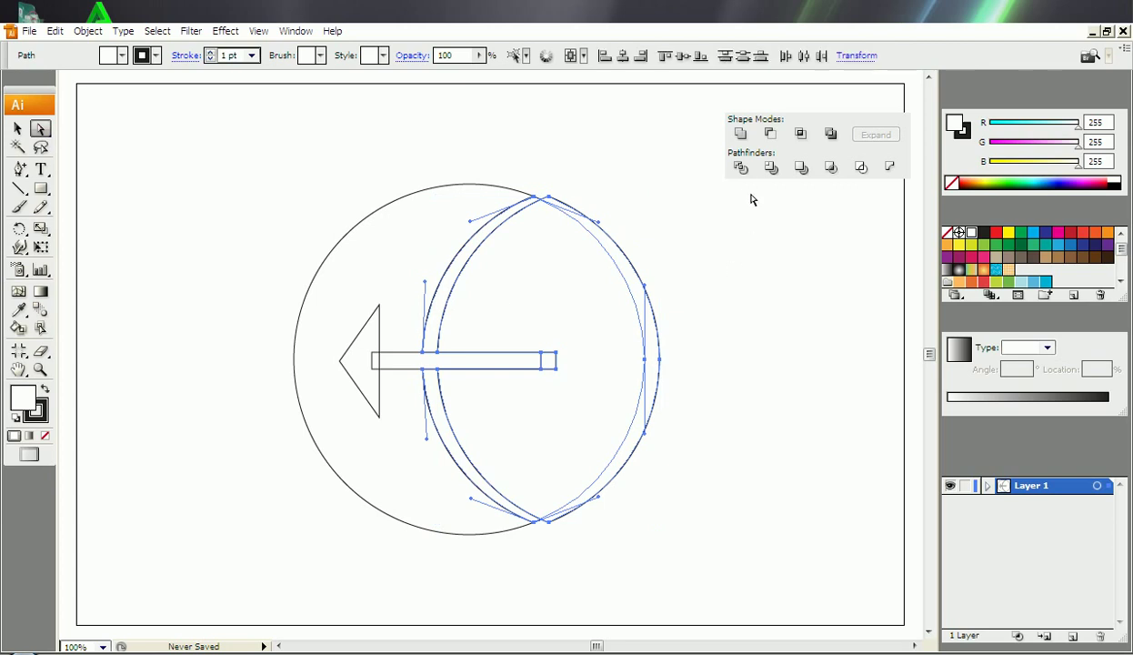
click(742, 169)
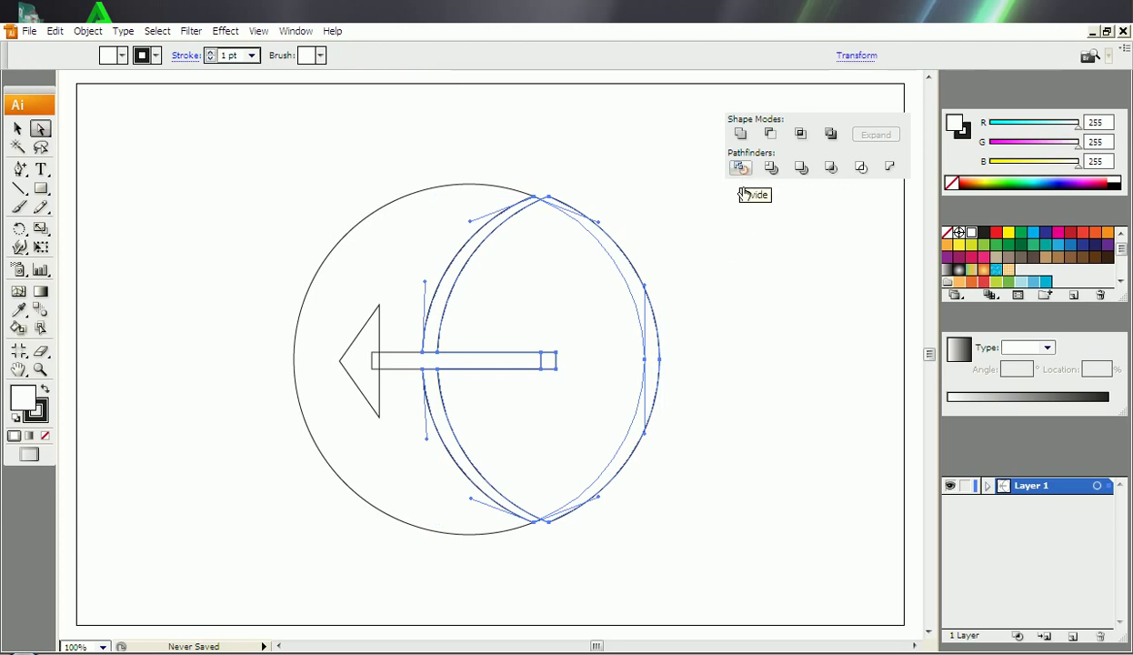
click(691, 273)
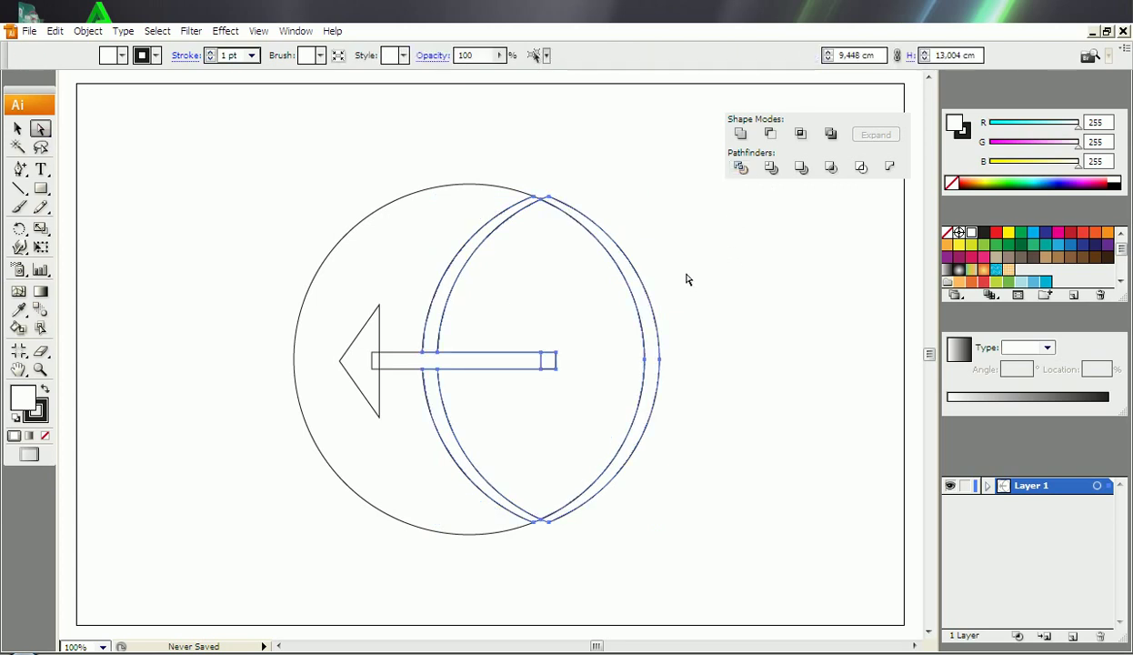
click(645, 316)
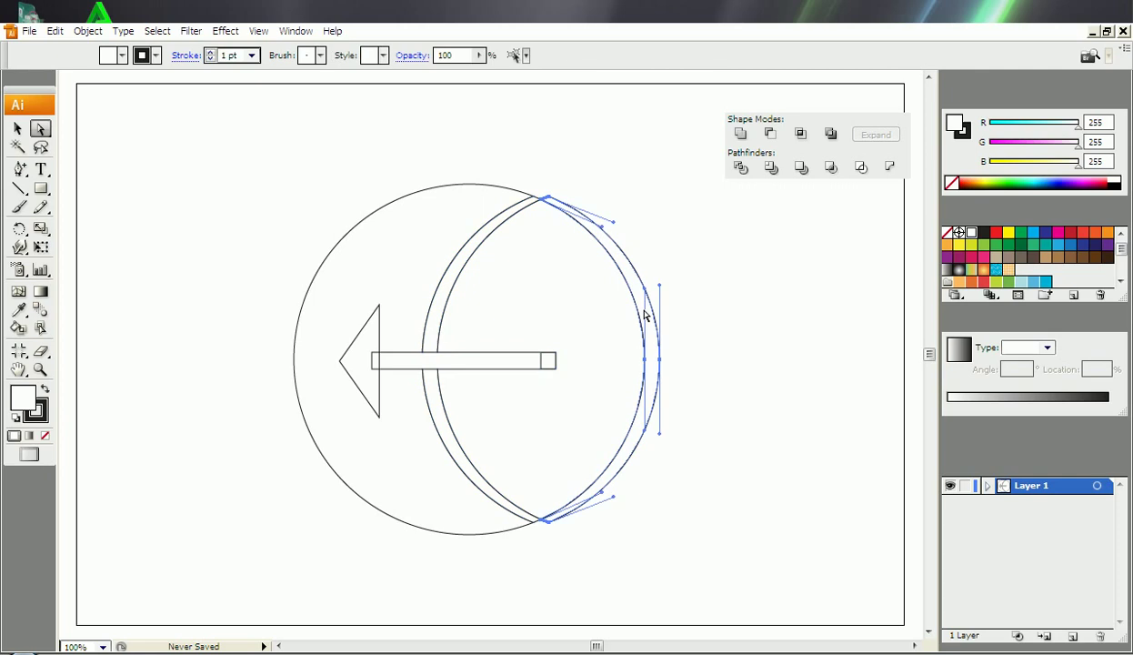
Step: Delete the crescent sliver outside the circle and the small leftover rectangle at the shaft end
key(Delete)
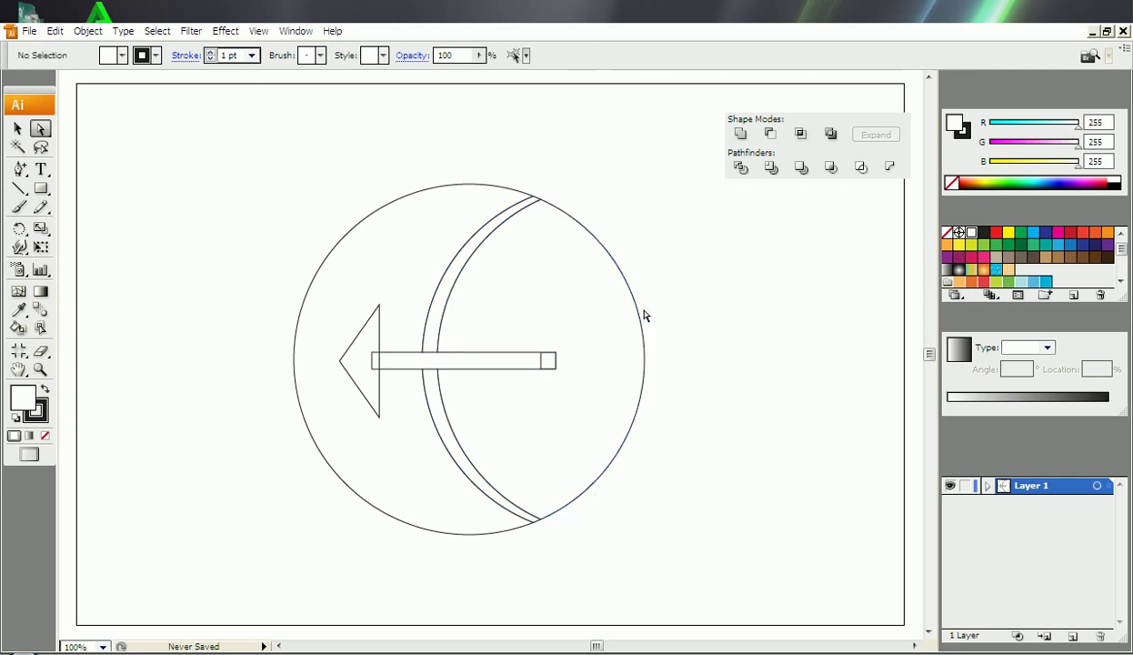
click(439, 318)
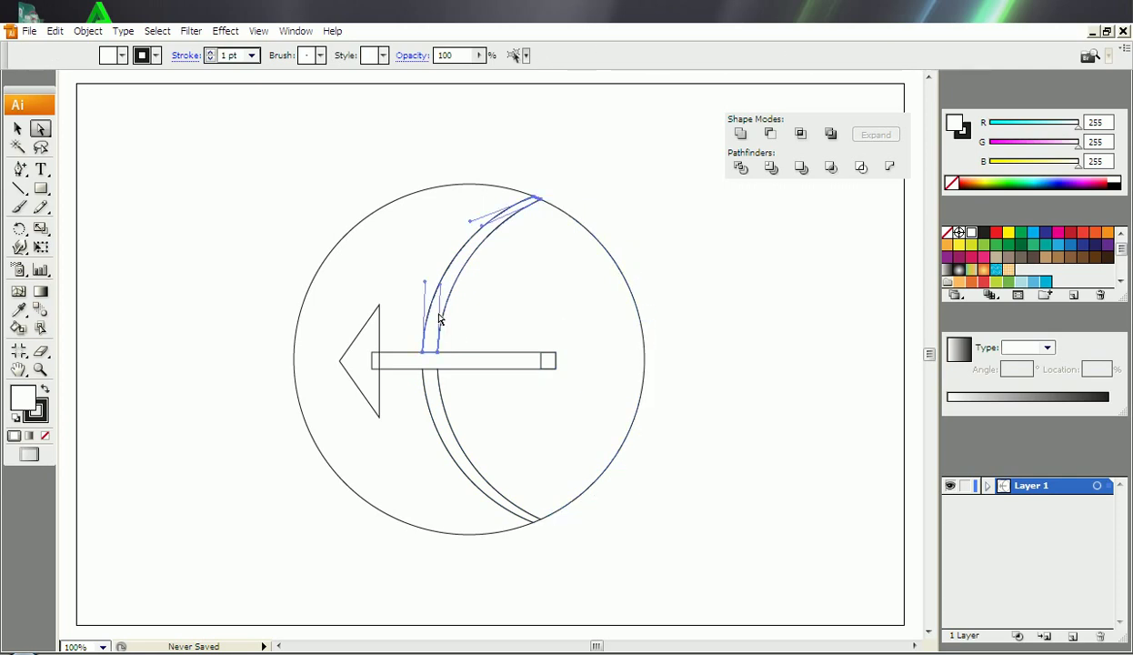
click(438, 318)
click(433, 393)
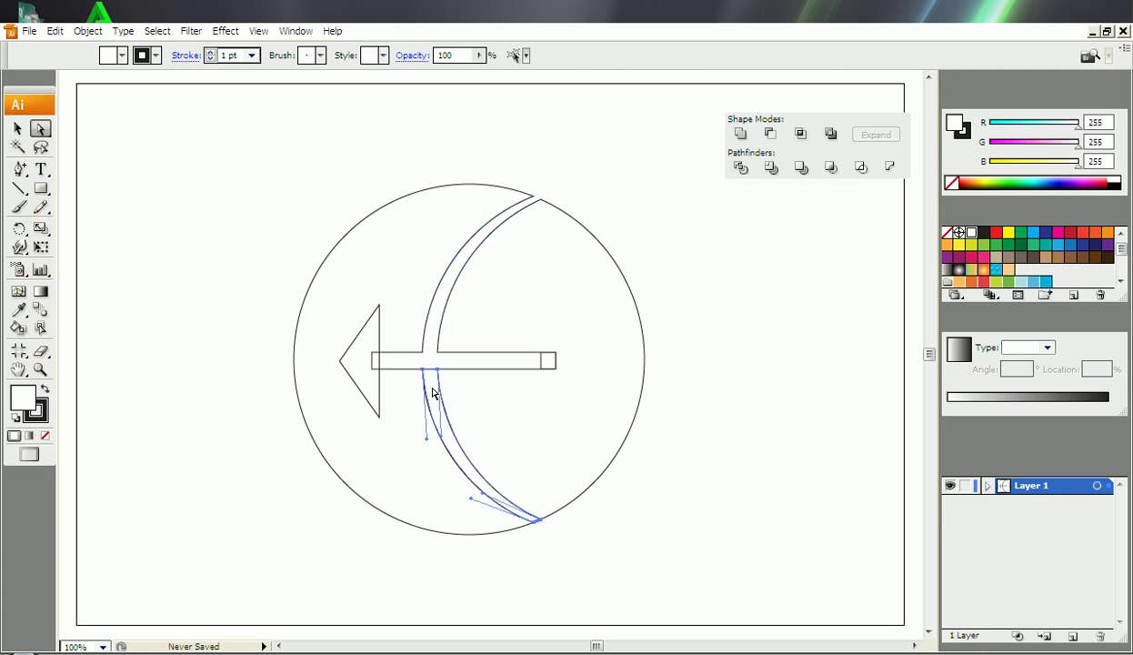
click(545, 380)
click(549, 363)
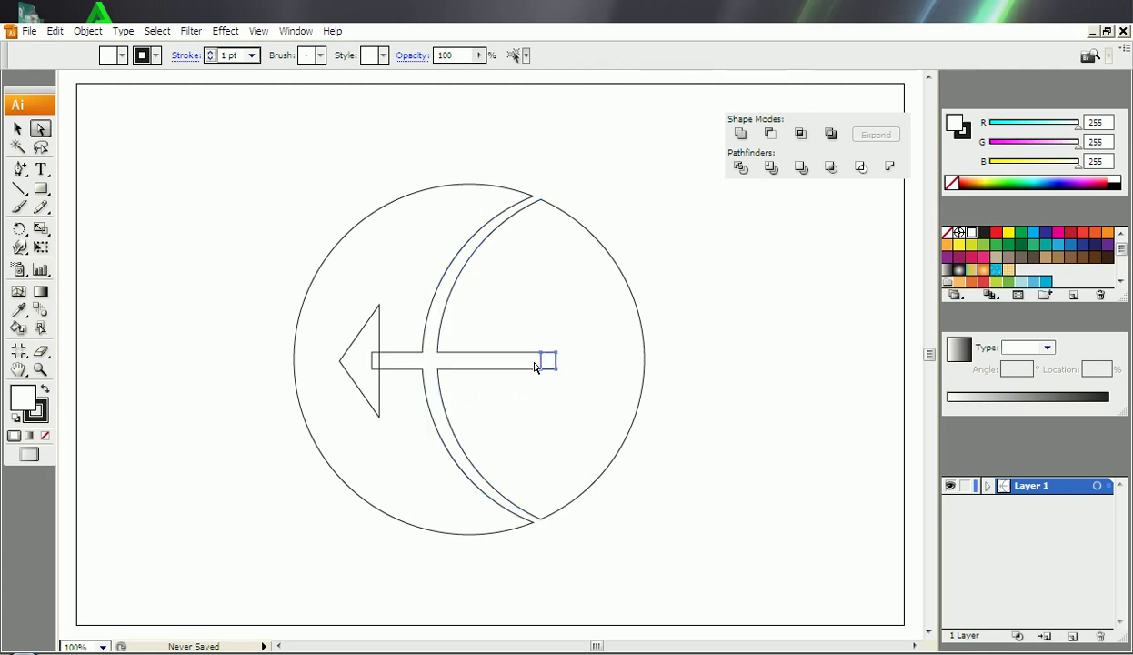
key(ctrl+shift+a)
Step: Check the shaft piece and bring up the C&S reference logo for comparison
click(380, 365)
click(374, 361)
click(361, 363)
click(630, 650)
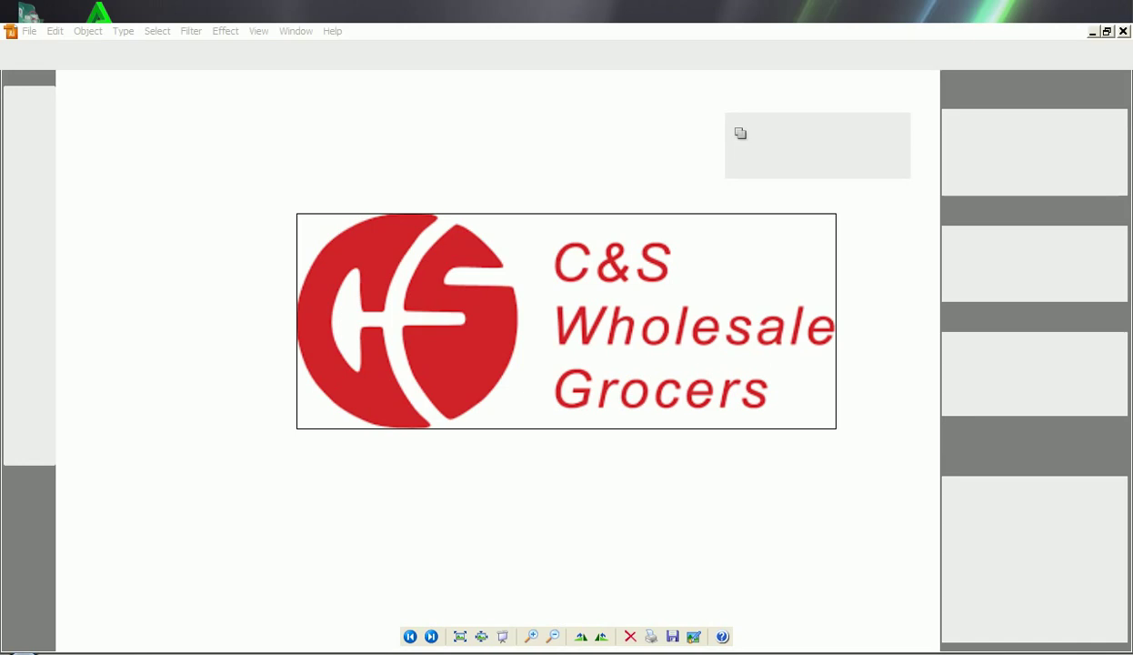
Step: Pull the C's top tip anchor slightly left to open a notch at the inner arc
click(513, 210)
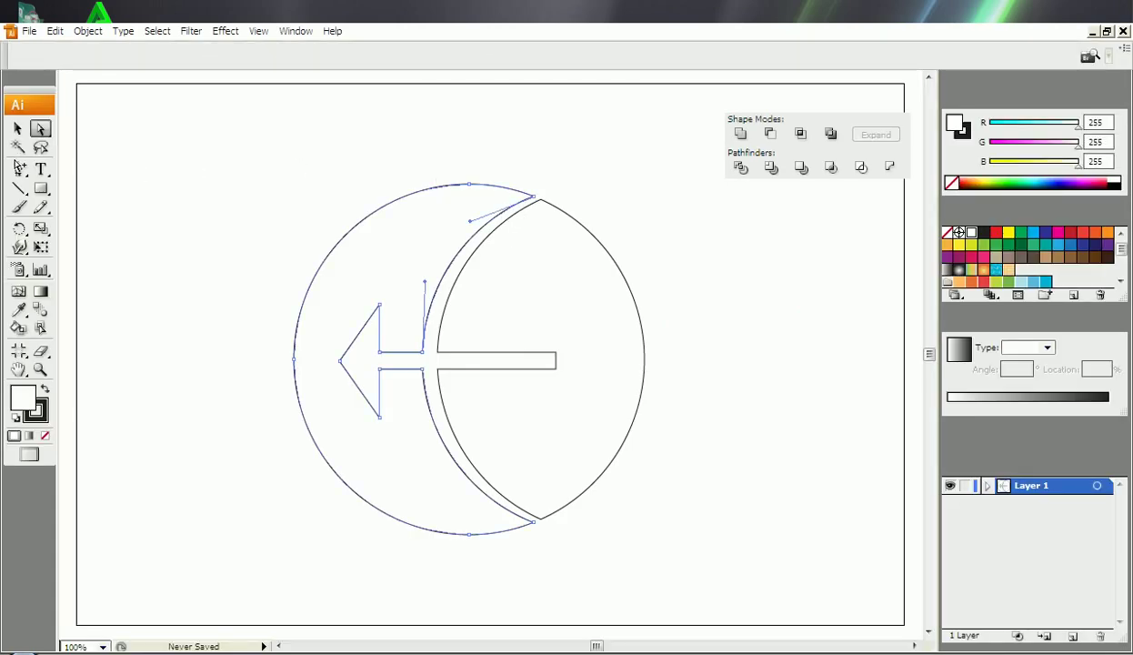
click(535, 196)
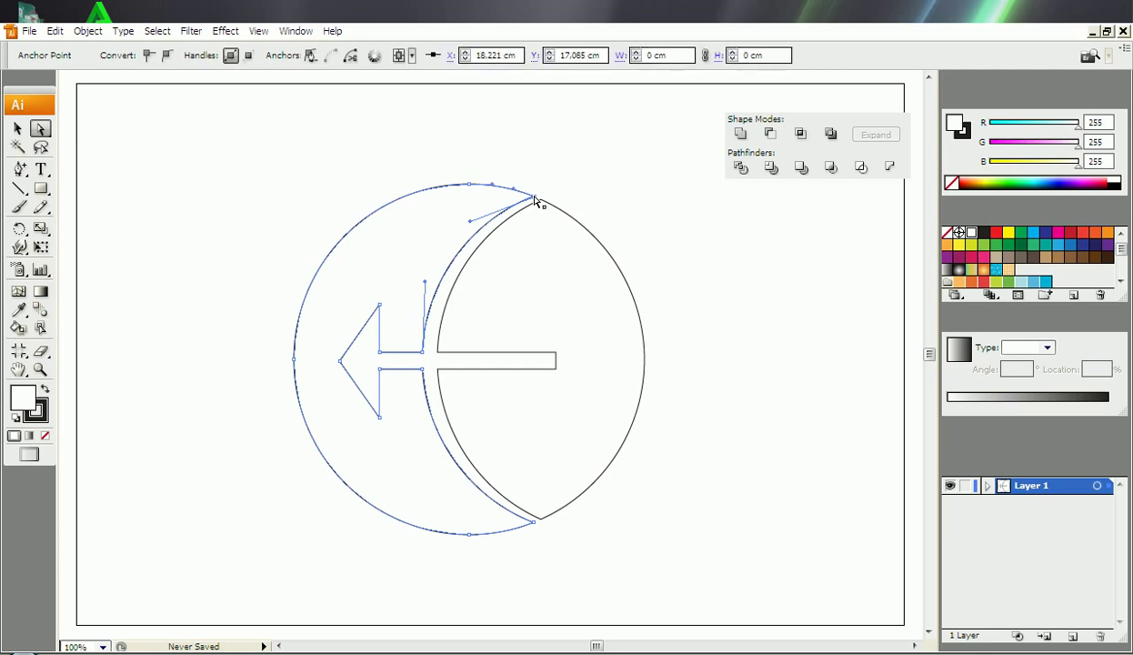
drag(535, 197, 524, 194)
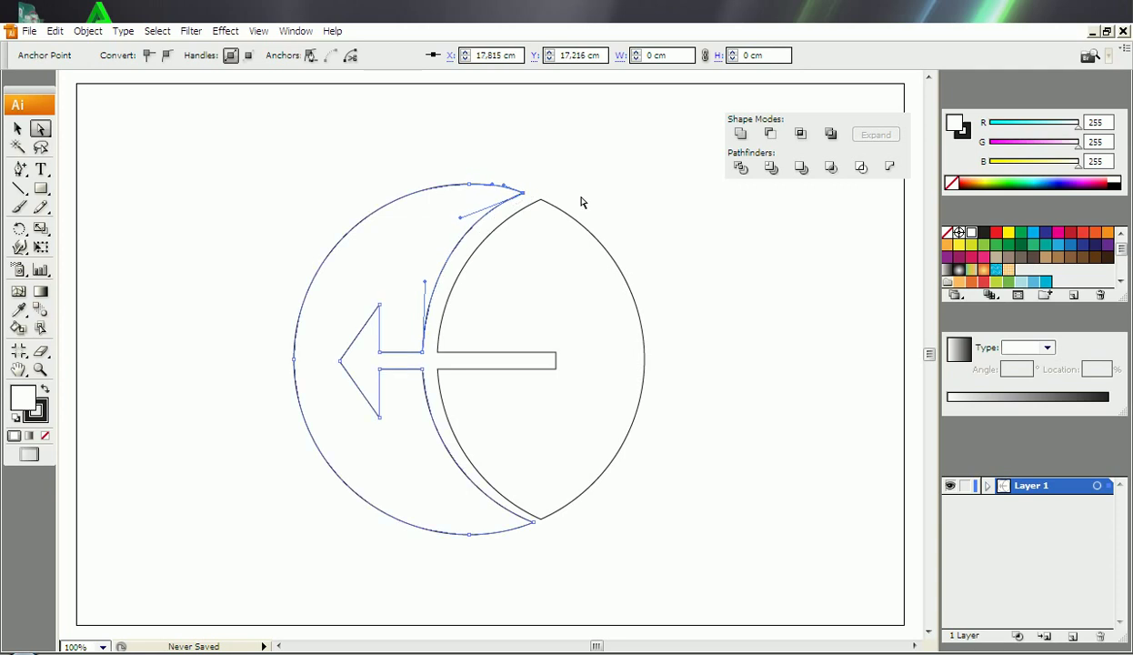
click(585, 202)
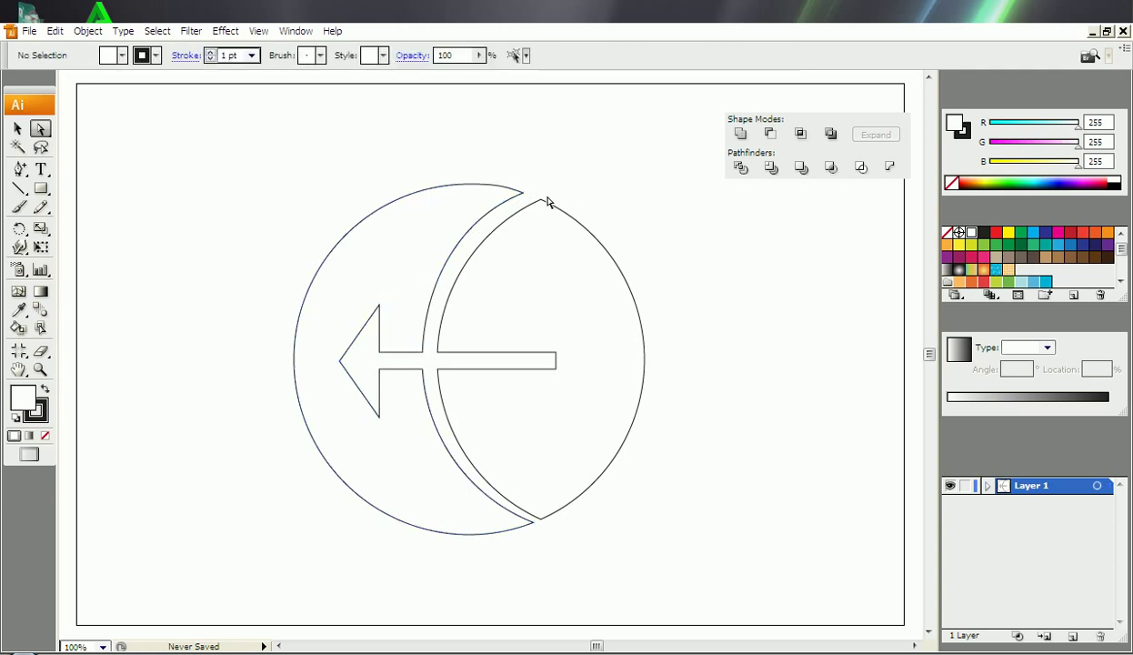
click(542, 197)
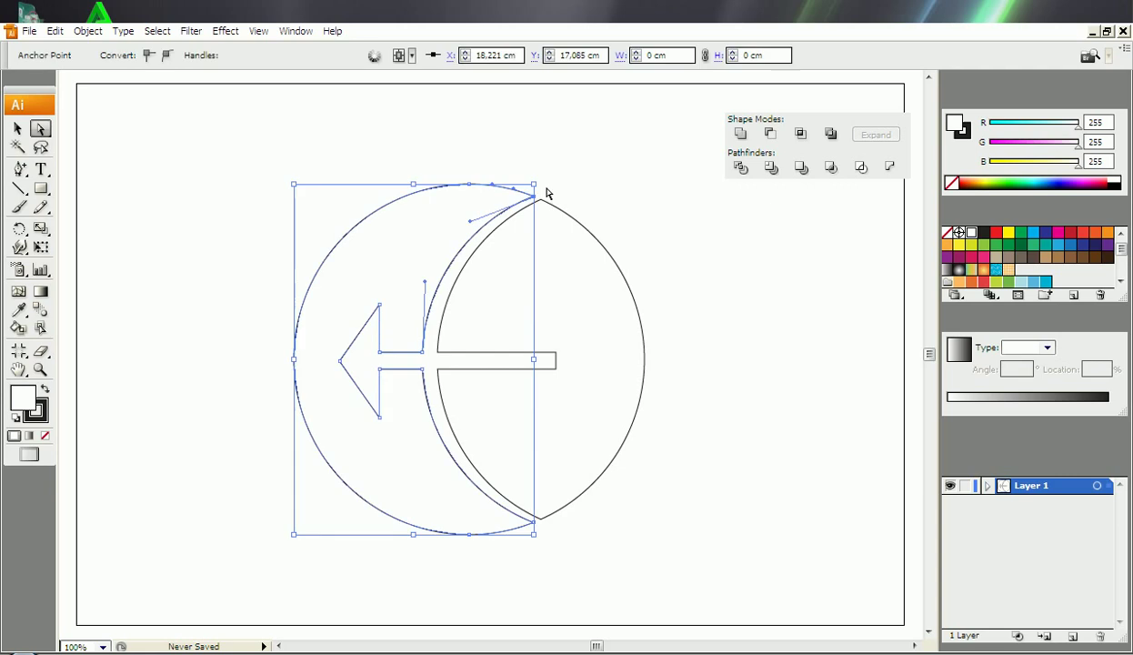
click(601, 196)
click(520, 204)
click(535, 198)
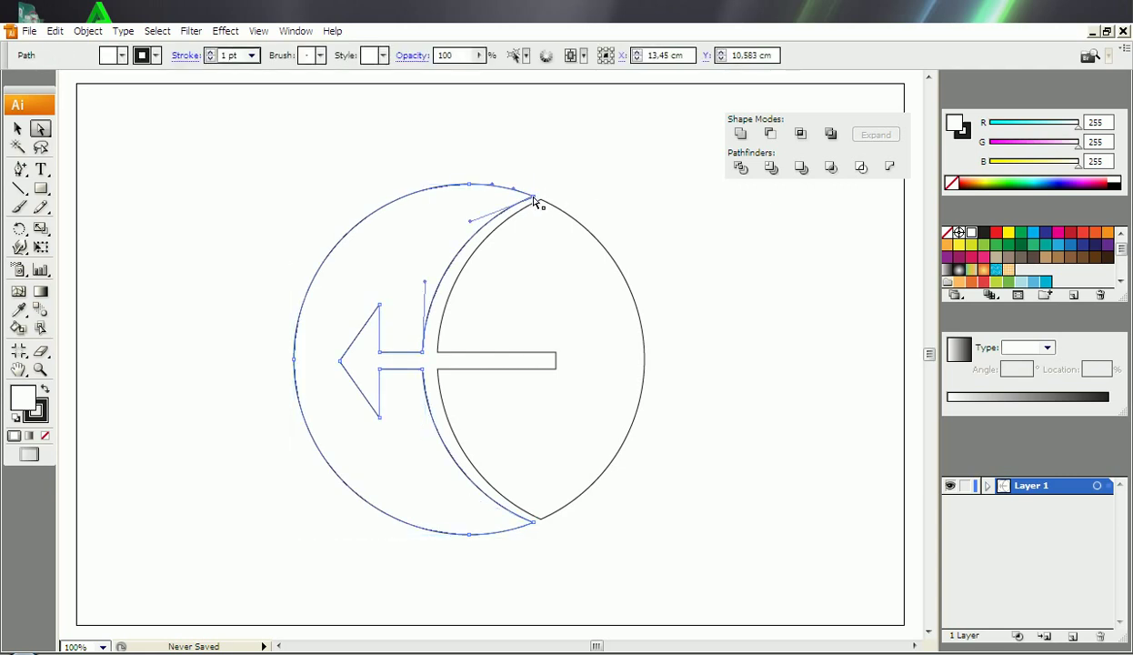
click(530, 200)
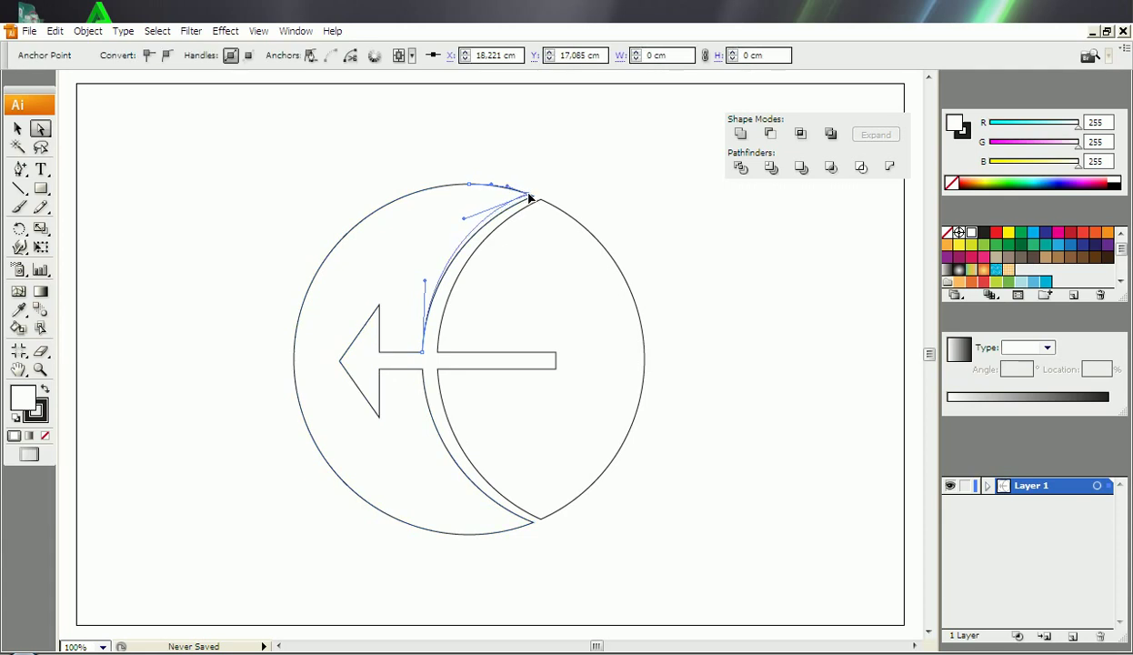
drag(529, 196, 528, 194)
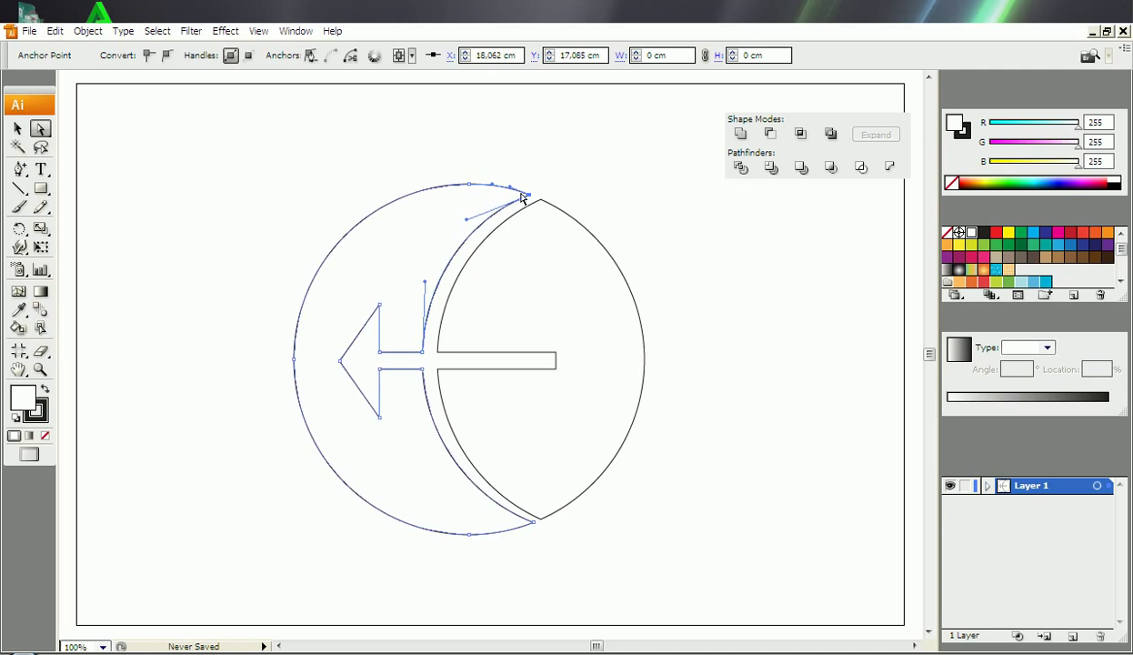
click(507, 190)
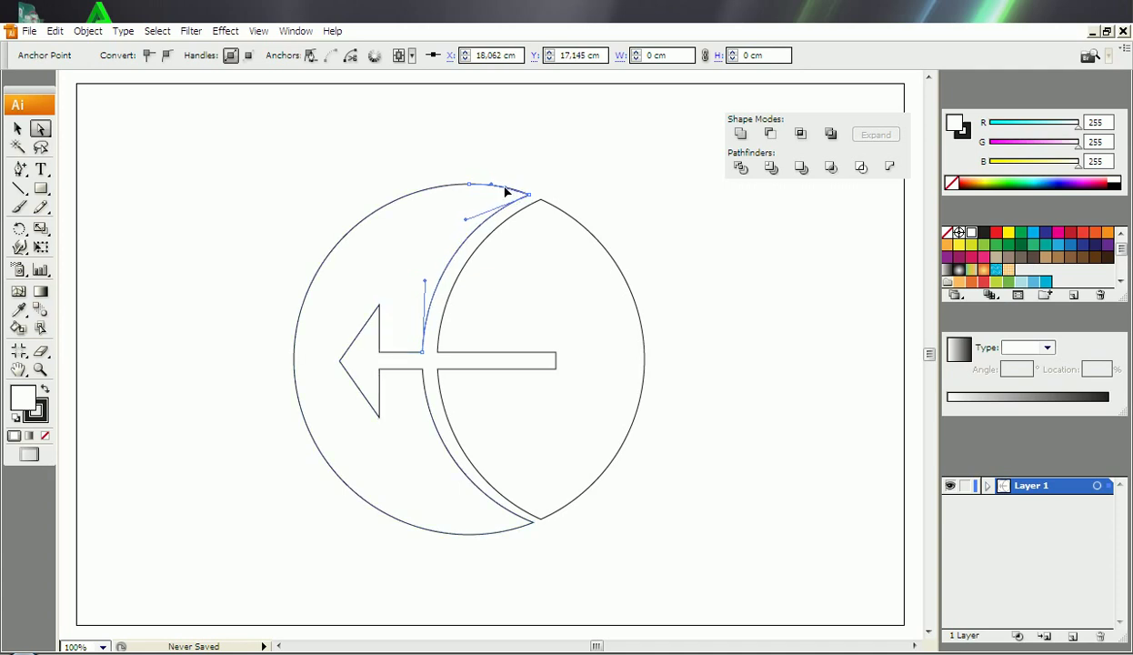
click(605, 178)
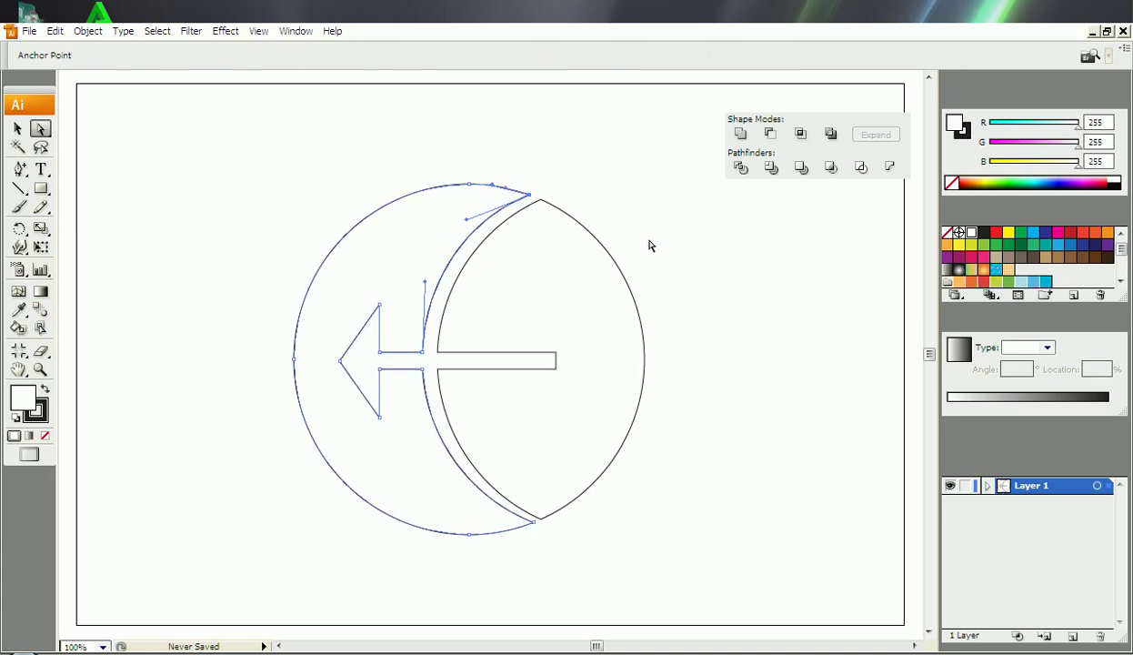
Step: Pull the C's bottom tip anchor back to open a matching bottom notch
click(489, 531)
click(533, 525)
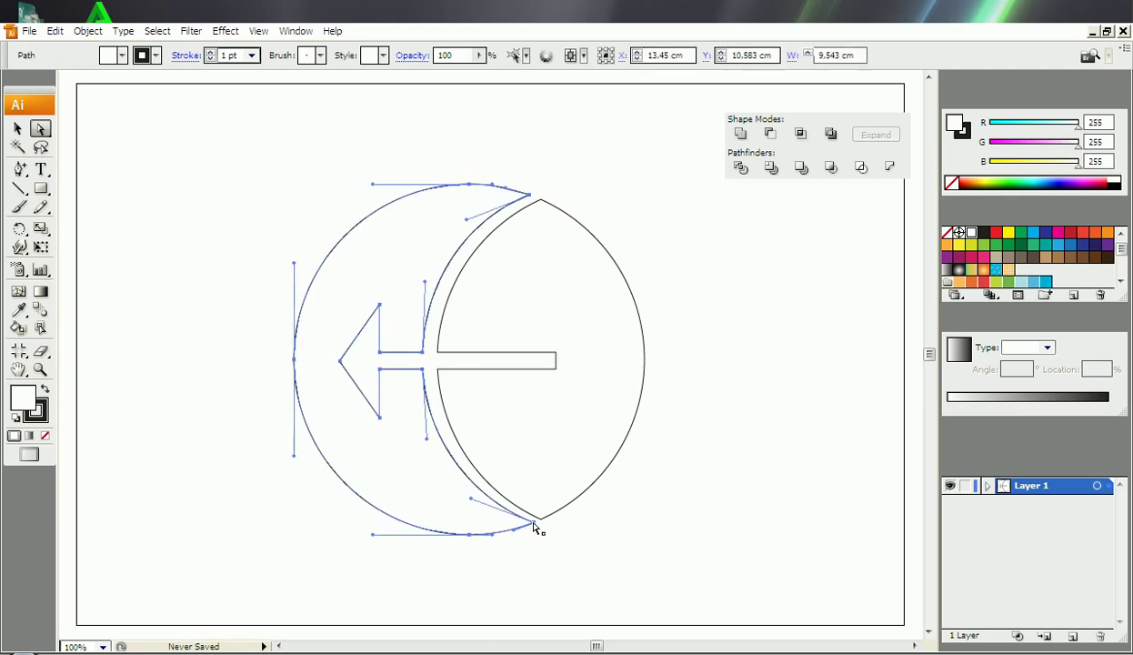
click(528, 526)
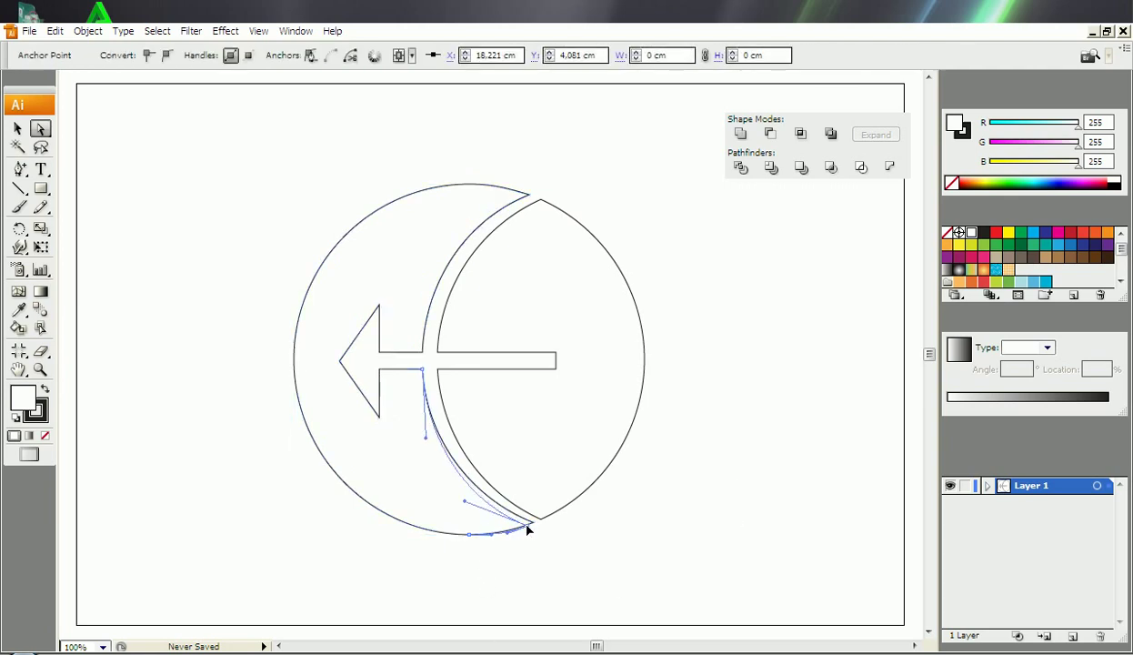
drag(524, 533, 513, 542)
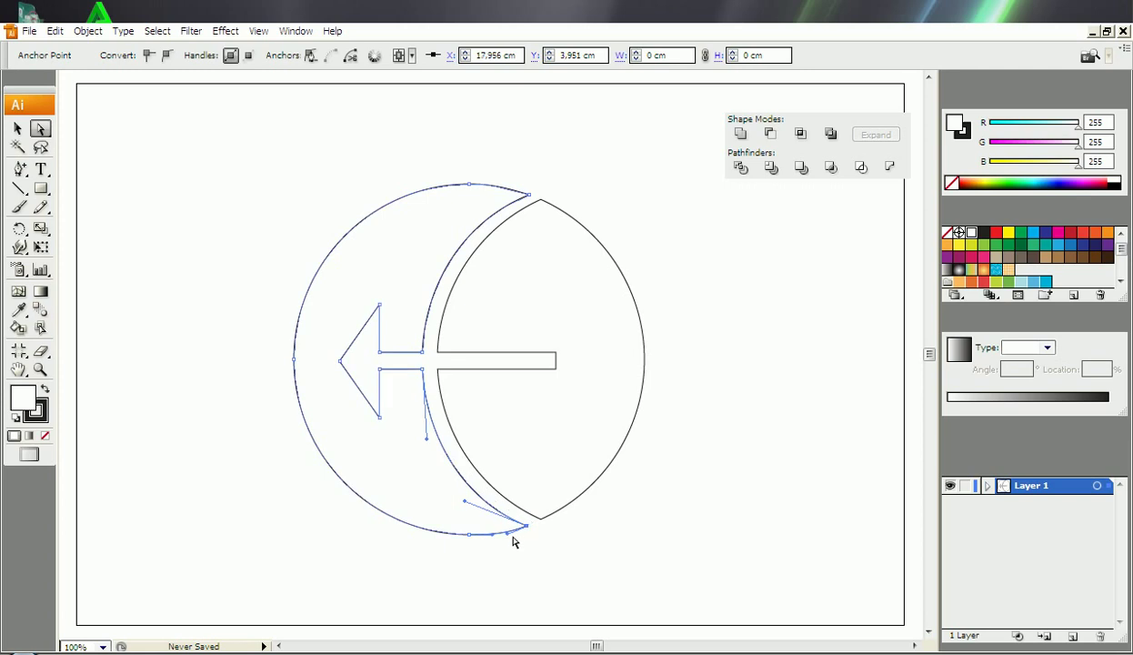
click(526, 528)
drag(531, 528, 521, 532)
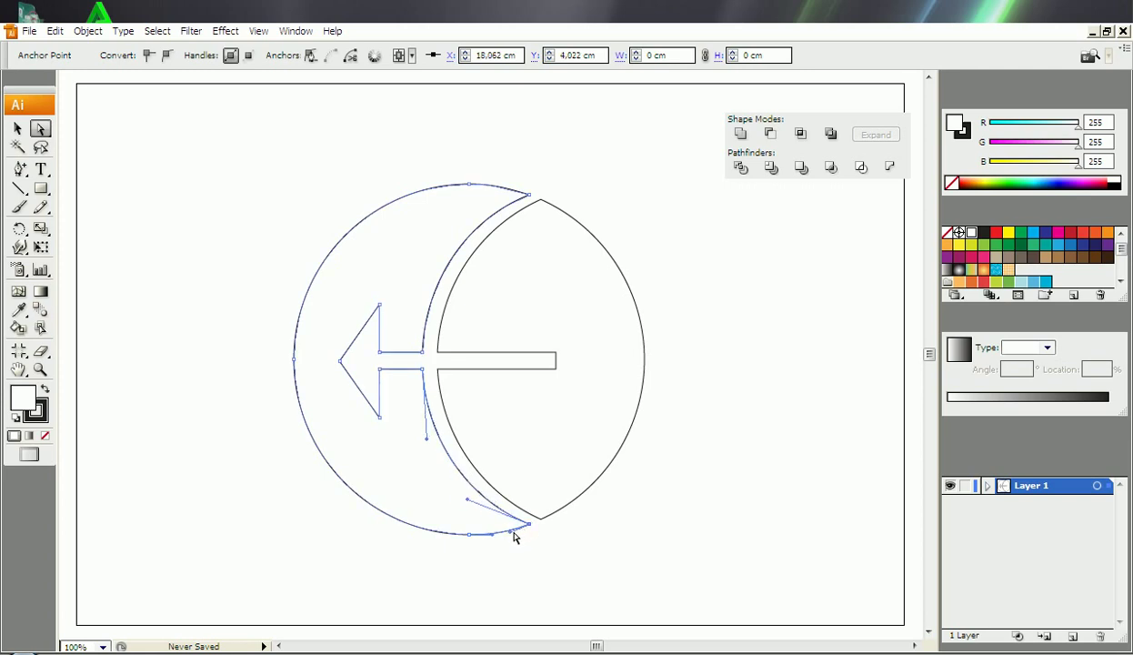
click(507, 535)
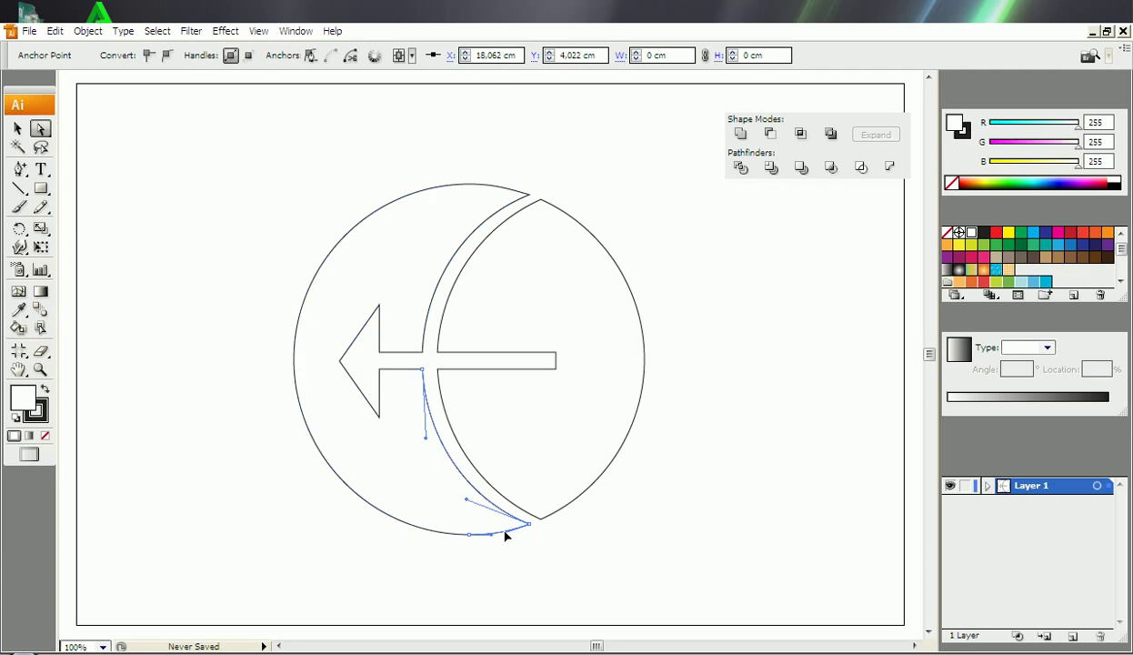
click(627, 519)
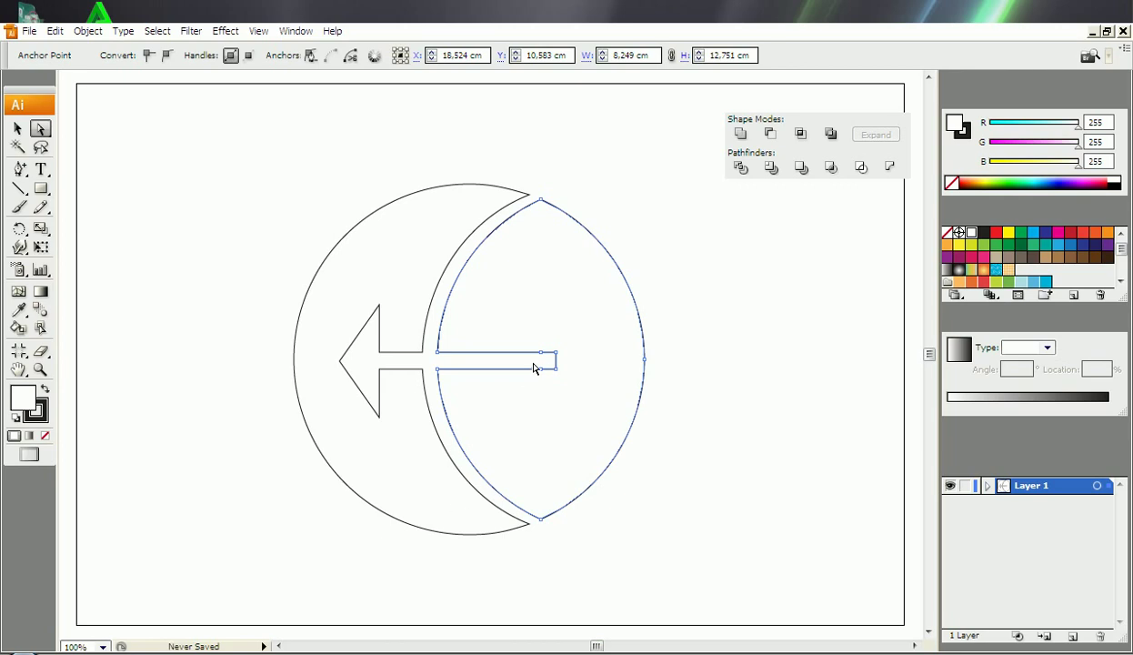
Step: Delete the bar's top-right corner anchor and move the tip to mid-height for a pointed end
drag(18, 169, 58, 211)
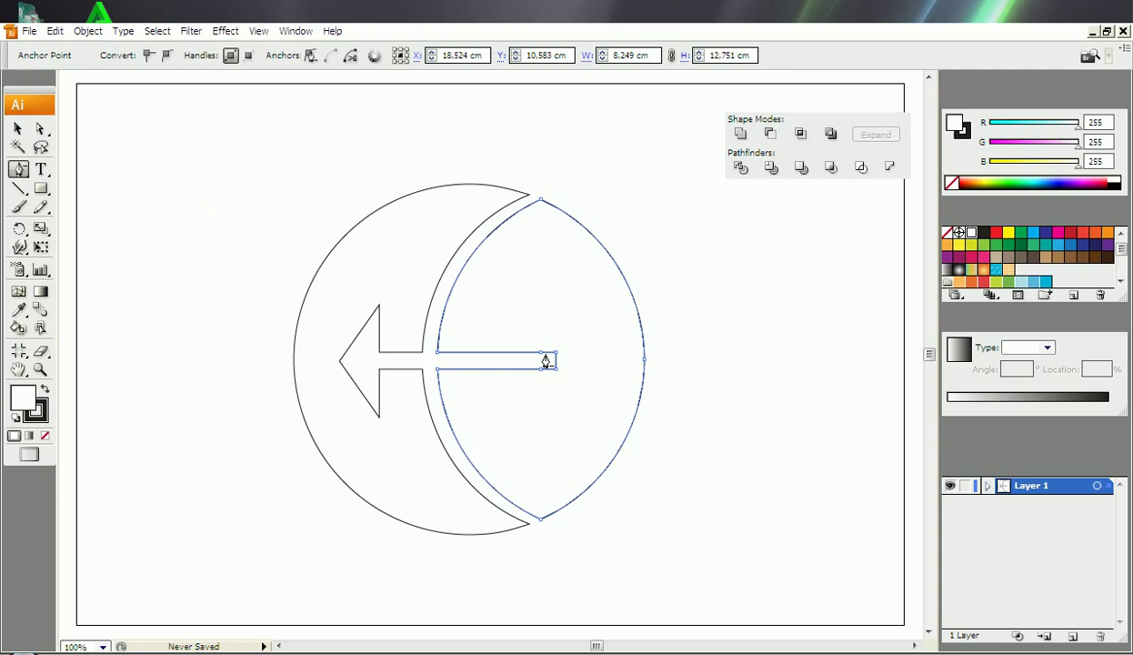
click(554, 360)
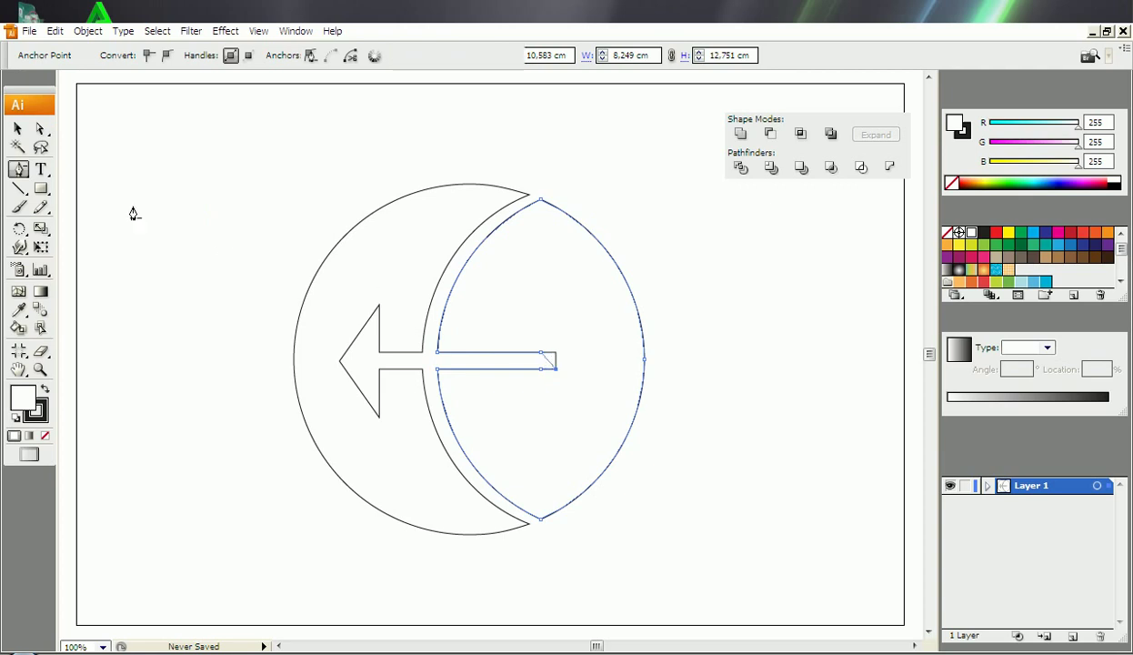
click(40, 128)
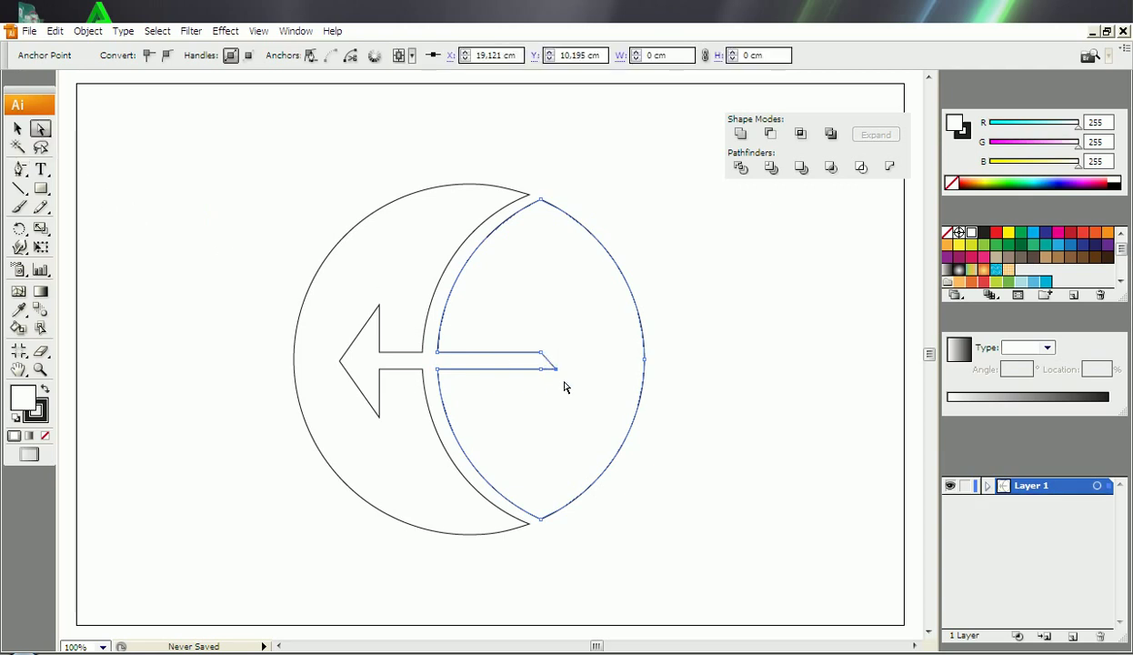
click(556, 367)
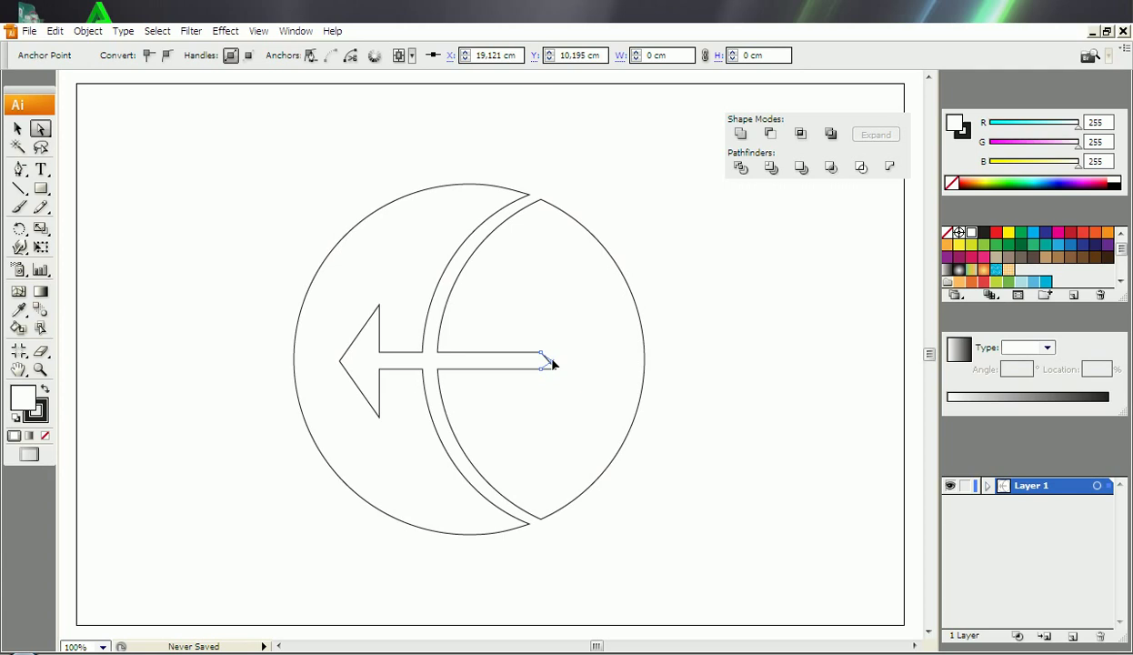
drag(552, 363, 552, 359)
click(103, 646)
Step: At 200% zoom, pull vertical handles from the bar's tip anchor to round its end
click(100, 458)
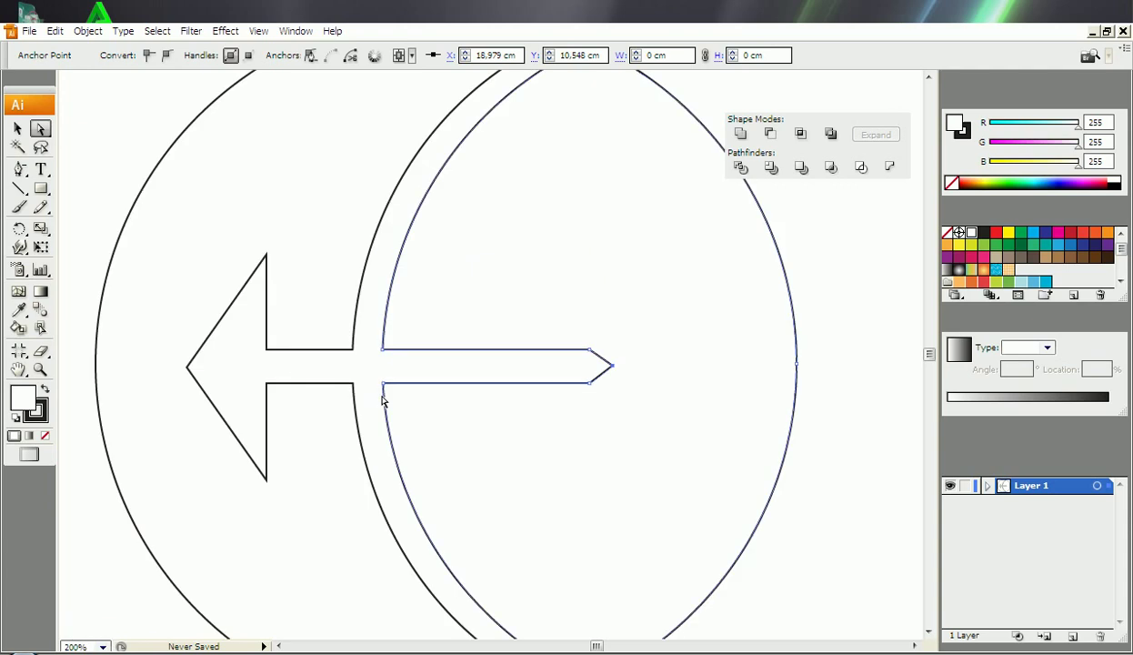
click(19, 187)
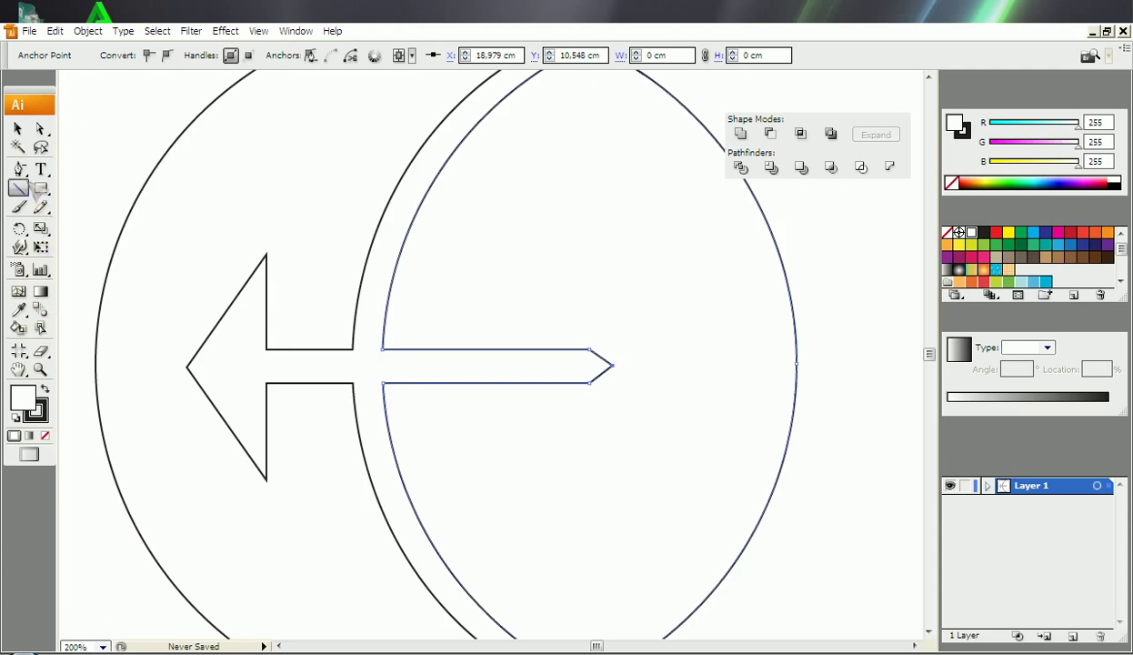
click(19, 169)
click(109, 229)
drag(613, 366, 613, 386)
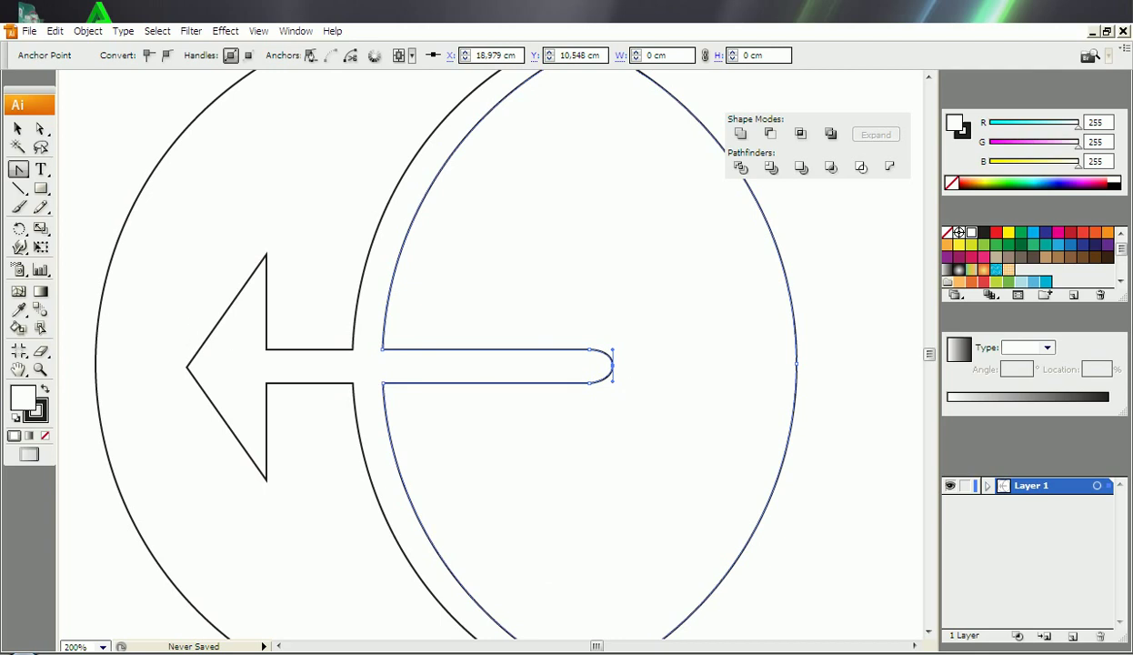
key(alt+Tab)
key(alt+Tab)
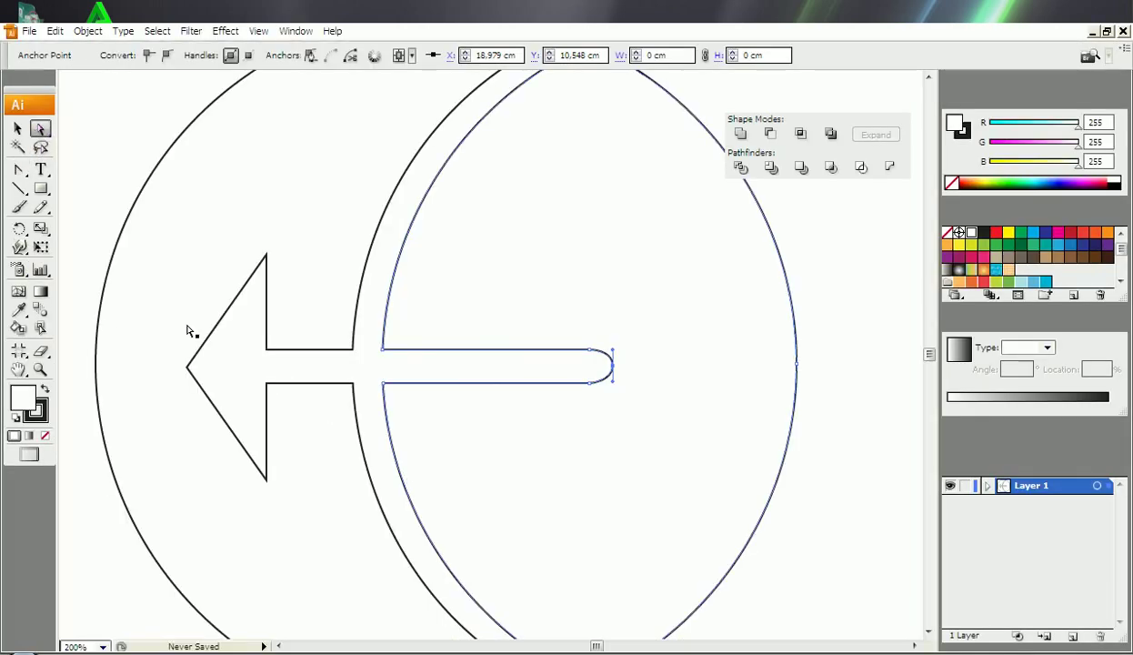
Step: Drag handles out of the left arrowhead's tip anchor to curve it into a half-disc
click(204, 353)
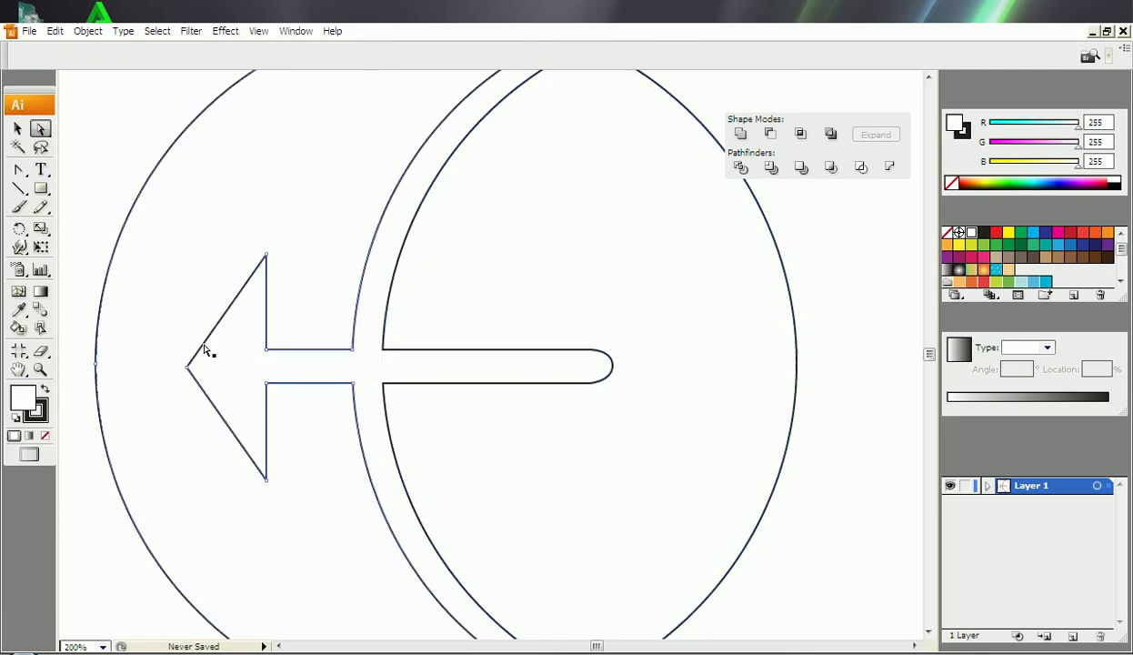
key(p)
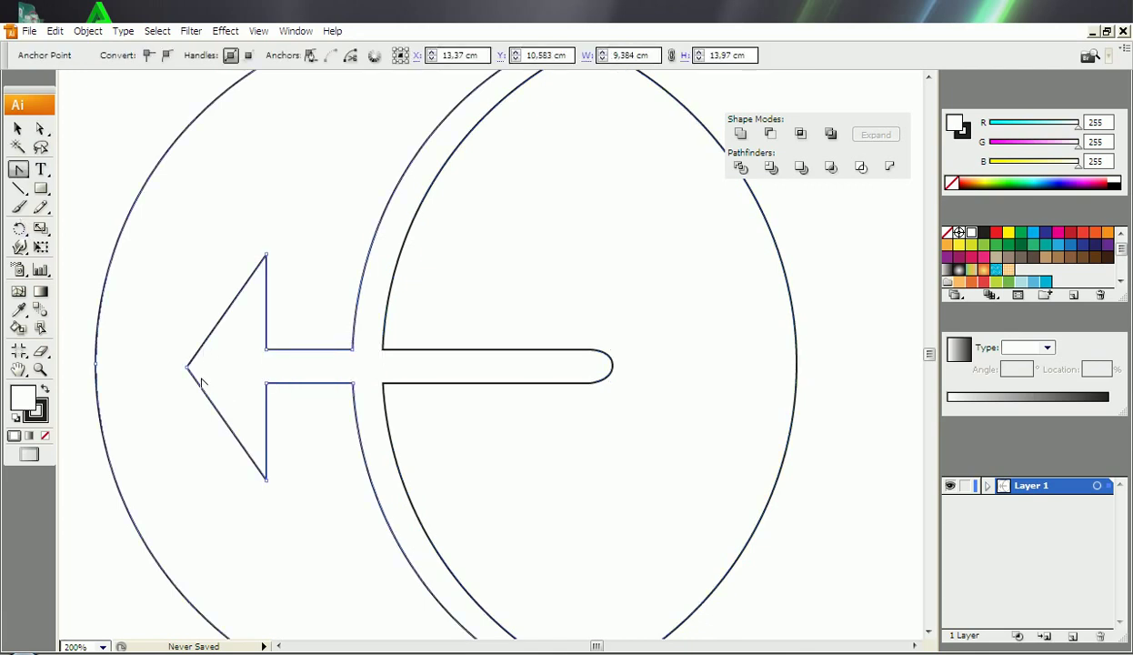
drag(188, 369, 187, 297)
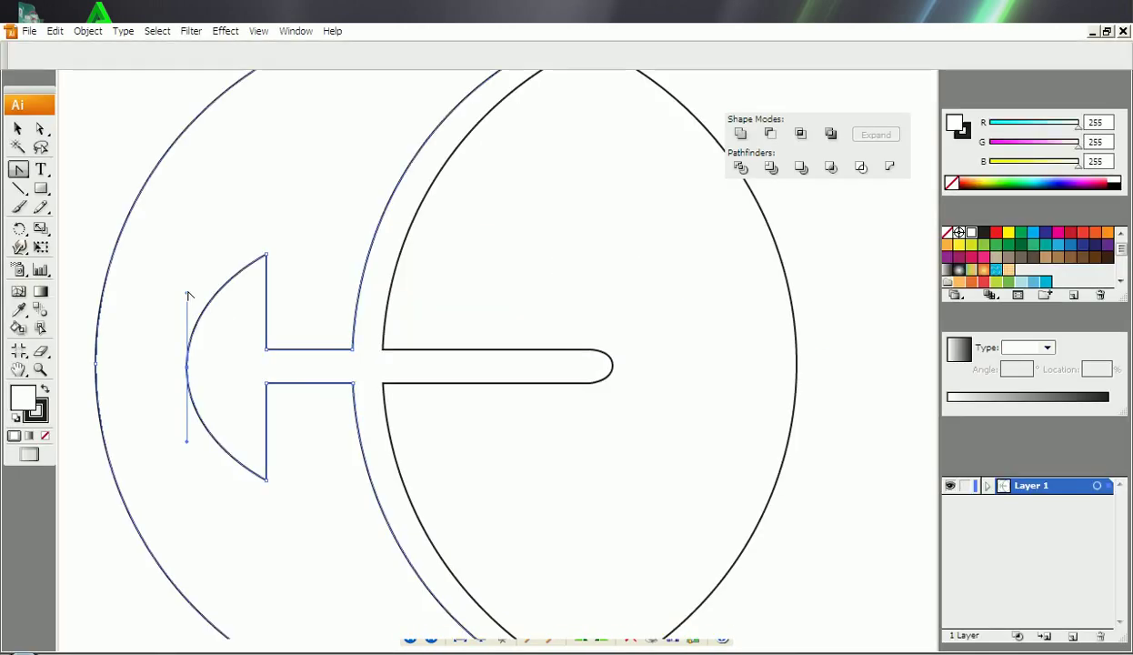
drag(188, 368, 184, 262)
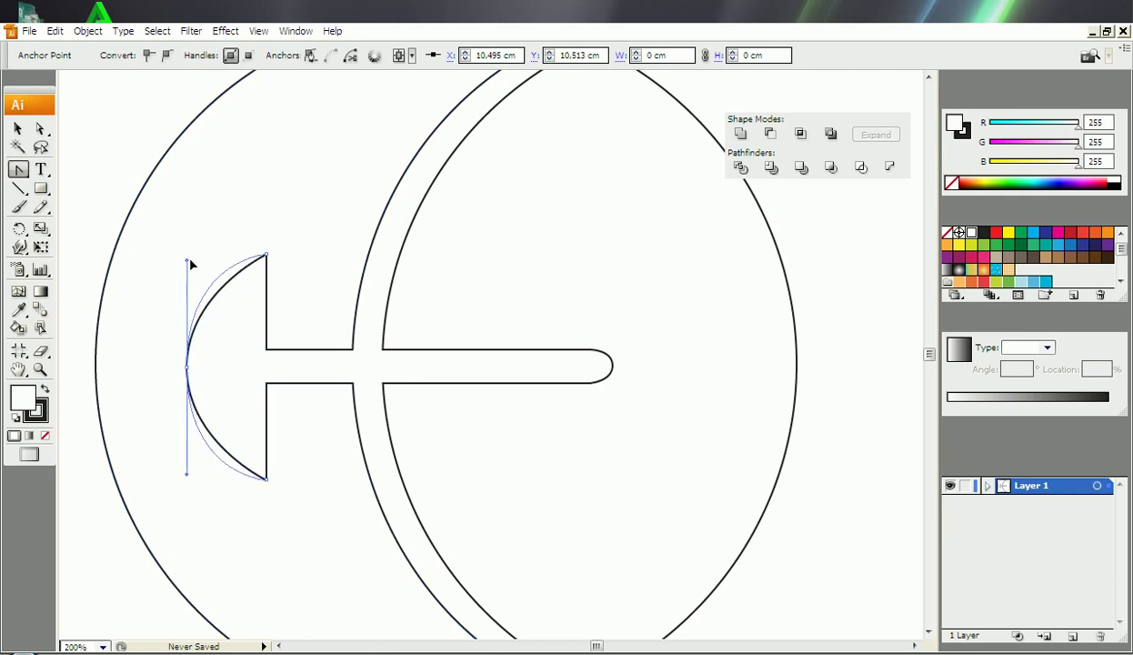
drag(183, 262, 186, 262)
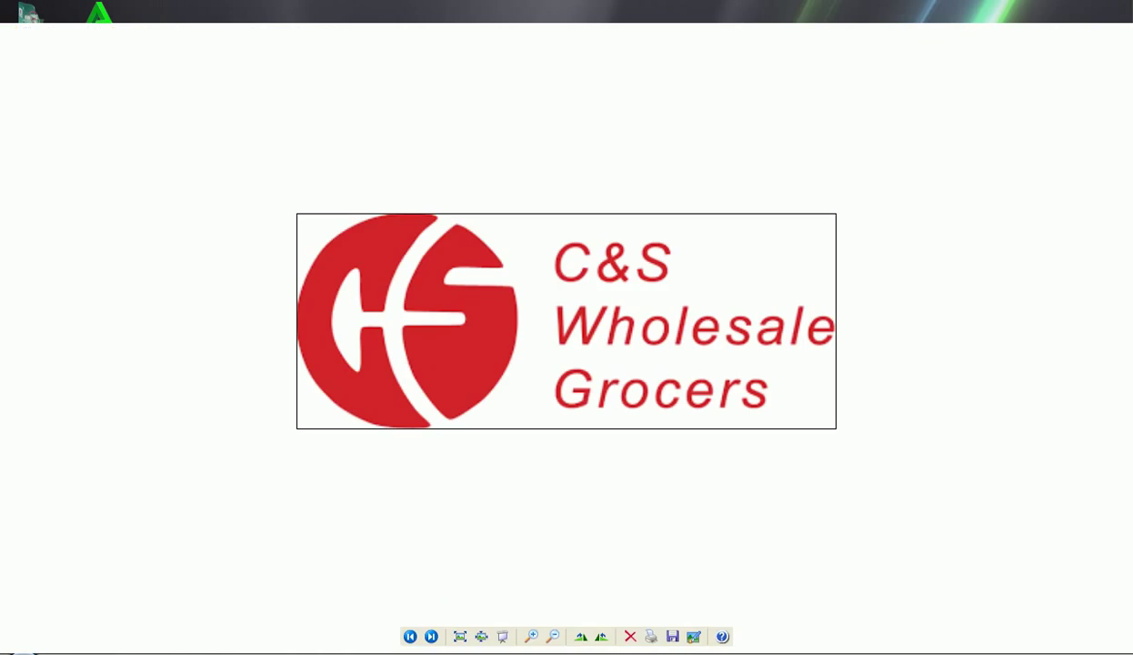
key(alt+Tab)
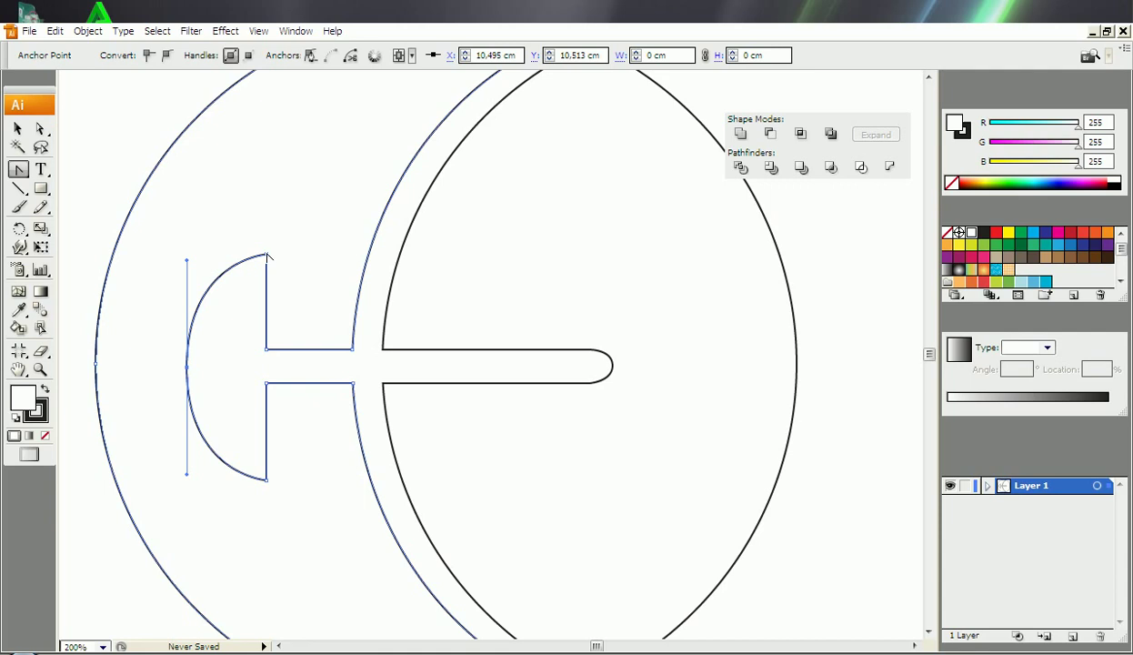
Step: Reshape the half-disc's lower-left curve by dragging its bottom corner handle
click(46, 129)
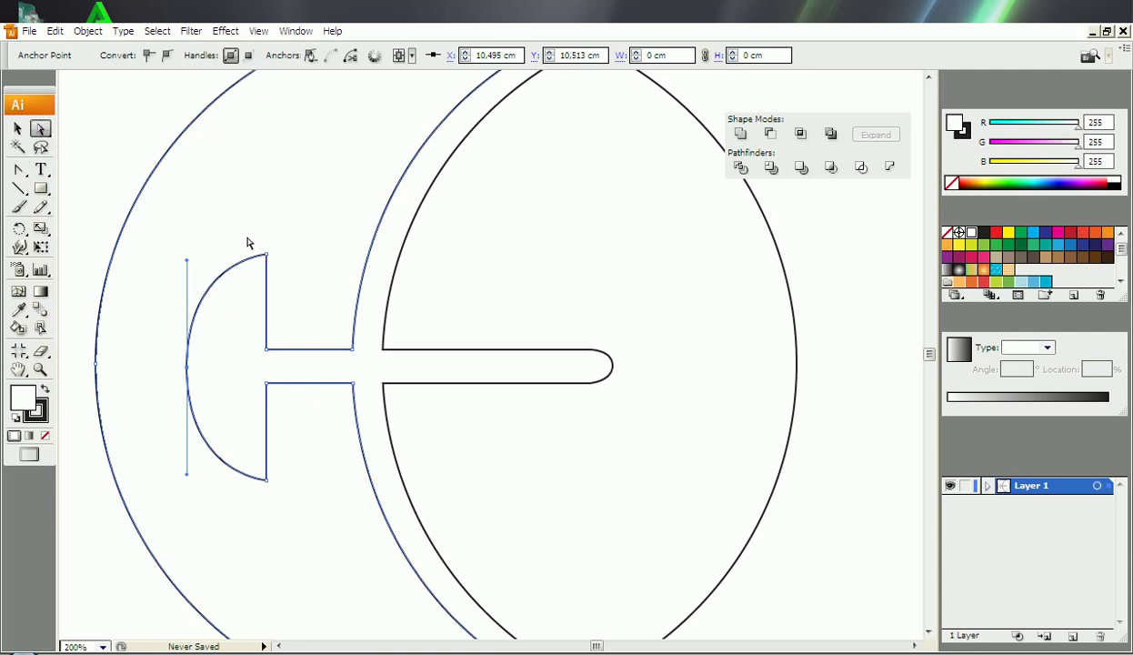
click(18, 169)
drag(18, 174, 55, 170)
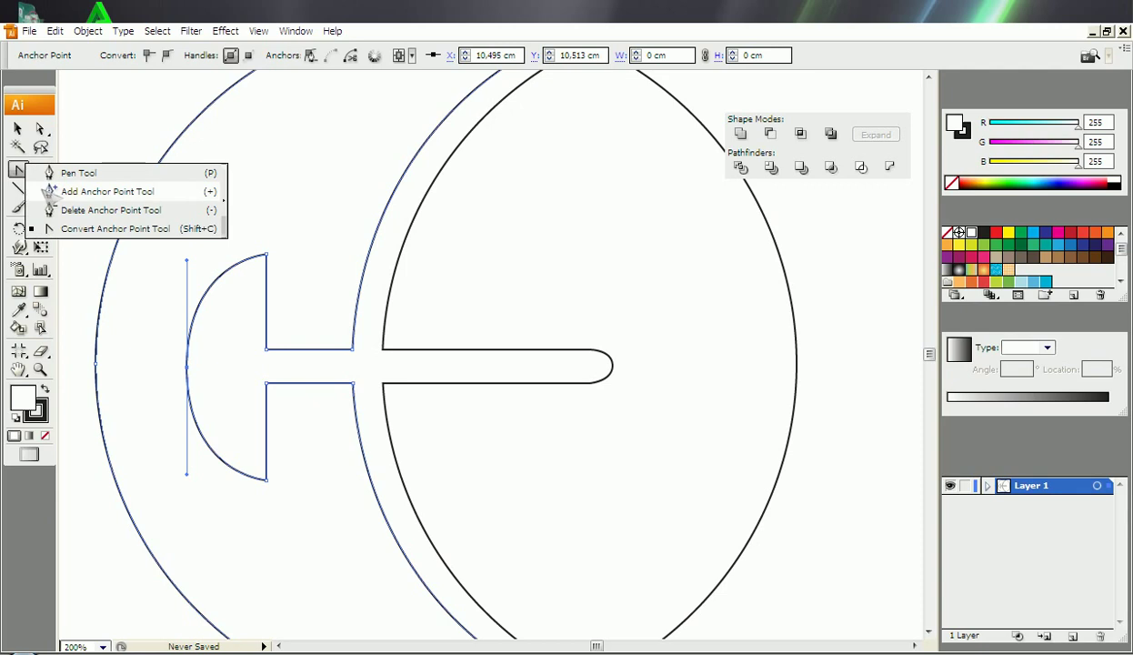
click(267, 256)
click(266, 479)
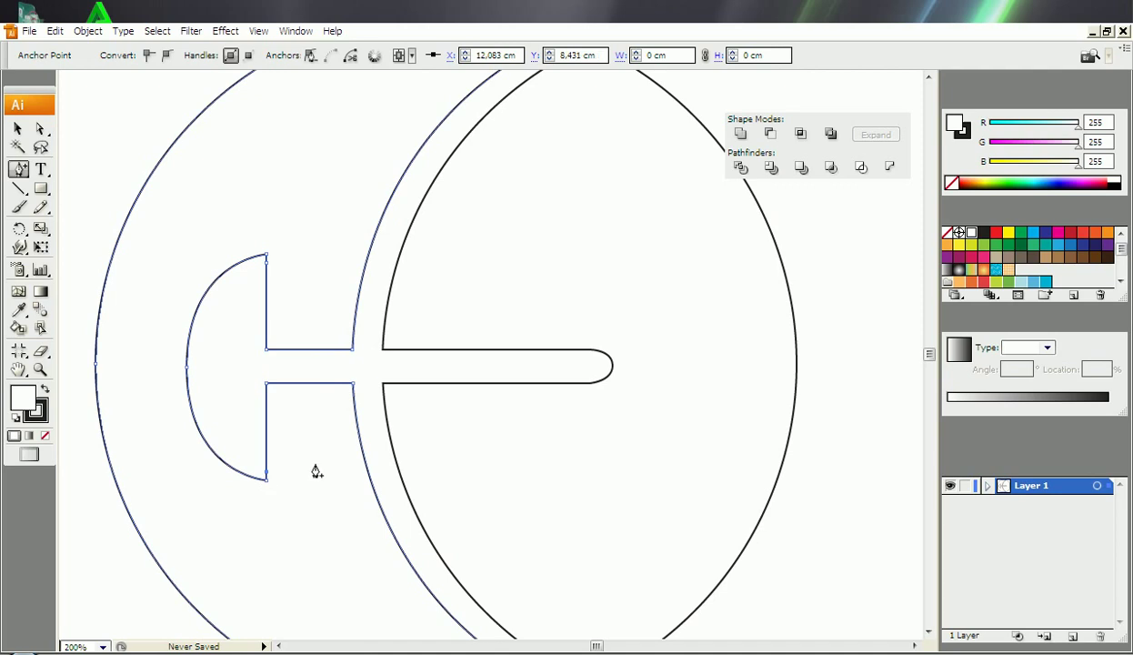
click(40, 129)
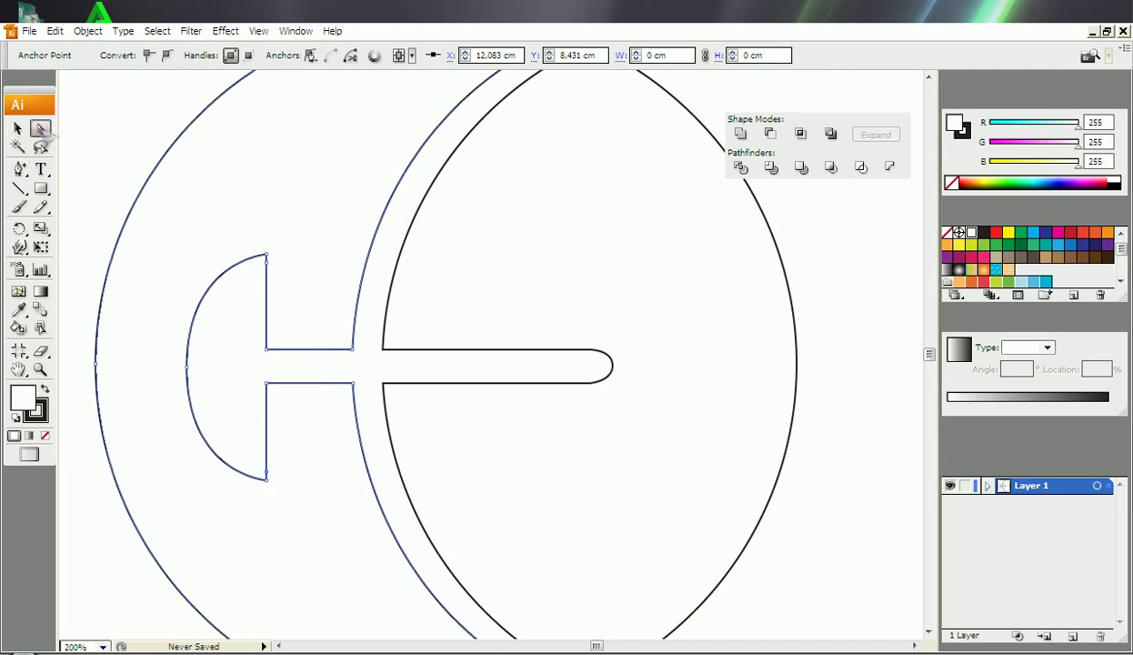
click(266, 256)
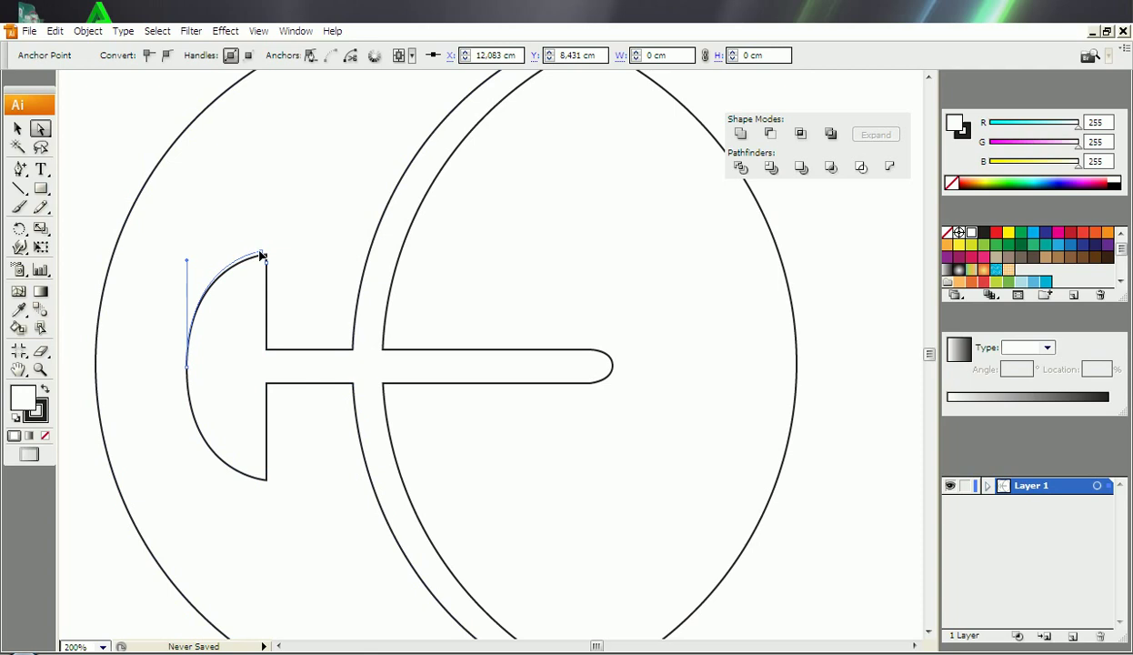
click(248, 471)
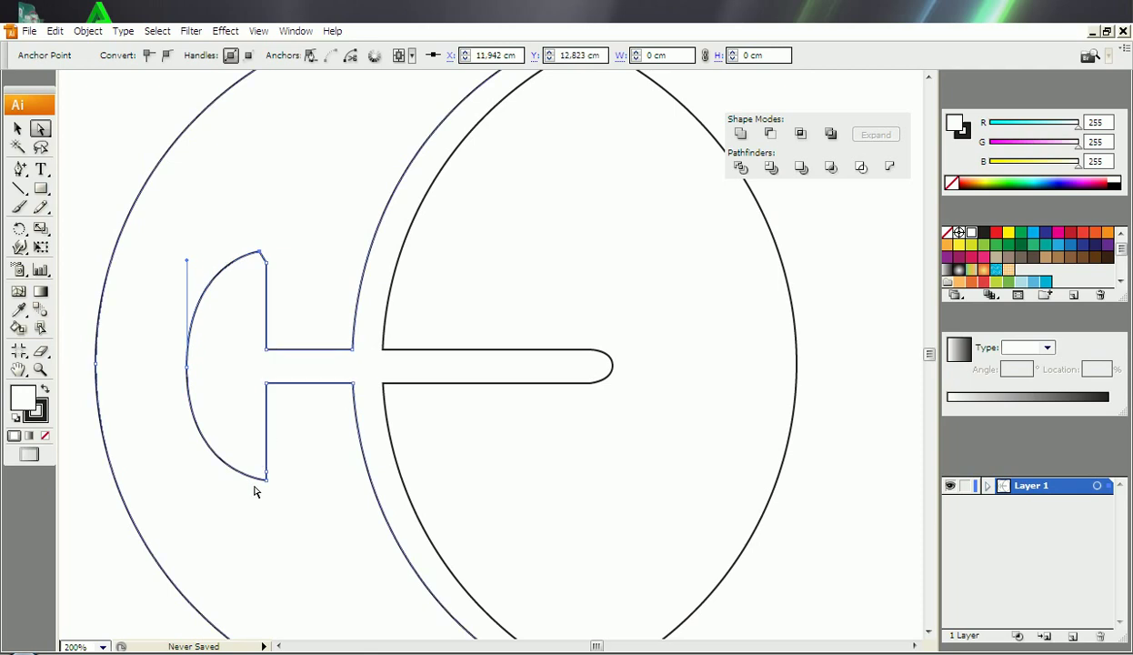
click(266, 481)
click(264, 471)
click(266, 481)
click(266, 481)
drag(266, 483, 263, 479)
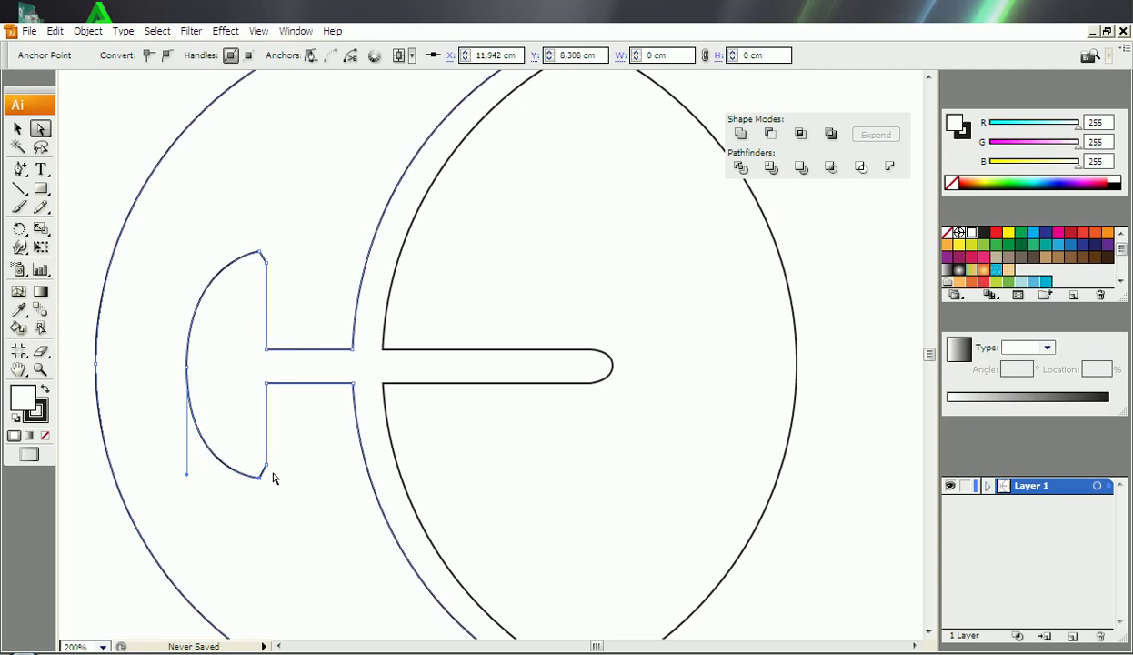
Step: Soften the half-disc's top corner and nudge its bottom corner anchor upward
click(266, 262)
click(19, 169)
drag(20, 169, 73, 228)
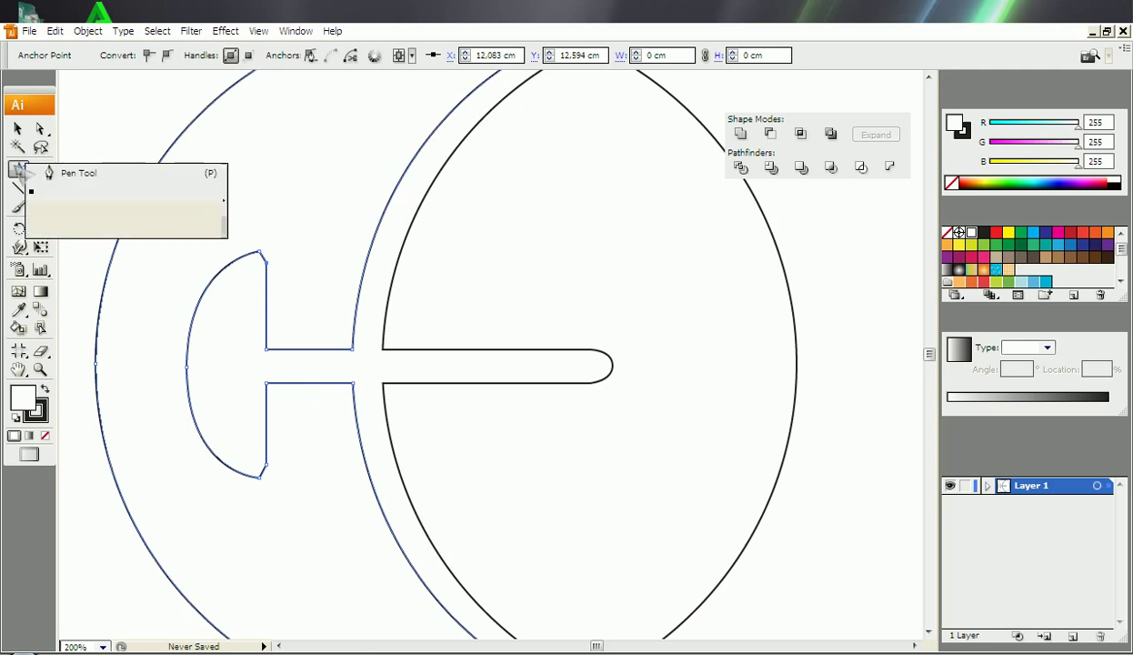
click(267, 263)
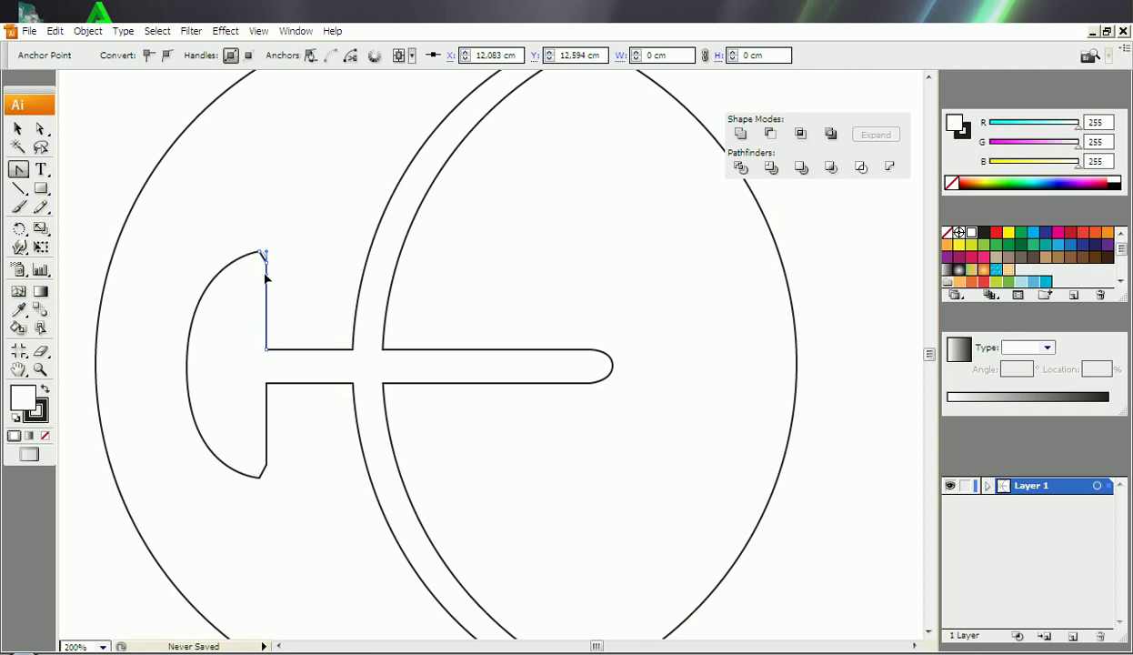
click(273, 282)
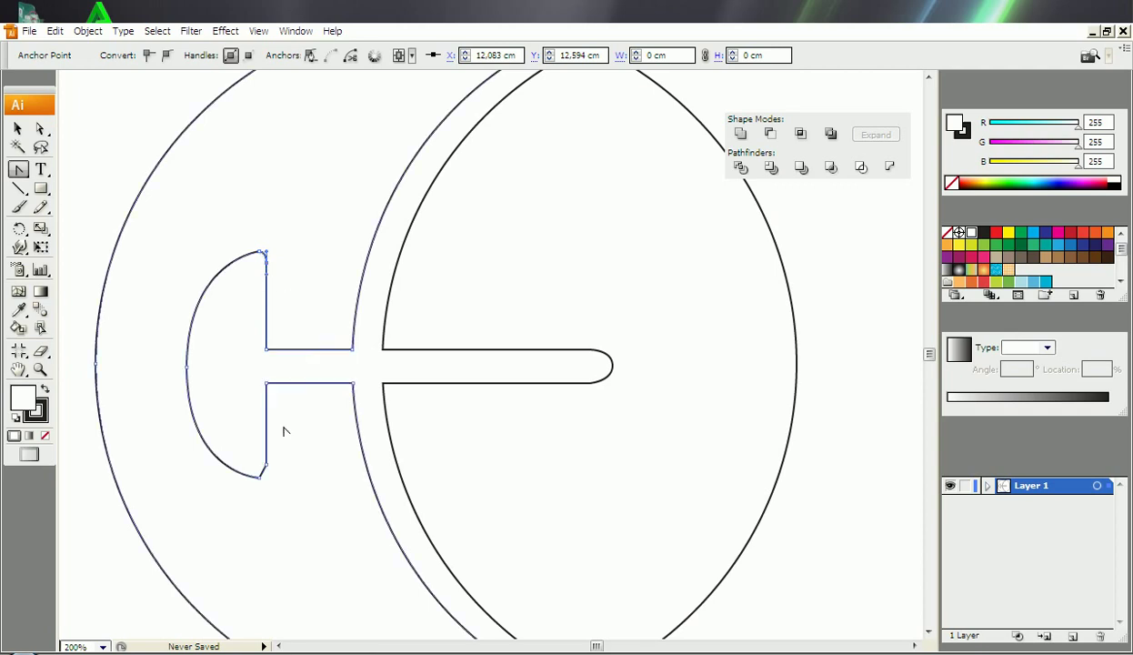
click(266, 473)
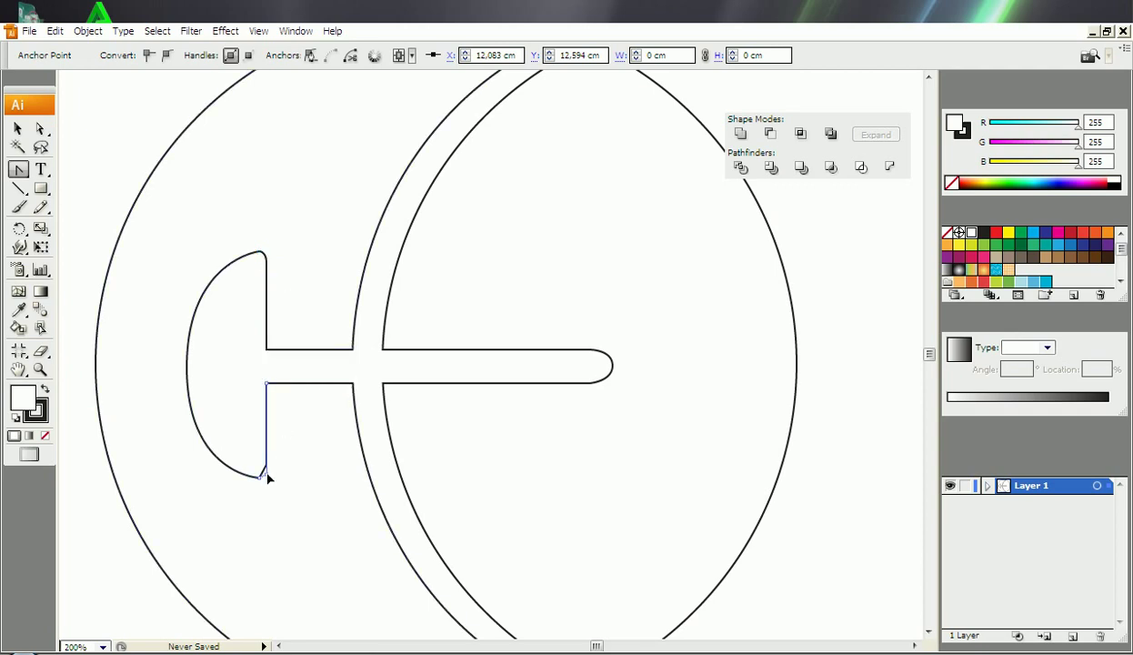
click(272, 474)
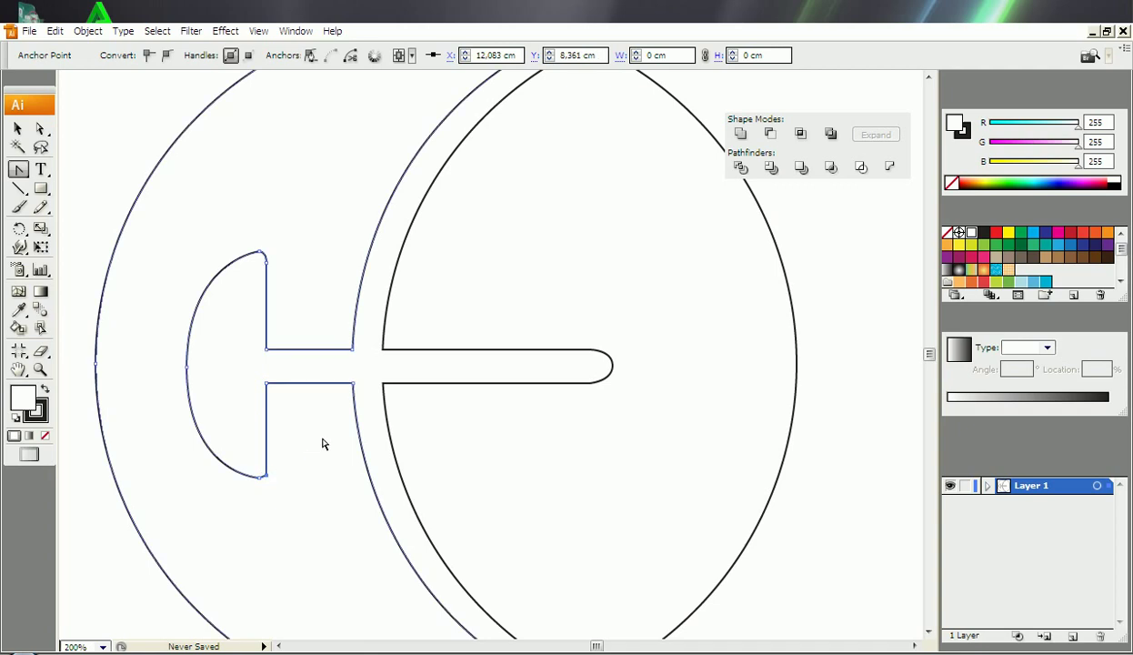
key(Up)
key(Up)
key(Up)
click(266, 470)
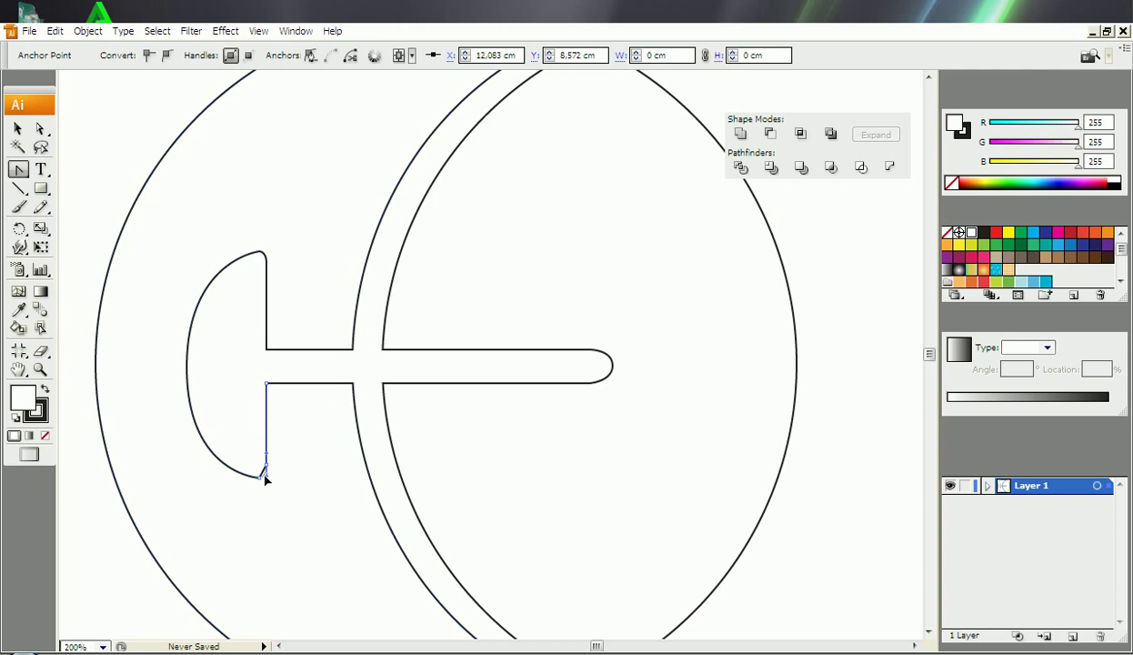
click(269, 474)
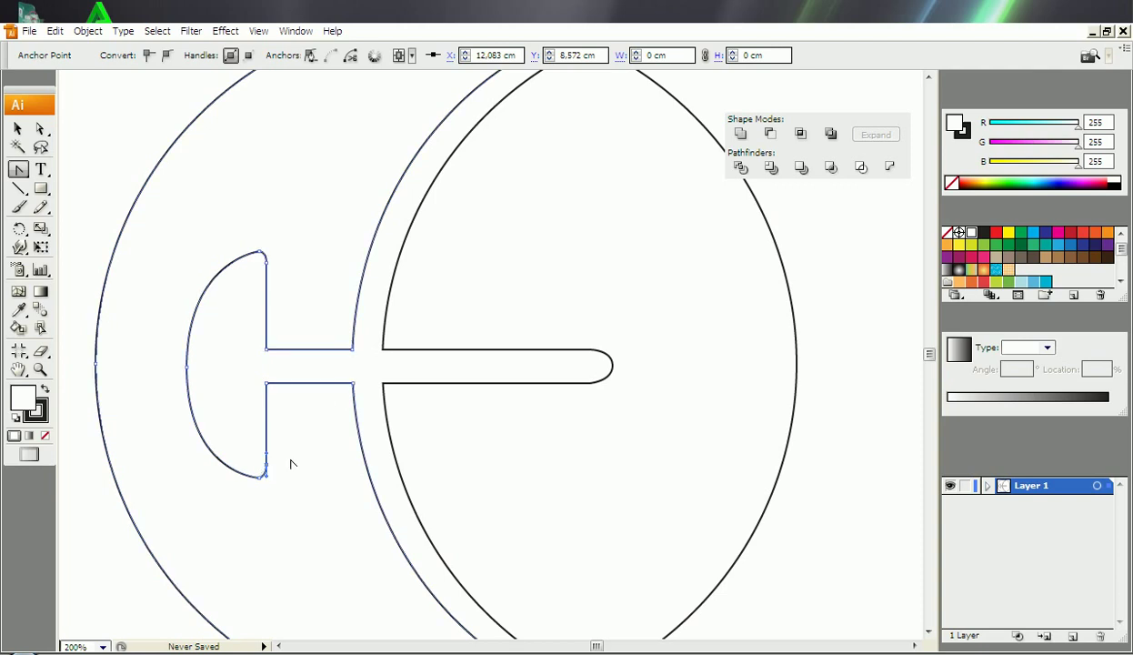
Step: Move the half-disc's leftmost anchor rightward to narrow its front arc
key(alt+Tab)
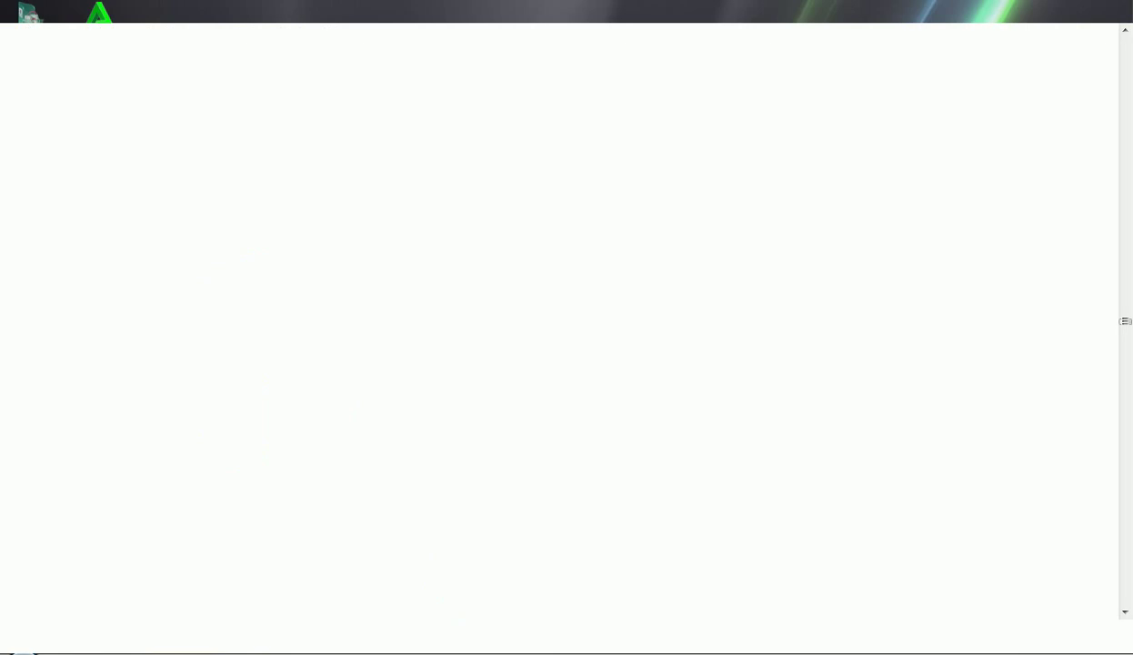
key(alt+Tab)
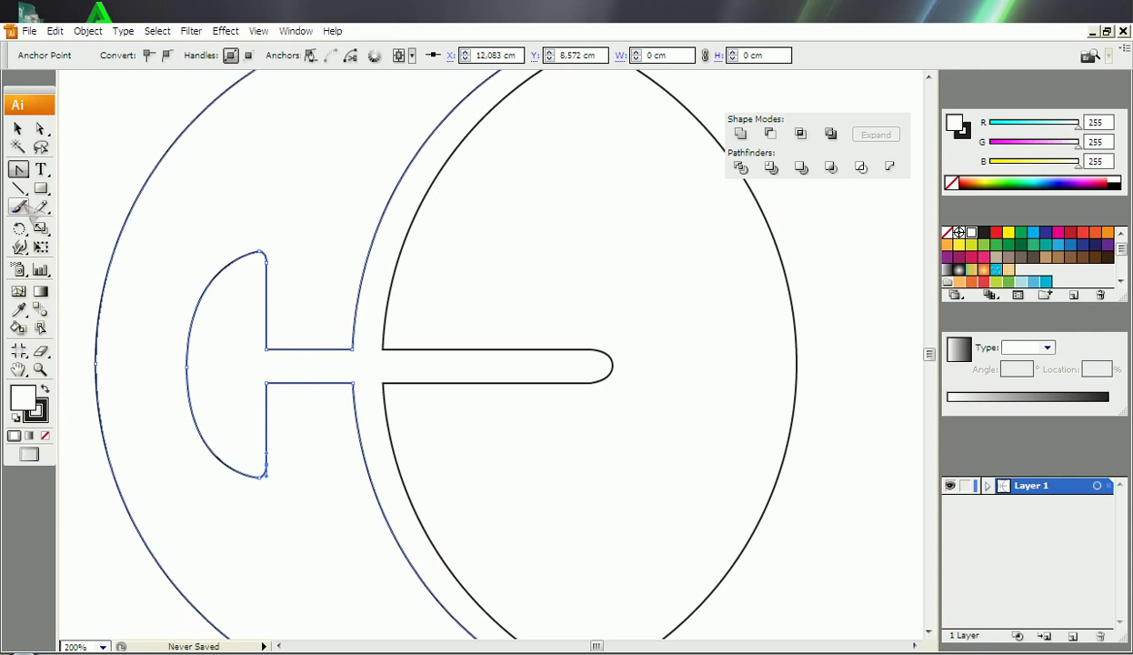
click(40, 128)
click(187, 368)
drag(187, 368, 199, 370)
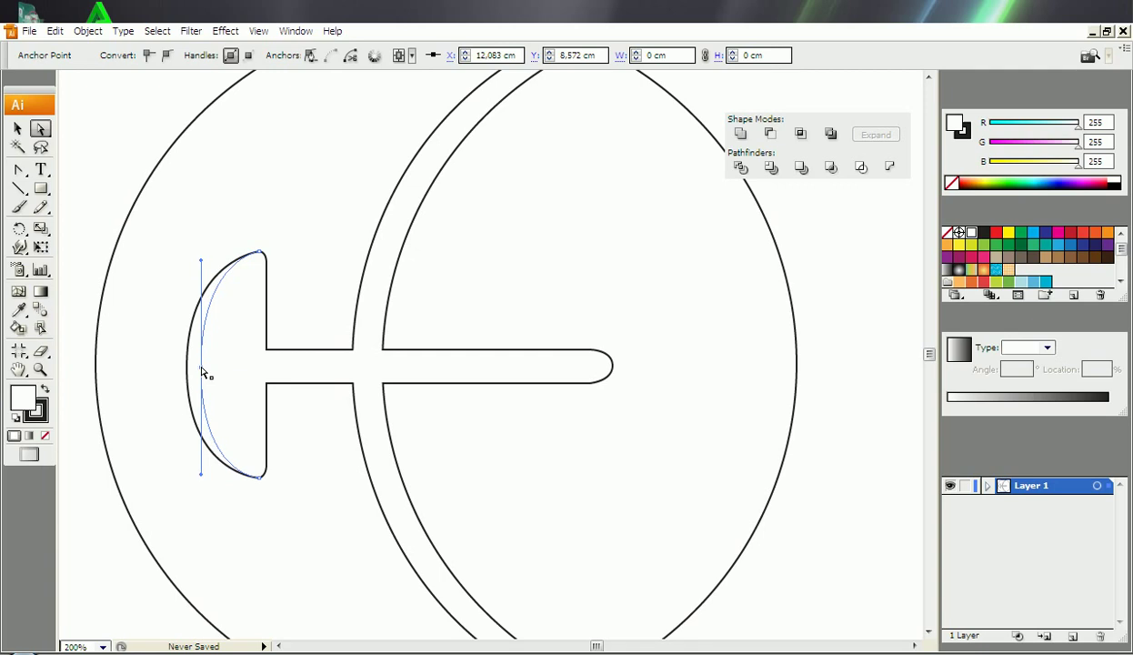
drag(199, 370, 200, 369)
click(800, 324)
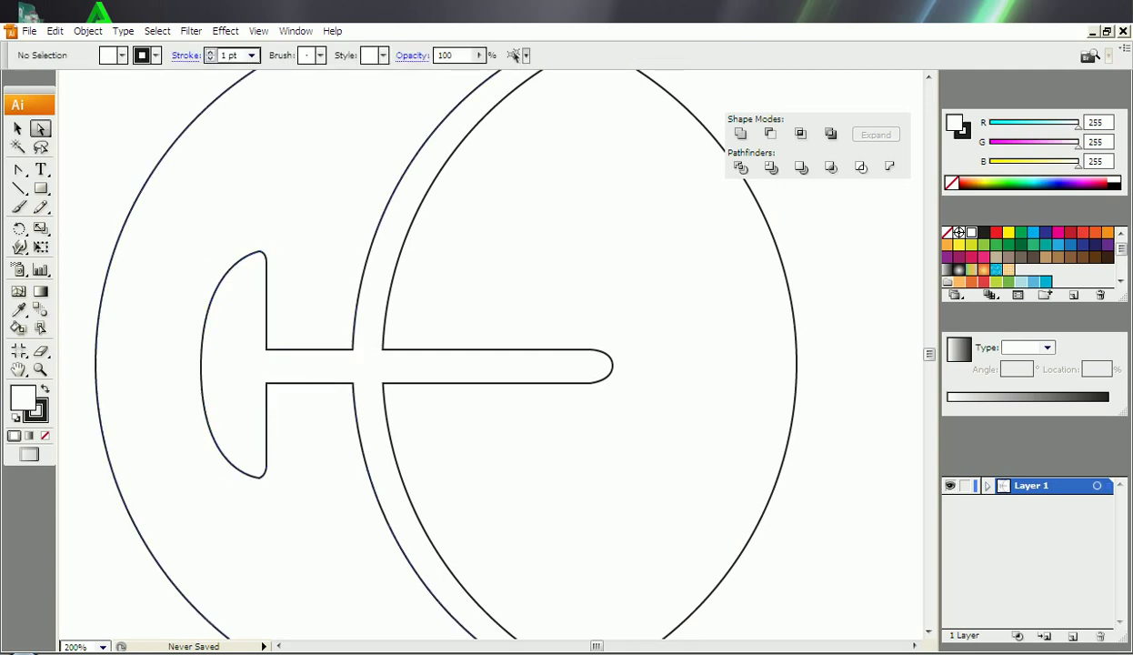
Step: Compare the artwork with the C&S reference logo image
key(alt+Tab)
key(alt+Tab)
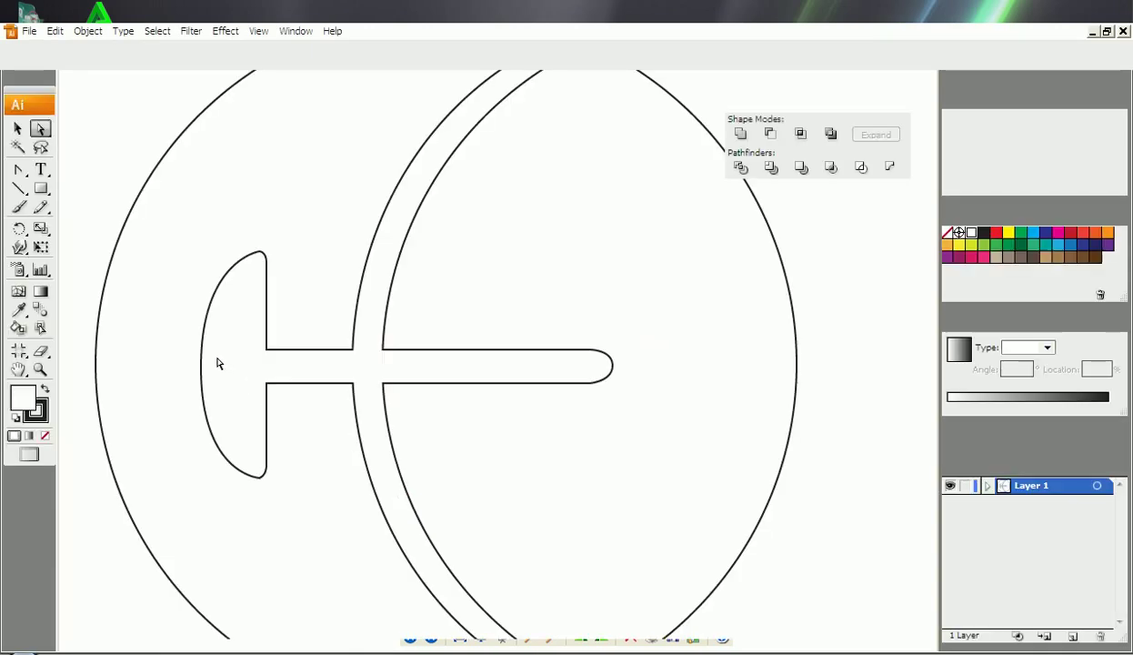
click(200, 361)
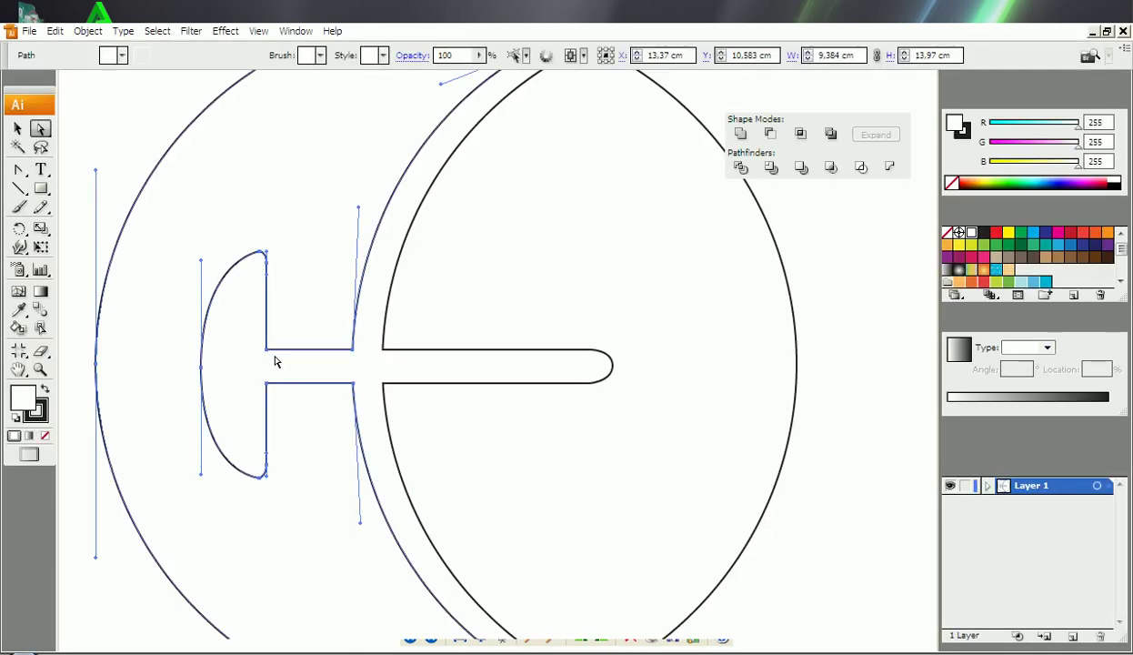
key(alt+Tab)
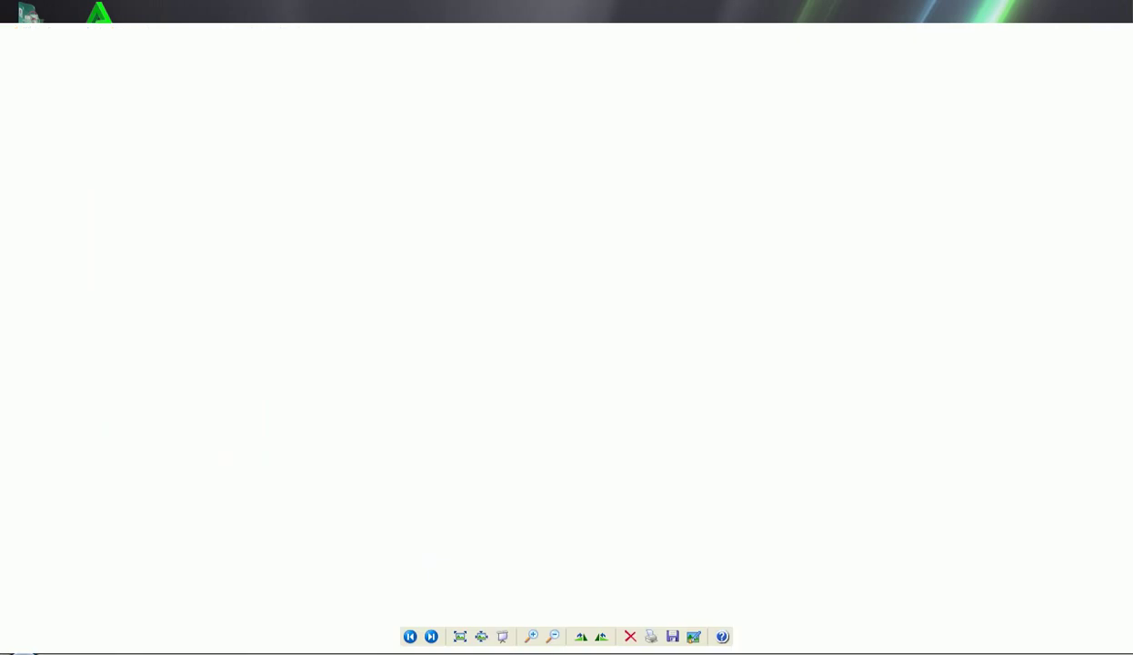
Step: At 300% zoom, add anchor points beside the crossbar's upper and lower inner corners
key(alt+Tab)
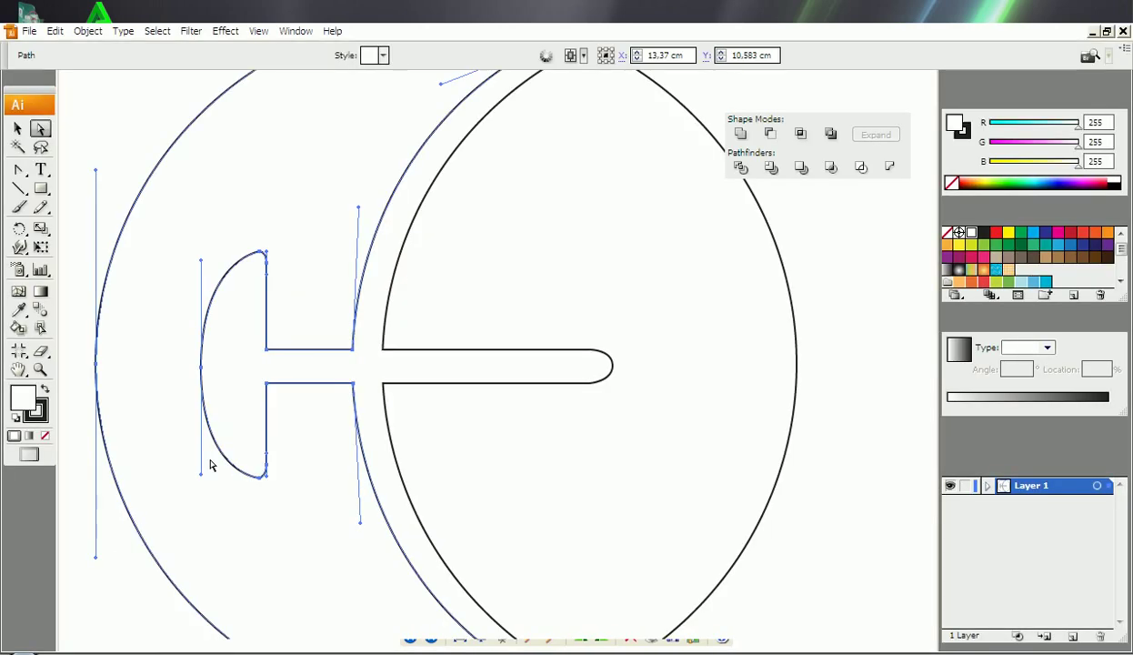
click(104, 647)
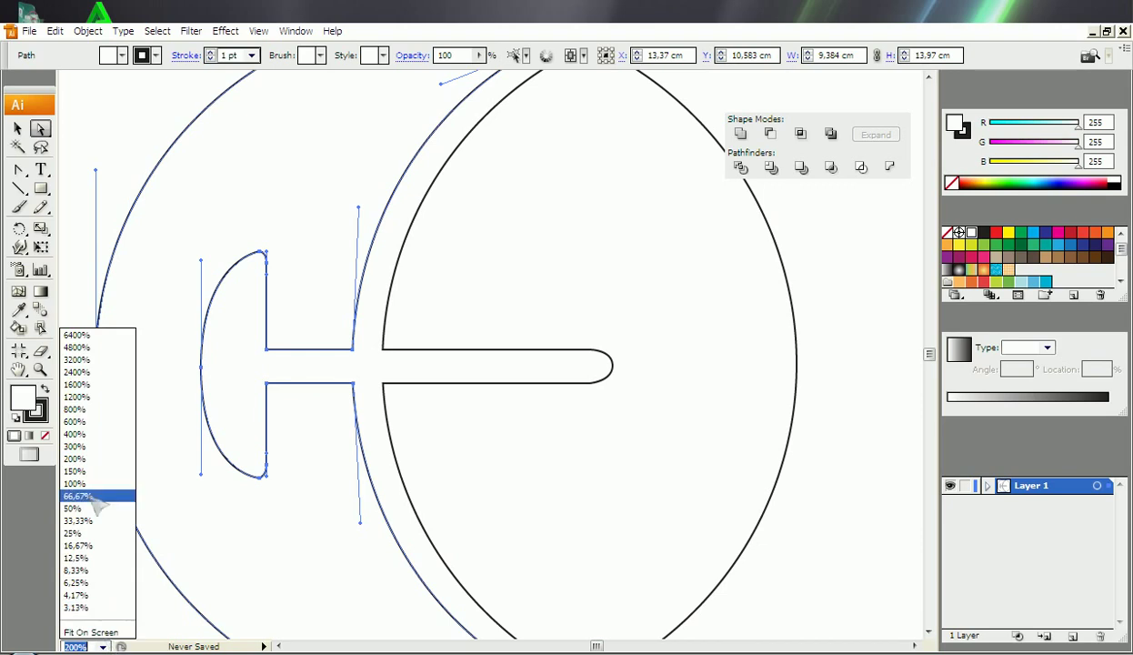
click(75, 446)
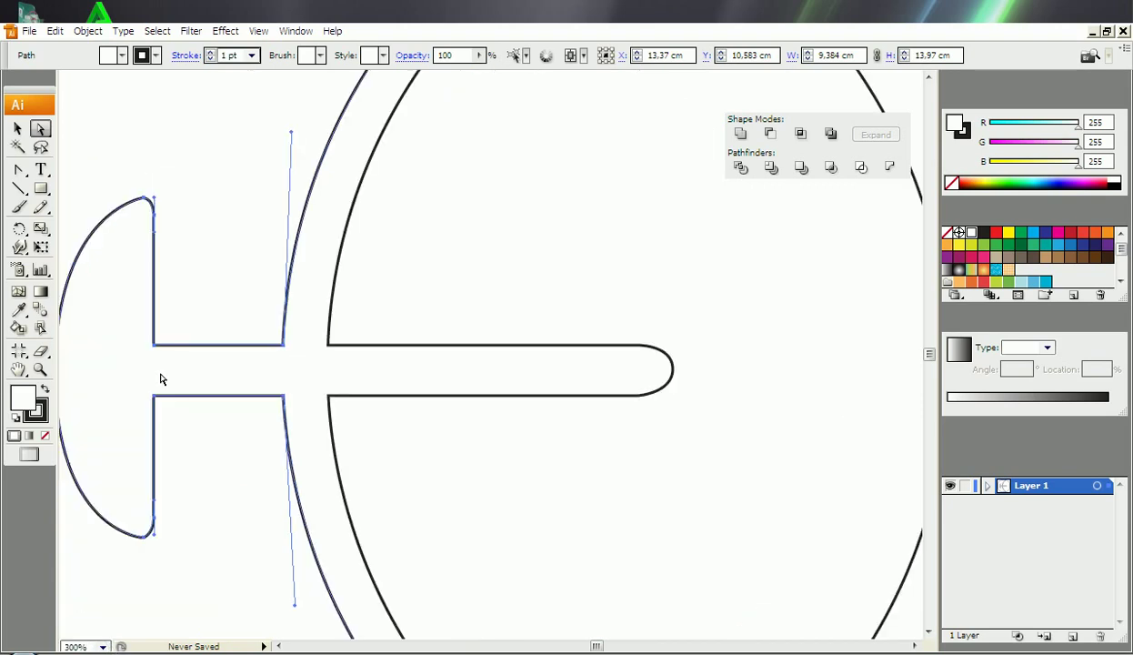
click(20, 171)
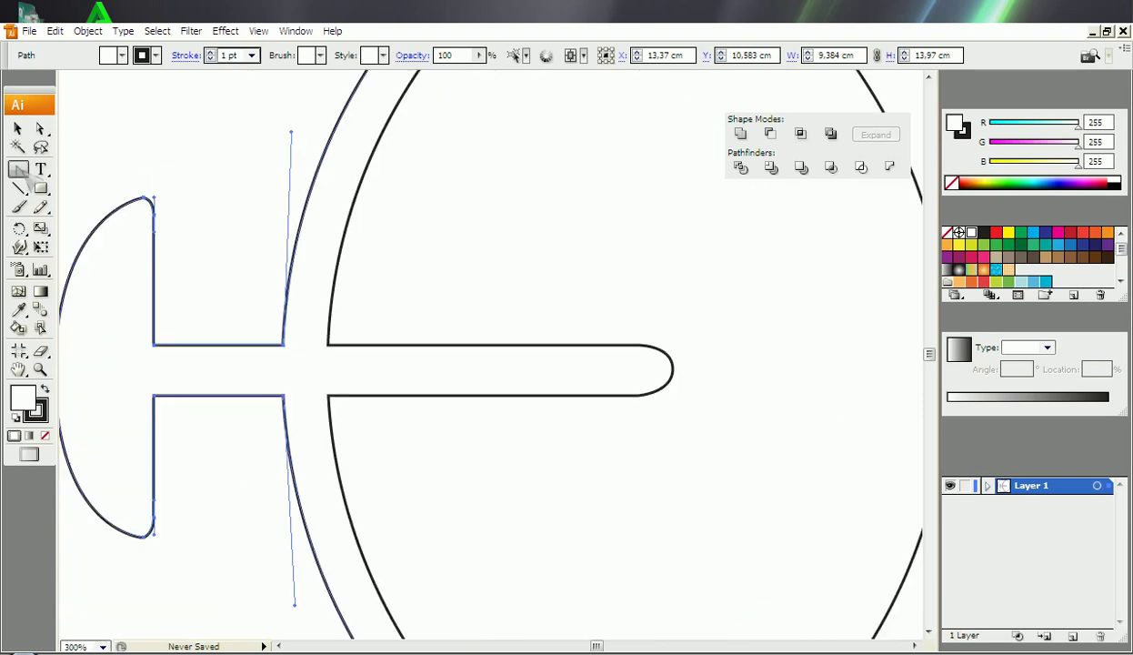
drag(20, 171, 45, 186)
click(154, 341)
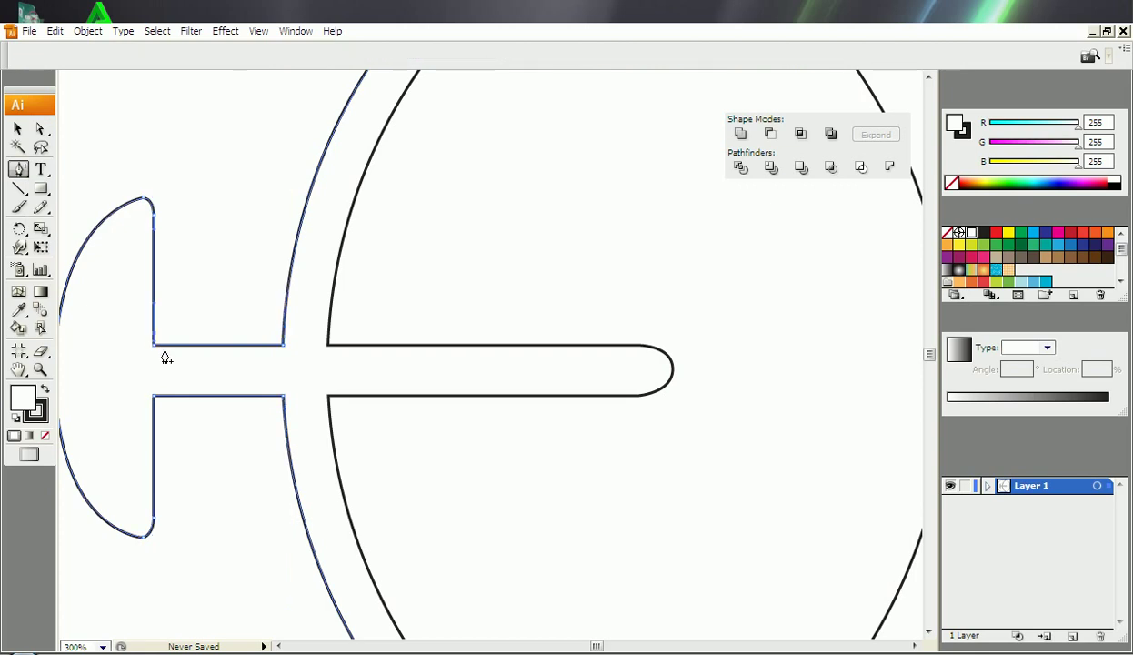
click(164, 397)
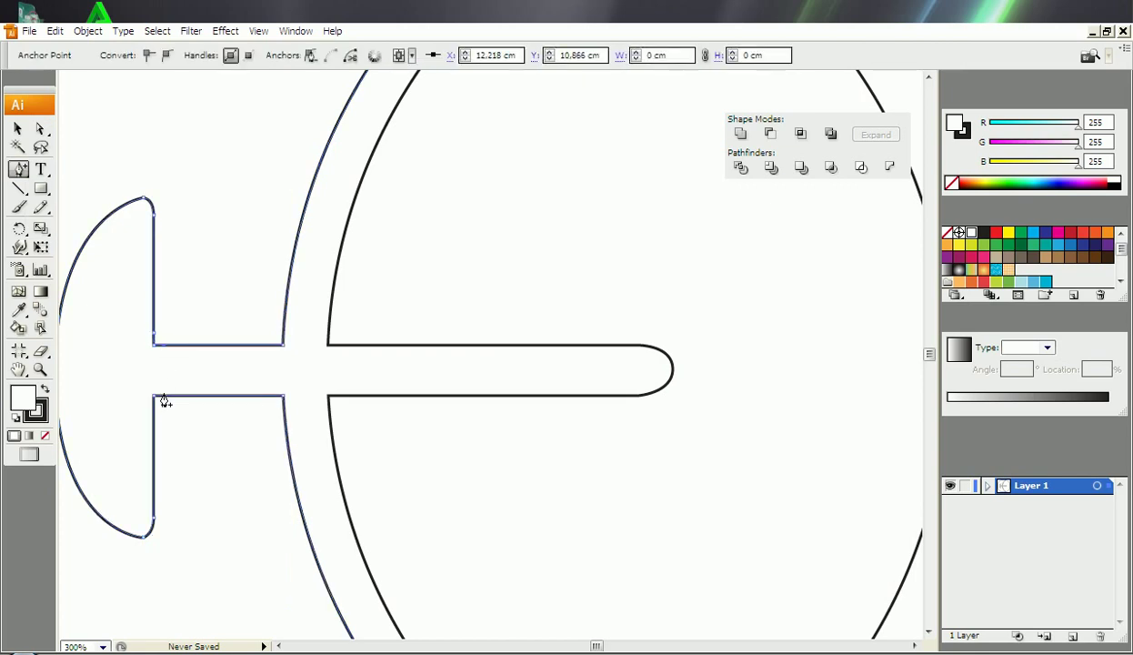
click(154, 418)
click(155, 416)
Step: Delete the two inner corner anchors to round them, then inspect the remaining points
drag(20, 170, 73, 210)
click(155, 348)
click(154, 401)
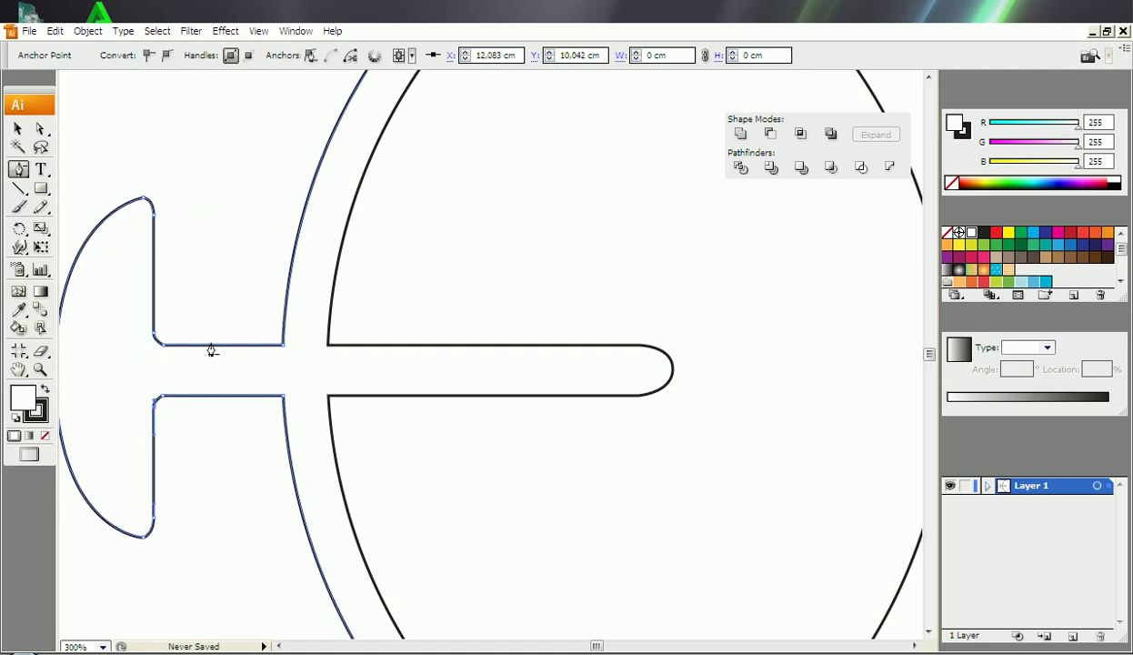
click(40, 128)
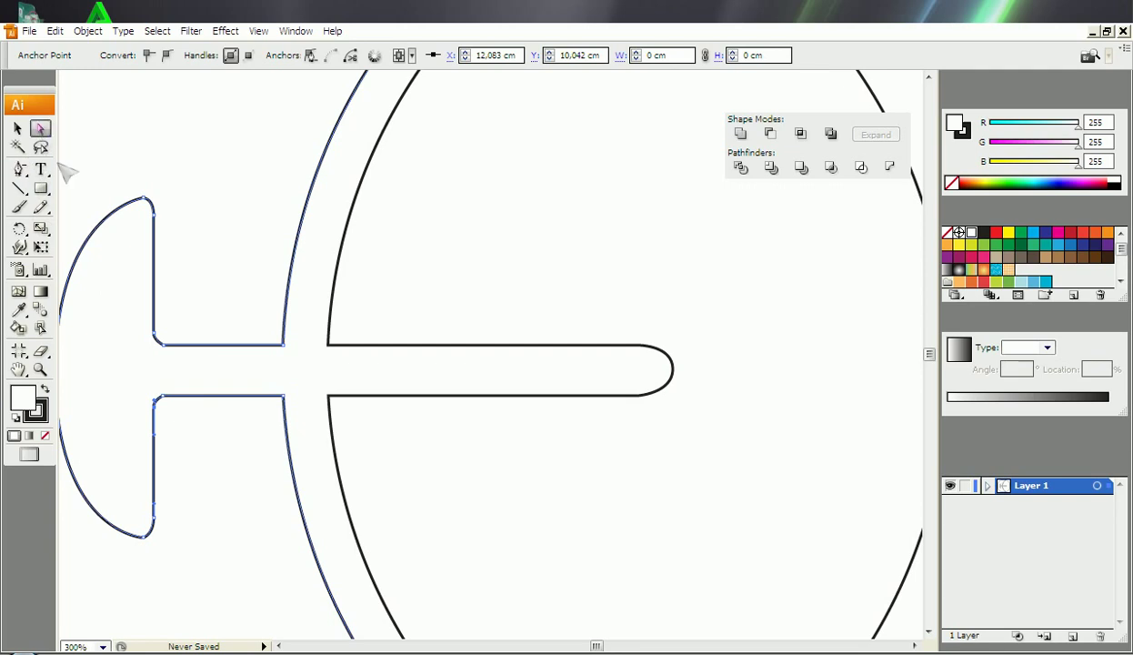
click(154, 397)
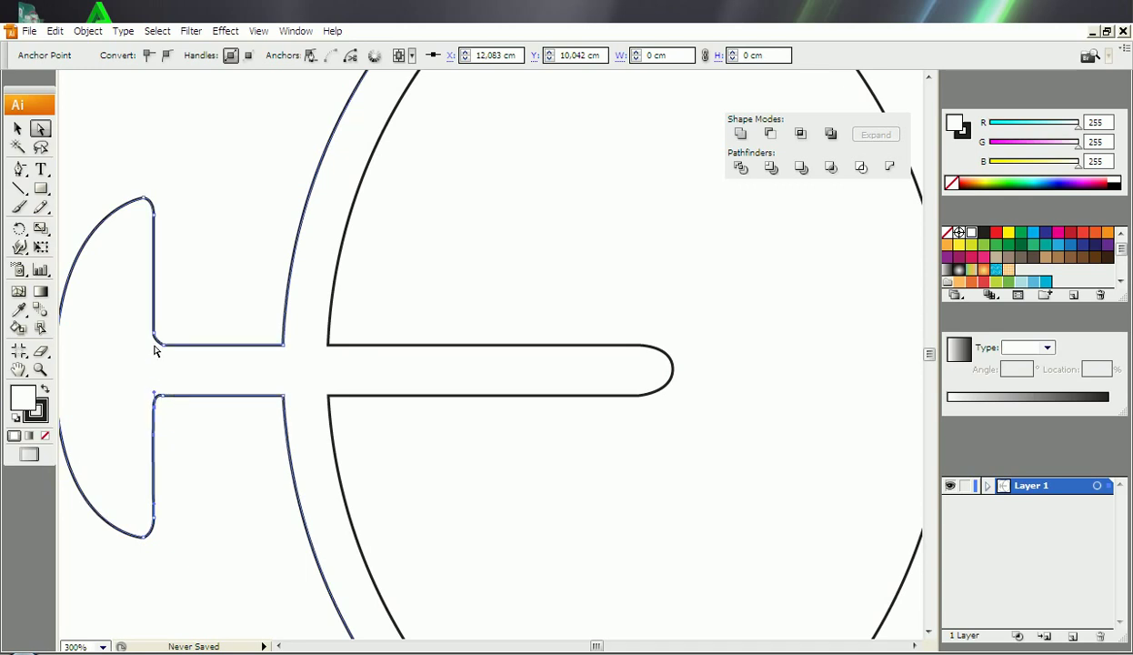
click(157, 348)
click(157, 344)
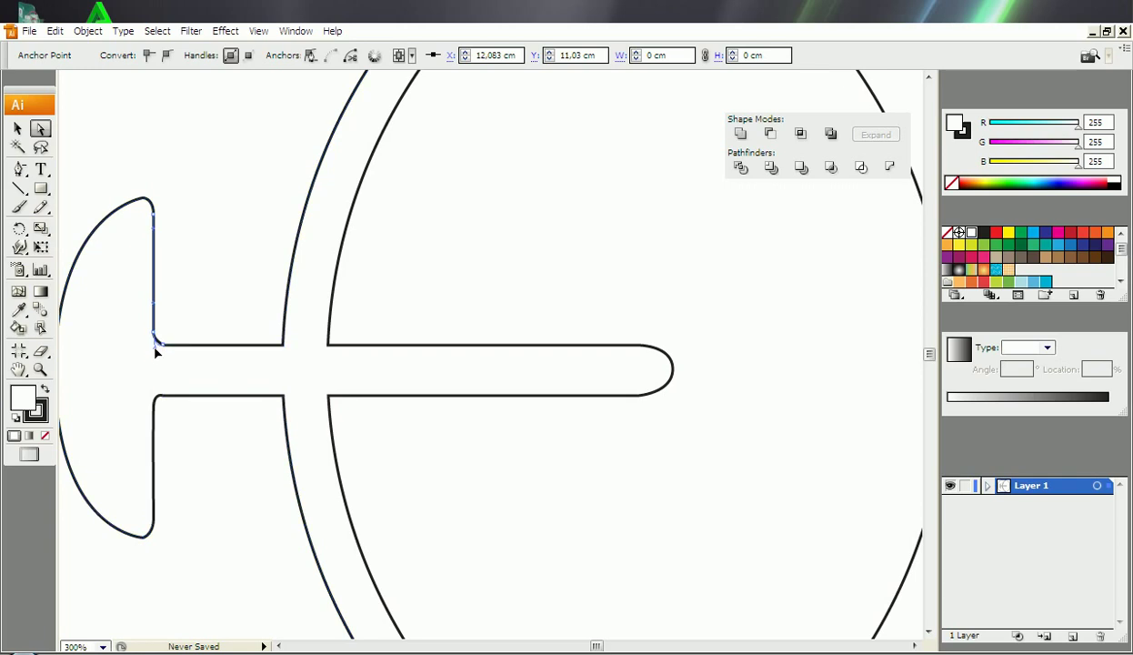
click(156, 350)
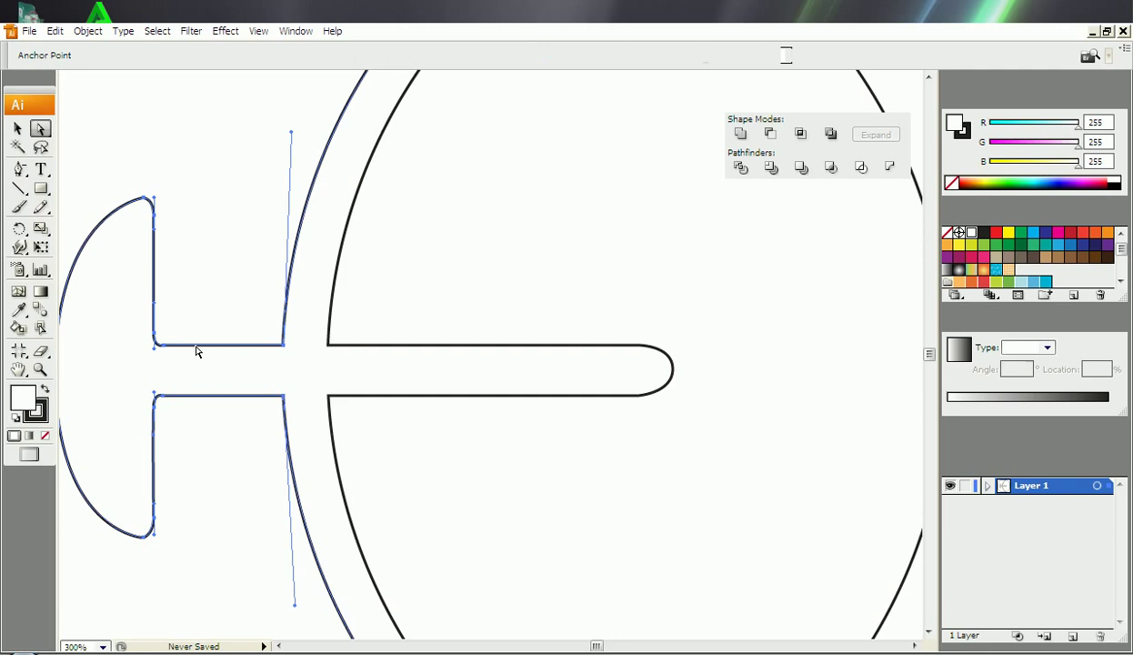
Step: Check the reference C&S logo image against the artwork
click(618, 647)
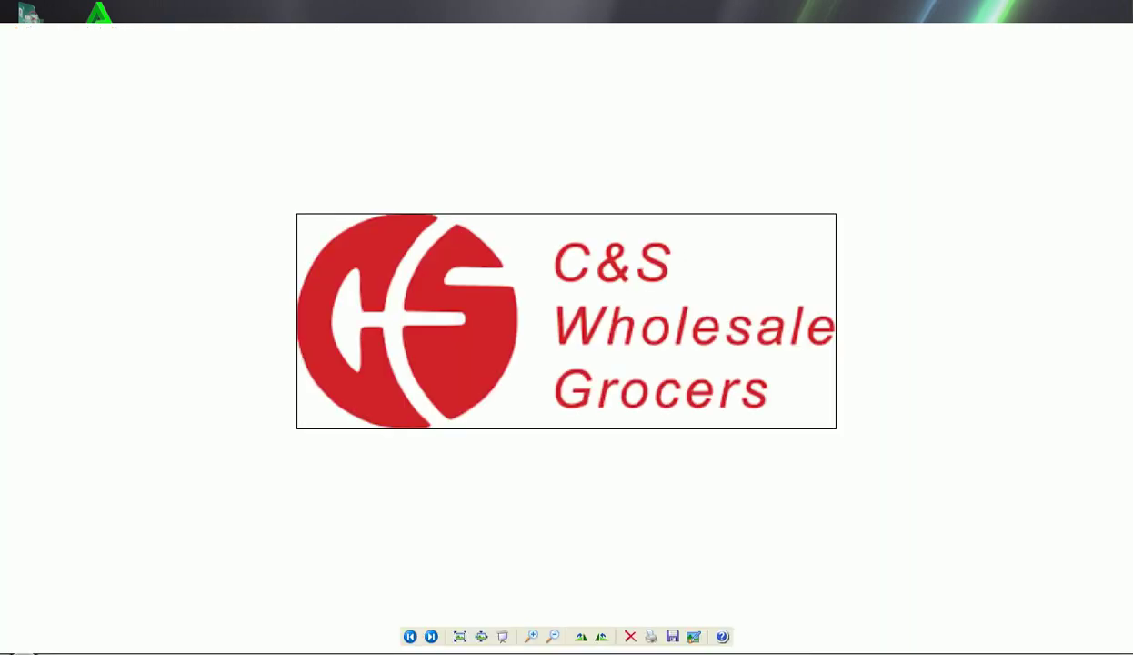
click(665, 645)
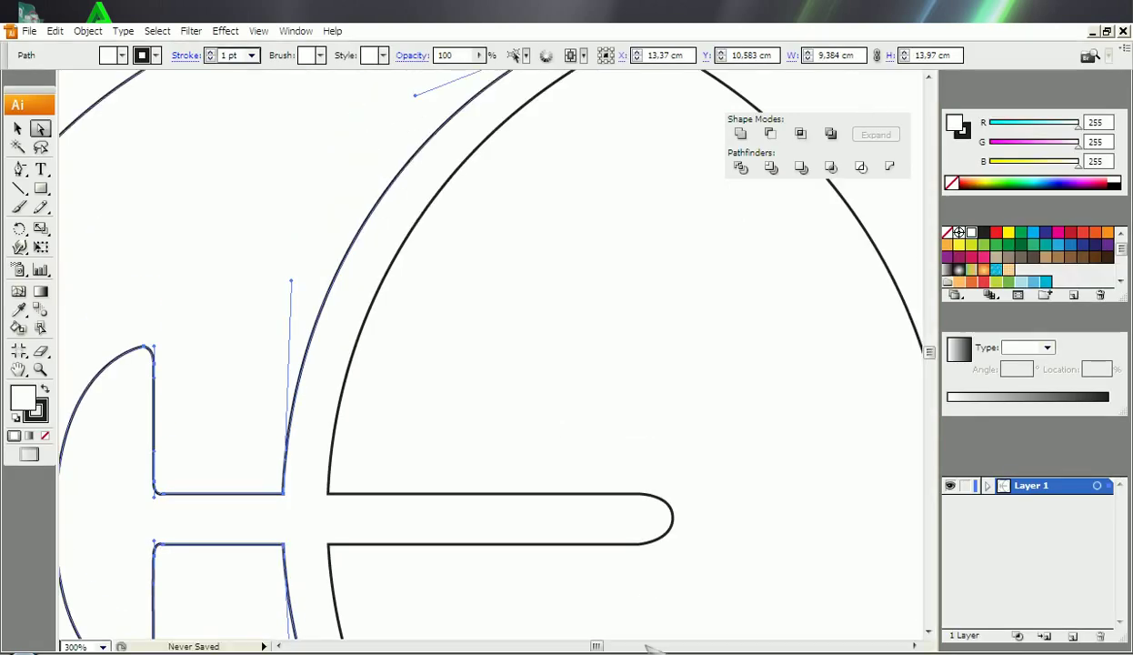
drag(596, 645, 602, 645)
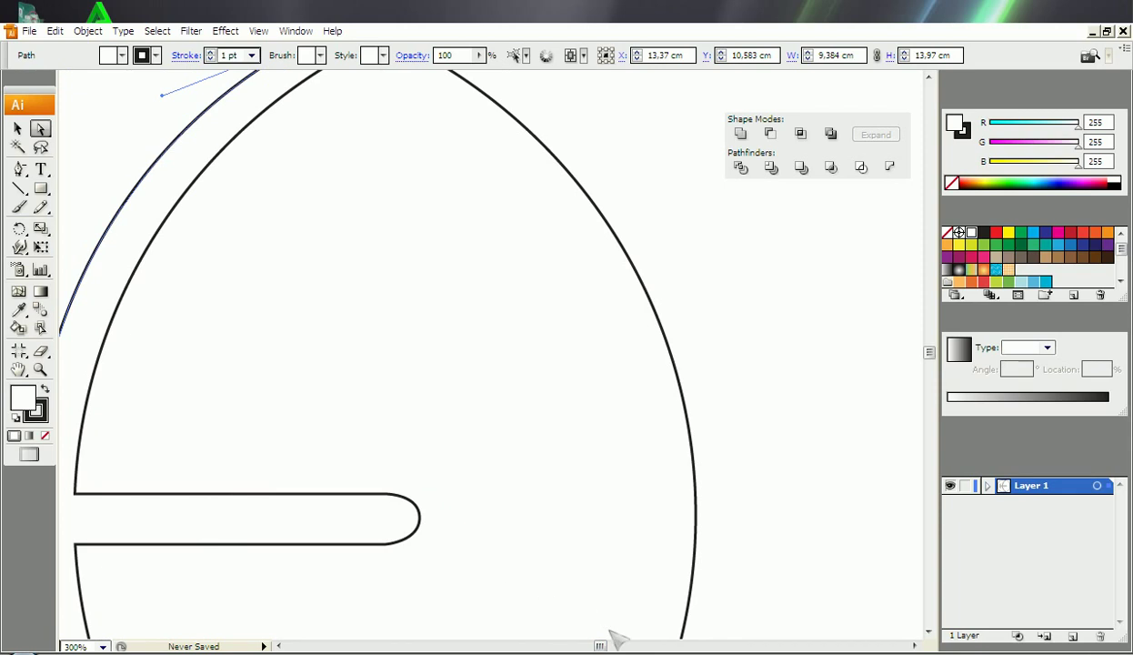
click(33, 651)
key(alt+Tab)
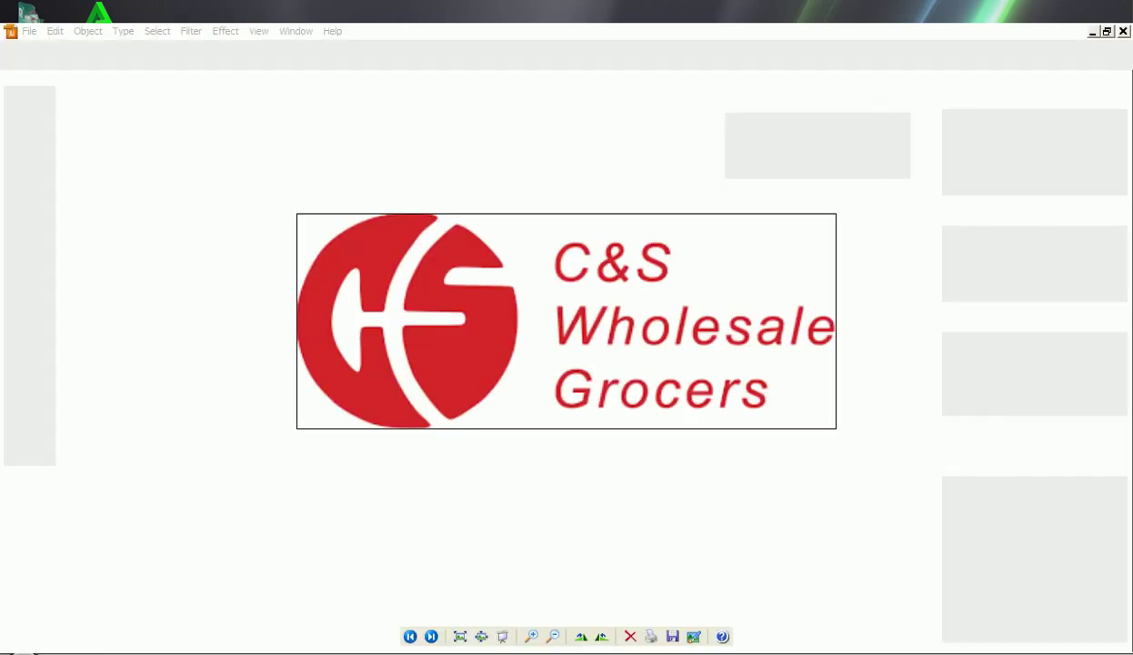
Step: Draw a narrow rectangle and move it across the upper part of the egg-shaped outline
click(40, 188)
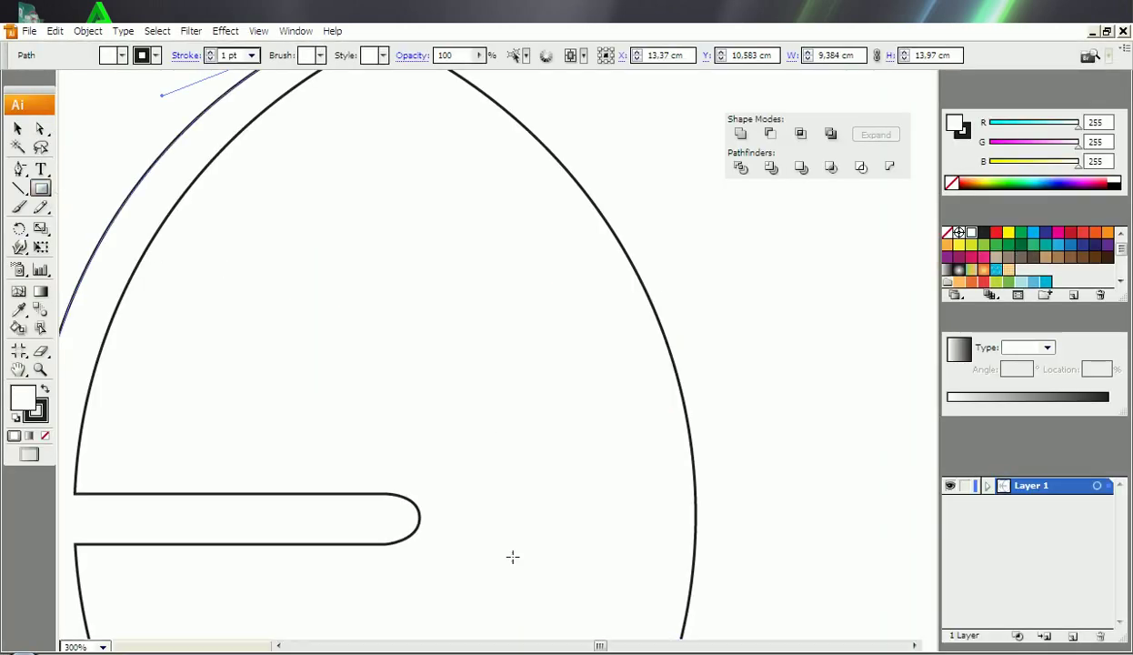
mouse_move(422, 491)
mouse_down()
mouse_move(766, 547)
mouse_move(848, 539)
mouse_move(863, 550)
mouse_up()
click(18, 128)
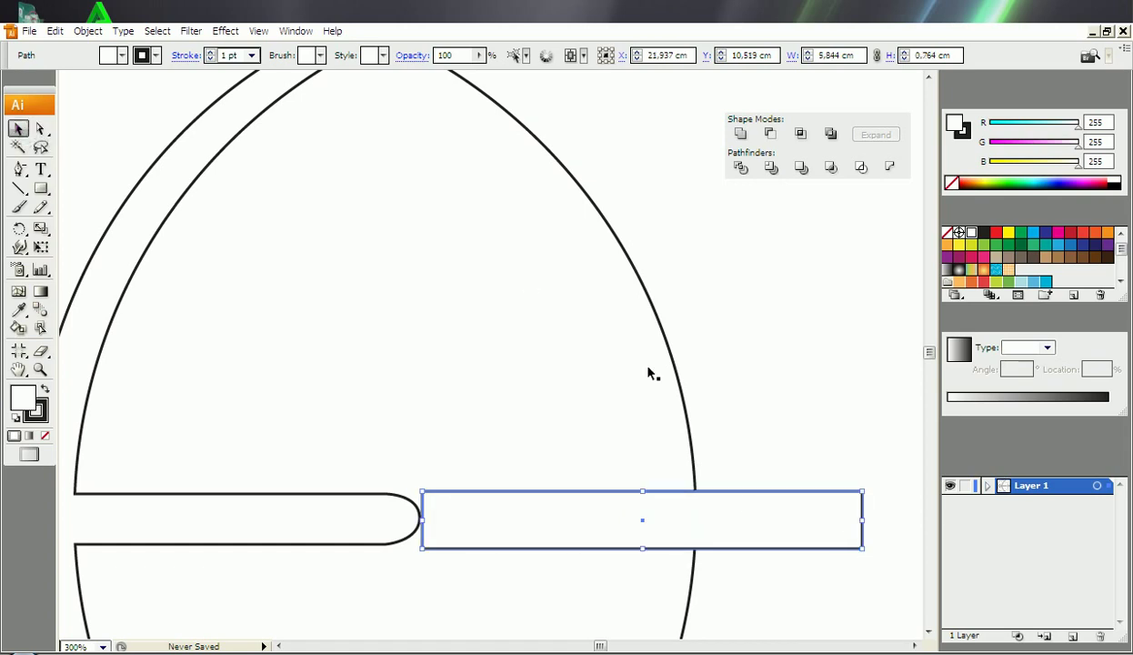
drag(769, 517, 690, 284)
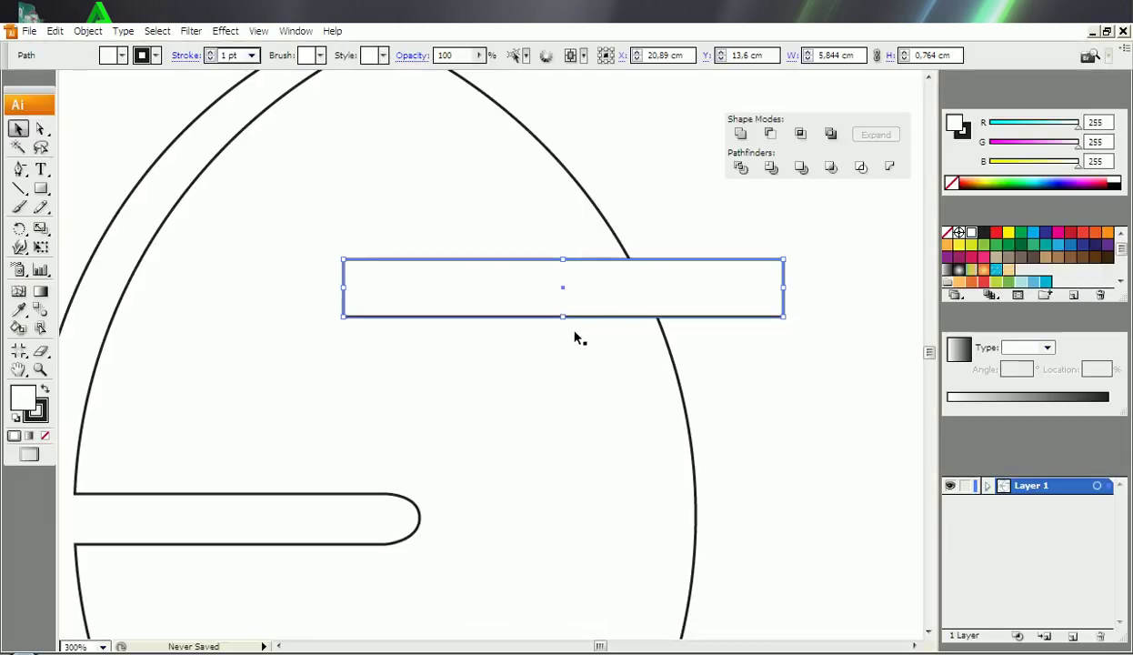
Step: Divide the rectangle and outline with Pathfinder, then select the leftover rectangle pieces
click(40, 129)
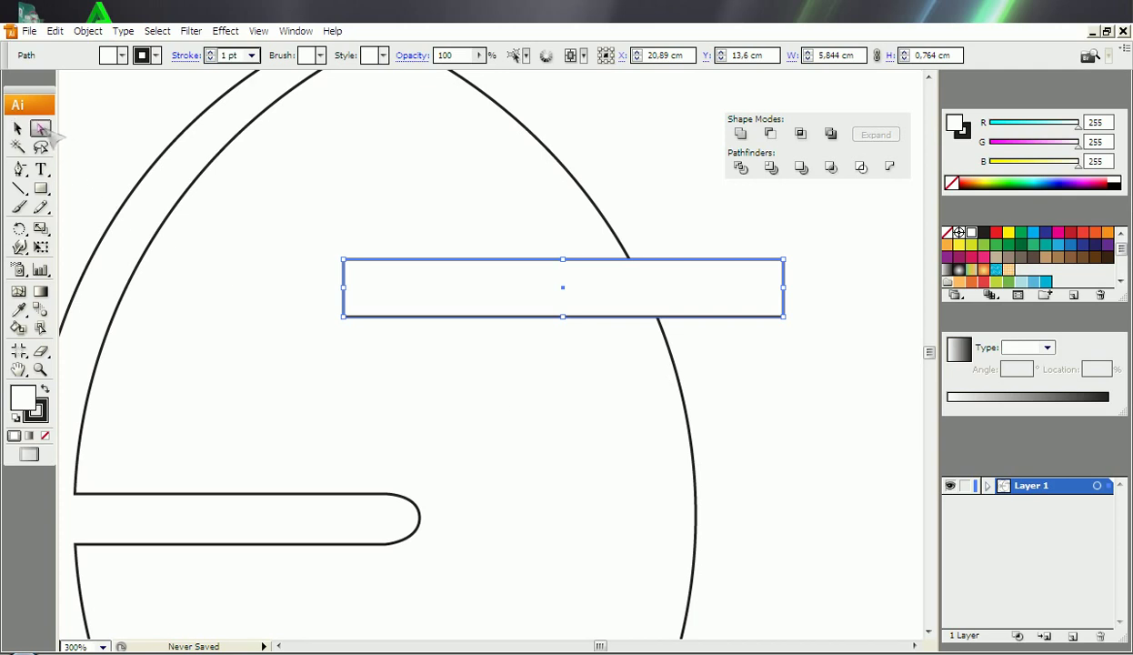
click(398, 353)
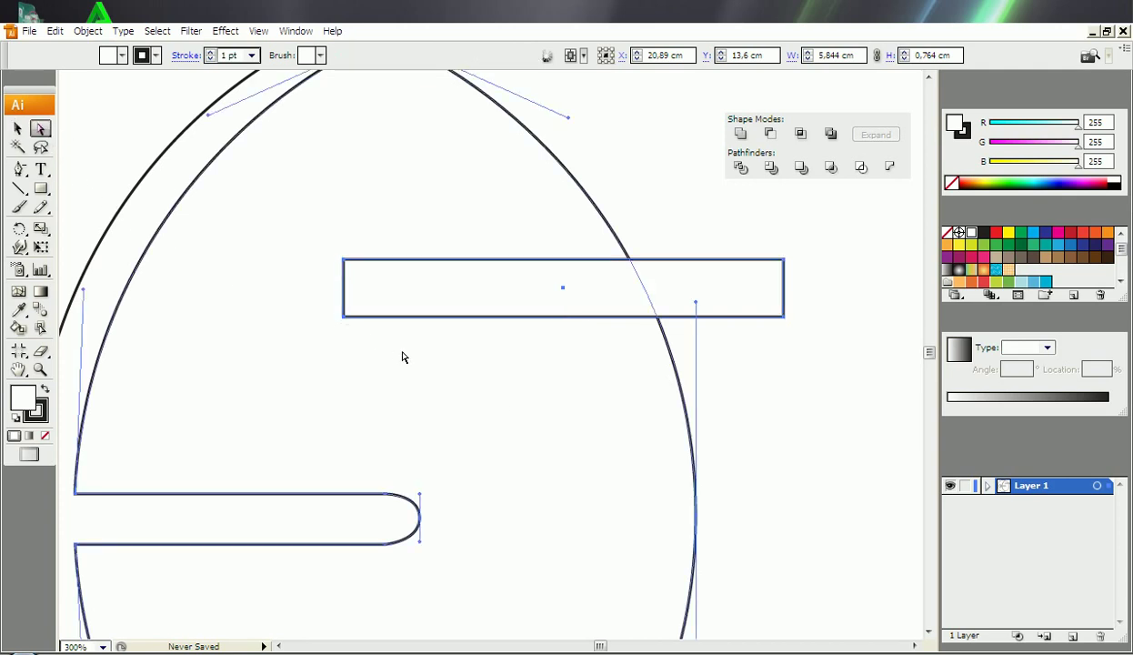
click(741, 168)
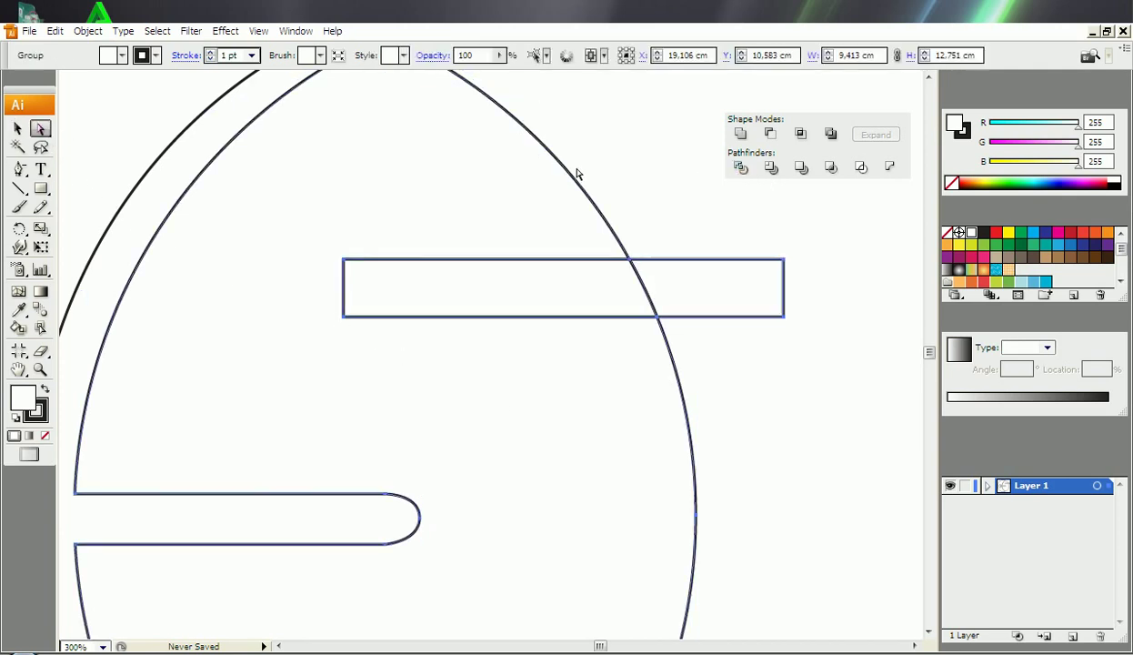
click(728, 258)
drag(800, 284, 491, 307)
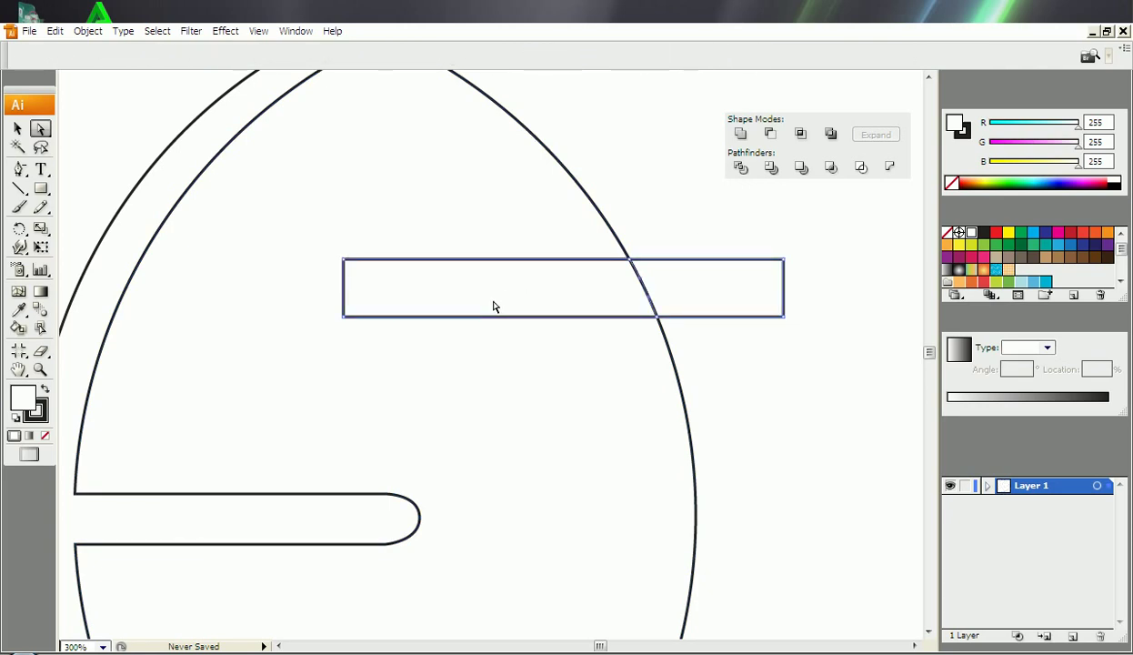
Step: Delete the rectangle pieces and add a midpoint on the notch's left edge, pulled outward
key(Delete)
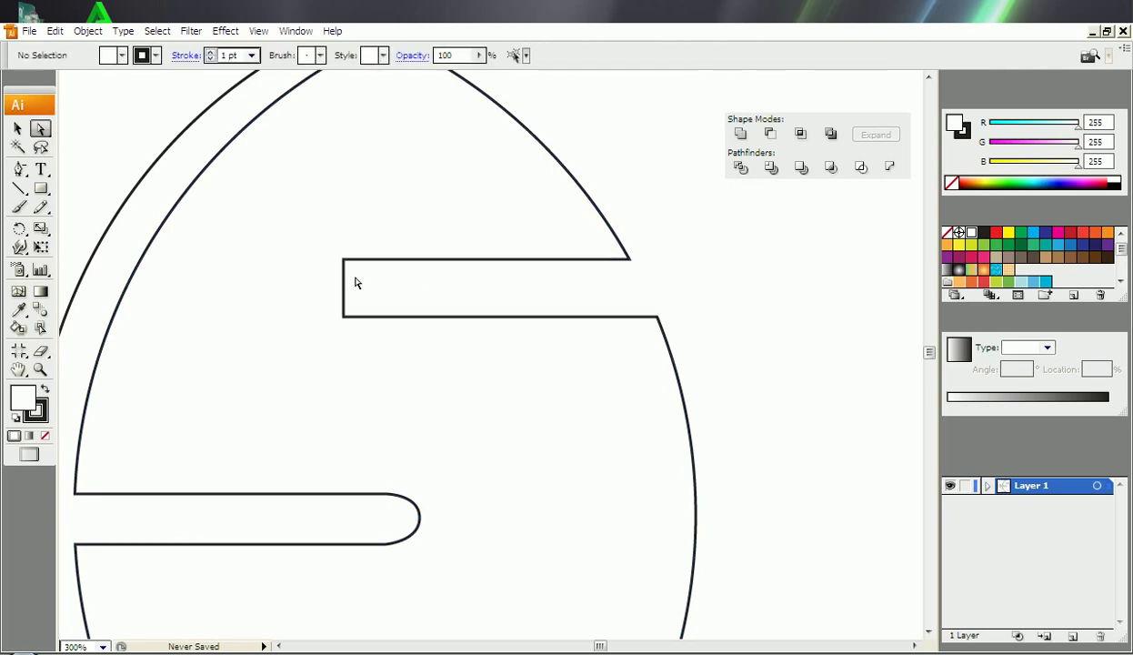
click(345, 284)
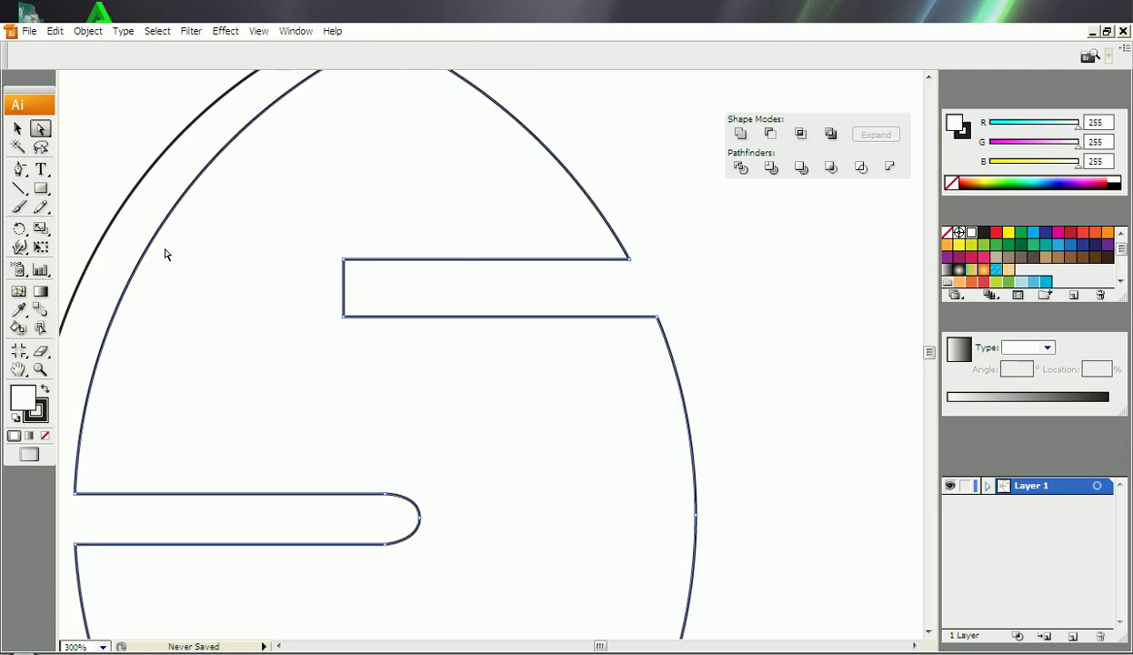
click(18, 171)
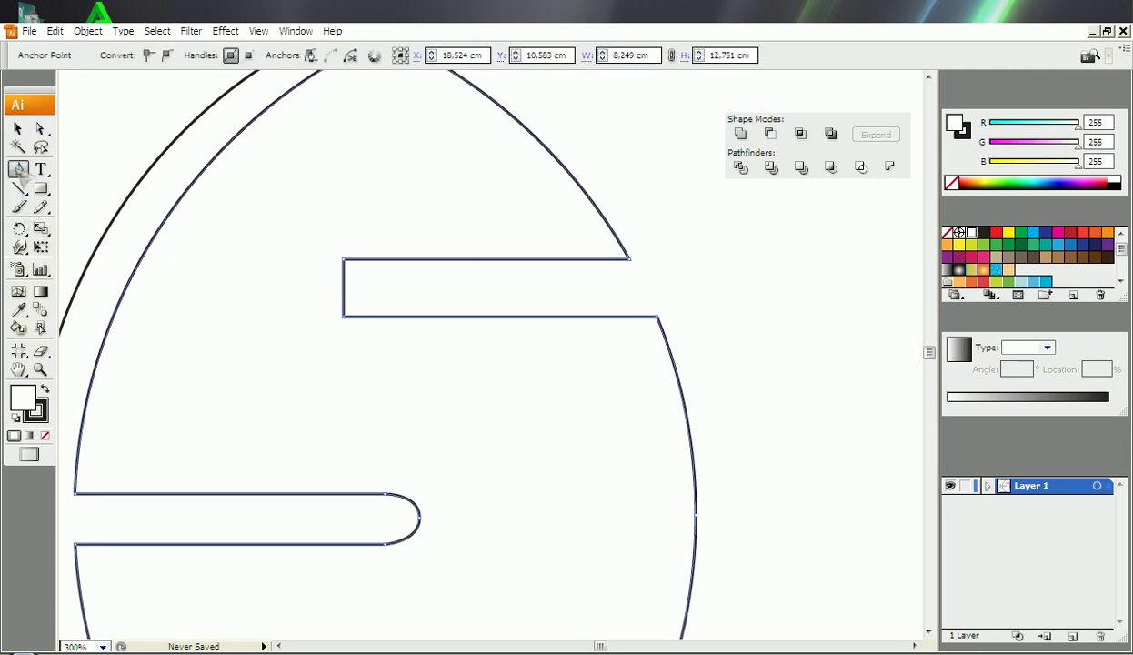
drag(20, 179, 92, 203)
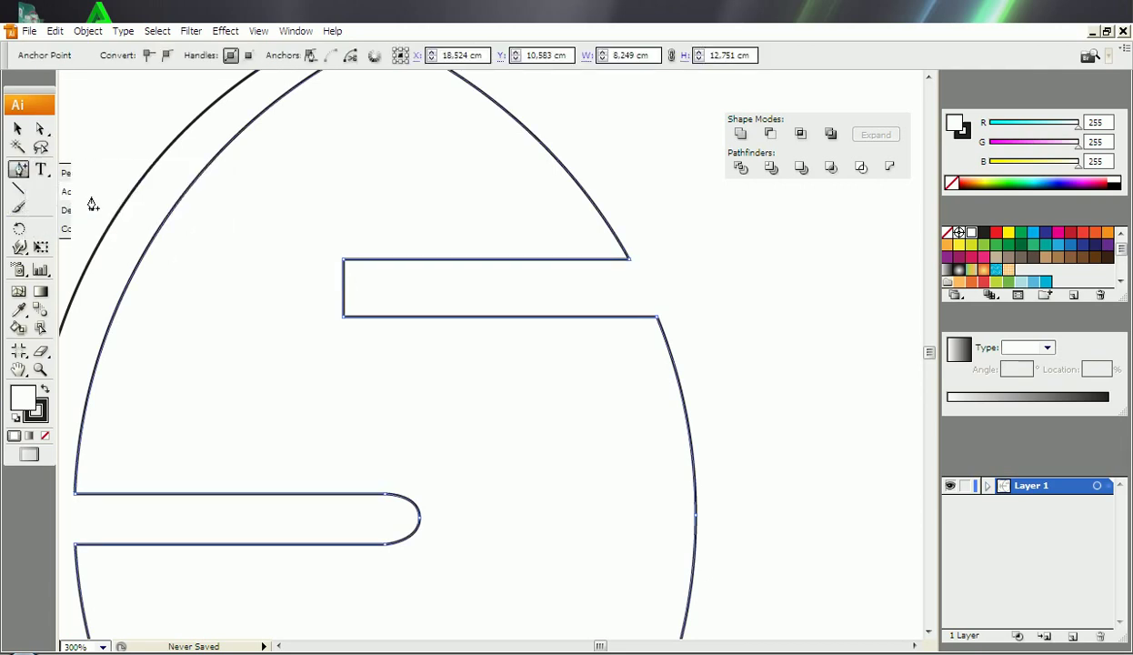
click(344, 294)
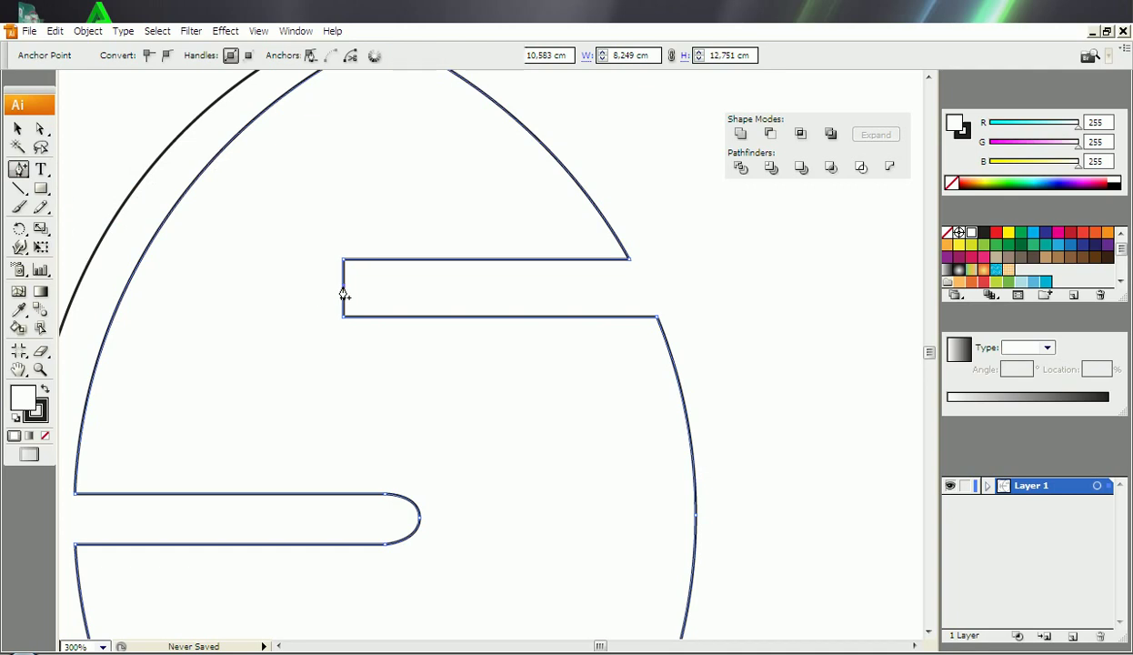
click(40, 129)
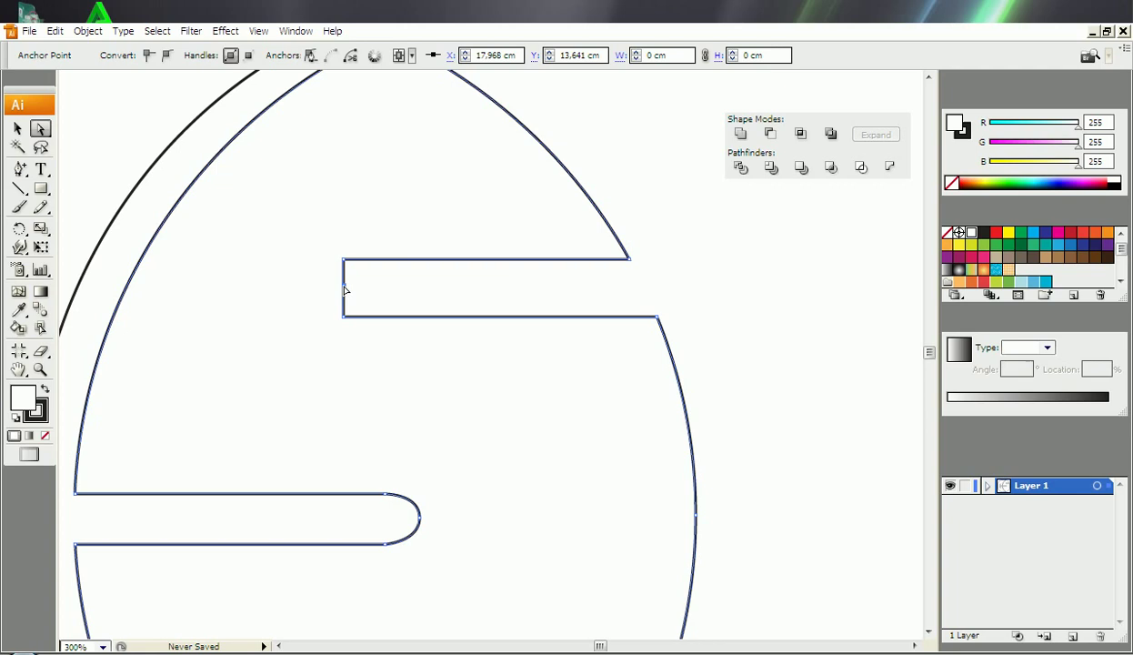
drag(345, 290, 320, 289)
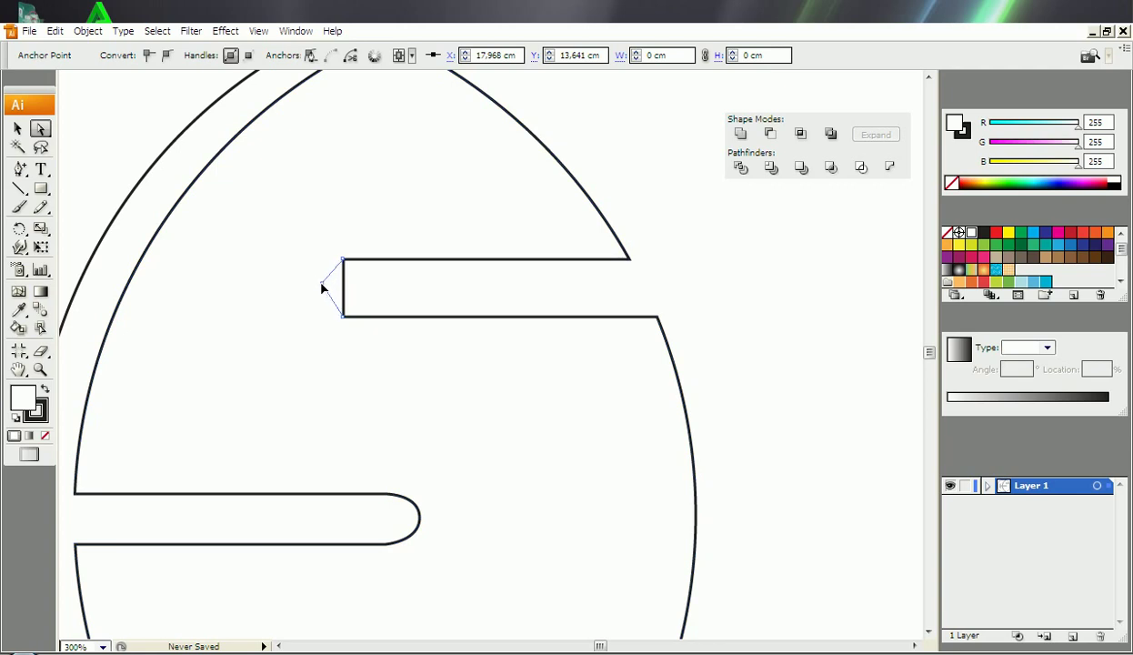
Step: Pull curve handles from the notch point to round its end, checking the reference
key(ctrl+a)
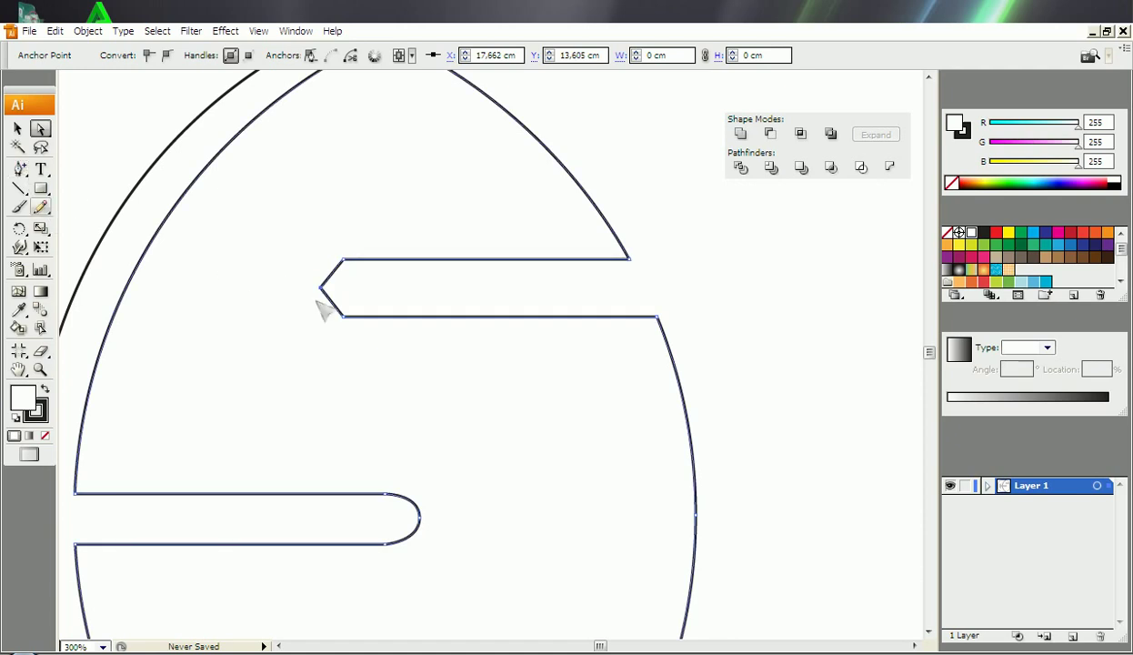
drag(18, 169, 69, 228)
drag(320, 289, 320, 263)
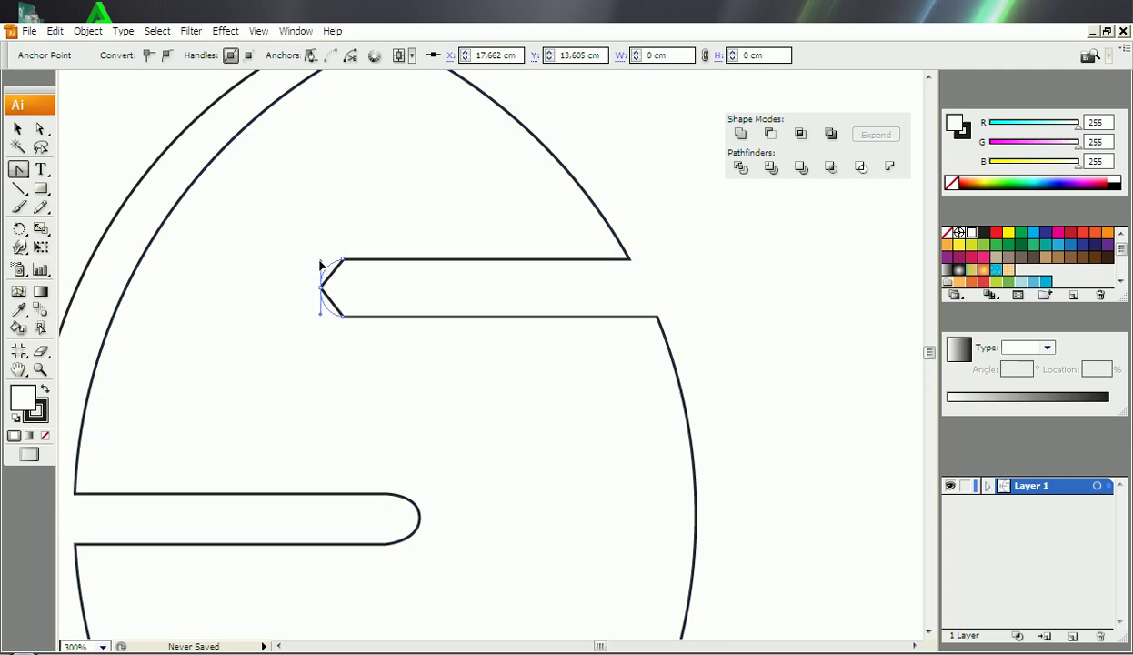
drag(320, 264, 320, 259)
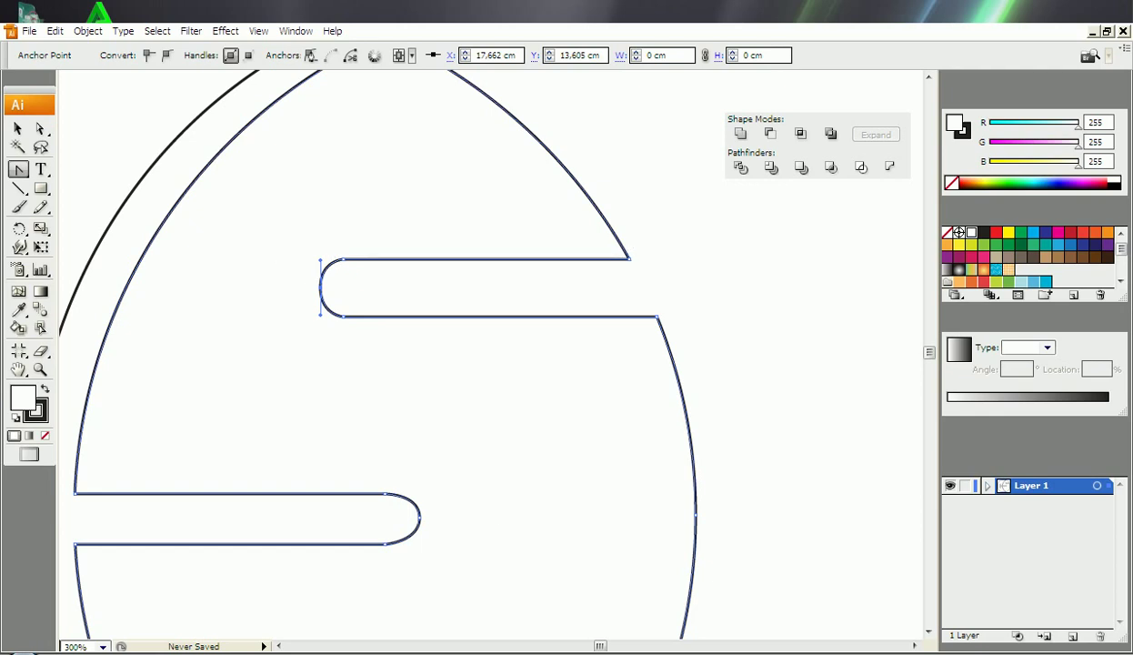
key(alt+Tab)
key(alt+Tab)
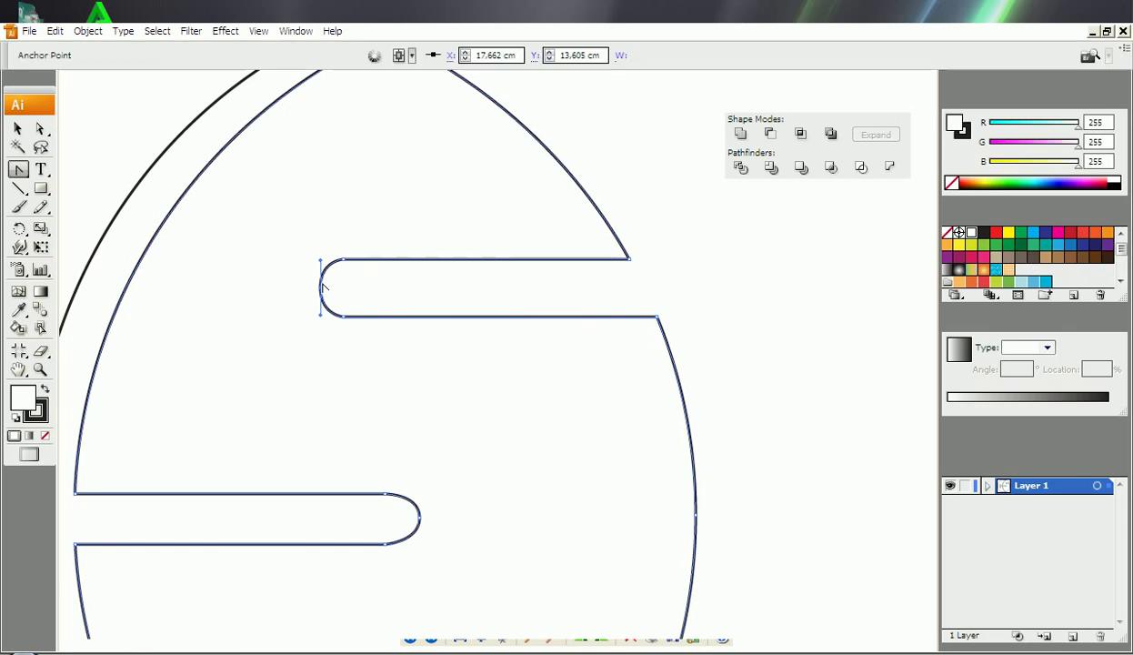
Step: Nudge the anchor right twice and turn the notch point back into a sharp corner
click(40, 129)
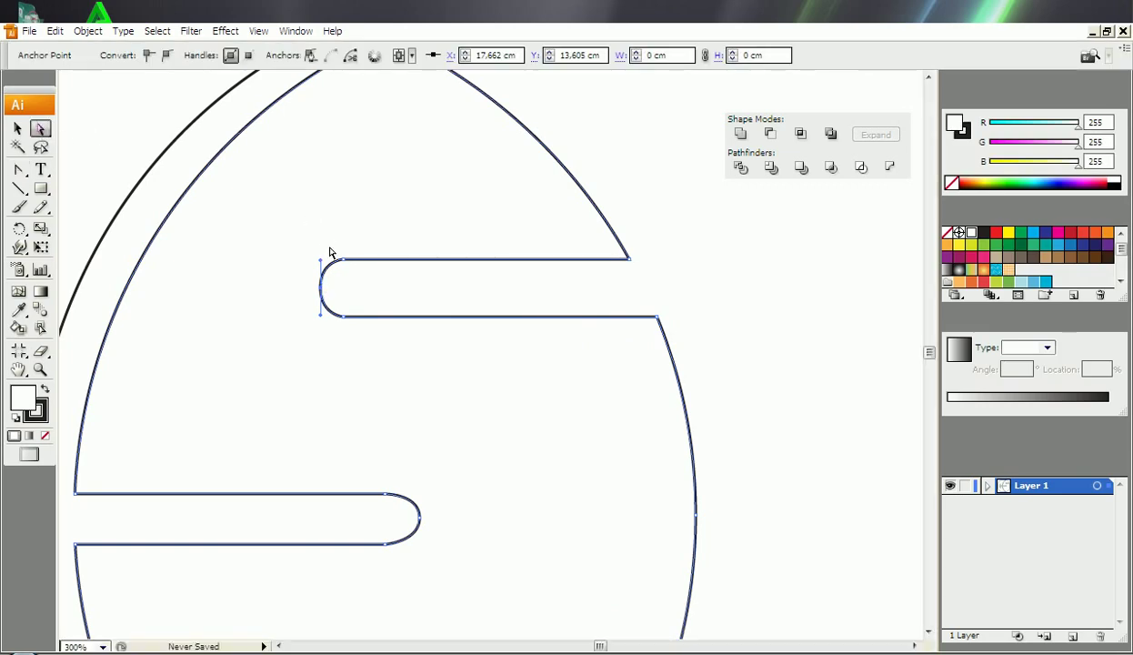
key(Right)
key(Right)
key(Right)
key(Right)
key(Right)
key(Right)
key(Right)
key(Right)
key(Right)
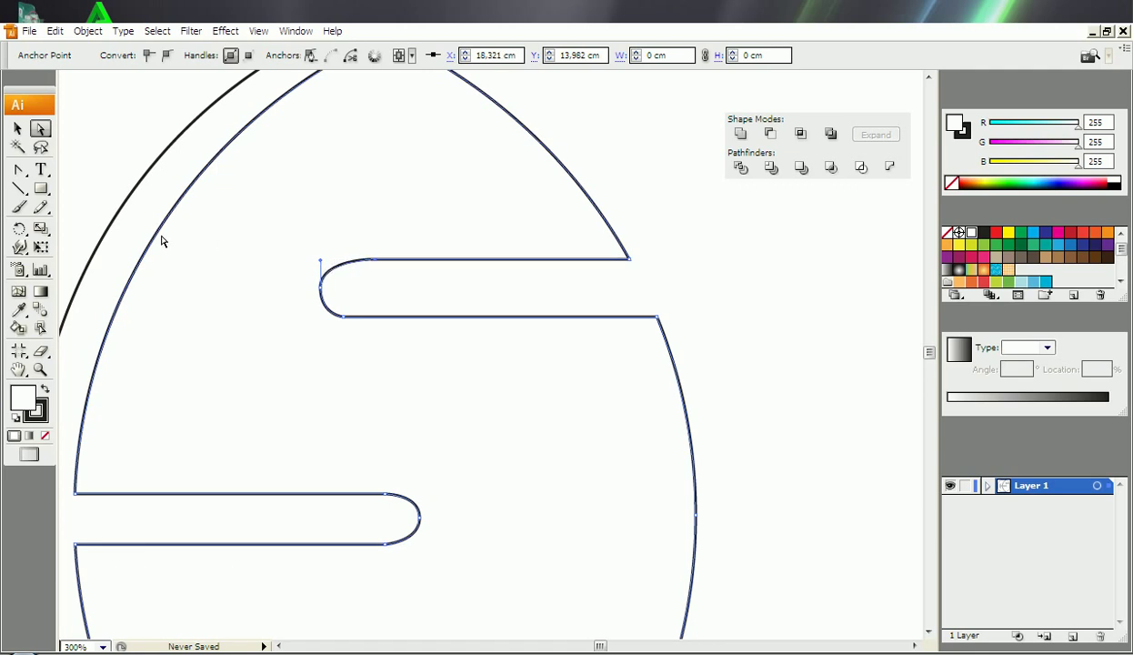
key(Right)
key(Right)
key(Right)
click(20, 171)
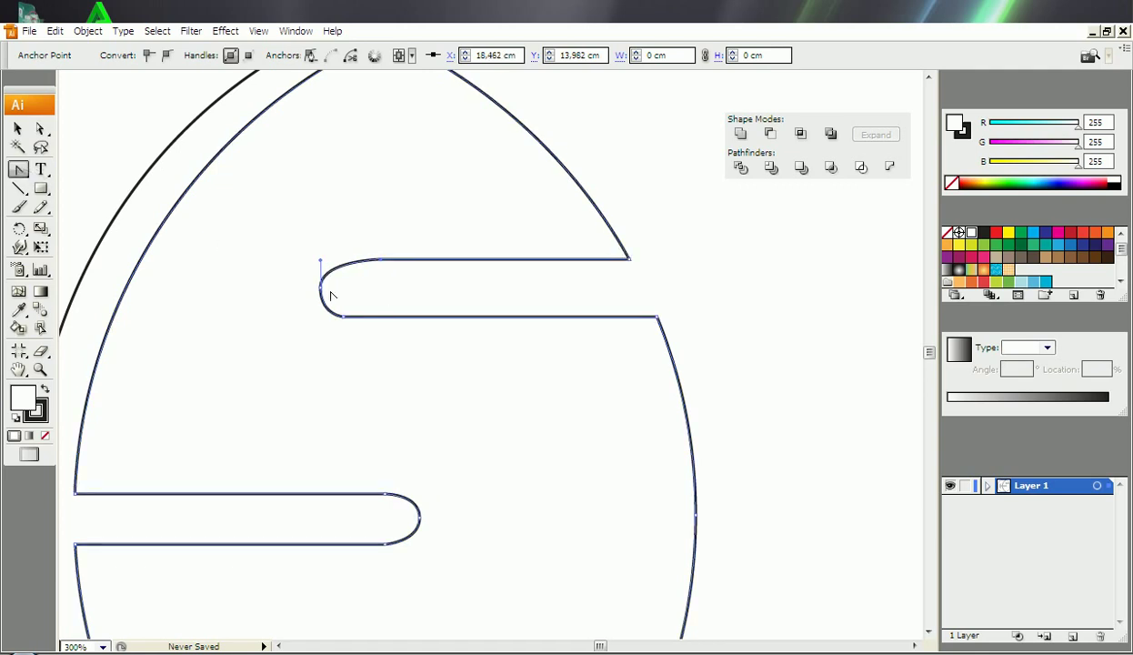
click(320, 289)
Step: Move the notch corner point right and pull a curve out of it, checking the reference
click(40, 129)
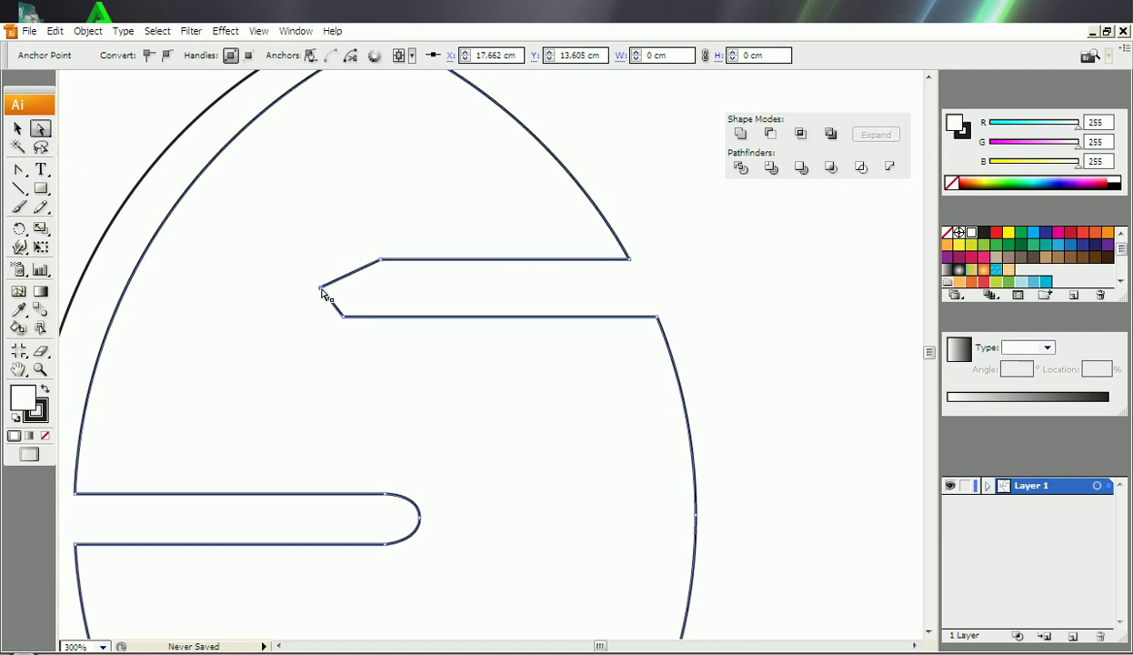
drag(321, 289, 339, 291)
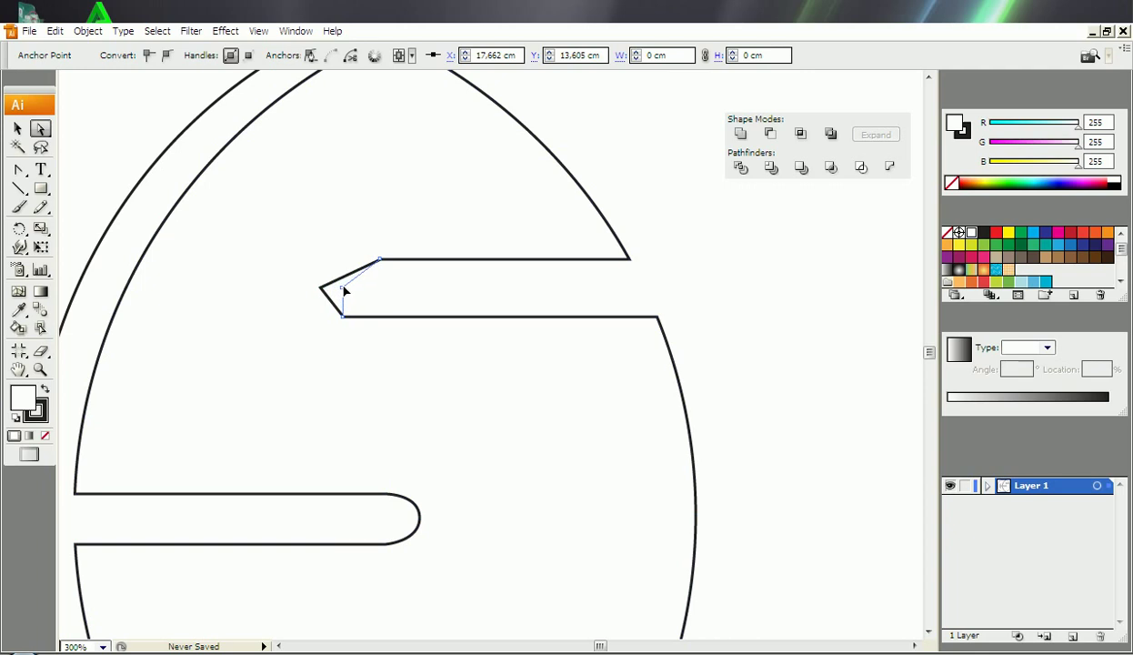
drag(323, 284, 342, 287)
click(18, 170)
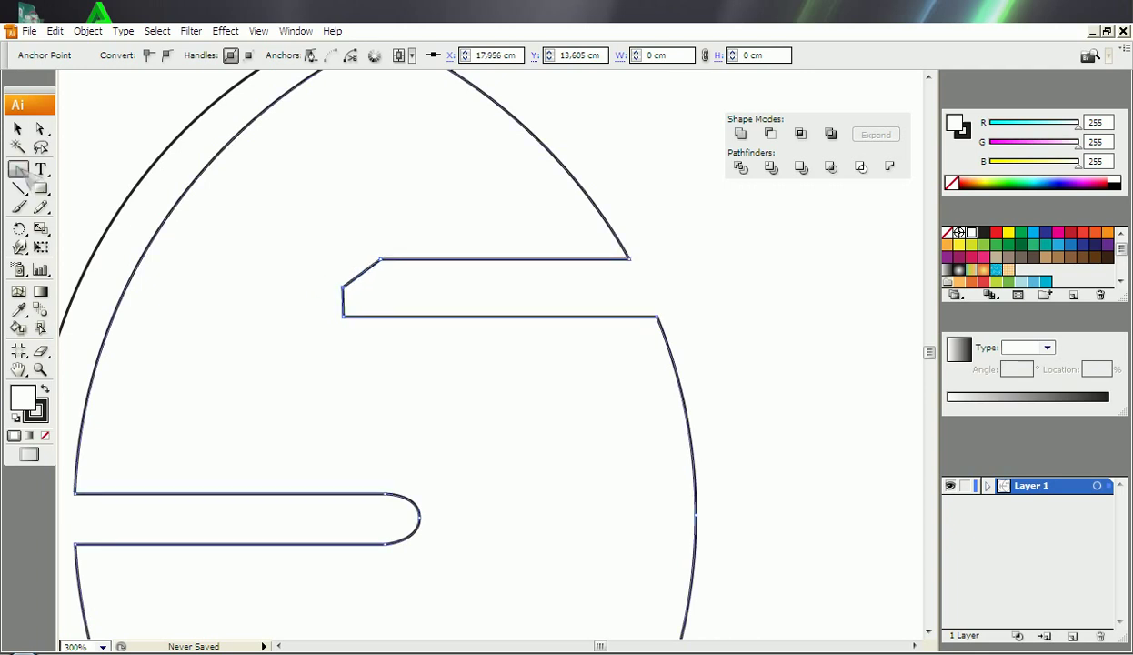
drag(343, 288, 346, 266)
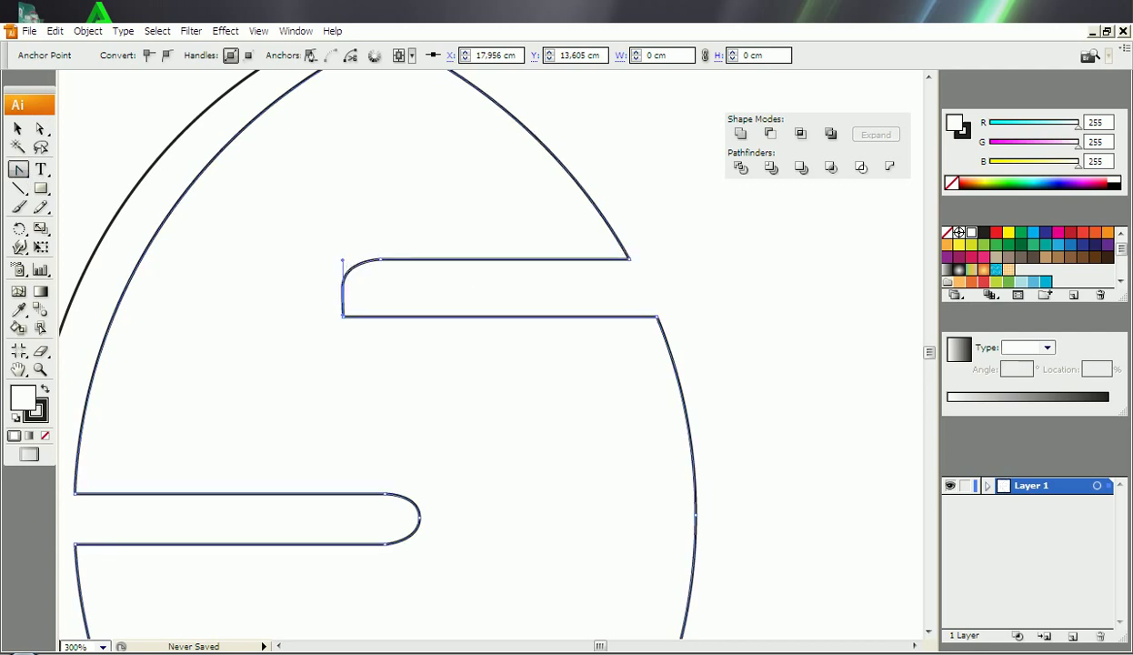
key(alt+Tab)
key(alt+Tab)
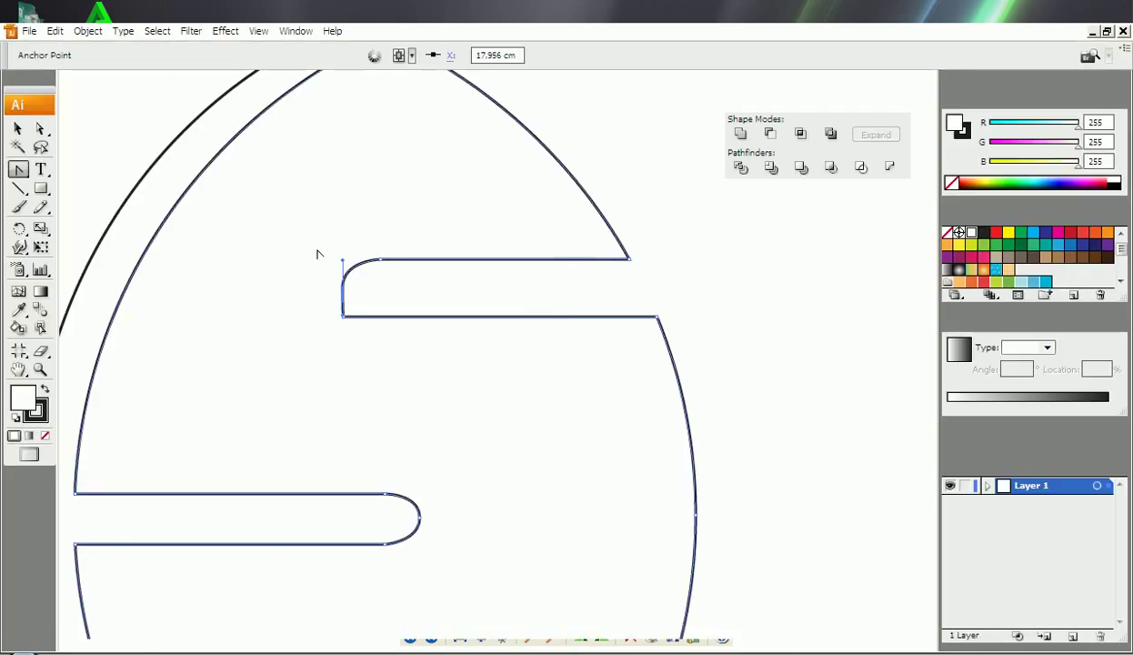
Step: Nudge the notch's top anchor right twice and fine-tune the upper curve handle
click(40, 128)
drag(358, 241, 405, 281)
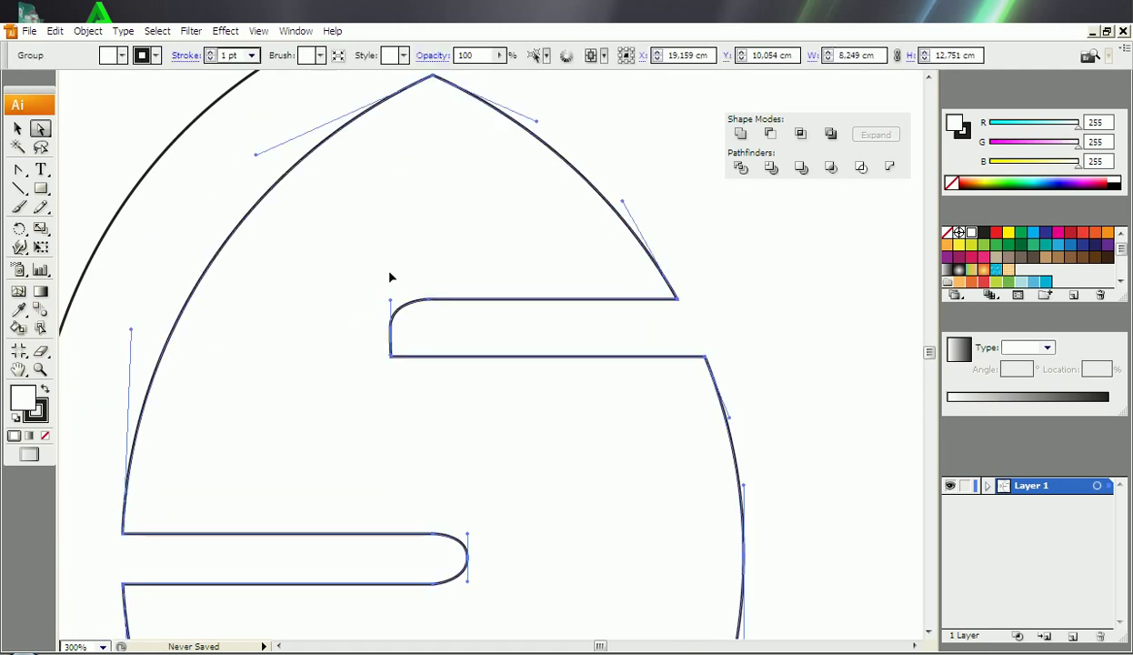
key(ctrl+z)
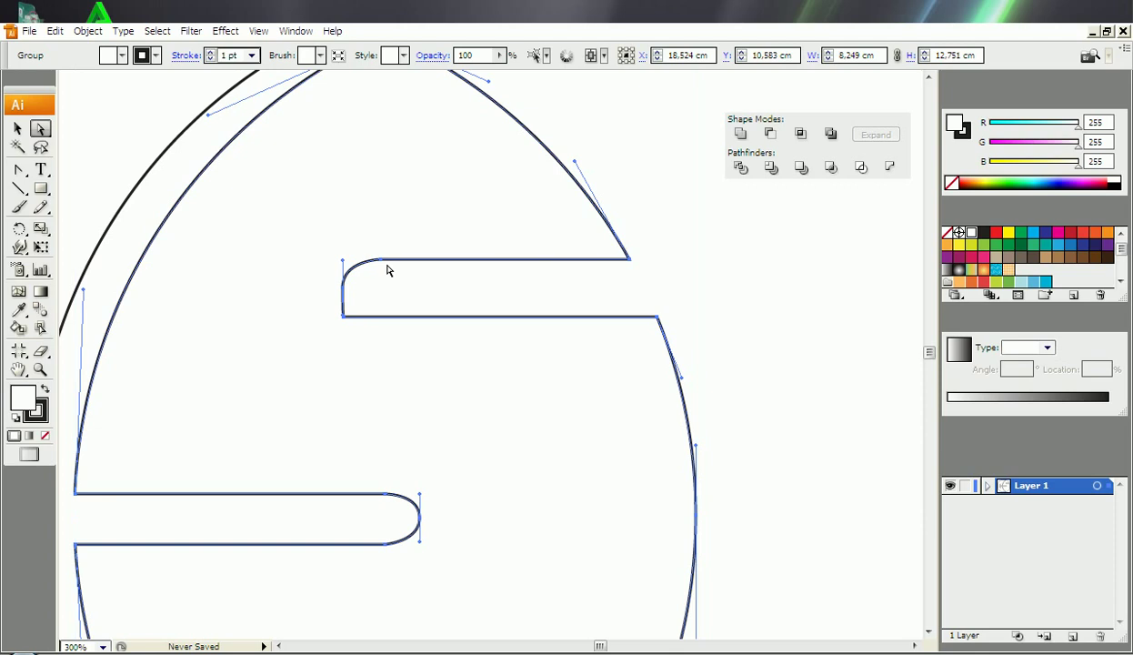
click(380, 260)
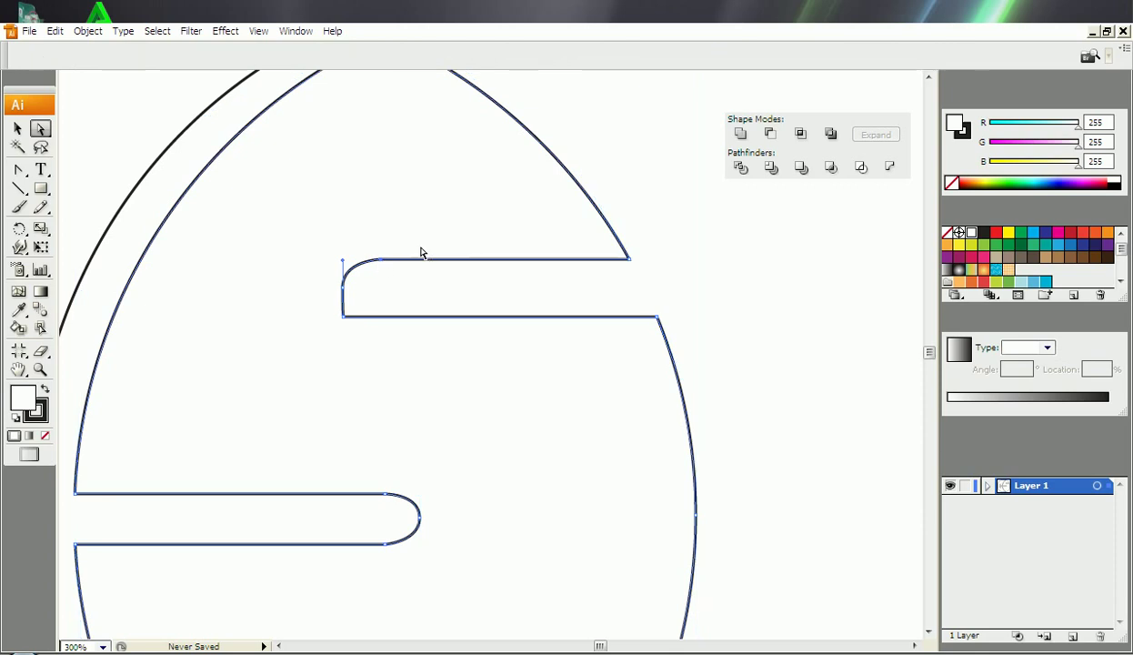
key(Right)
key(Right)
key(Right)
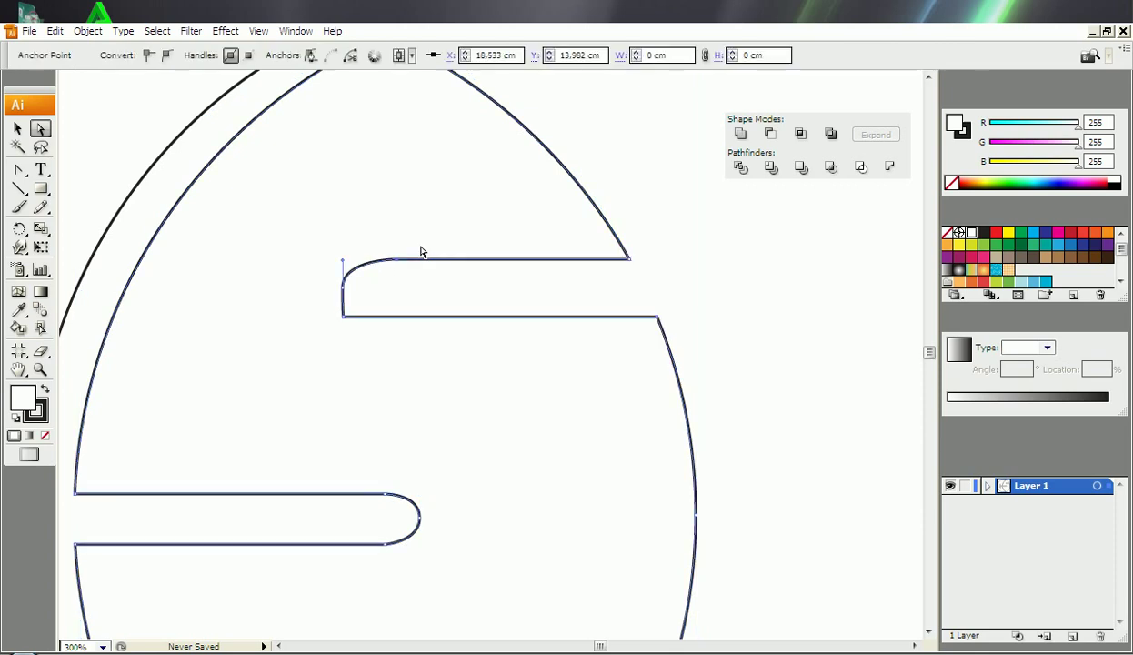
key(Right)
key(Right)
key(Right)
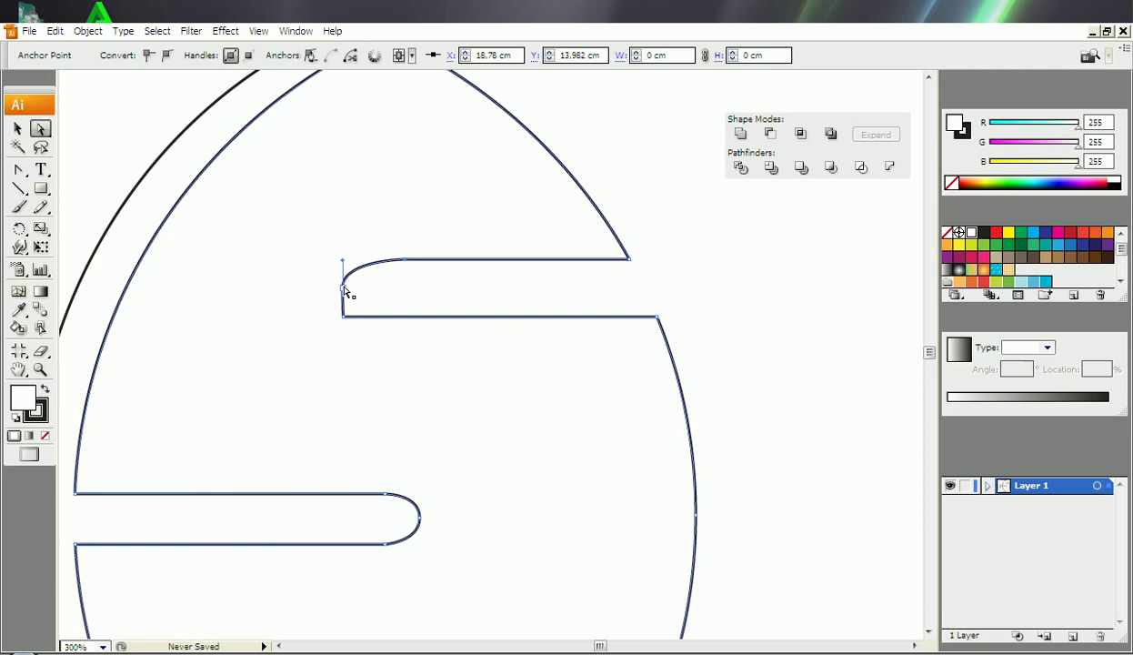
drag(345, 289, 356, 253)
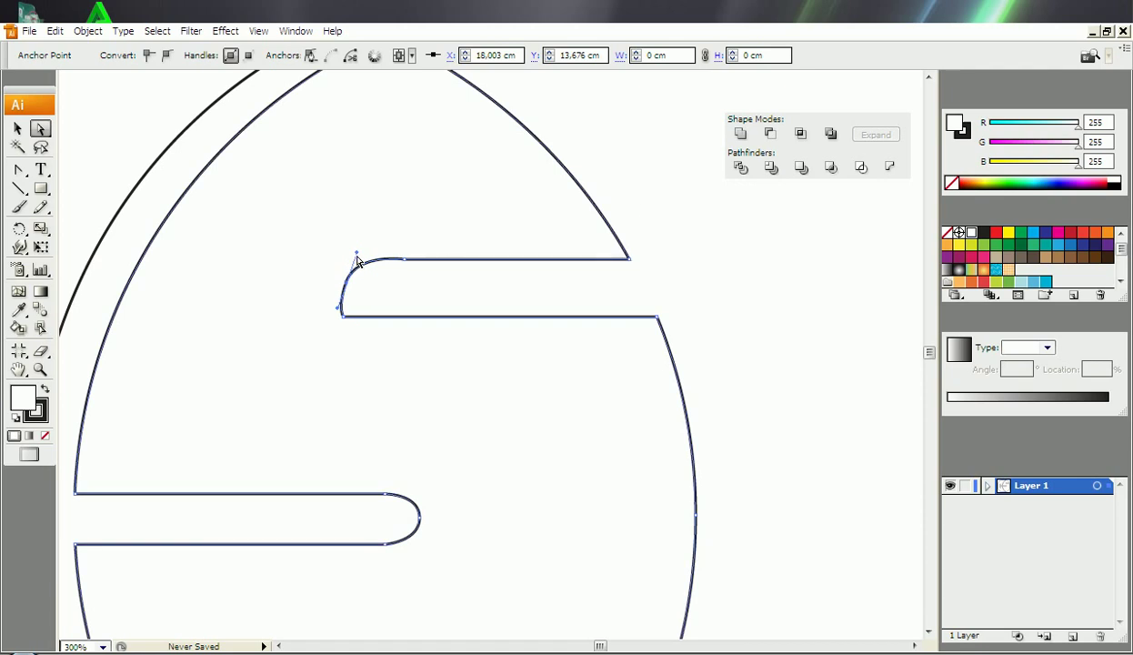
drag(356, 257, 355, 254)
Step: Shift the outline path slightly left at the notch edge, then deselect everything
click(715, 263)
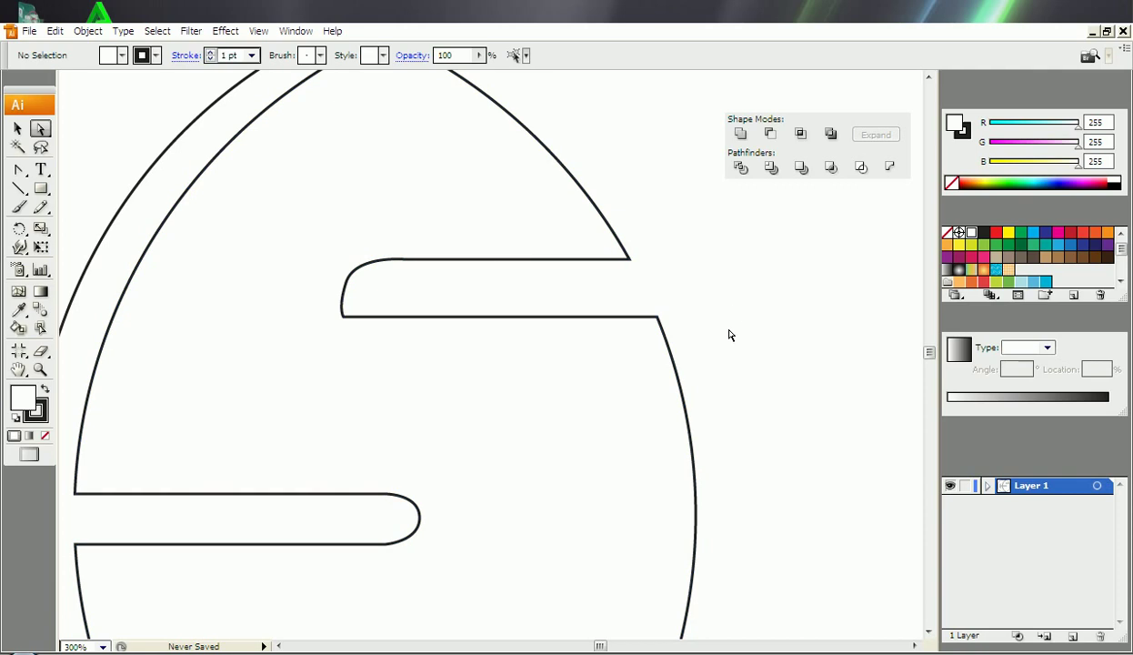
click(344, 302)
click(341, 313)
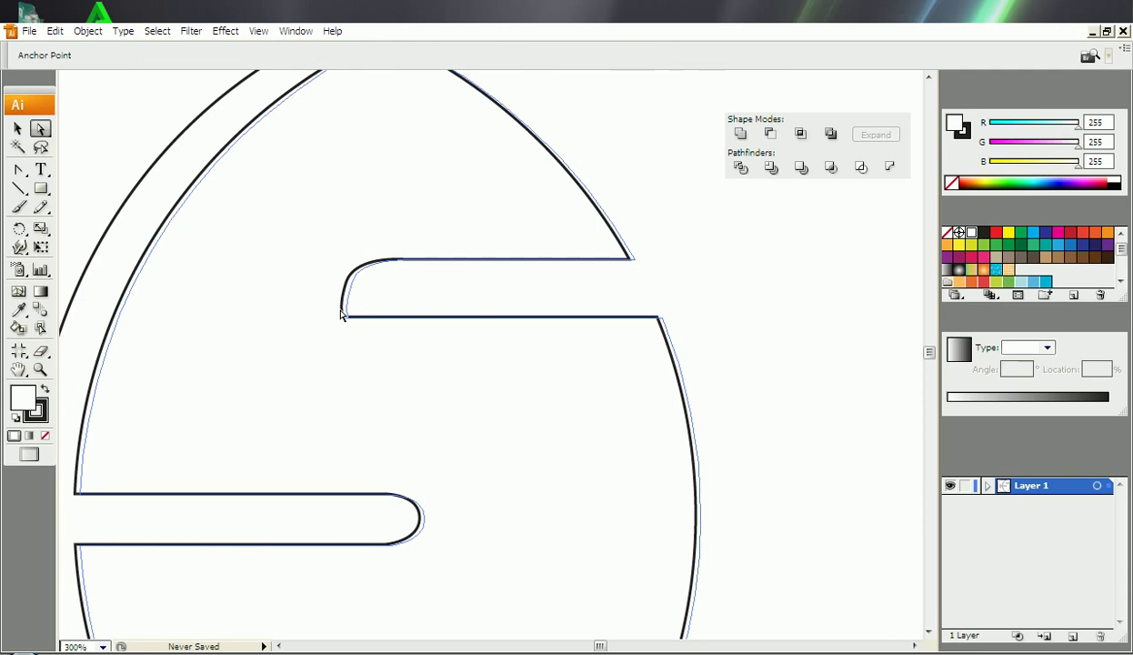
click(341, 313)
drag(343, 314, 337, 312)
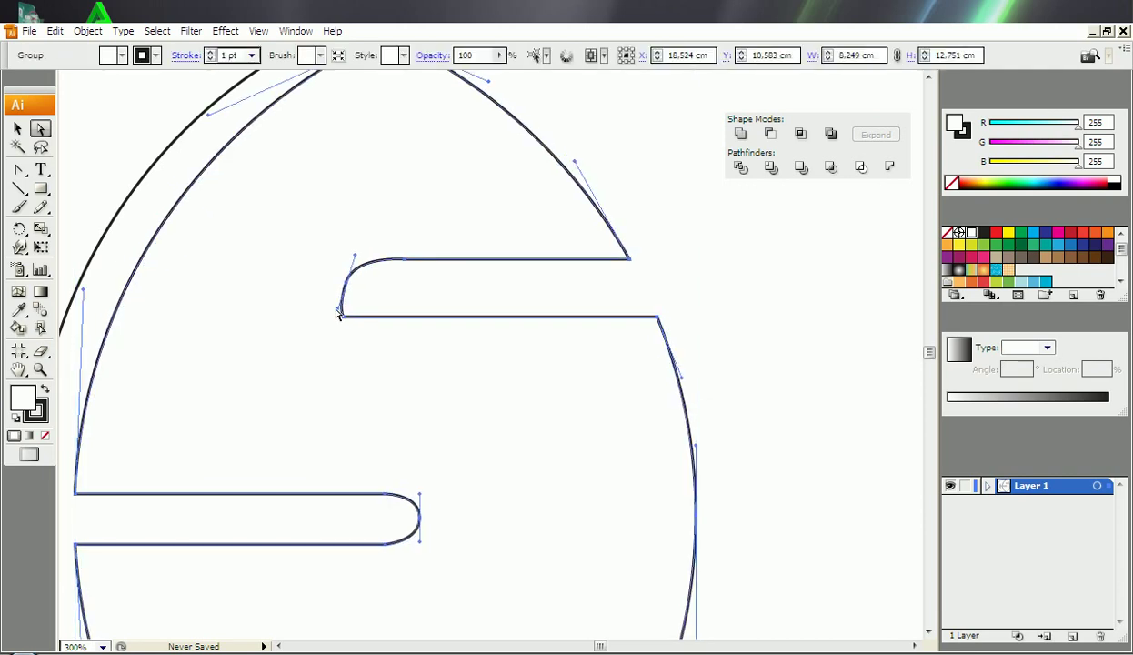
click(334, 307)
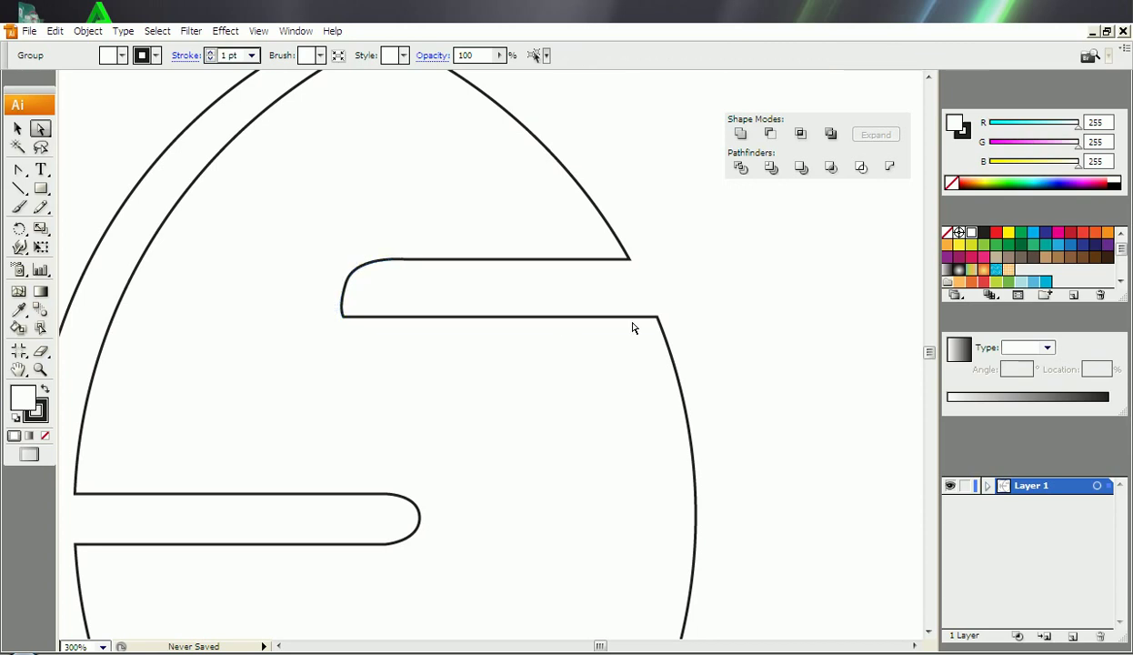
click(600, 315)
click(764, 285)
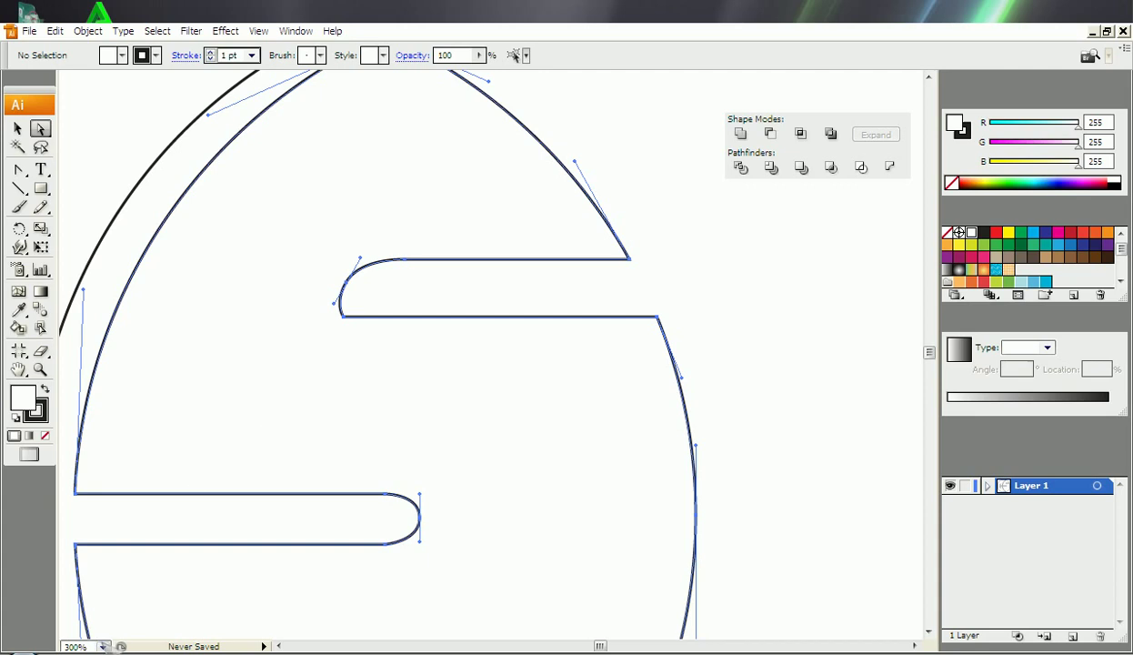
click(103, 646)
click(96, 482)
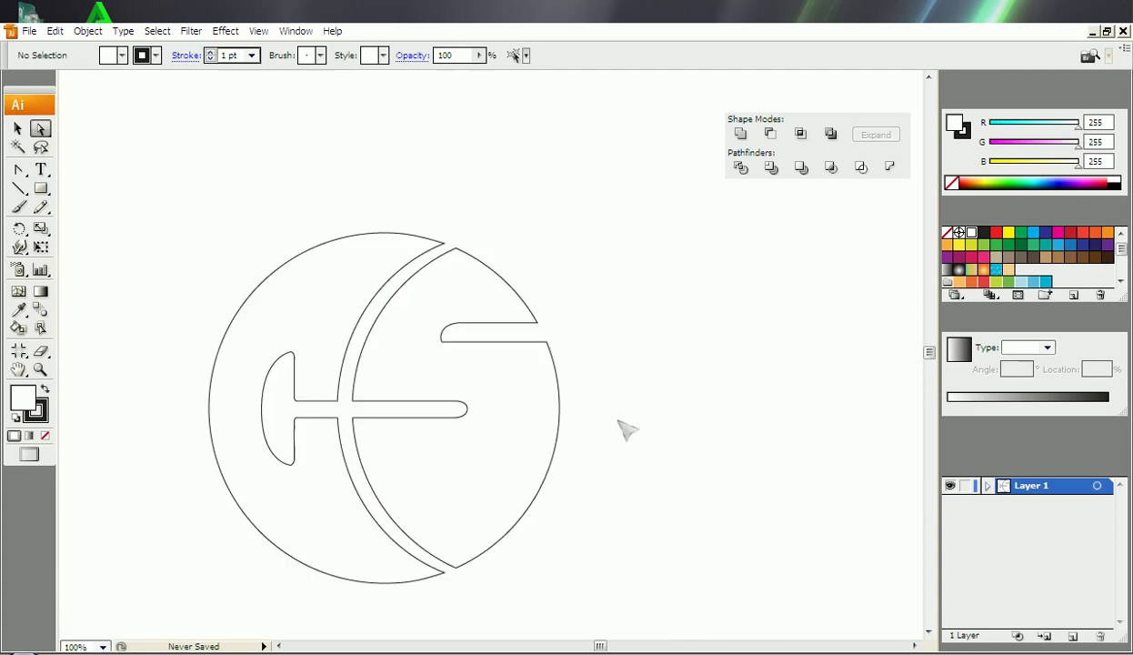
key(alt+Tab)
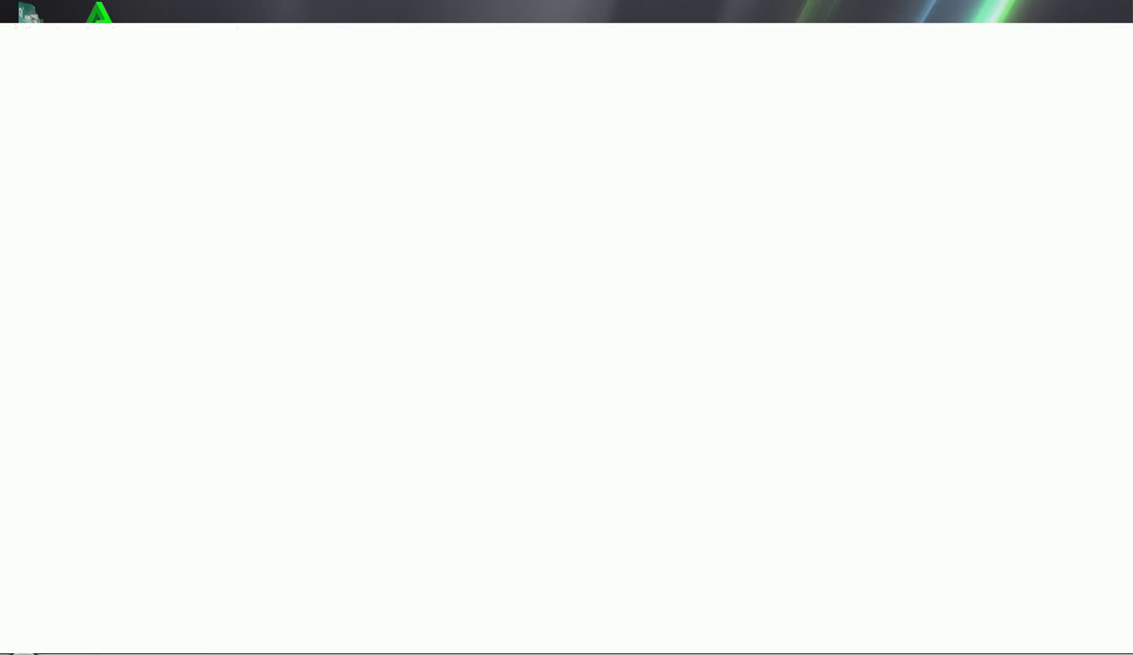
key(alt+Tab)
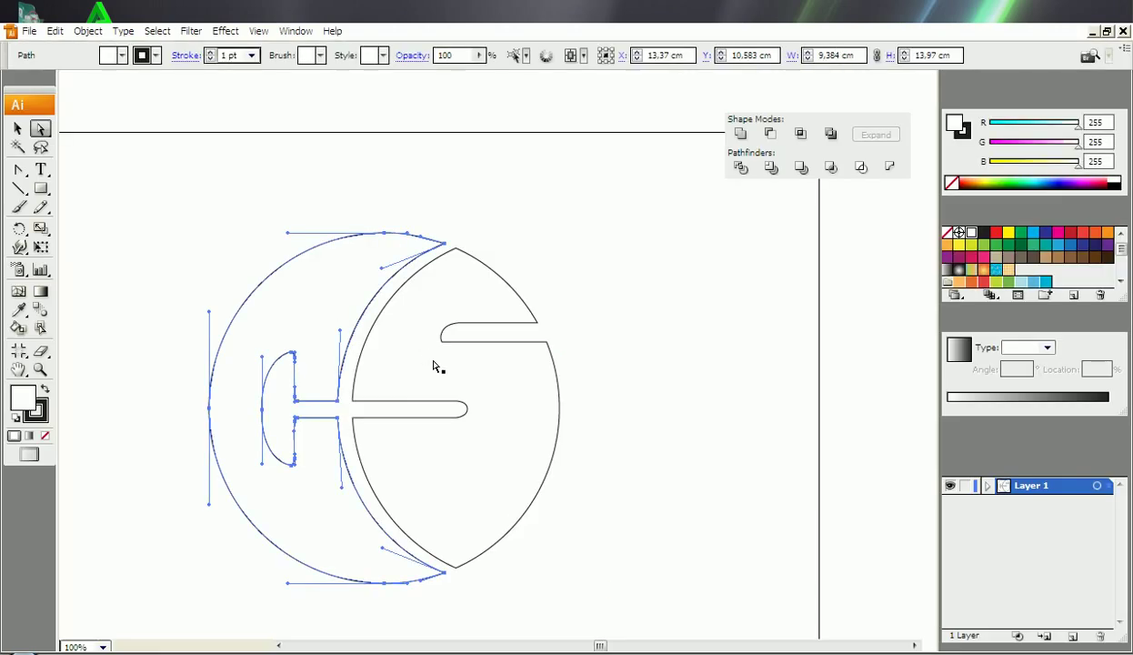
key(alt+Tab)
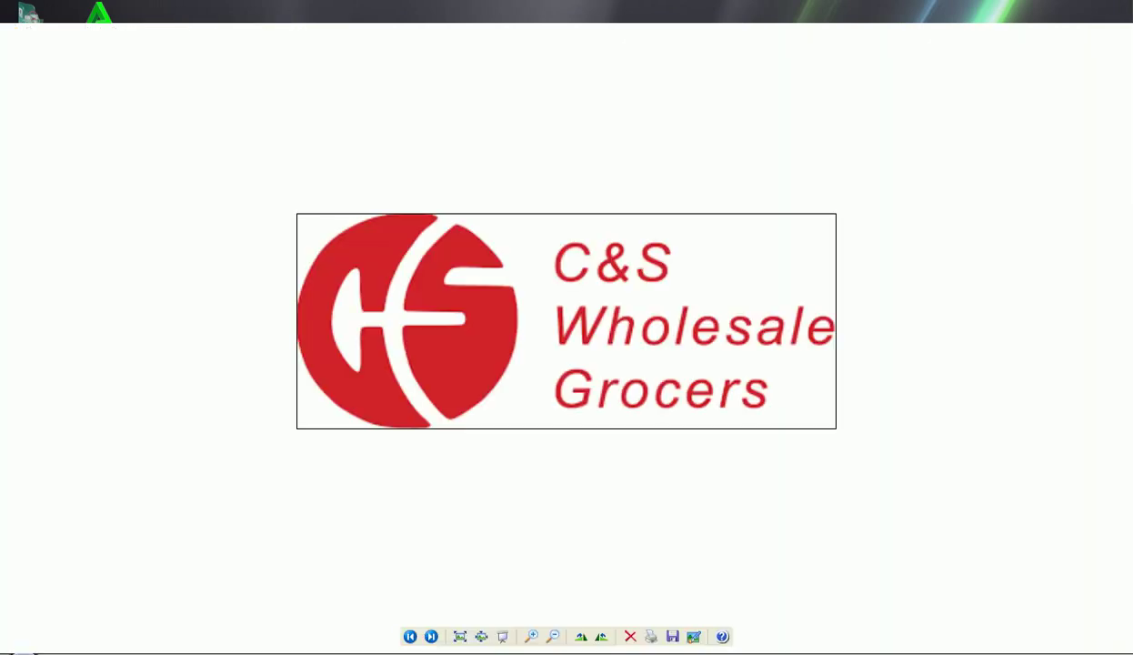
key(alt+Tab)
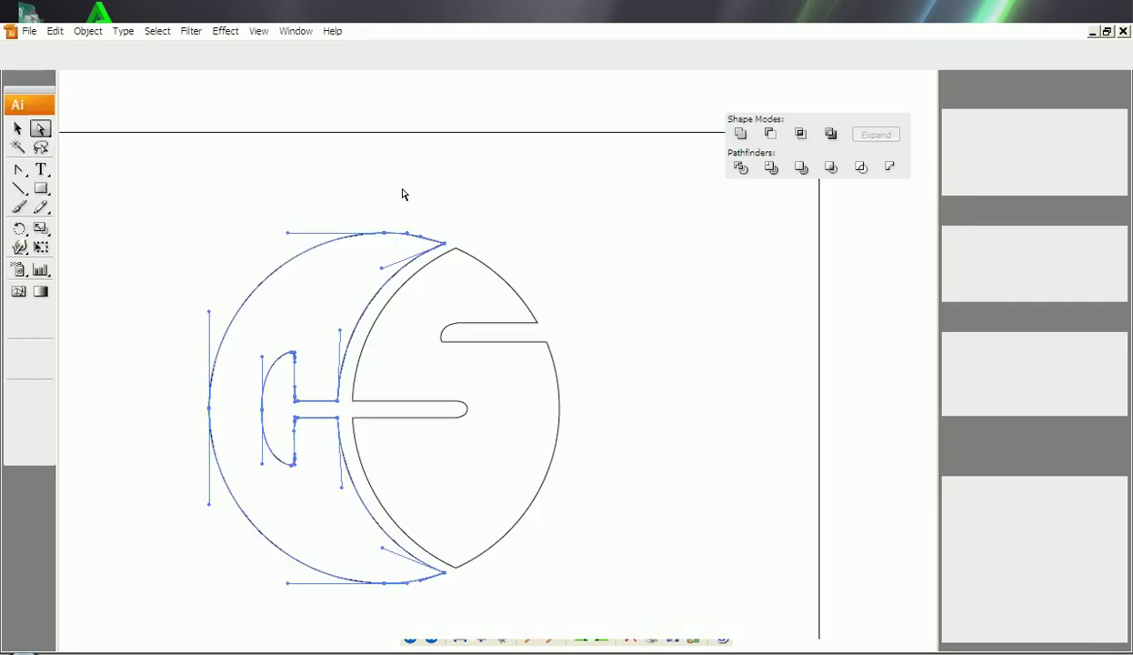
click(297, 372)
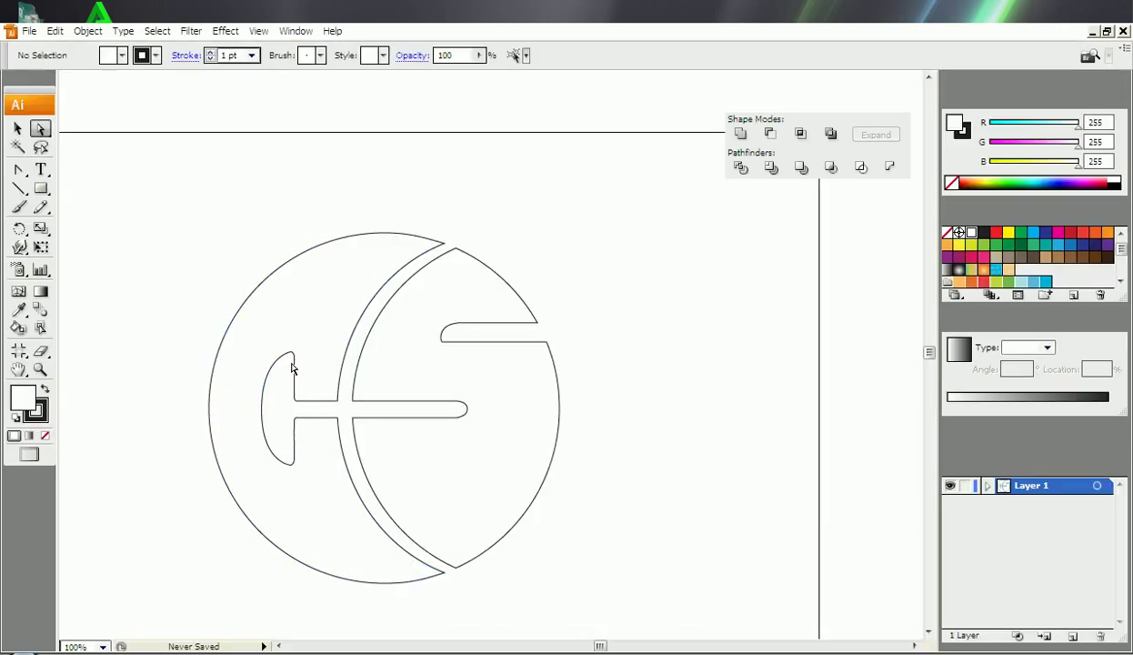
click(293, 369)
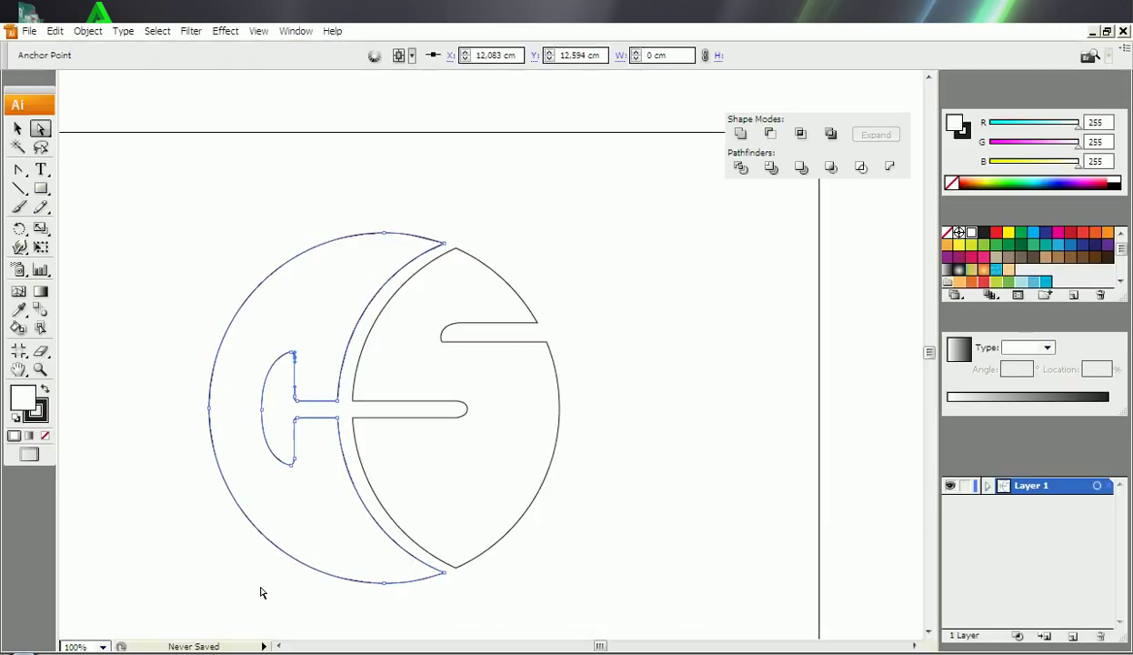
Step: Zoom to 150% and nudge the inner C curve's top point up
click(103, 647)
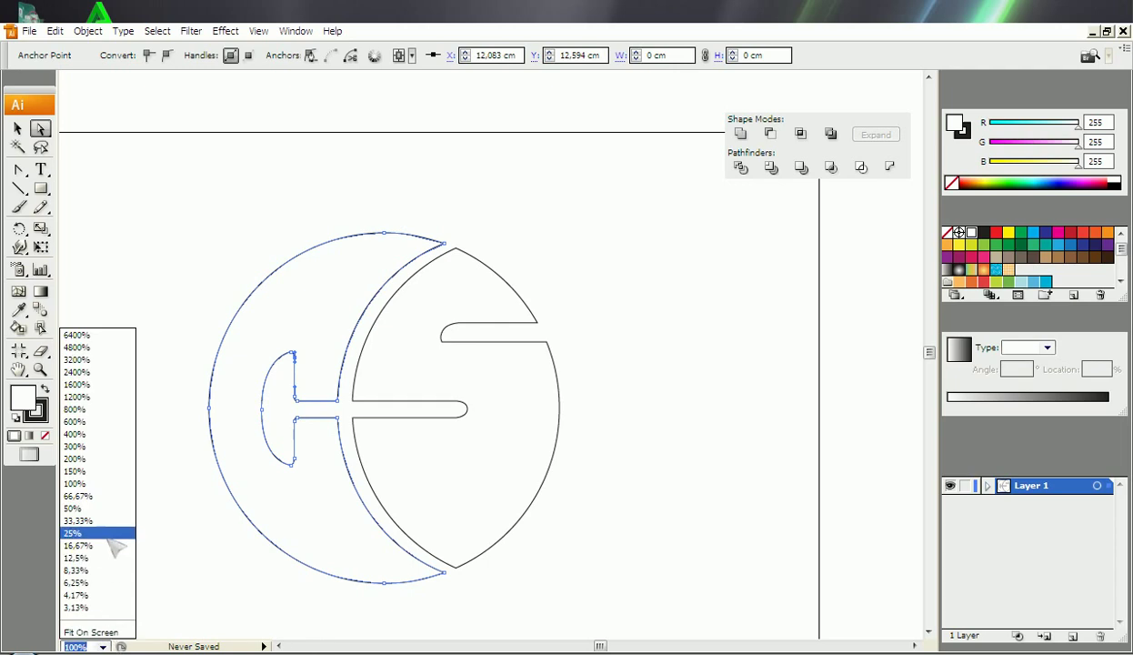
click(98, 472)
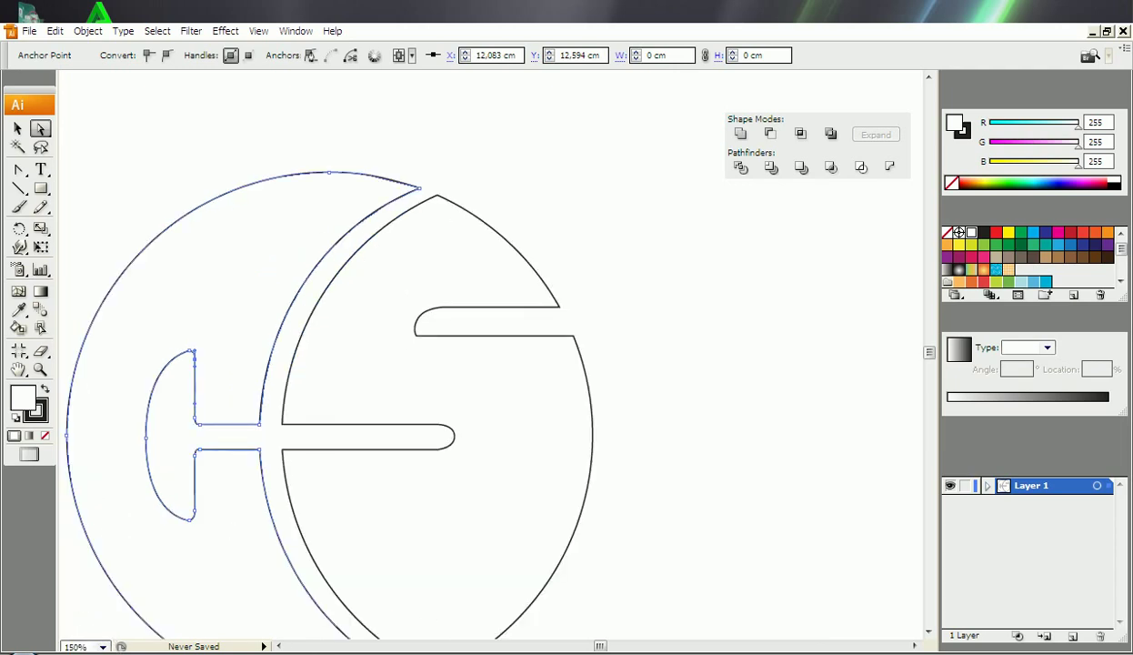
scroll(582, 627, left, 5)
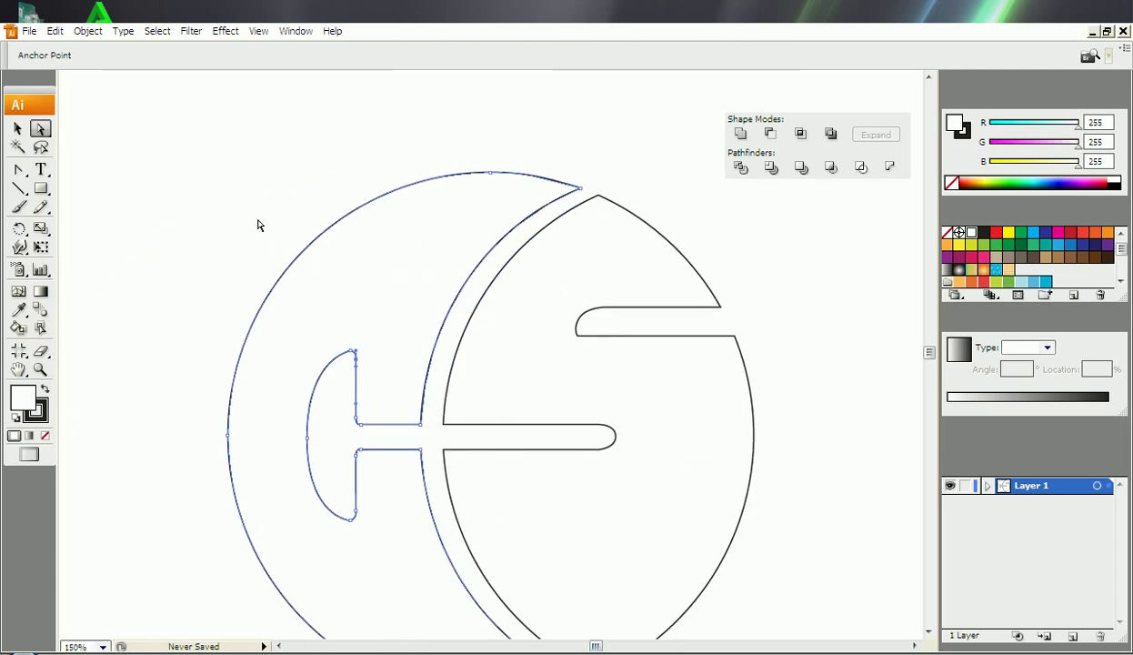
click(359, 395)
click(358, 386)
click(356, 364)
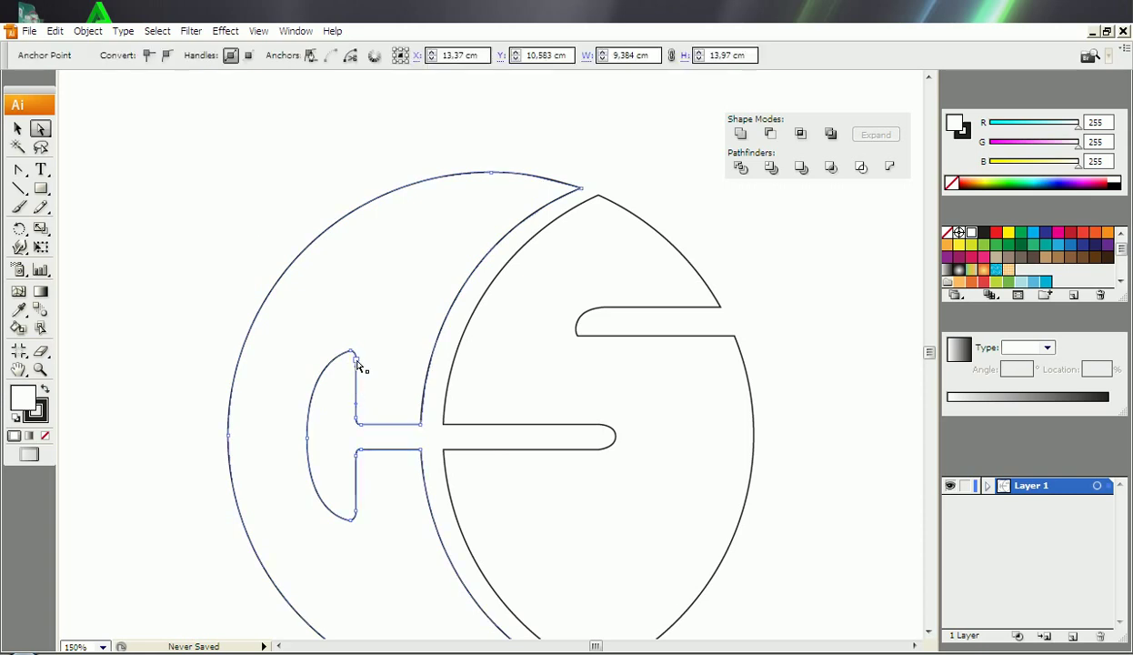
click(355, 359)
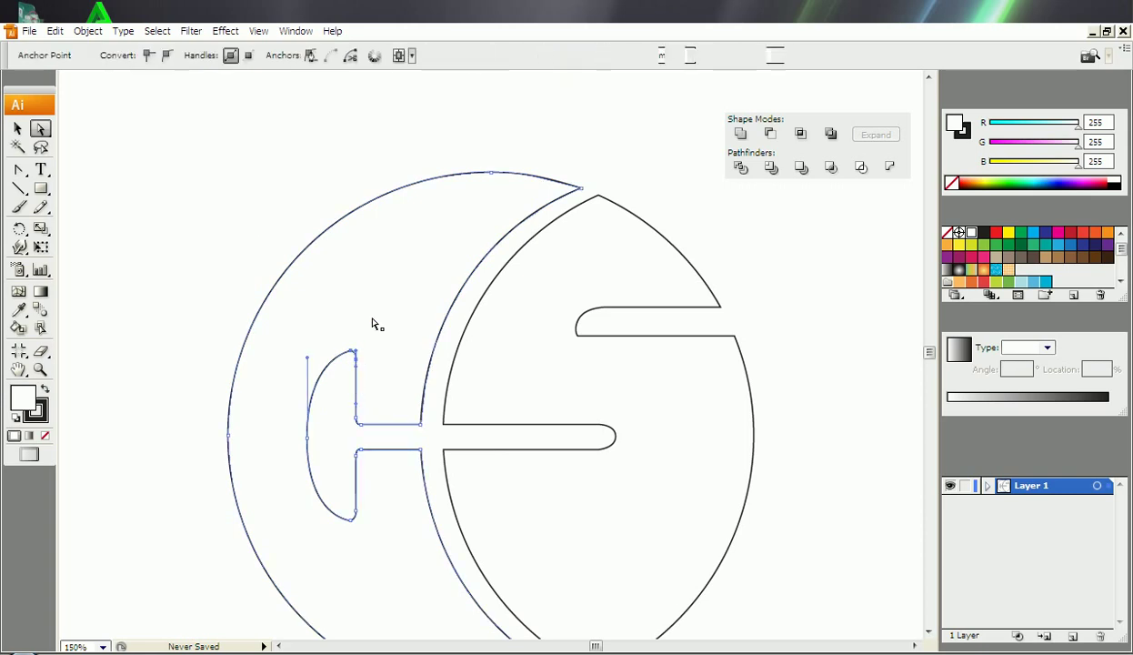
key(Up)
key(Up)
key(Up)
key(Up)
key(Up)
key(Up)
key(Up)
key(Up)
key(Up)
key(Up)
key(Up)
key(Up)
key(Up)
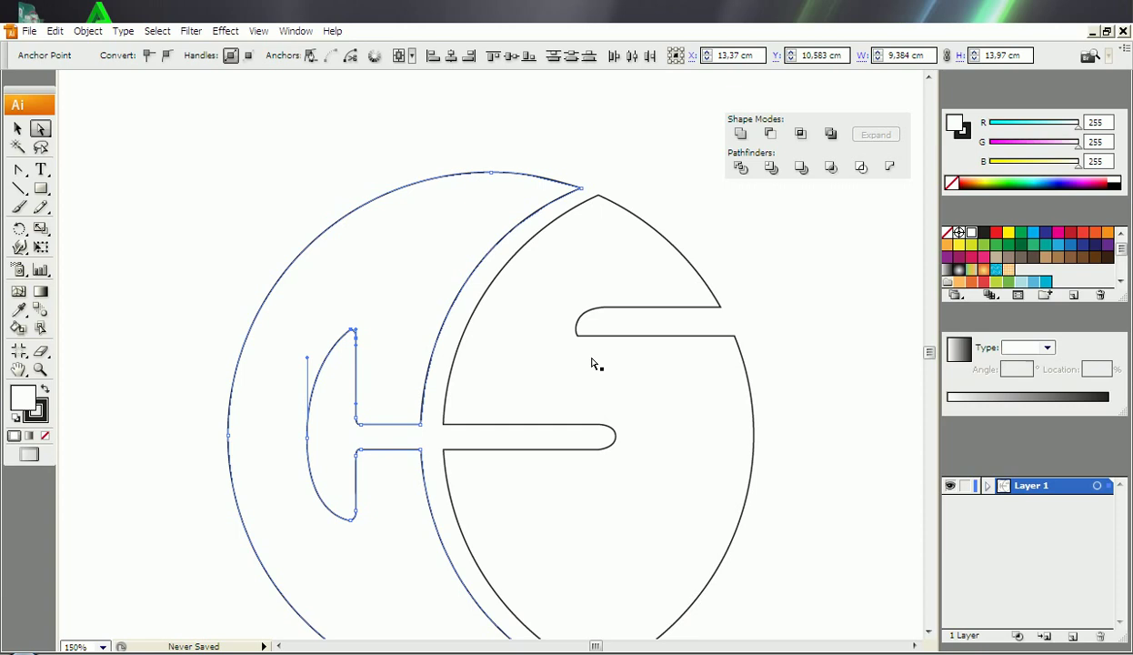
Step: Nudge the inner C curve's bottom point down two steps, then deselect
scroll(385, 409, down, 1)
scroll(379, 402, down, 1)
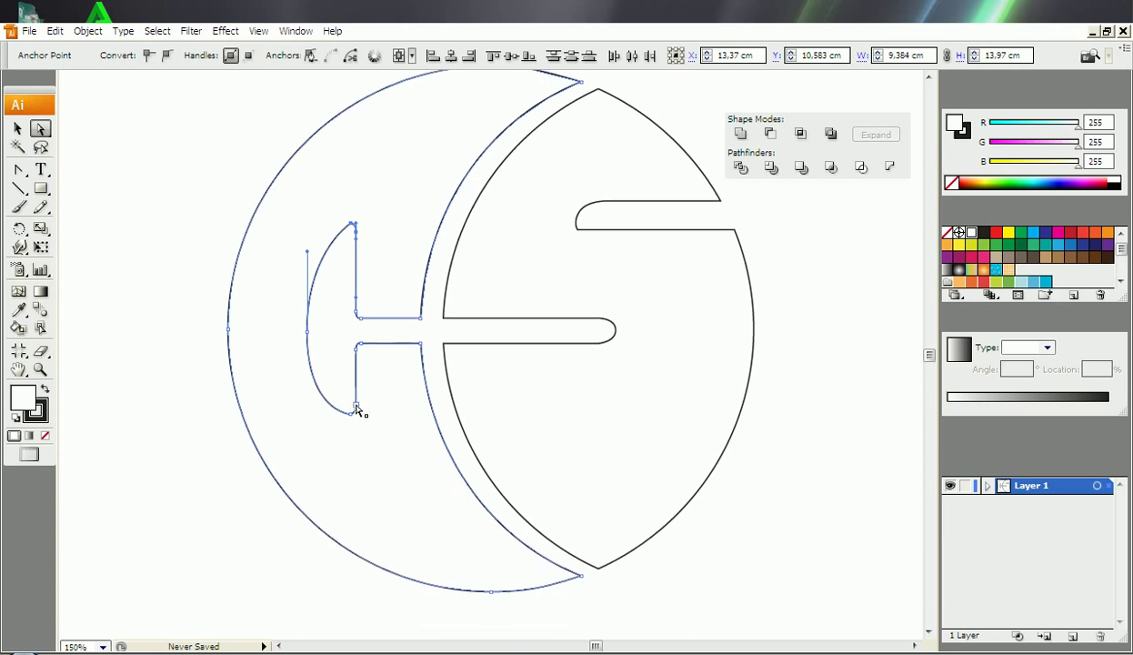
click(355, 409)
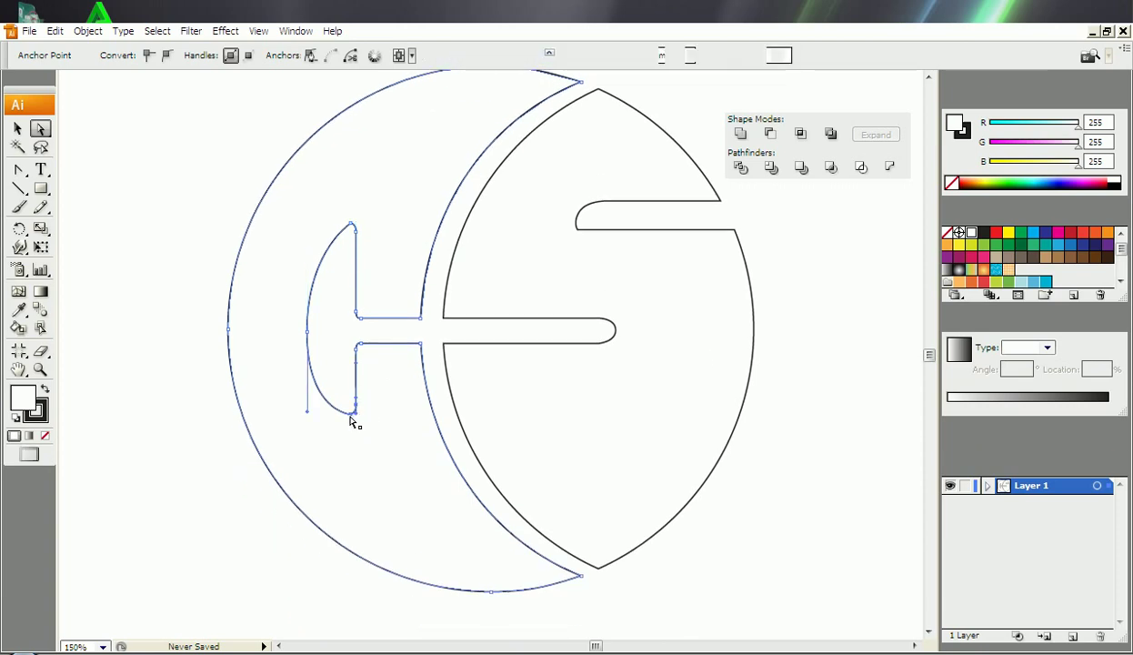
key(Down)
key(Down)
key(Down)
key(Down)
key(Down)
key(Down)
key(Down)
key(Down)
key(Down)
key(Down)
key(Down)
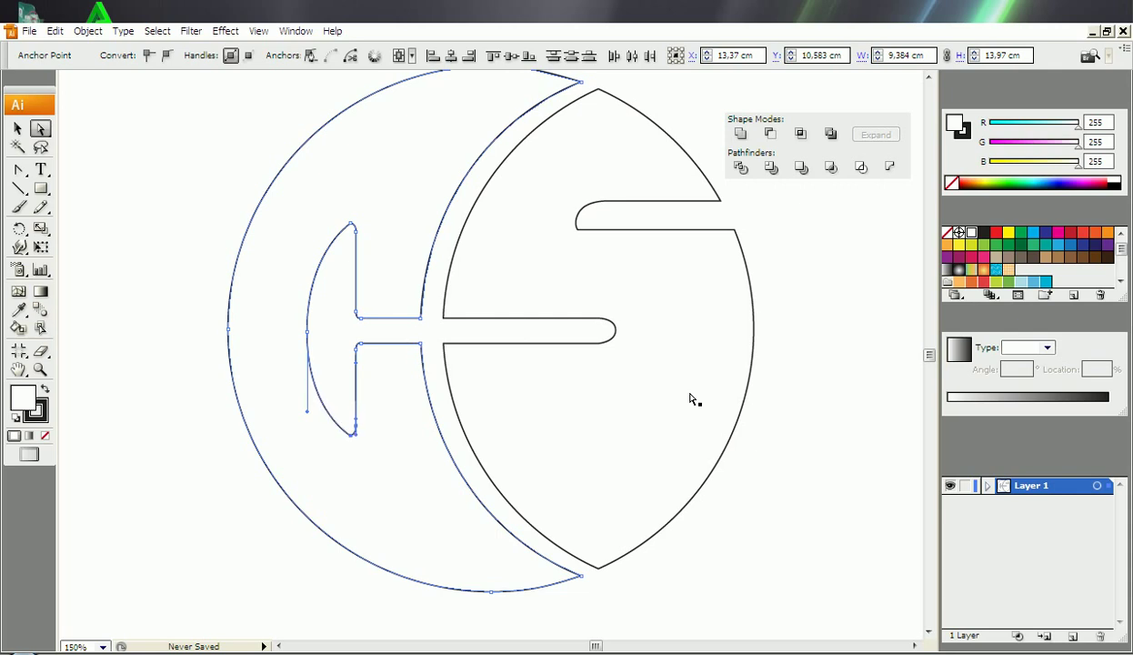
key(Down)
key(Down)
key(Down)
key(Down)
key(Down)
key(Down)
key(Down)
key(Down)
click(867, 320)
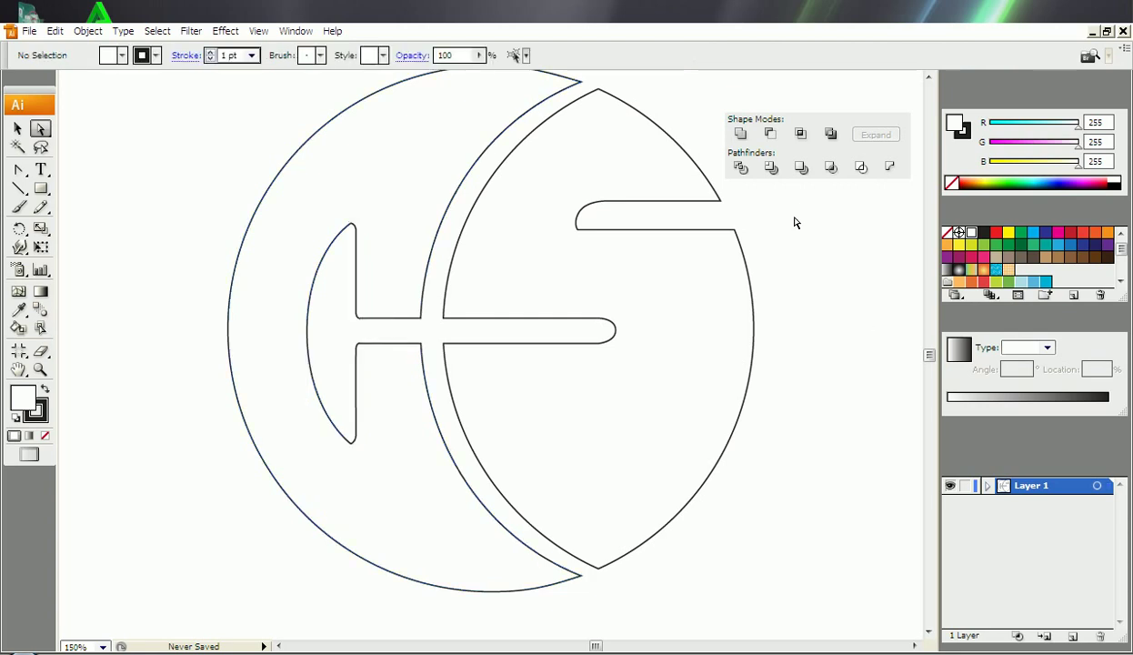
Step: Give both C and S logo pieces a bright red fill and no stroke
click(912, 101)
click(399, 156)
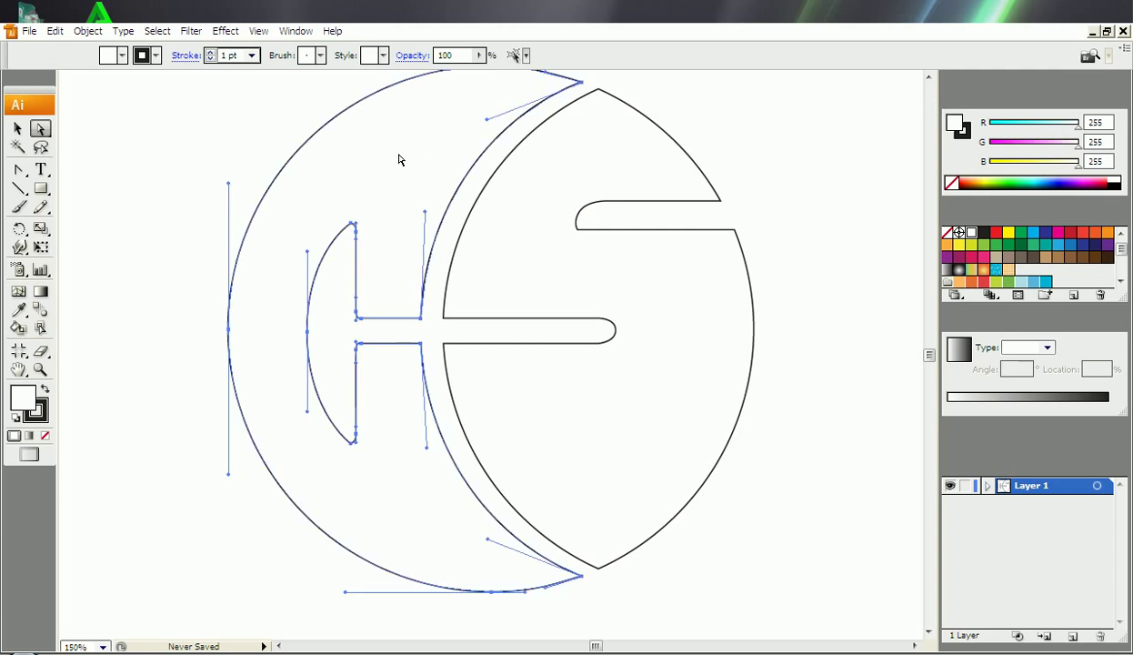
shift+click(618, 285)
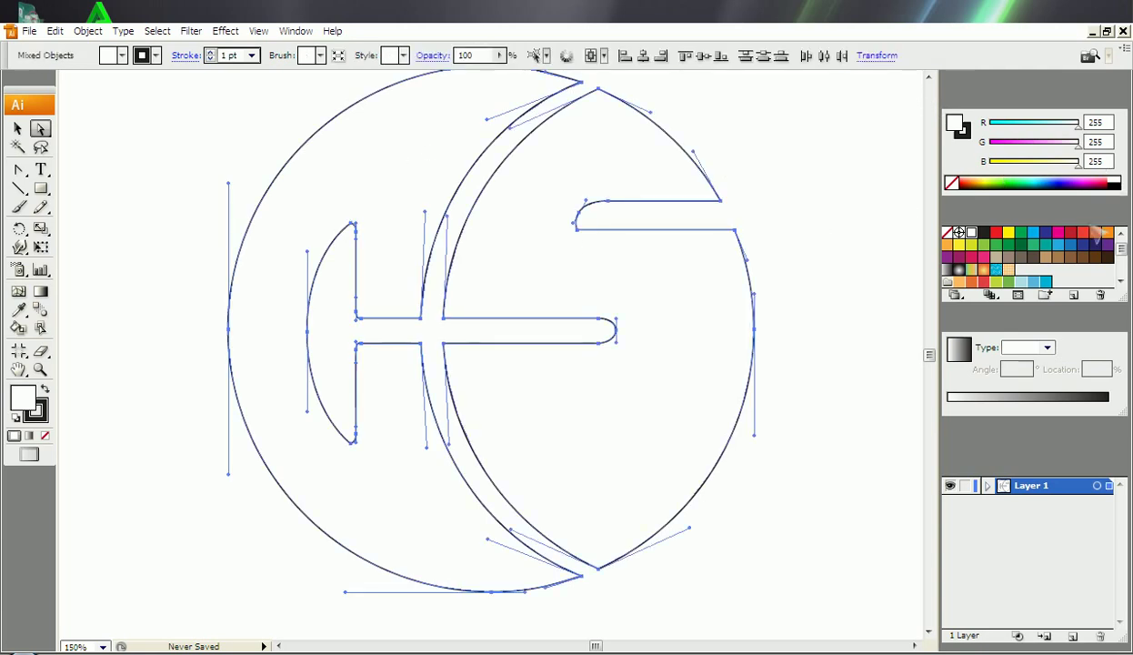
click(996, 234)
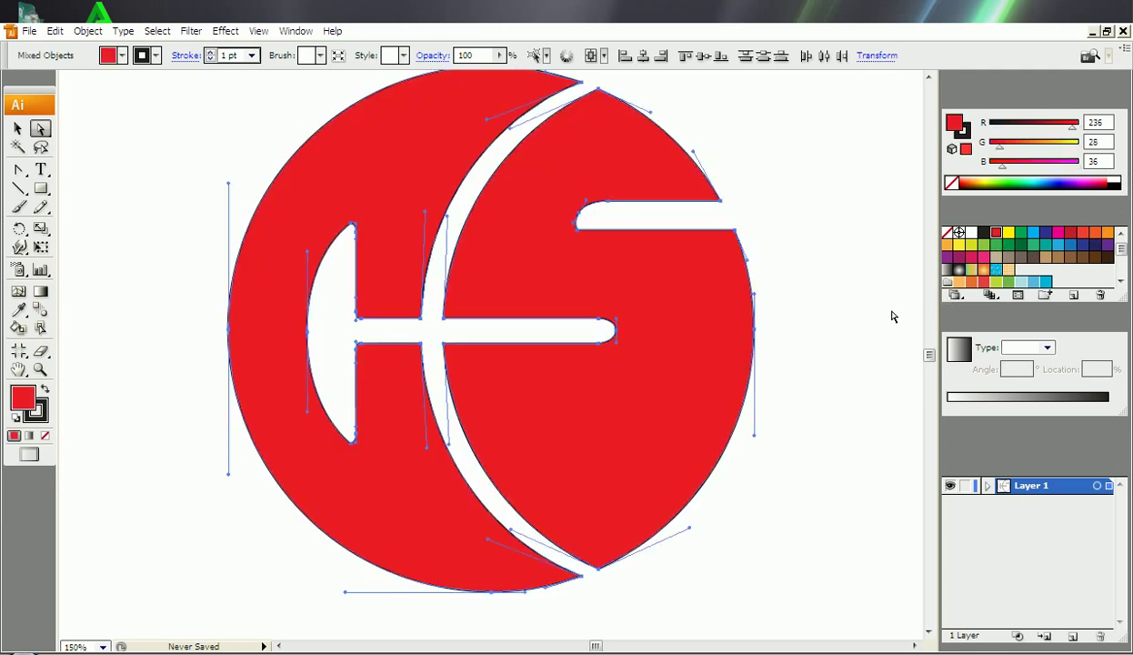
click(964, 131)
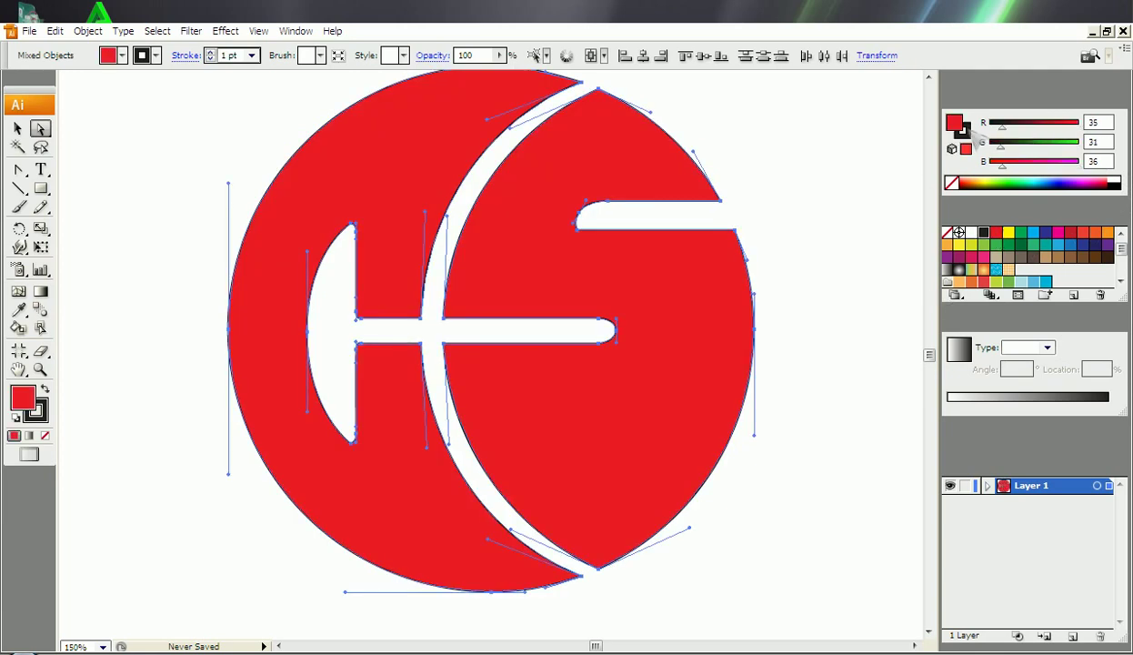
click(952, 184)
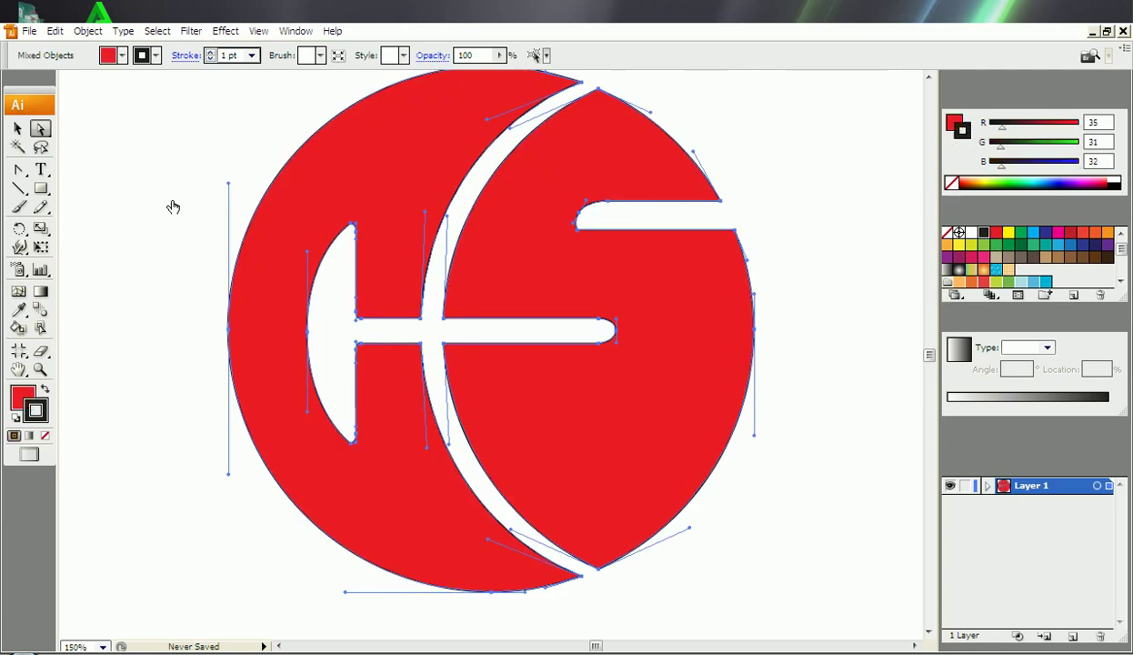
Step: Deselect the artwork and compare it with the reference C&S logo image
click(19, 128)
click(172, 142)
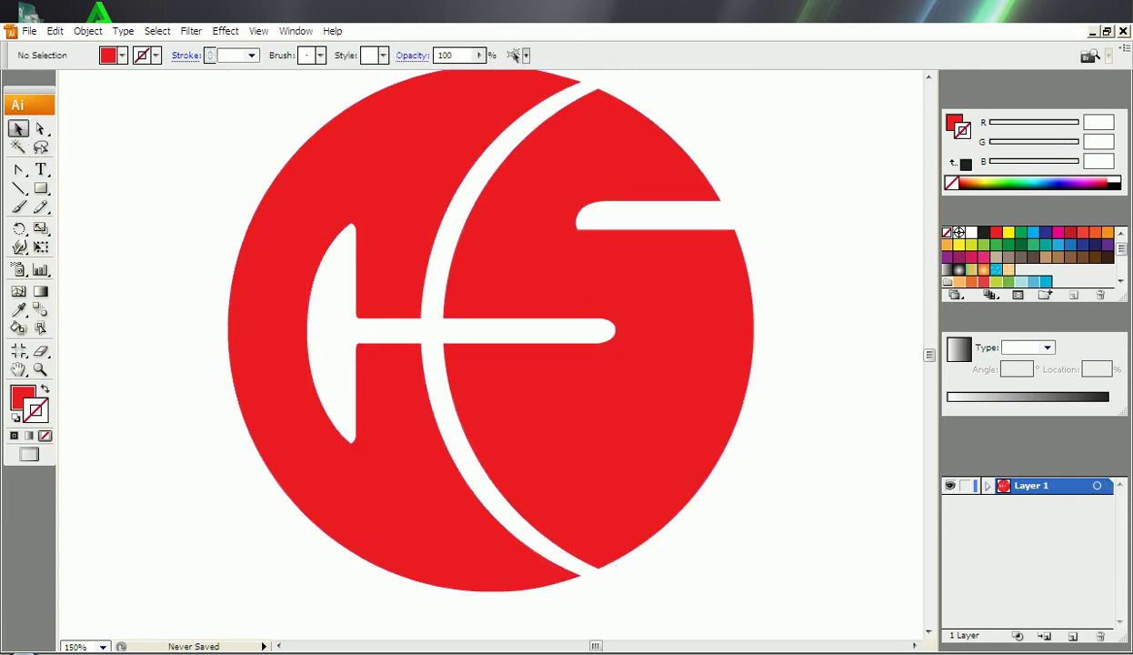
key(alt+Tab)
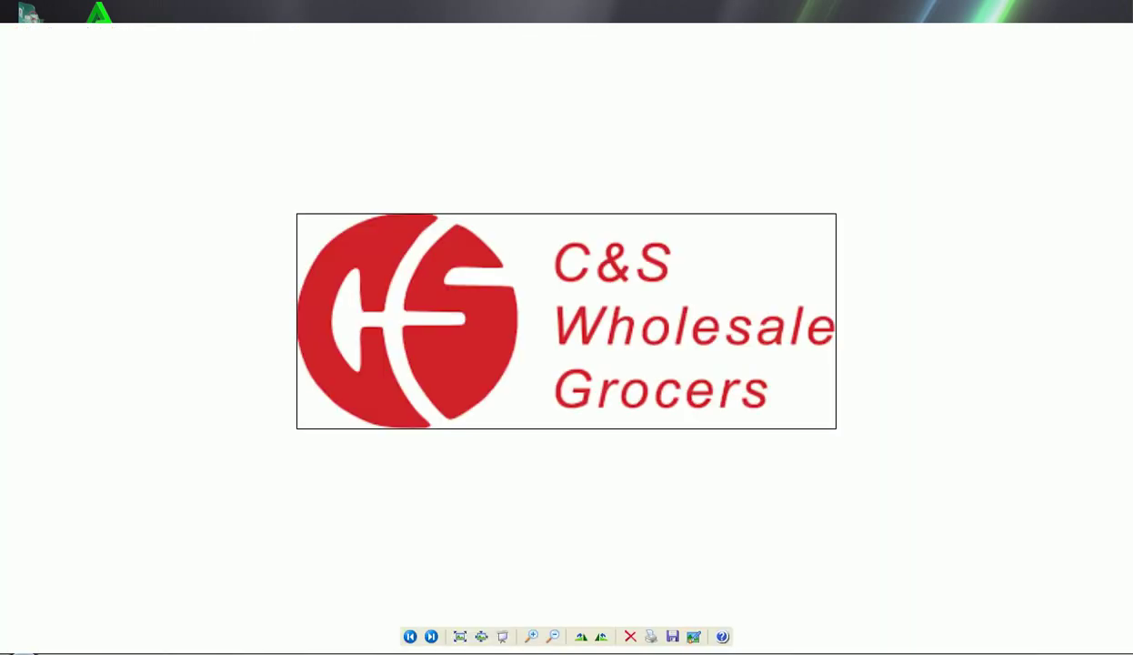
key(alt+Tab)
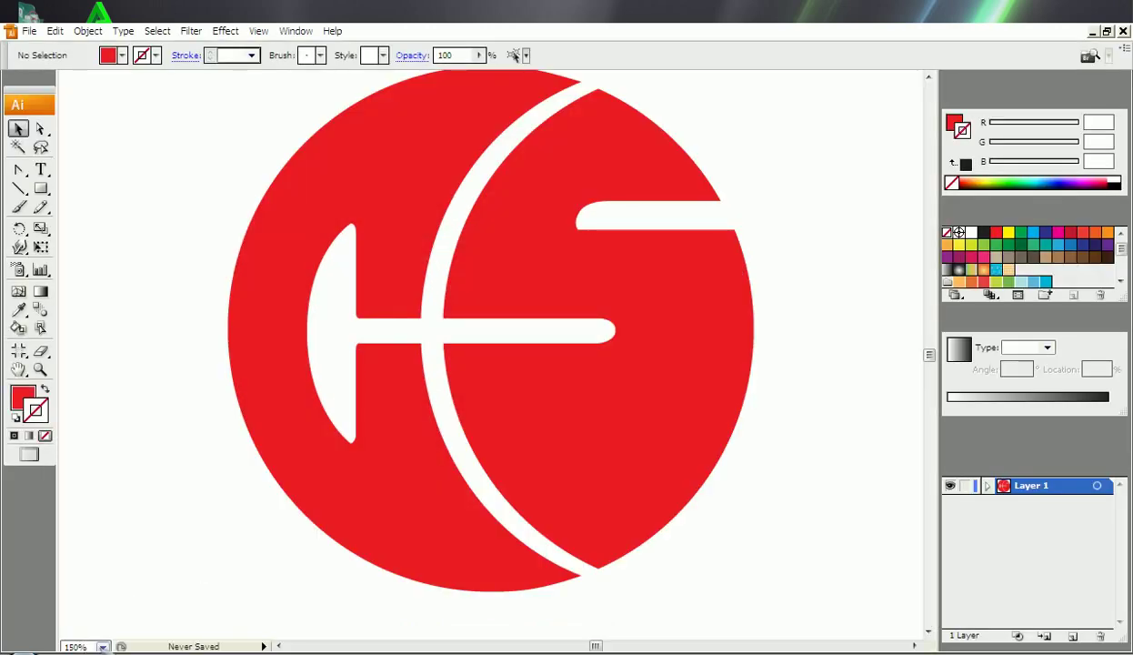
Step: At 100% zoom, shrink the logo and place it in the artboard's upper-left corner
click(103, 646)
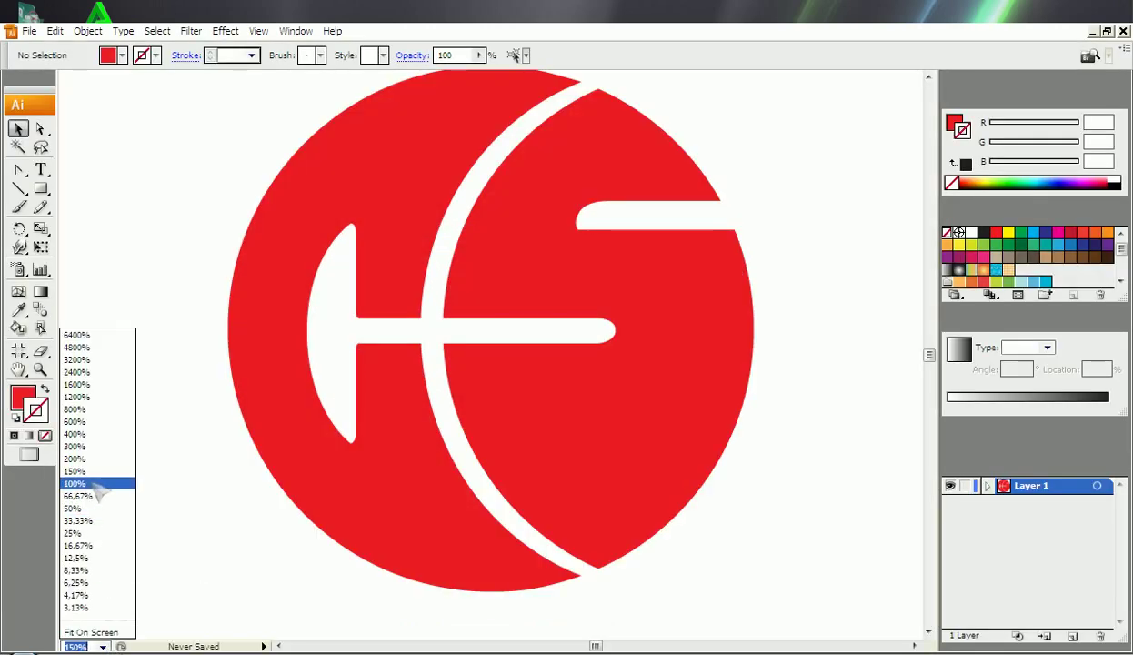
click(94, 483)
drag(274, 140, 662, 519)
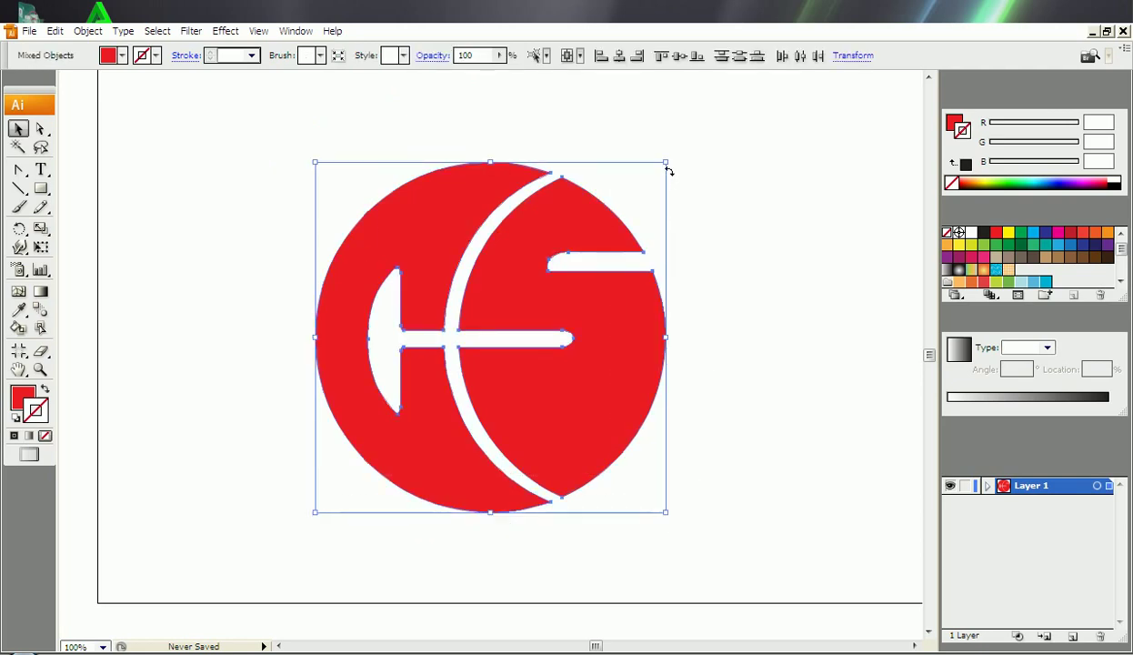
drag(665, 161, 603, 223)
drag(579, 291, 303, 275)
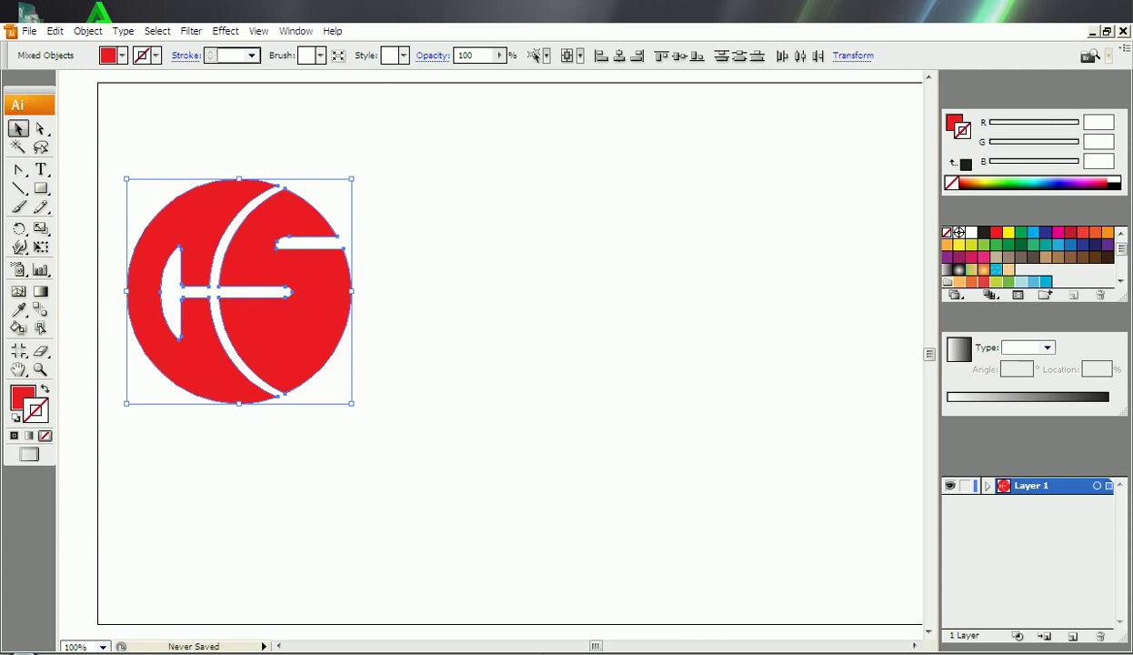
drag(509, 355, 487, 355)
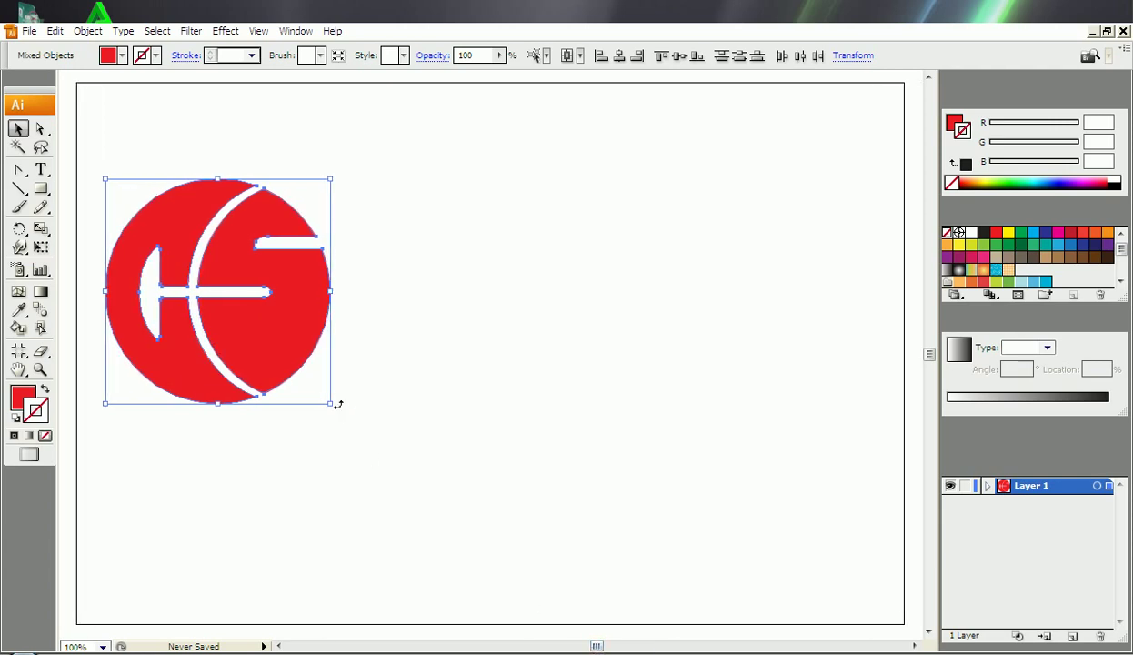
drag(275, 348, 271, 385)
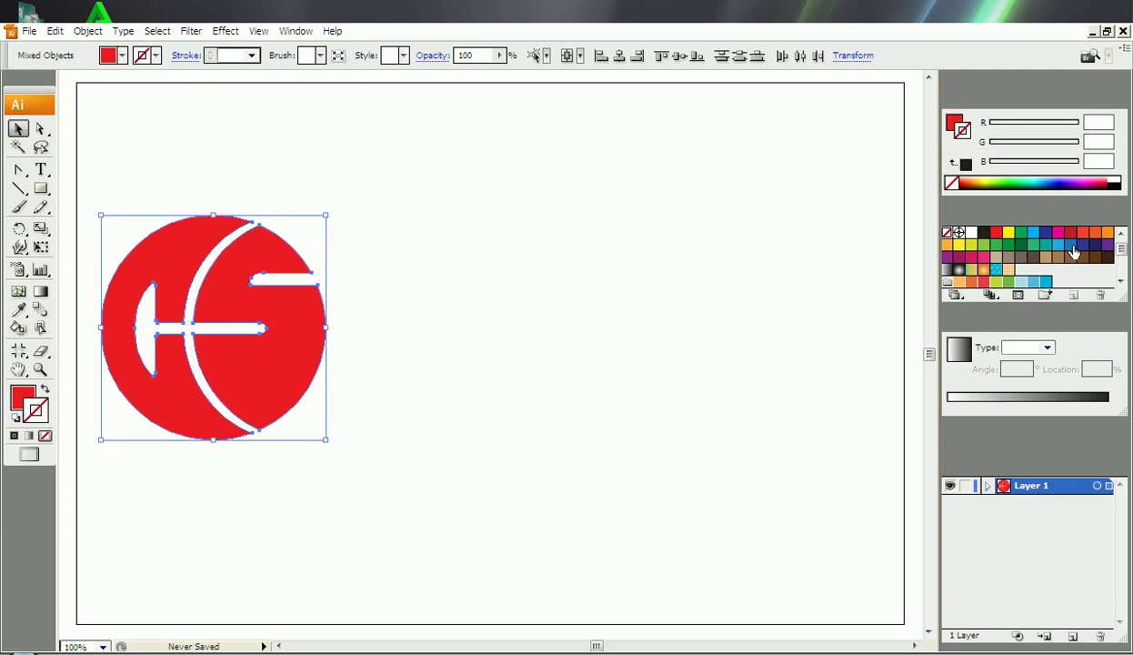
Step: Fill the logo with dark red (190, 30, 45), remove its stroke, and deselect
click(1071, 236)
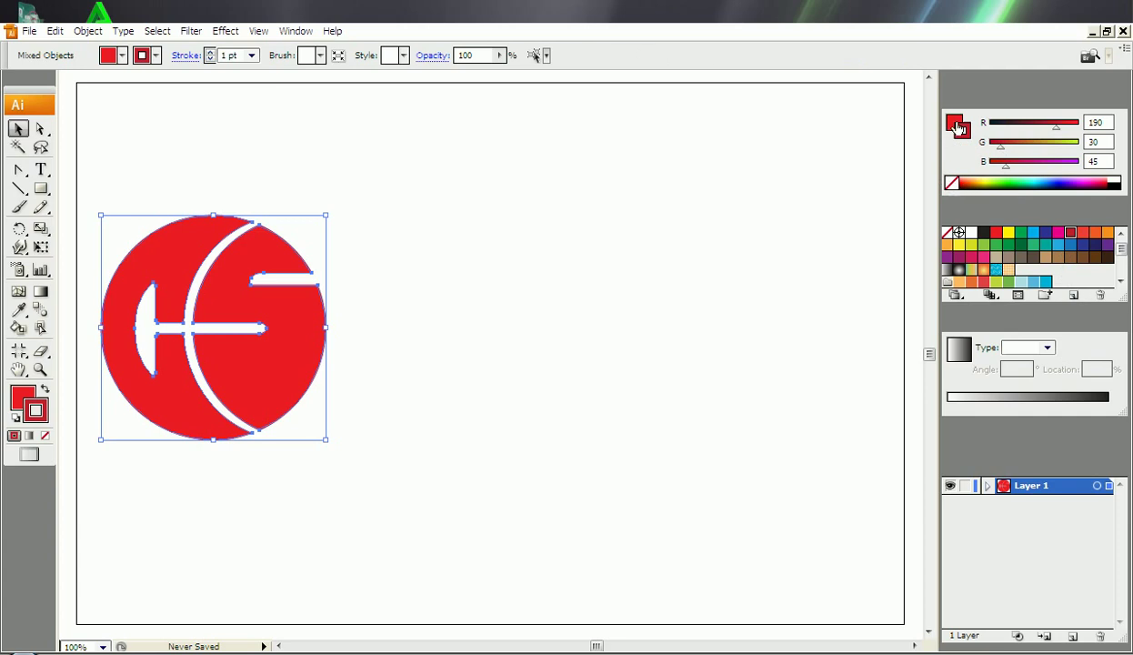
click(949, 182)
click(951, 119)
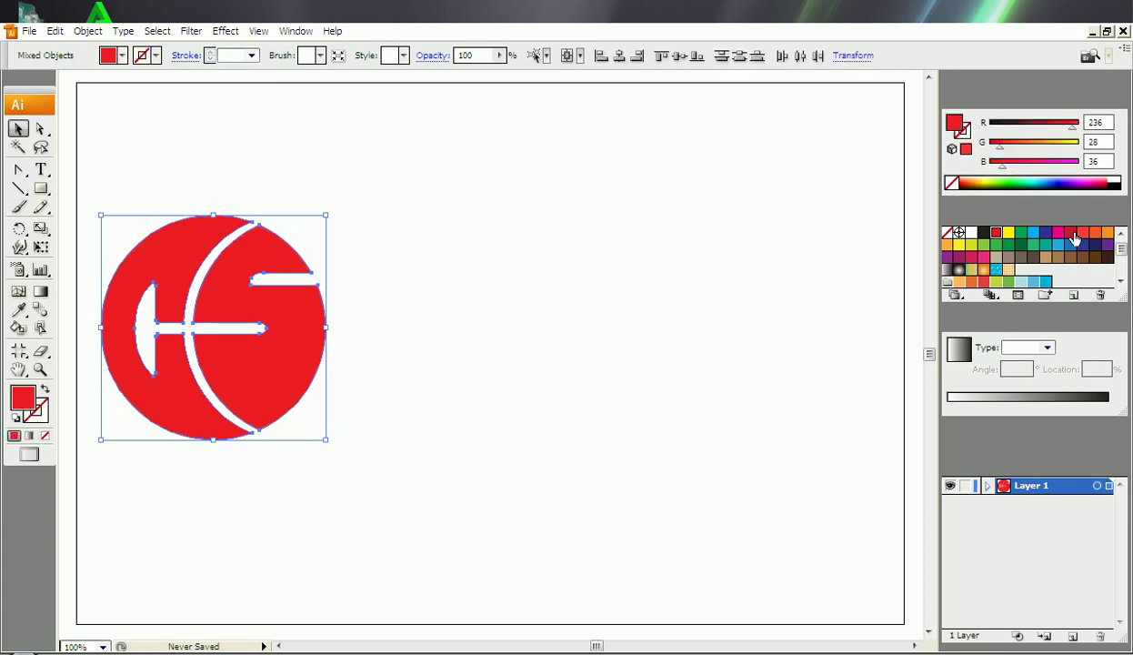
click(1071, 234)
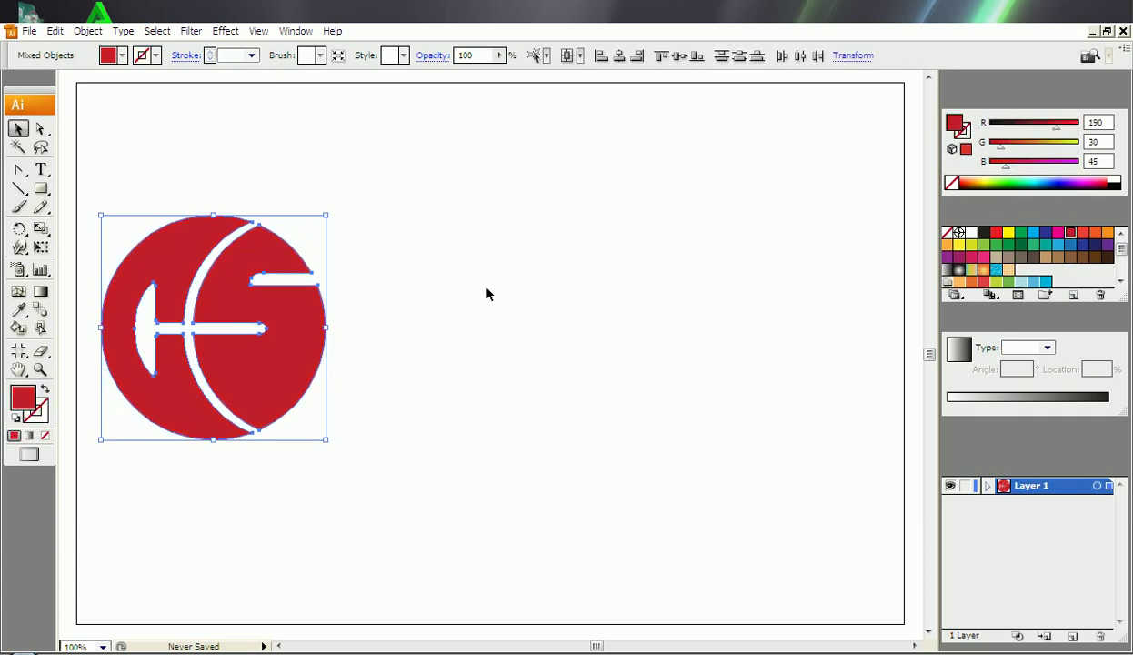
click(634, 554)
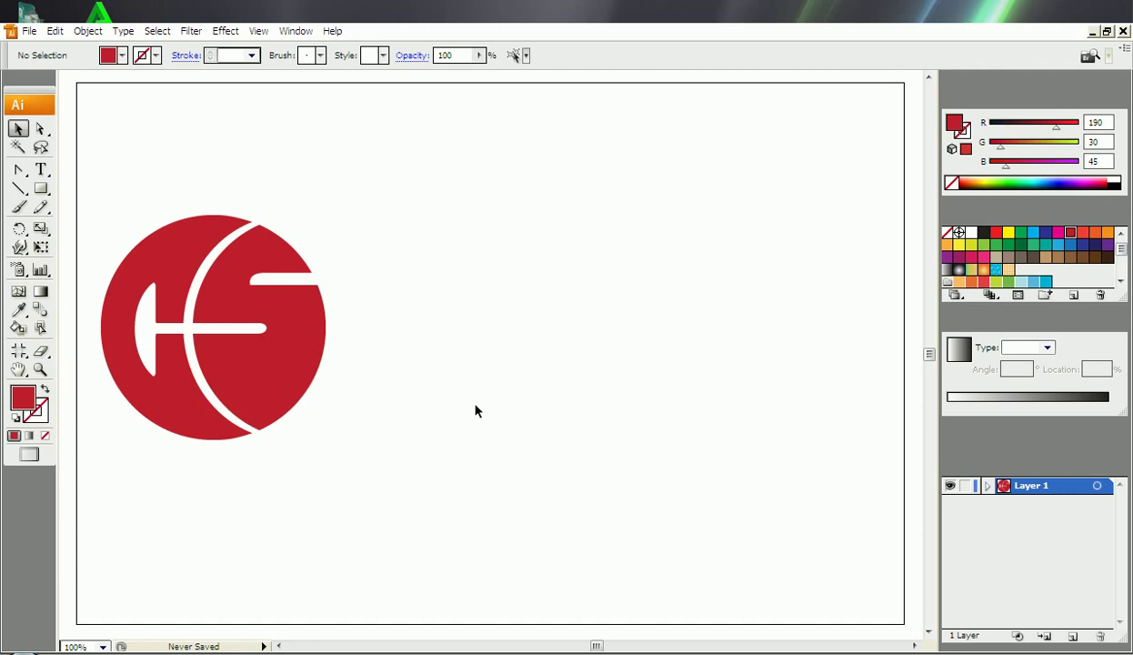
Step: Shift the S-shaped piece right to X 7,62 cm over the circle's edge, then select it with the circle
click(40, 129)
click(290, 326)
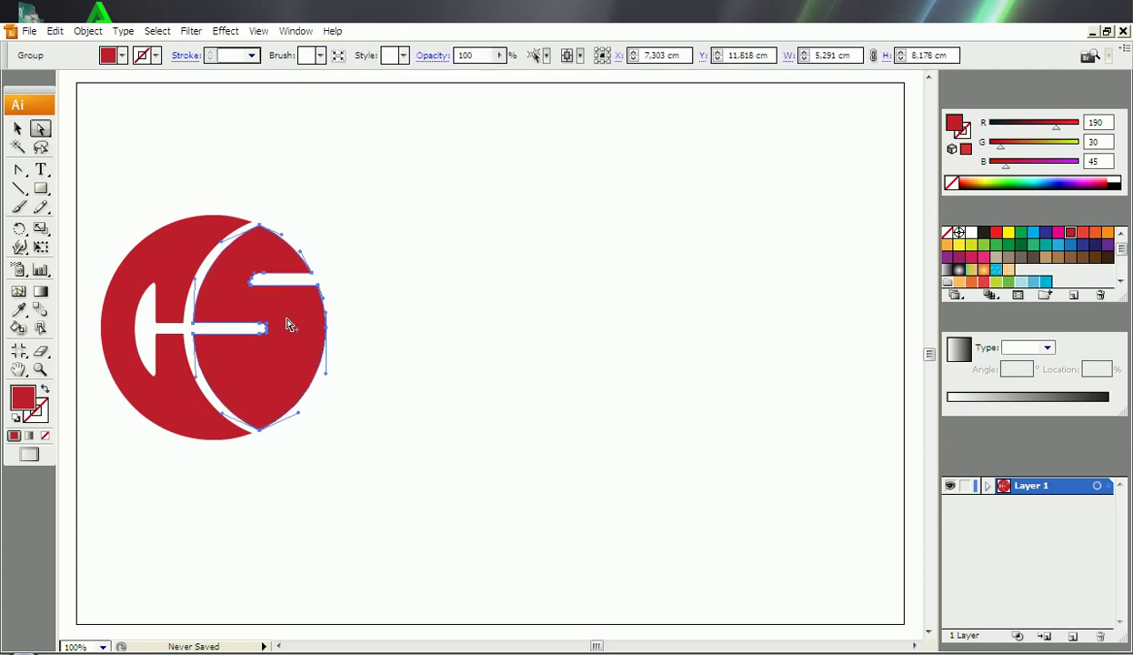
click(18, 128)
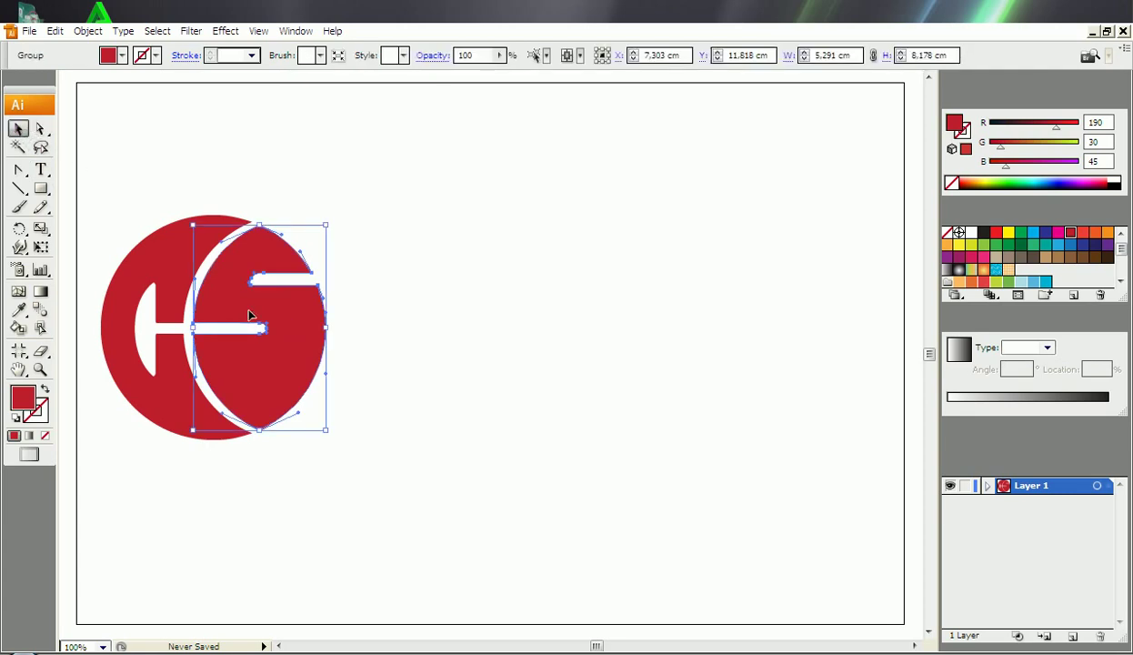
drag(252, 315, 260, 315)
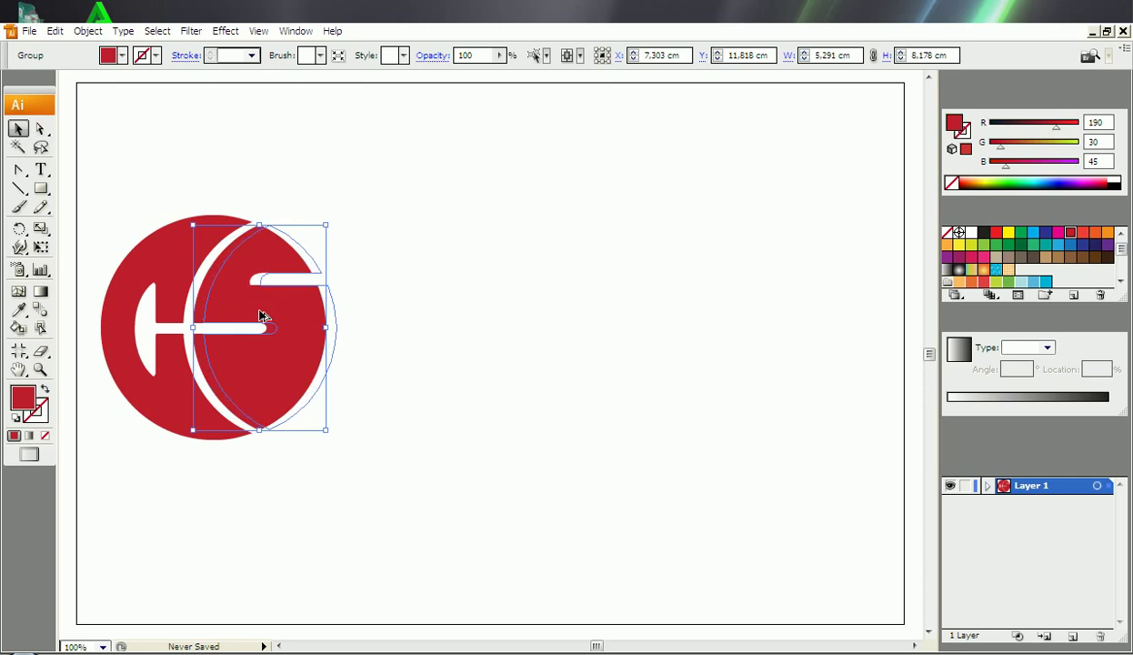
drag(261, 316, 266, 317)
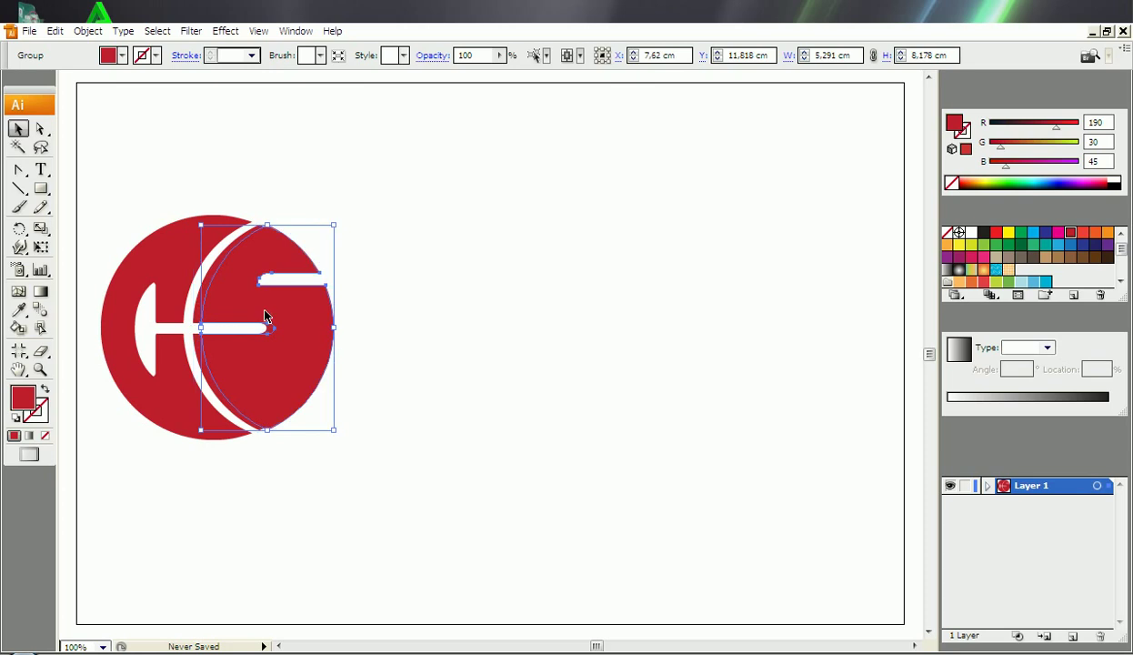
click(40, 128)
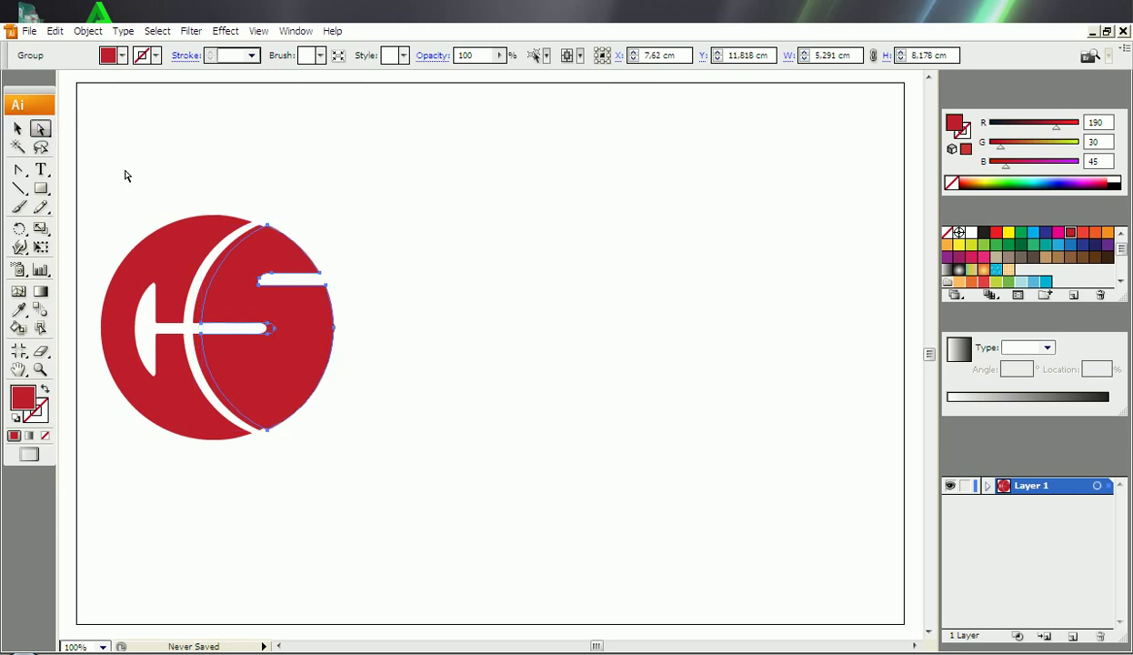
click(205, 298)
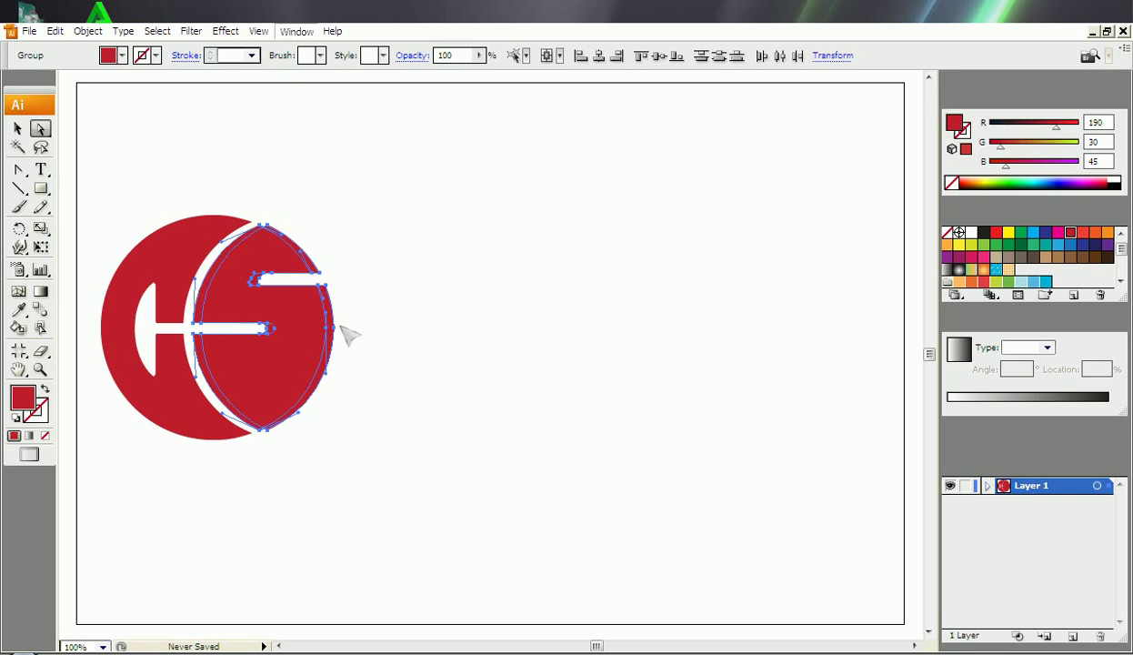
Step: Divide the S and circle with Pathfinder and delete the two thin pieces beside the white arc
key(ctrl+shift+F9)
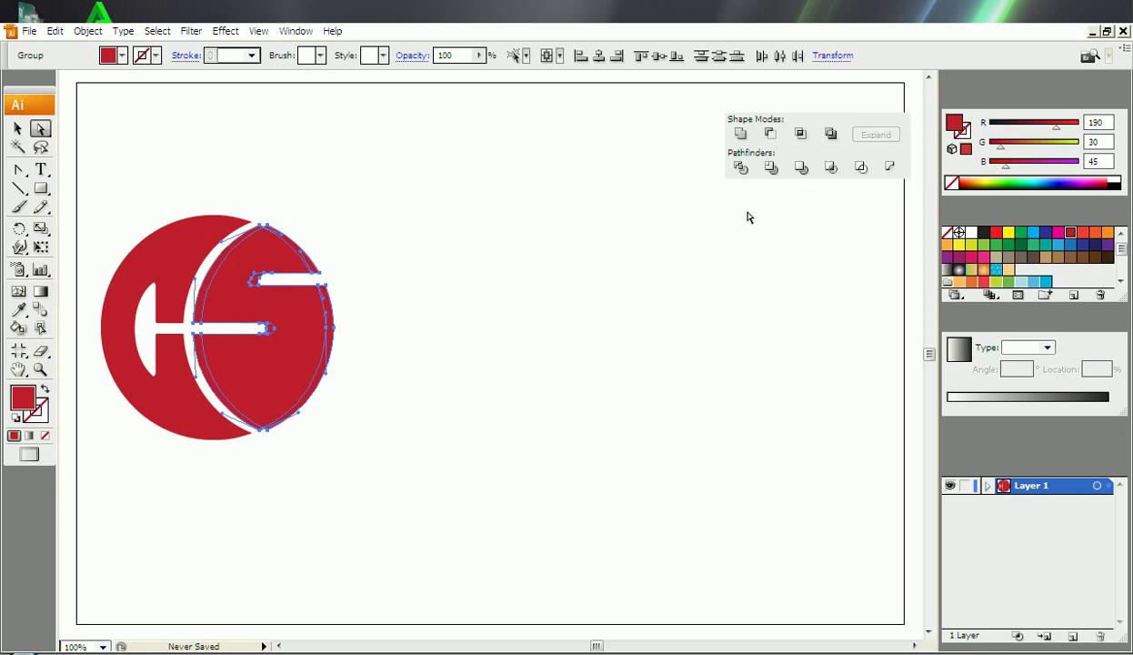
click(741, 169)
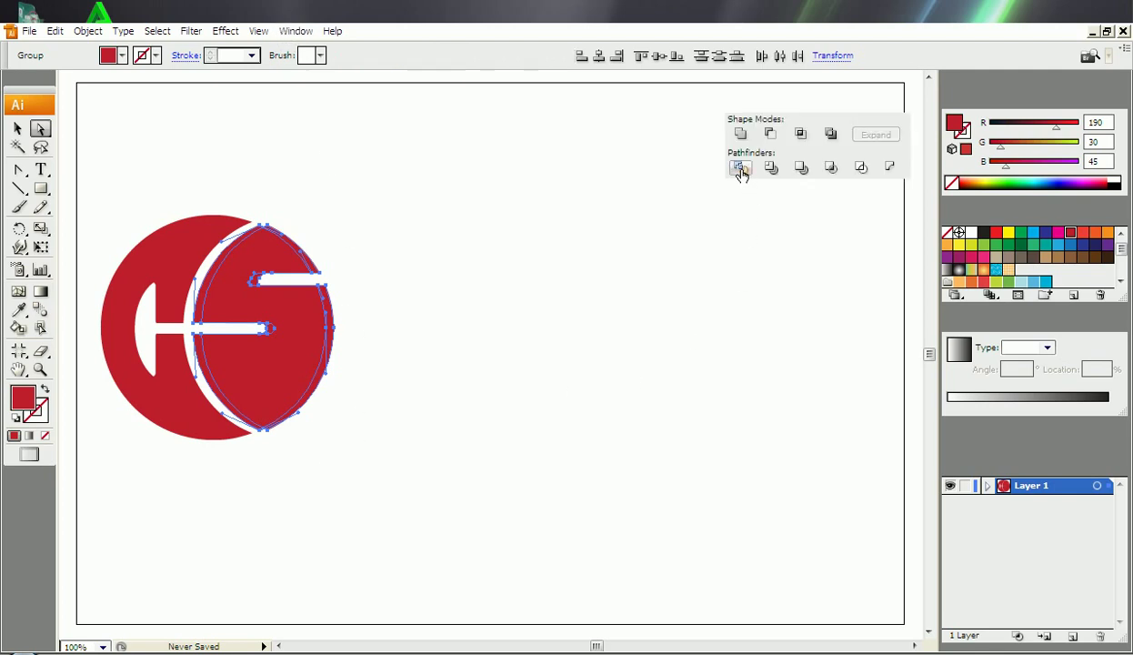
click(218, 261)
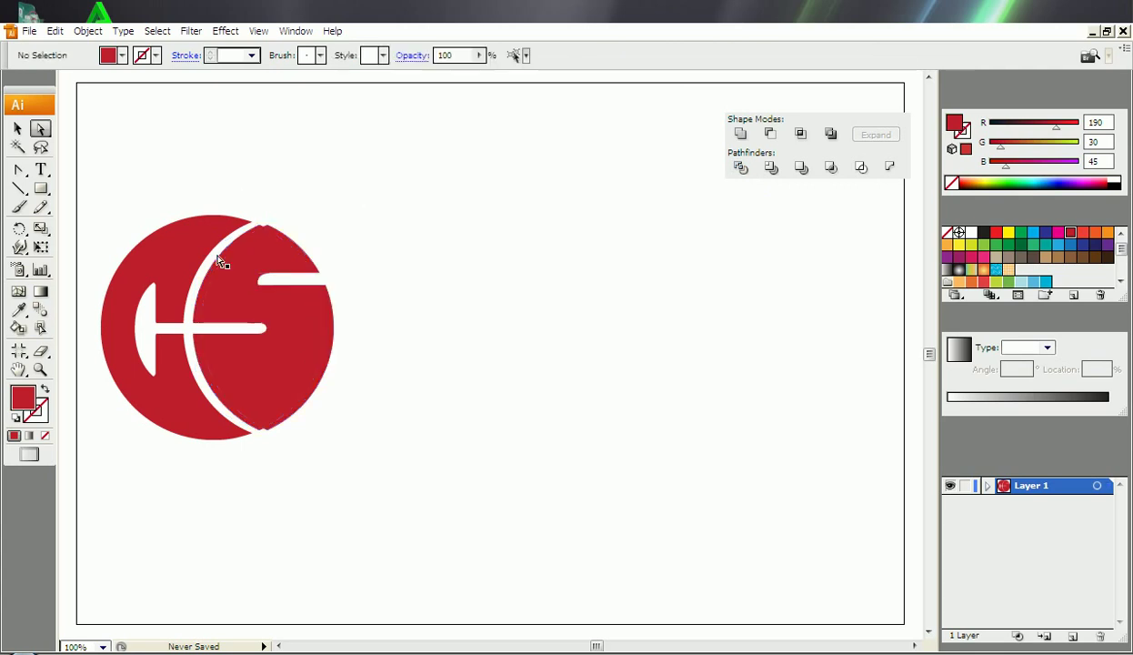
click(210, 281)
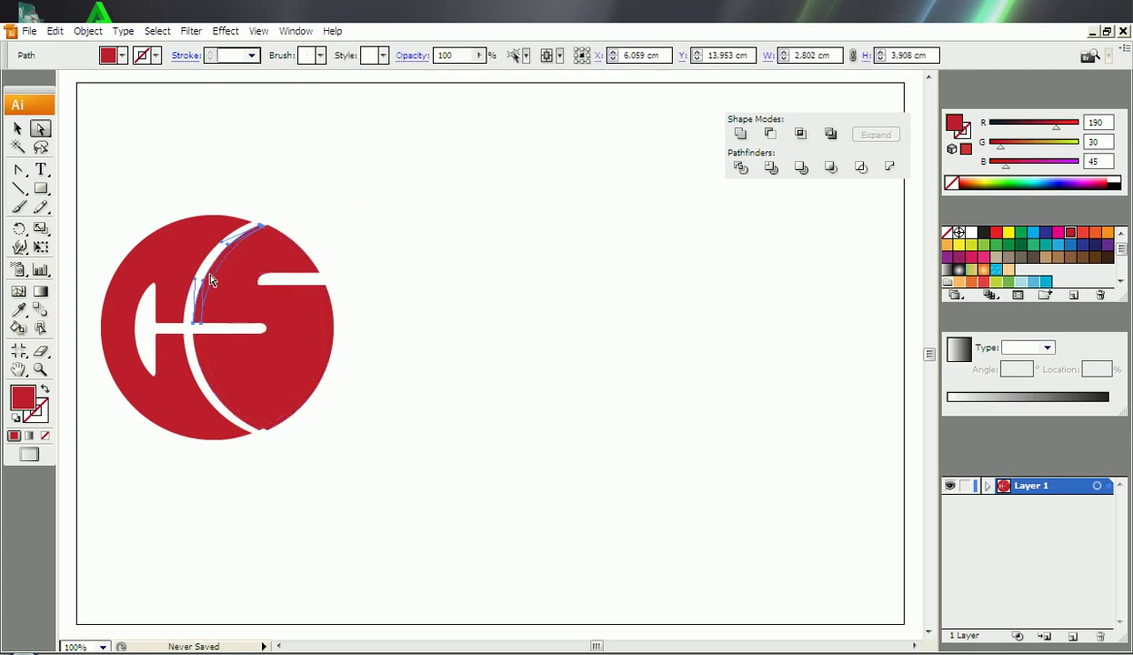
key(Delete)
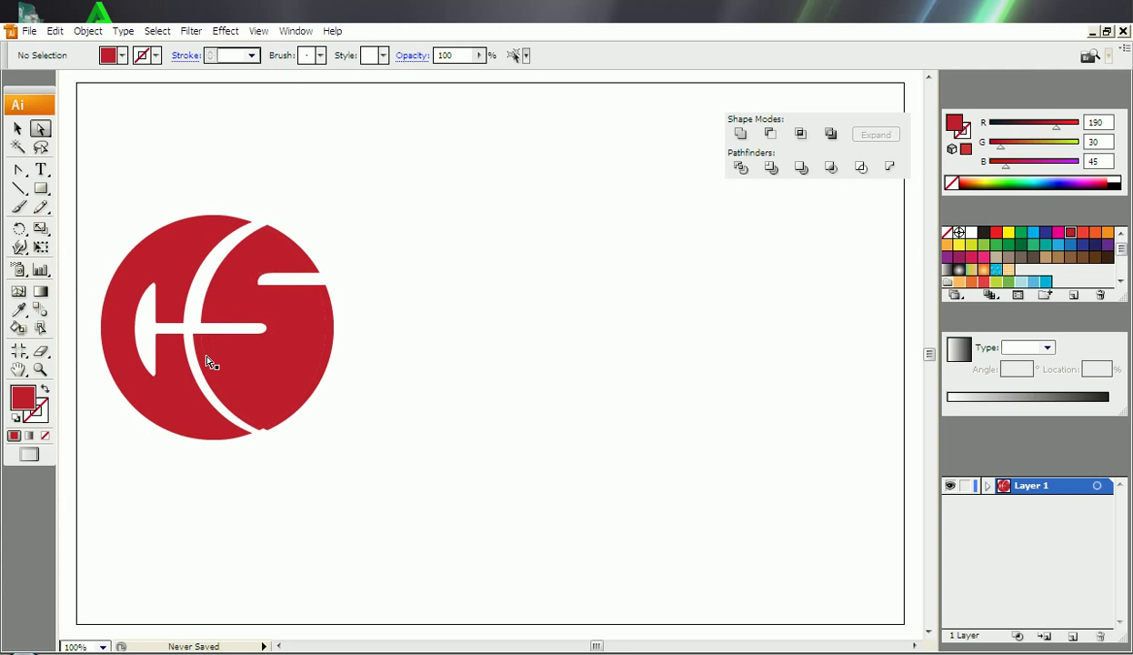
click(200, 352)
key(Delete)
Step: Delete the sliver at the circle's right edge and the upper-right arc segment
click(331, 309)
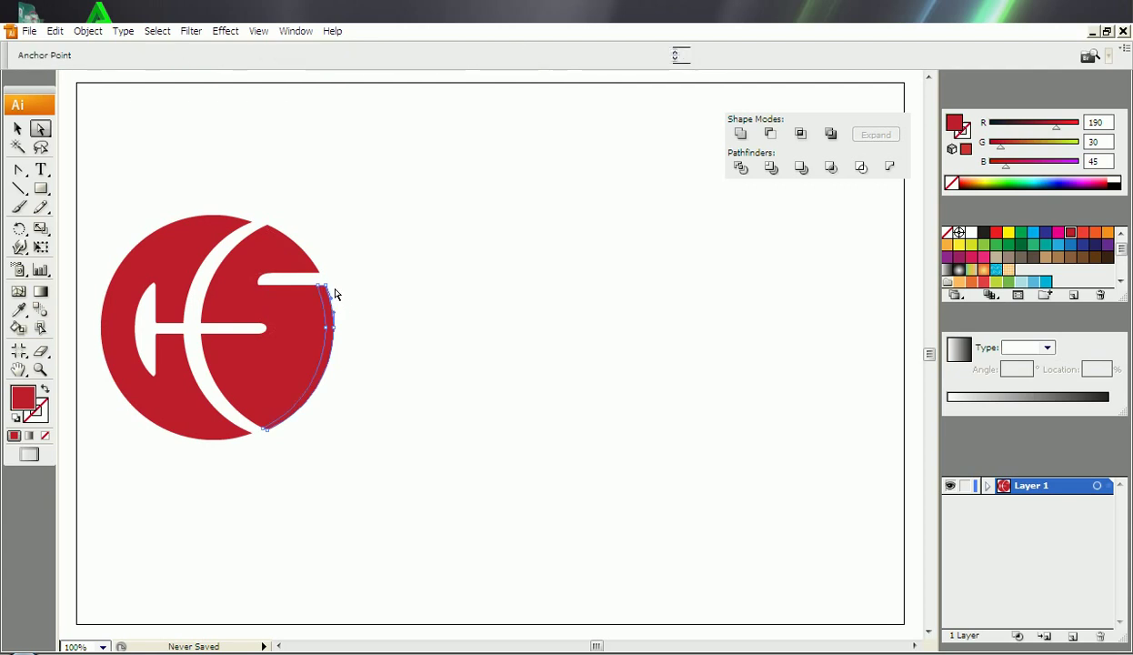
click(324, 279)
key(Delete)
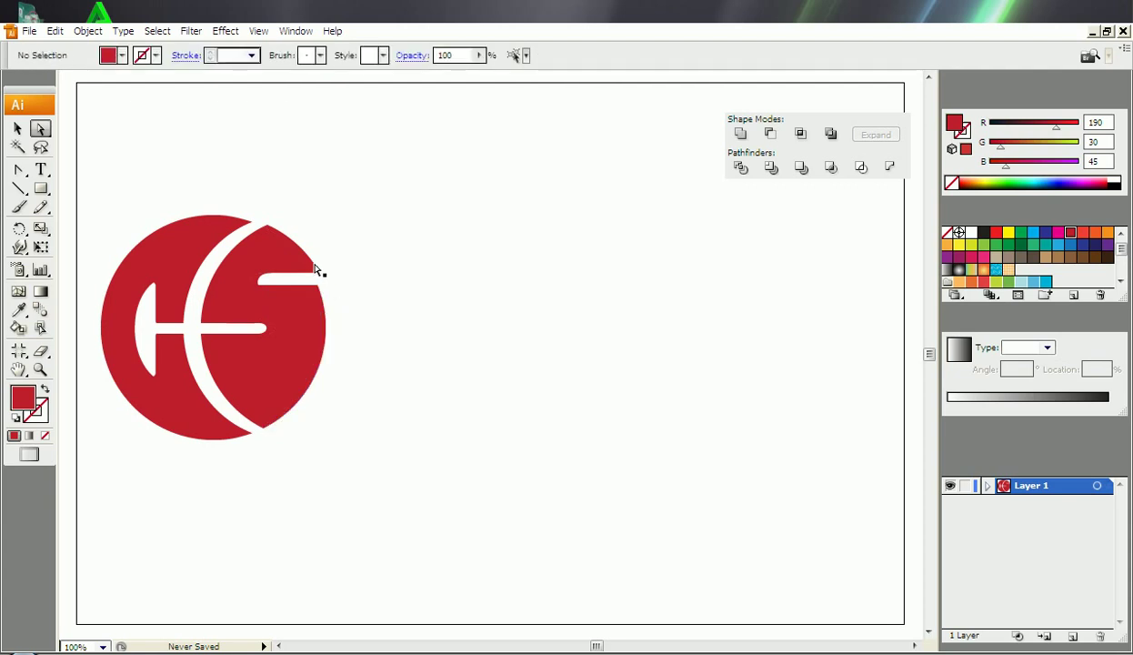
click(312, 266)
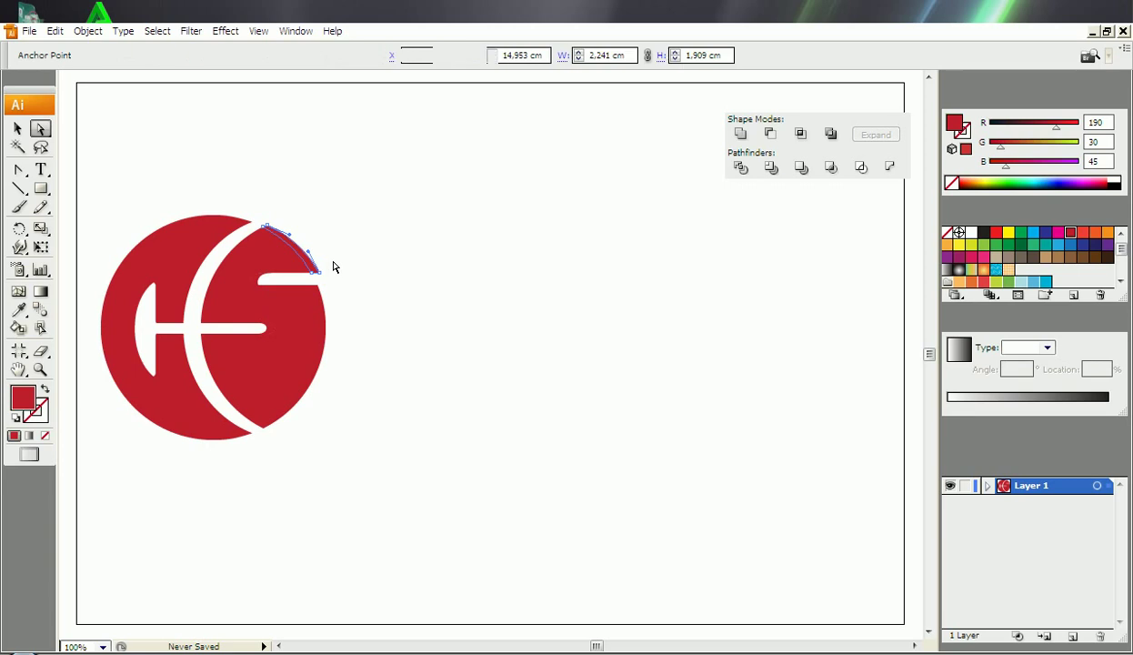
key(Delete)
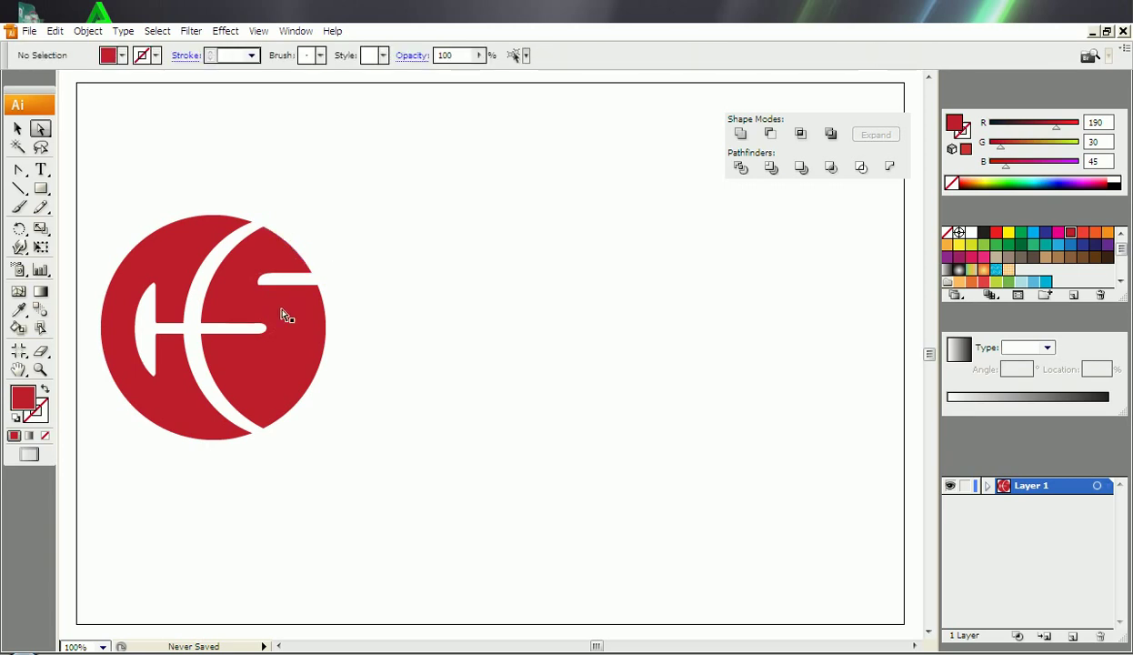
Step: Delete the leftover bar-end piece and compare the monogram against the reference logo image
click(270, 330)
key(Delete)
key(alt+Tab)
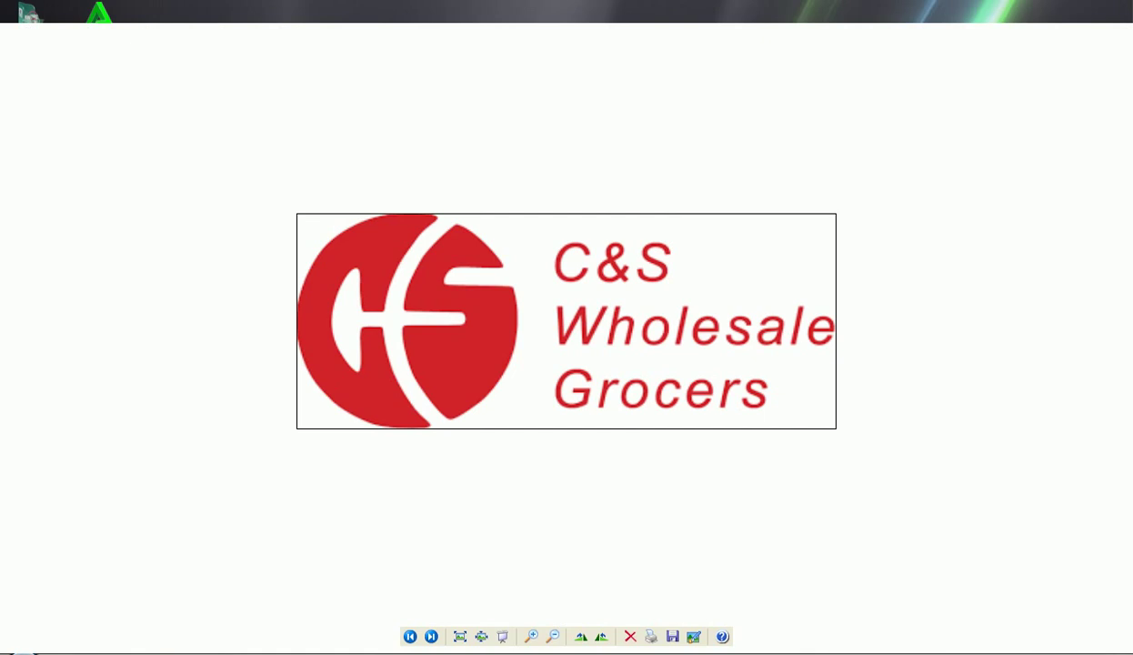
key(alt+Tab)
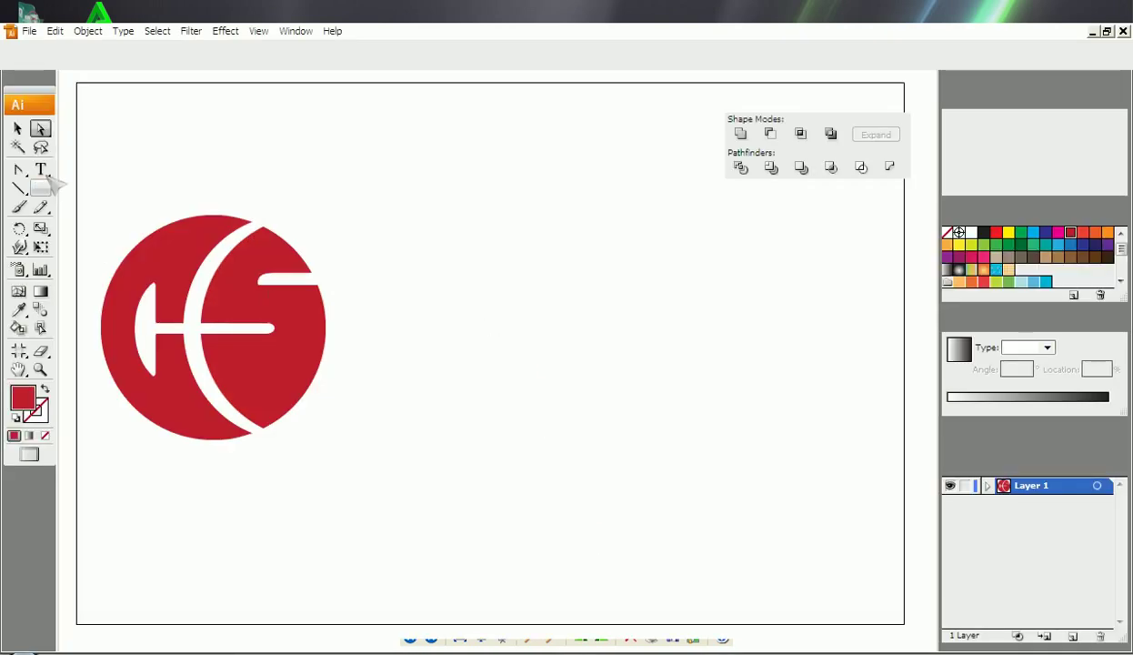
click(40, 169)
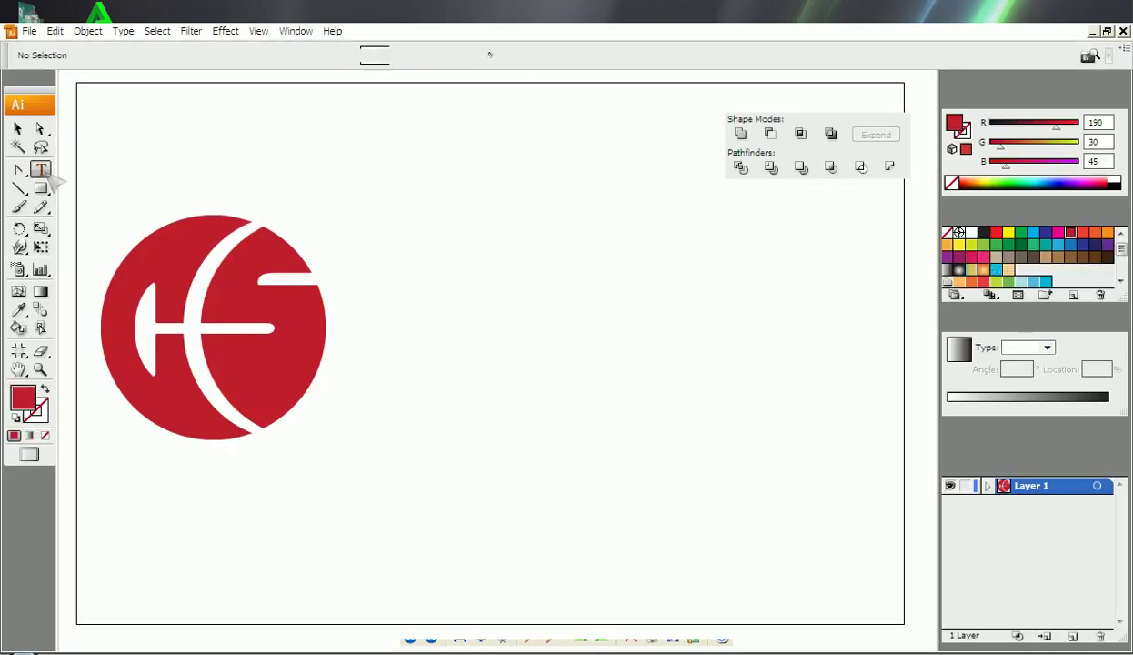
Step: Type 'C & S' at 50 pt to the right of the circle and check the reference
click(390, 249)
click(531, 56)
text(50)
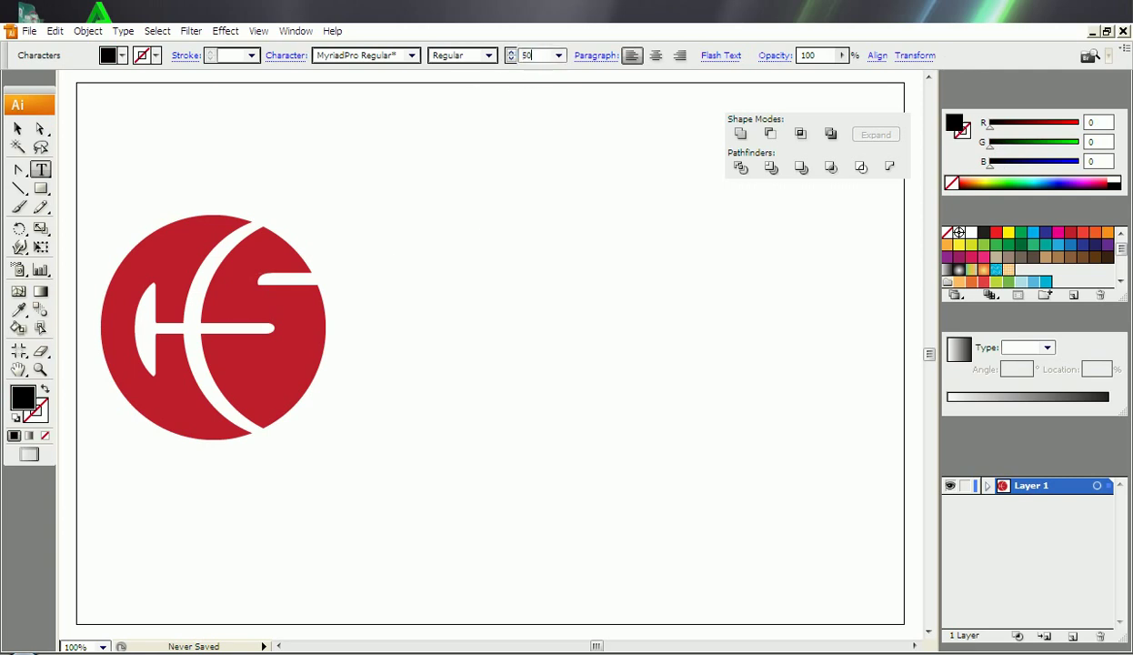
key(Return)
text(C & S)
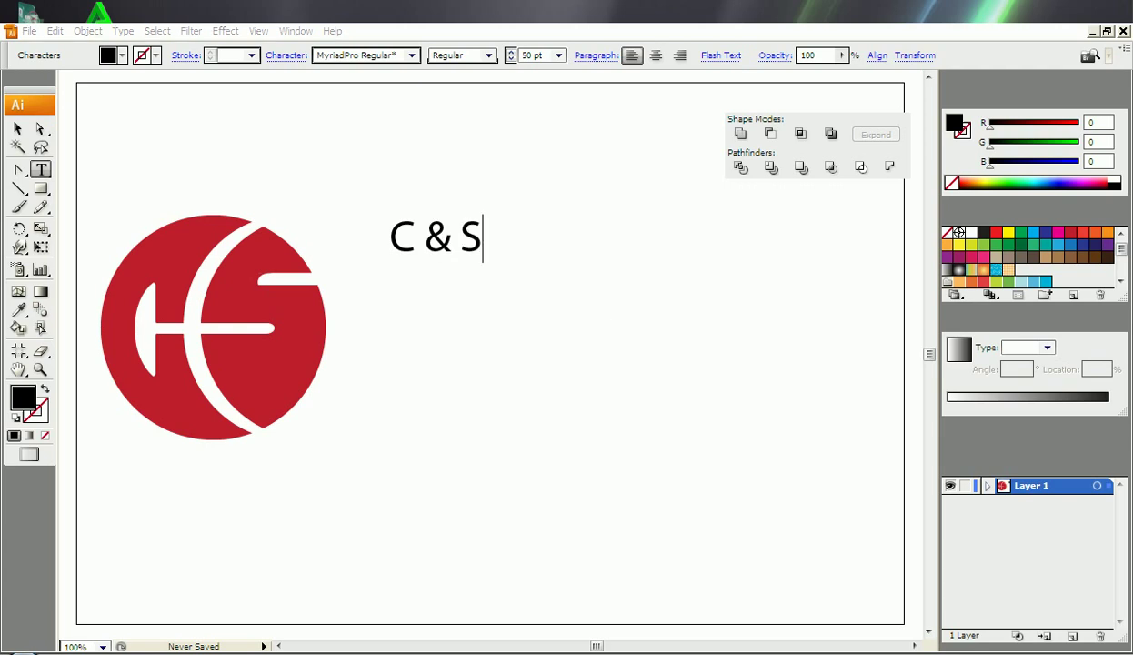
key(alt+Tab)
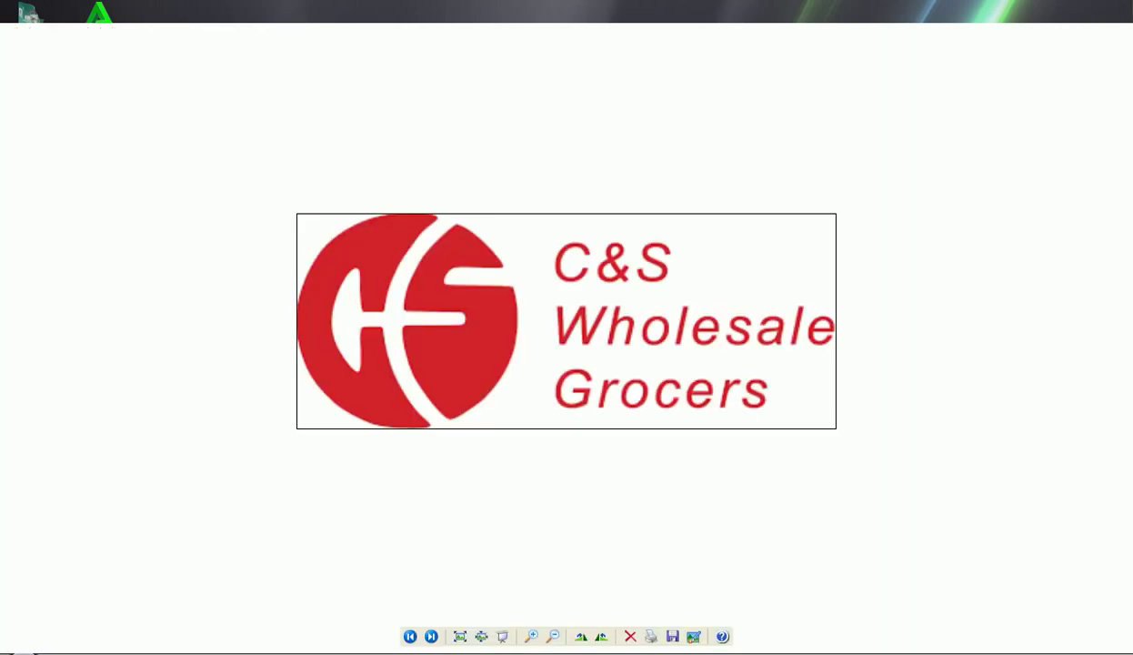
key(alt+Tab)
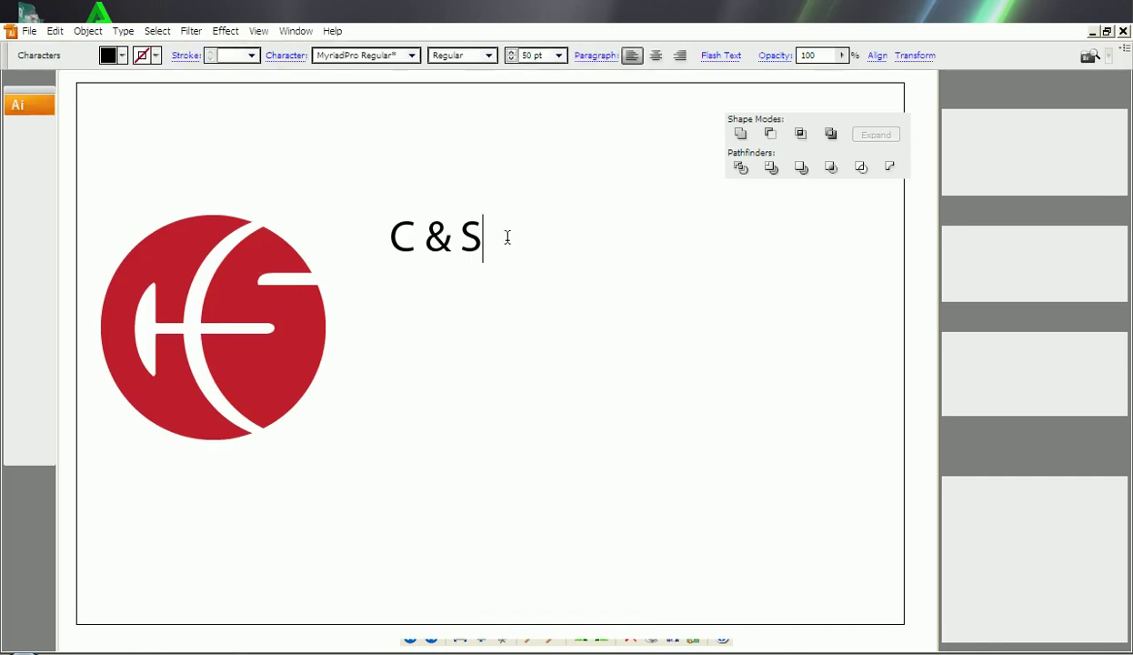
Step: Set the C & S text to Arial 80 pt, move it down and right, and select its text
drag(484, 238, 387, 237)
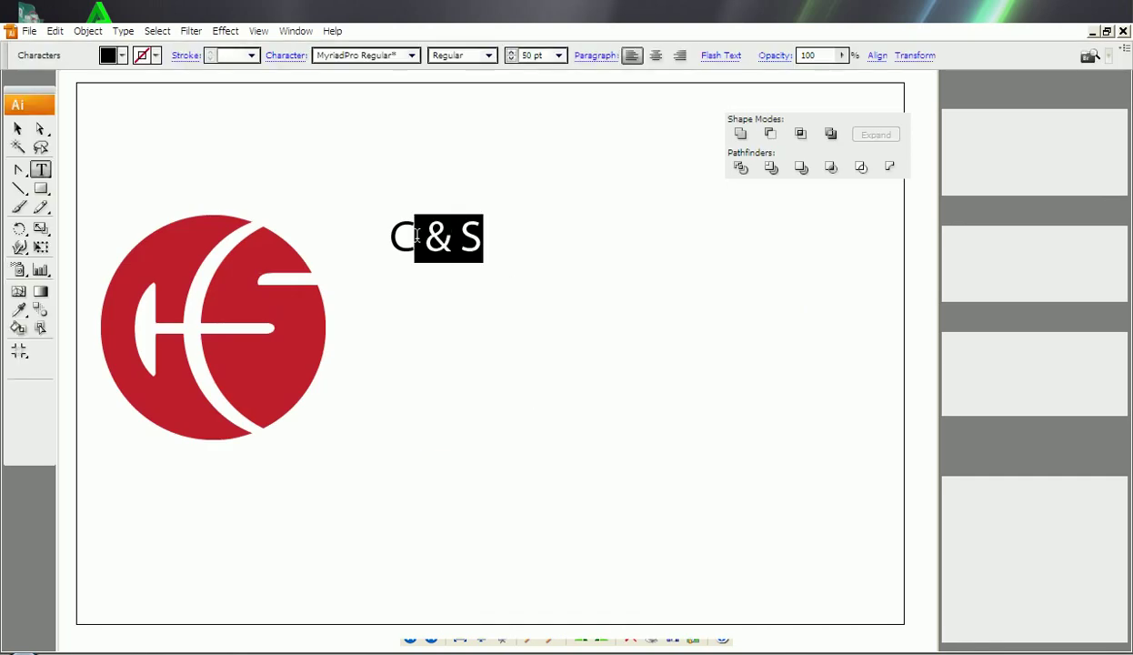
click(412, 55)
mouse_move(466, 145)
mouse_down()
mouse_move(486, 88)
mouse_move(465, 75)
mouse_up()
click(397, 97)
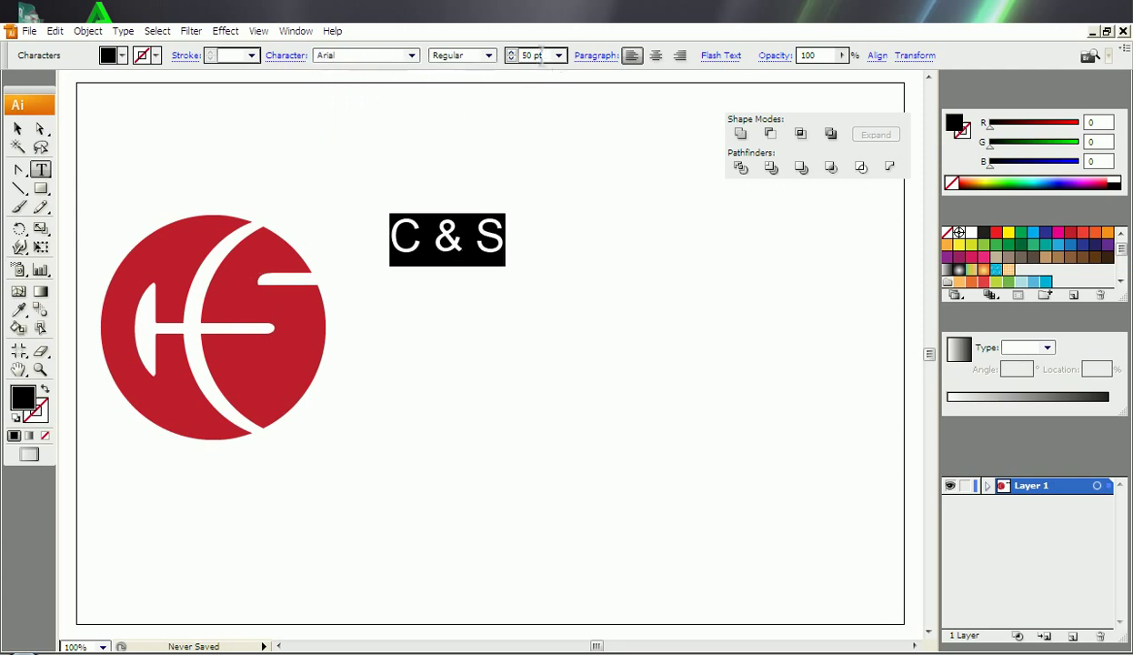
text(80)
key(Return)
click(17, 129)
drag(474, 252, 484, 273)
double_click(435, 277)
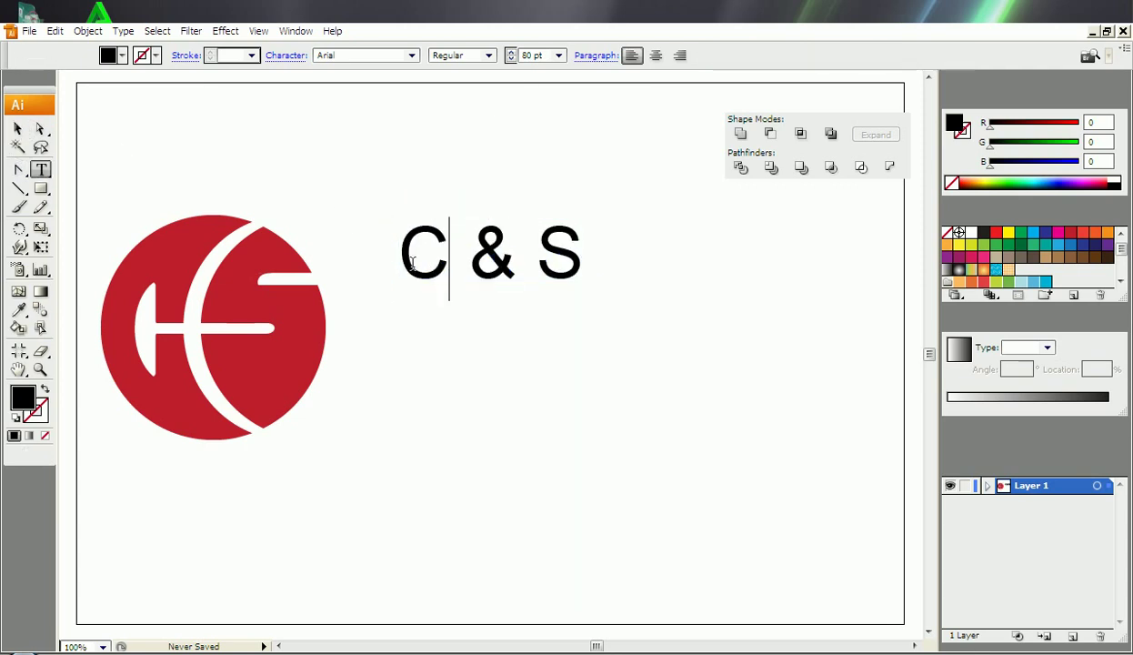
key(ctrl+a)
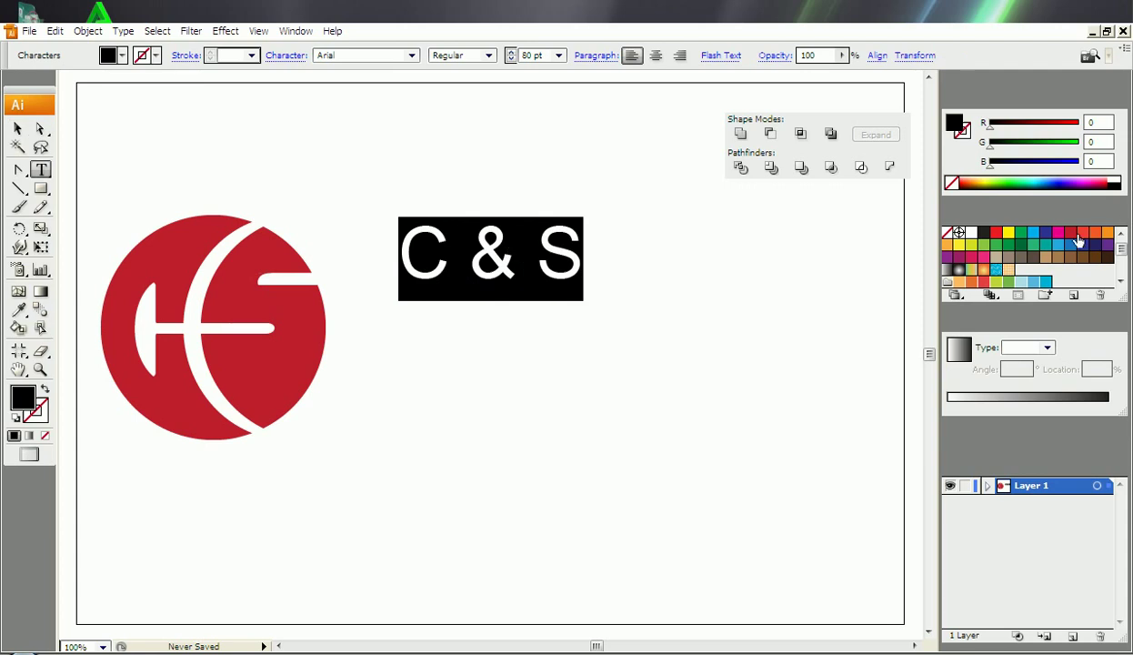
Step: Fill the C & S text with the red swatch
click(1070, 234)
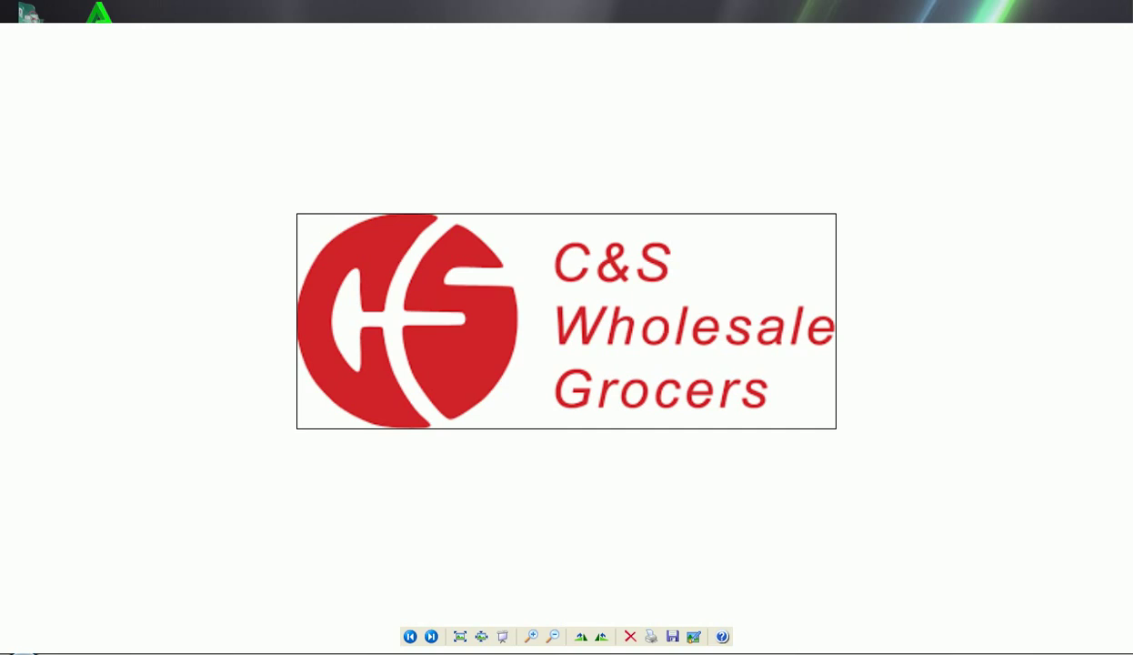
click(583, 268)
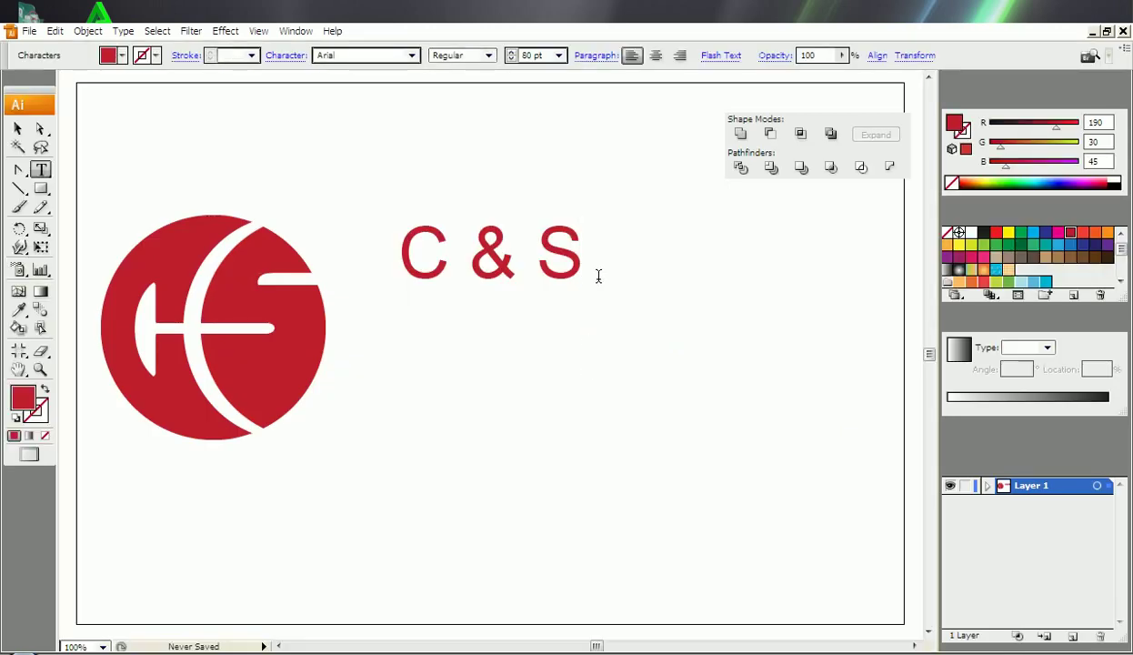
click(17, 128)
click(427, 266)
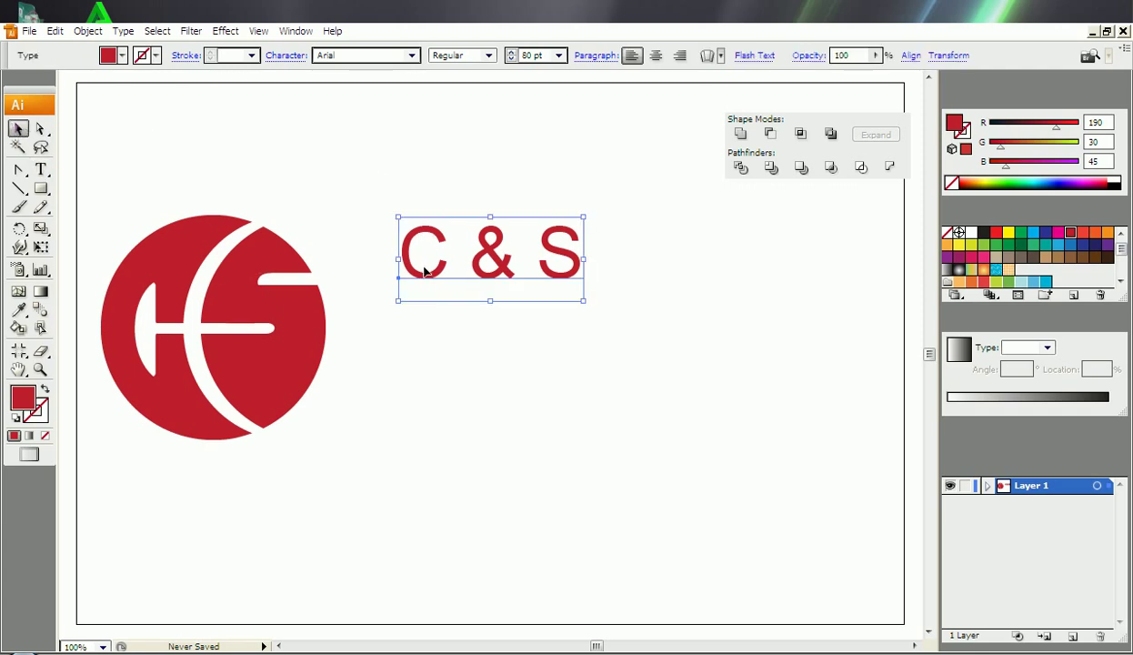
Step: Duplicate C & S directly below and retype the copy as 'Wholesale'
drag(427, 271, 427, 336)
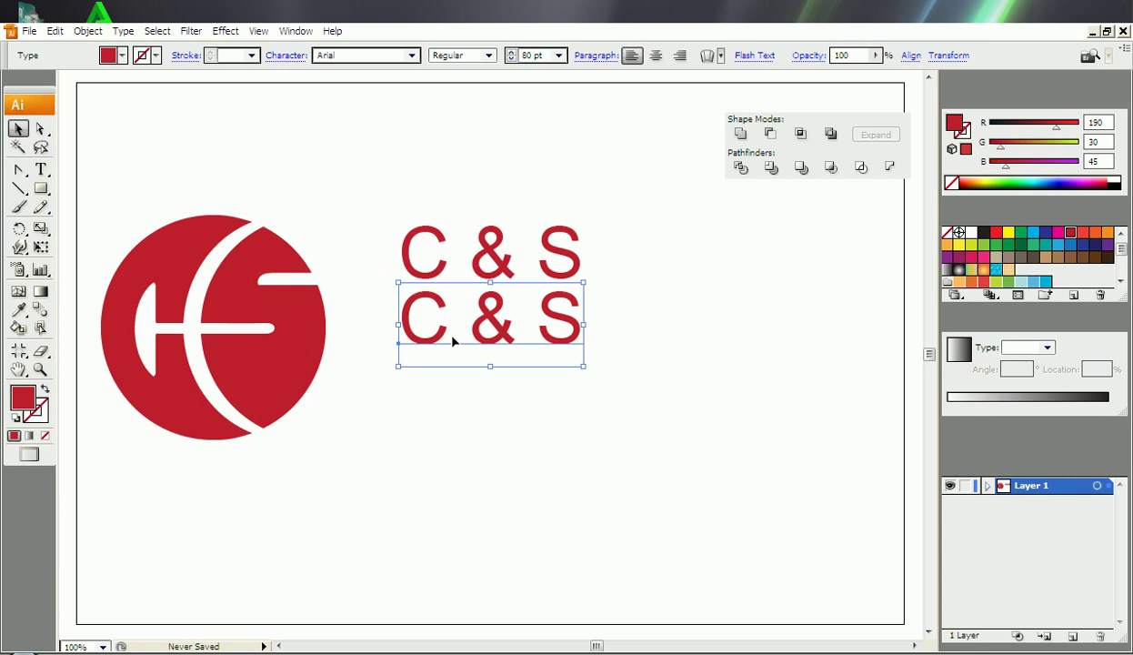
key(t)
click(437, 323)
key(ctrl+a)
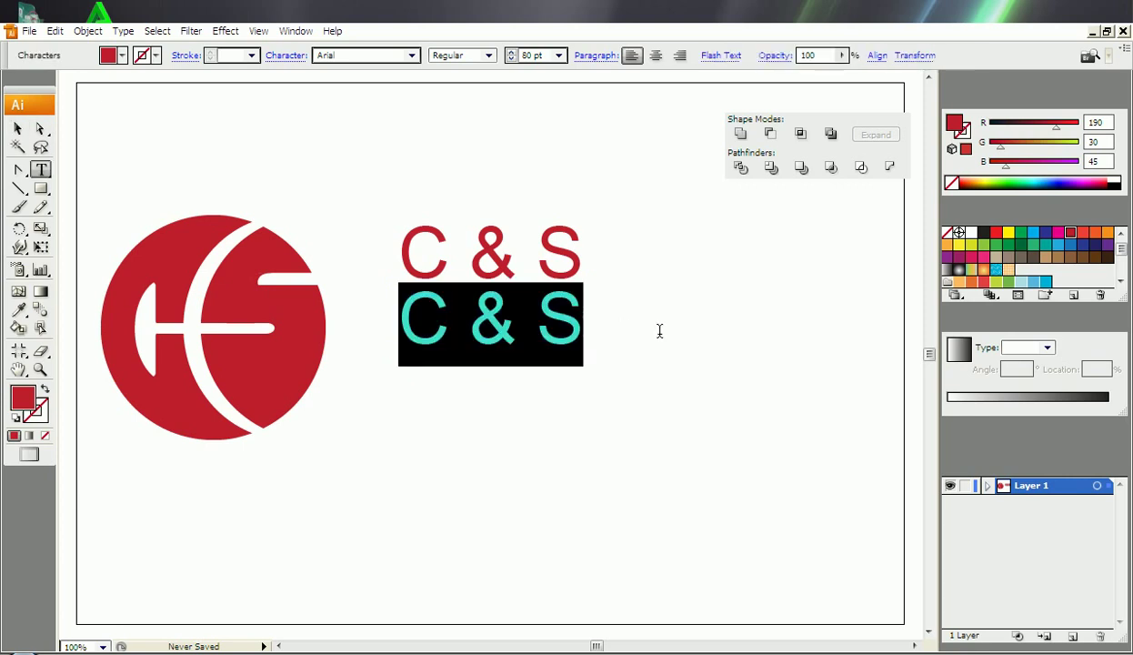
text(Who)
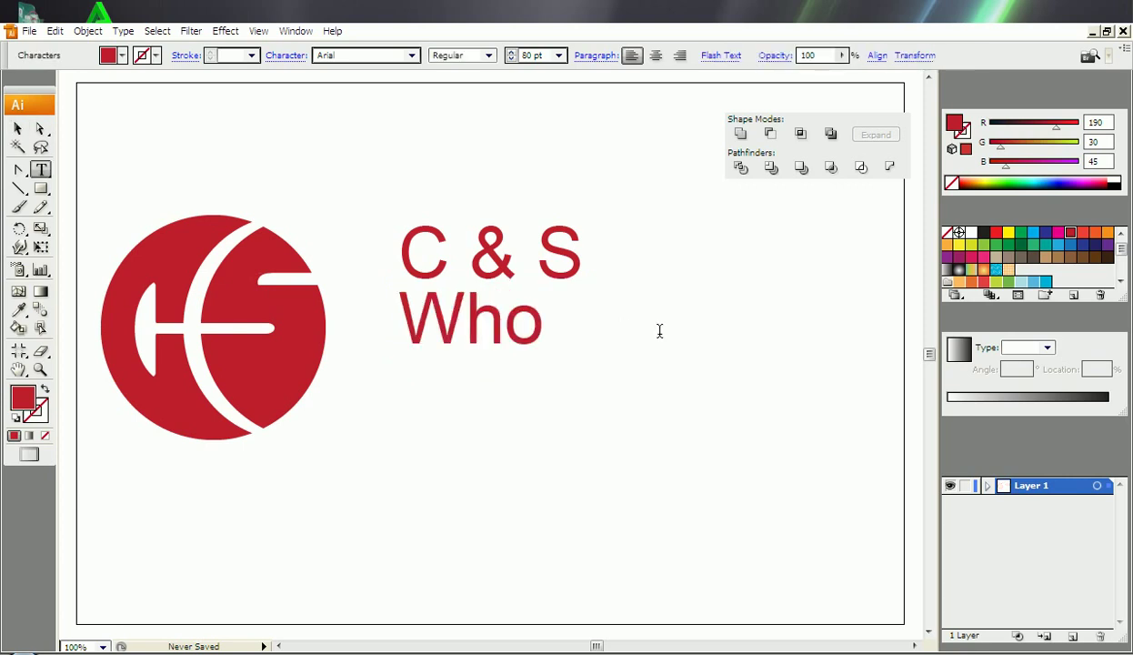
text(lesa)
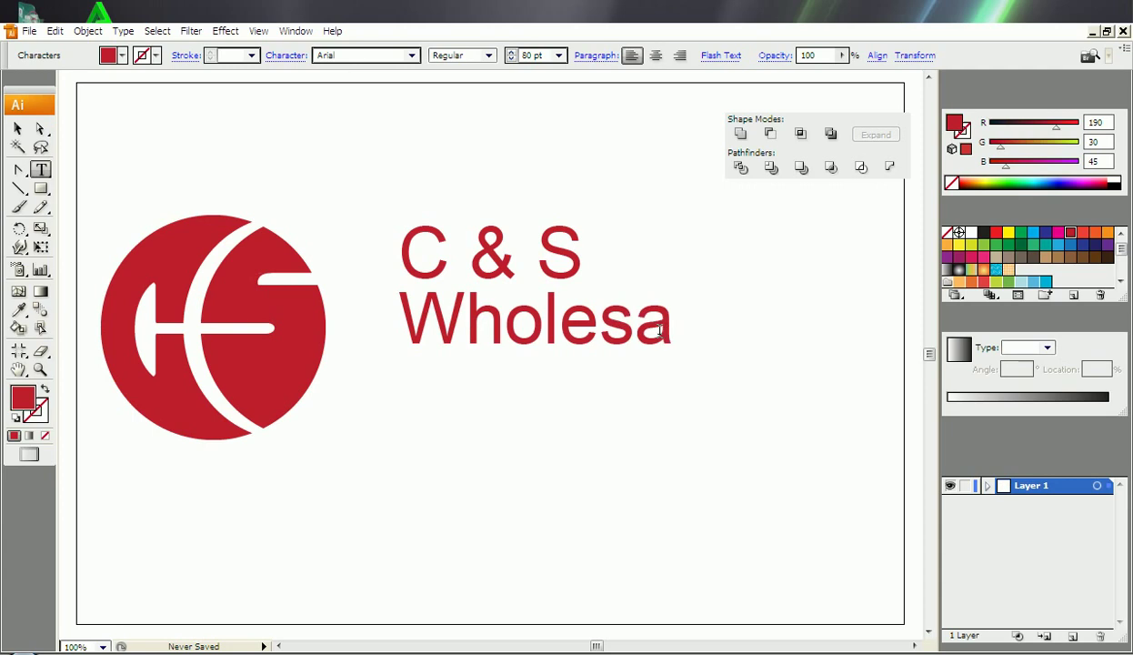
text(le)
Step: Duplicate Wholesale directly below and retype the copy as 'Grocers'
click(18, 128)
click(451, 327)
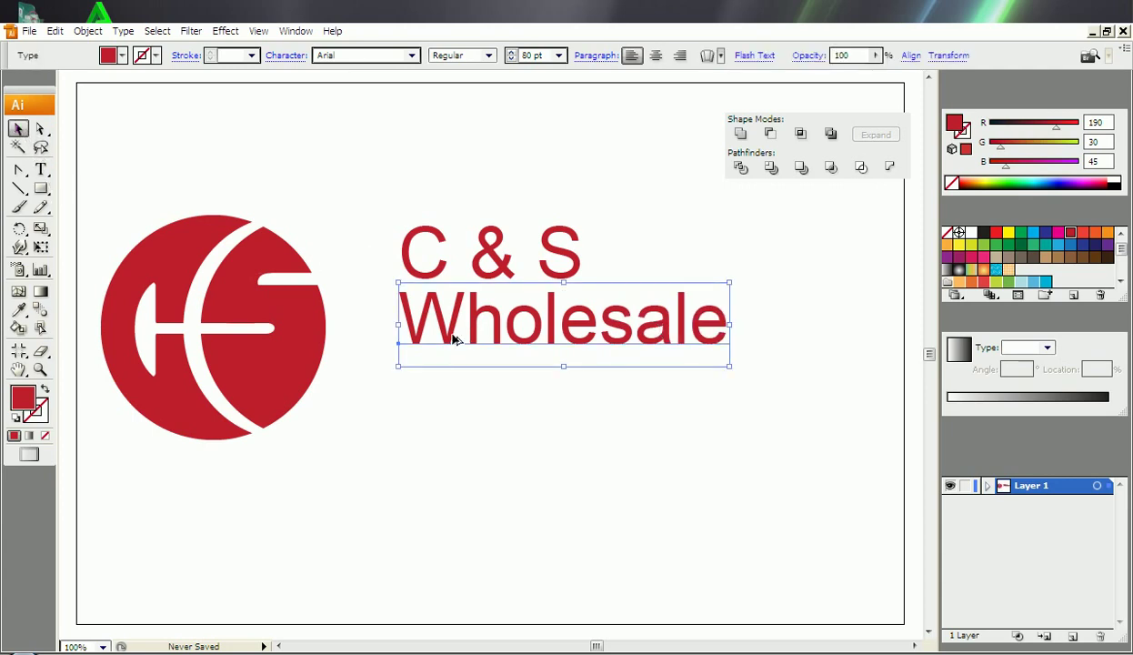
drag(452, 337, 455, 409)
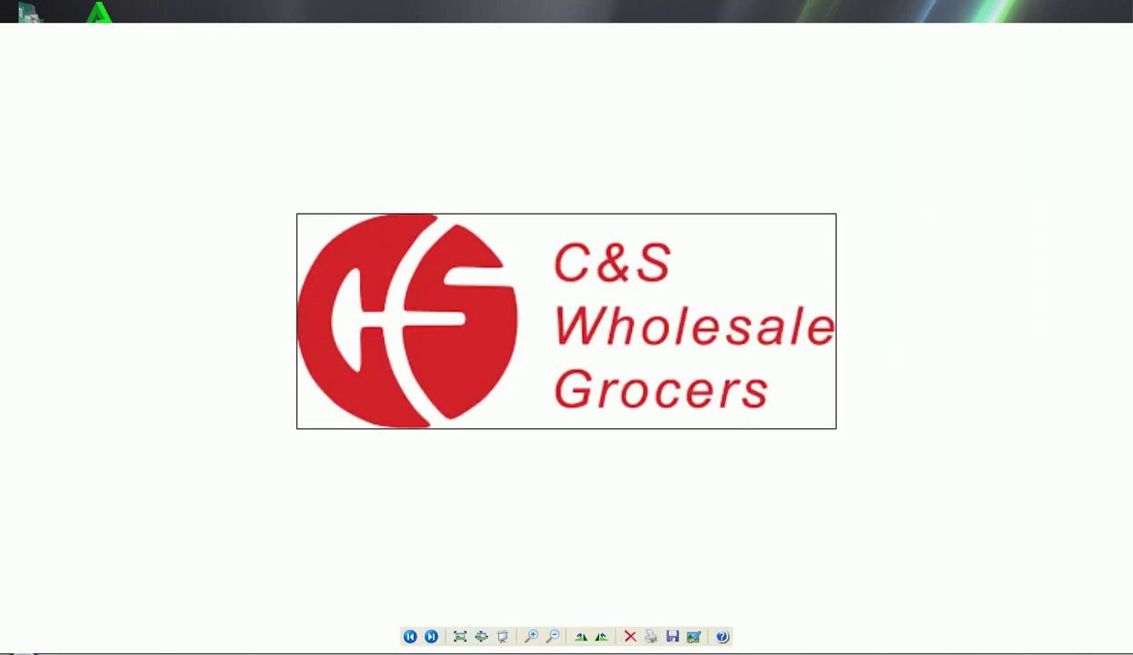
key(t)
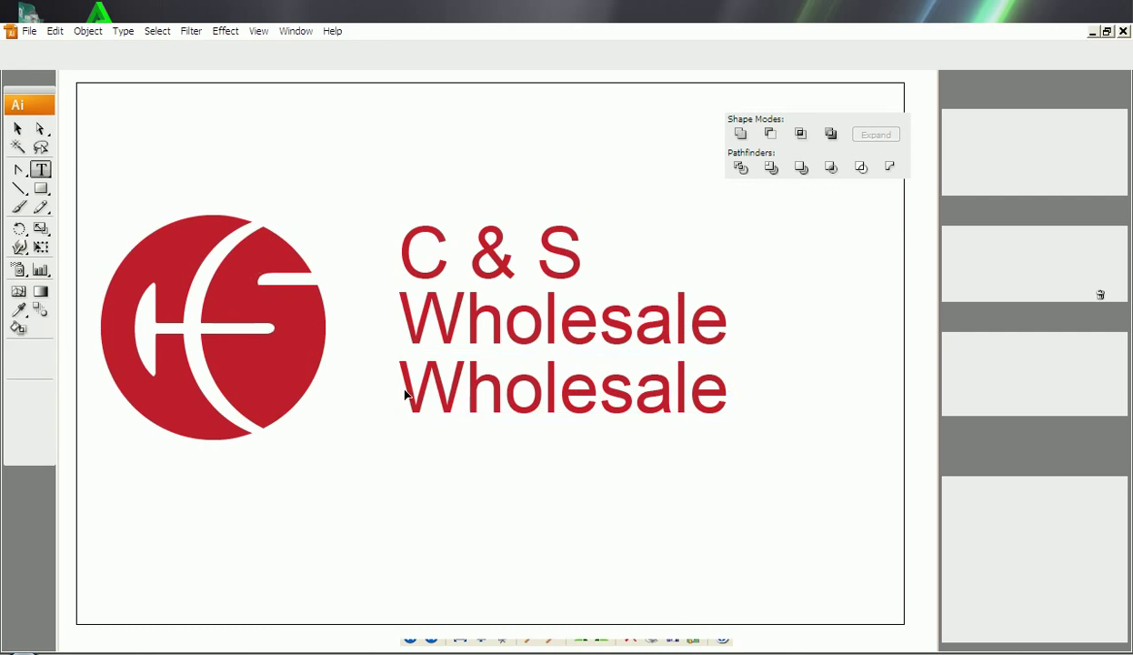
drag(405, 394, 758, 414)
text(Grocer)
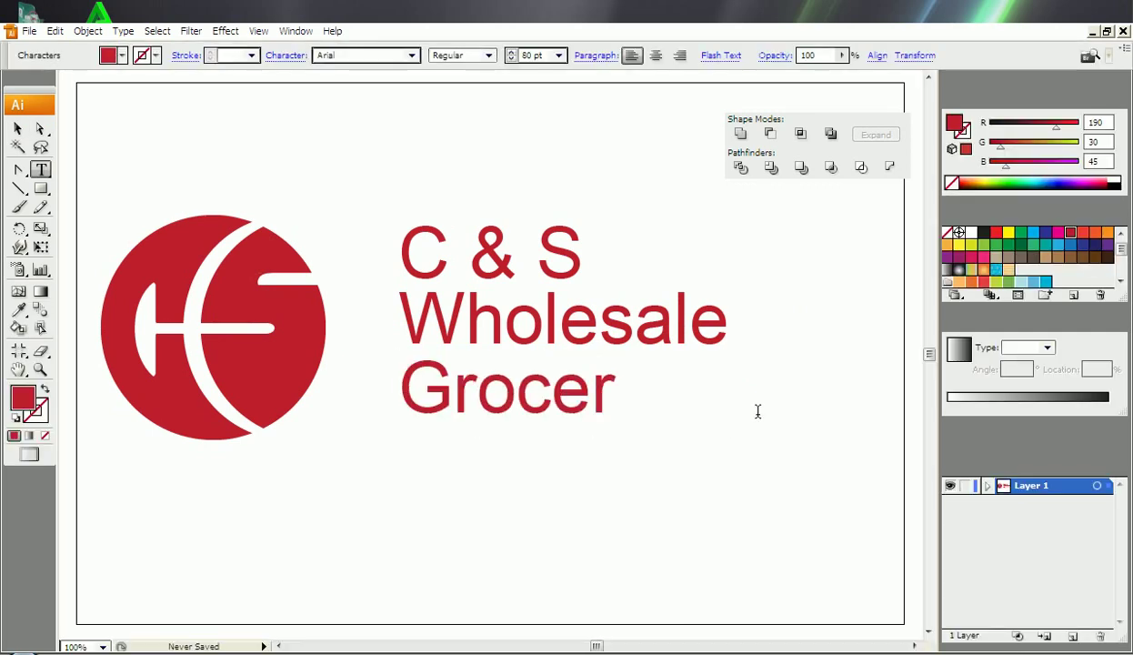
text(s)
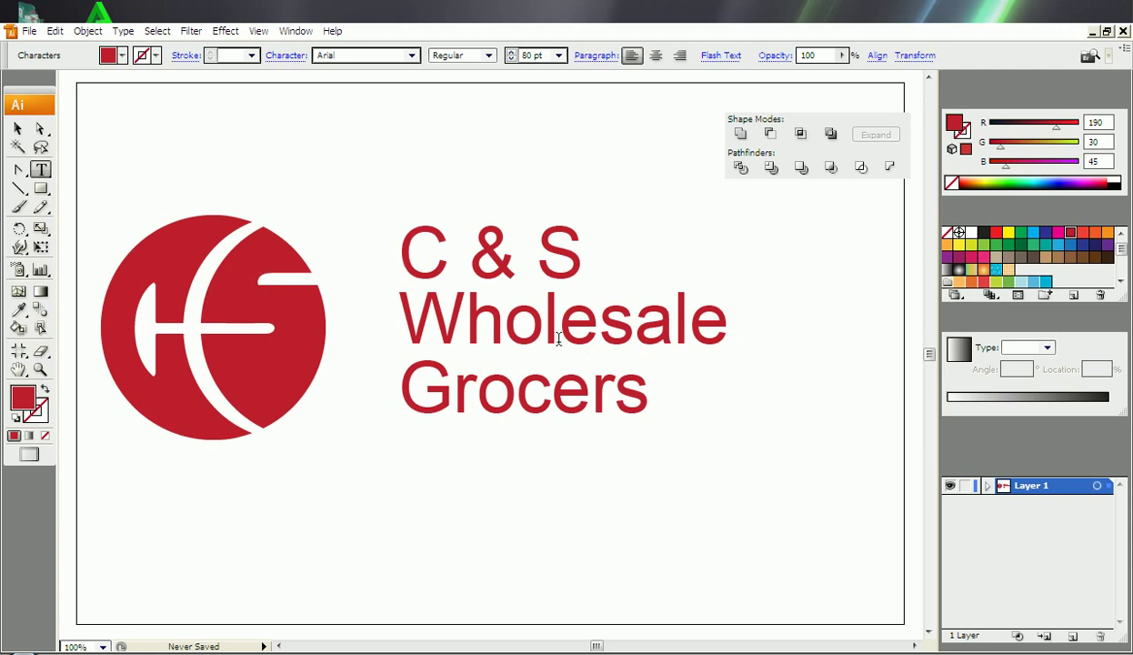
Step: Set Grocers, Wholesale and C & S to Arial Italic and close the Pathfinder panel
drag(663, 399, 344, 400)
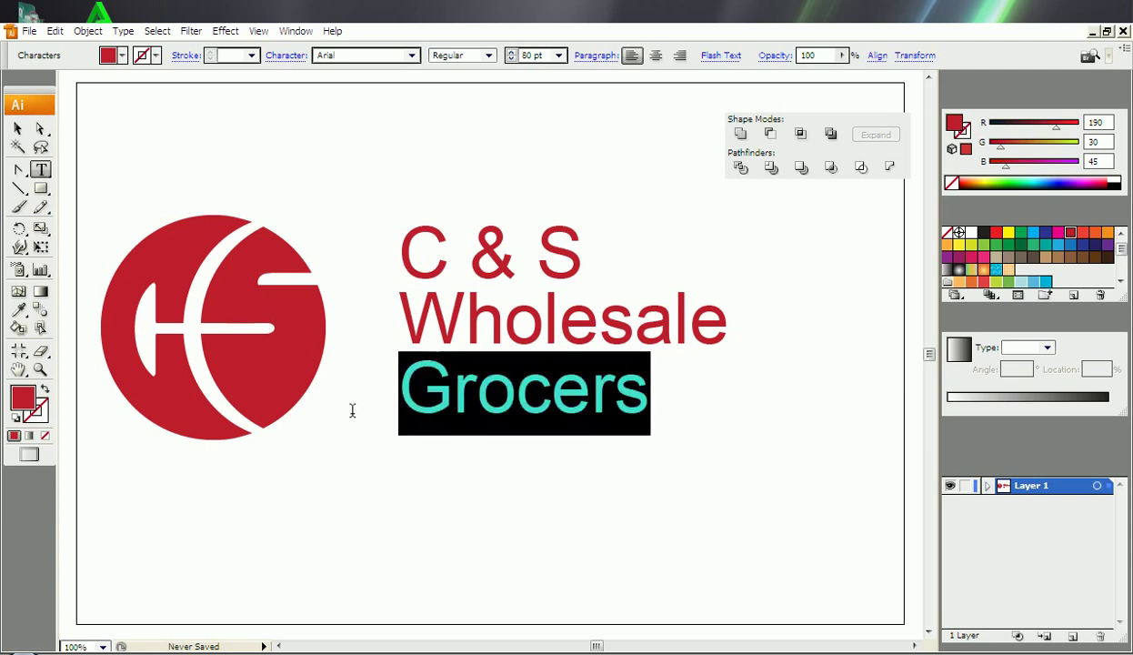
click(489, 55)
click(464, 96)
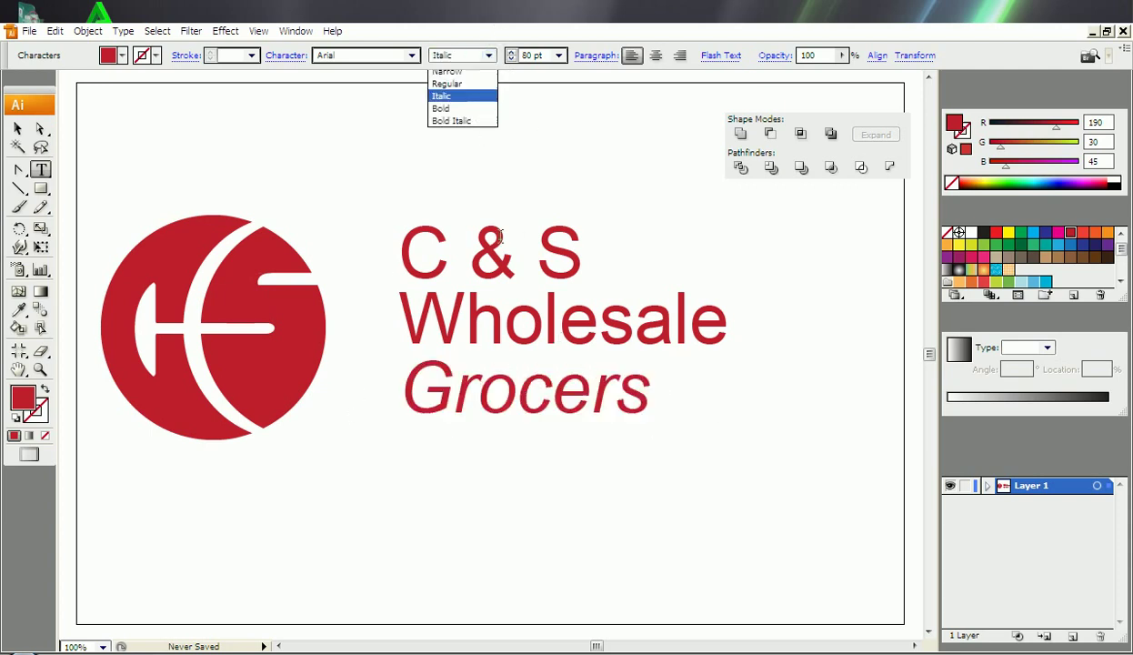
click(17, 129)
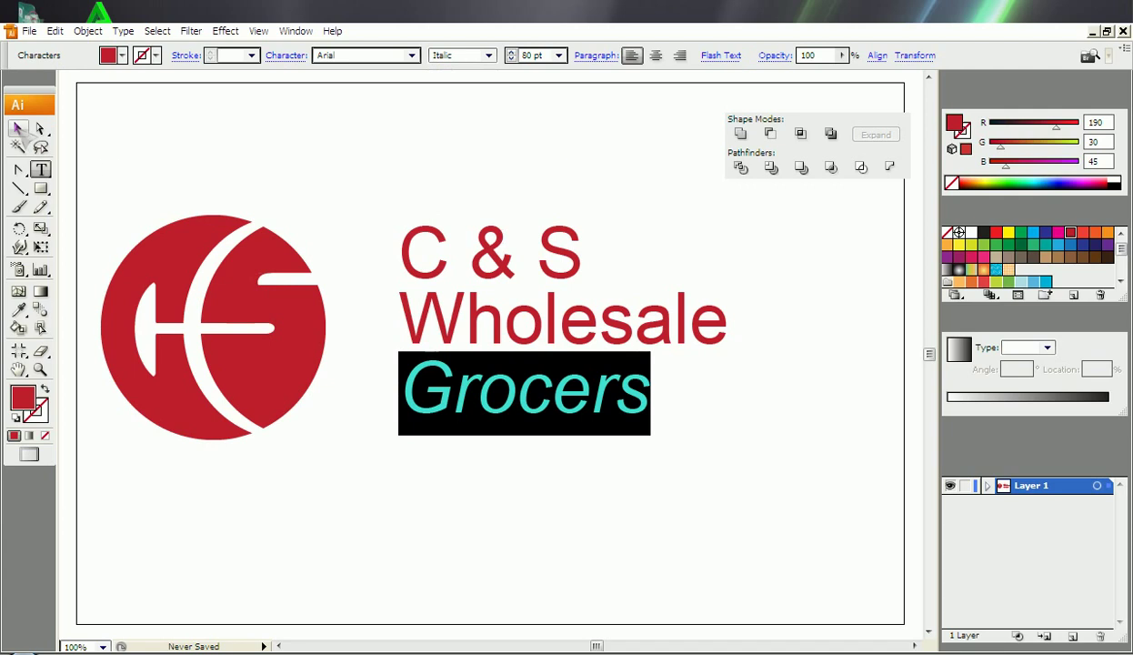
click(584, 364)
click(584, 332)
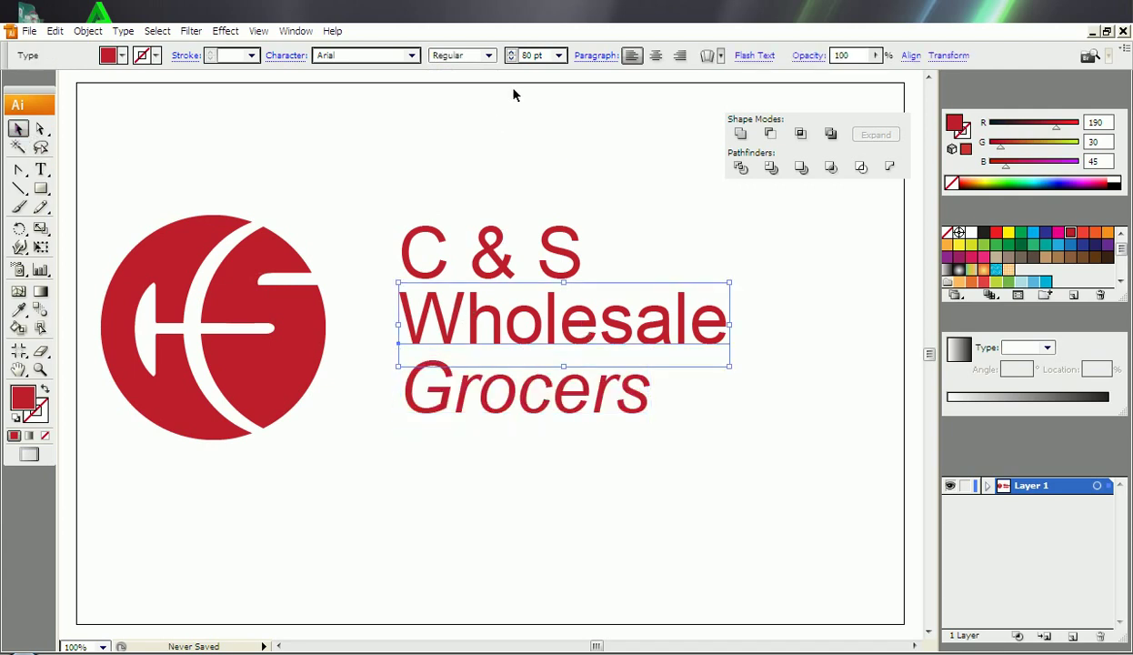
click(488, 55)
click(441, 95)
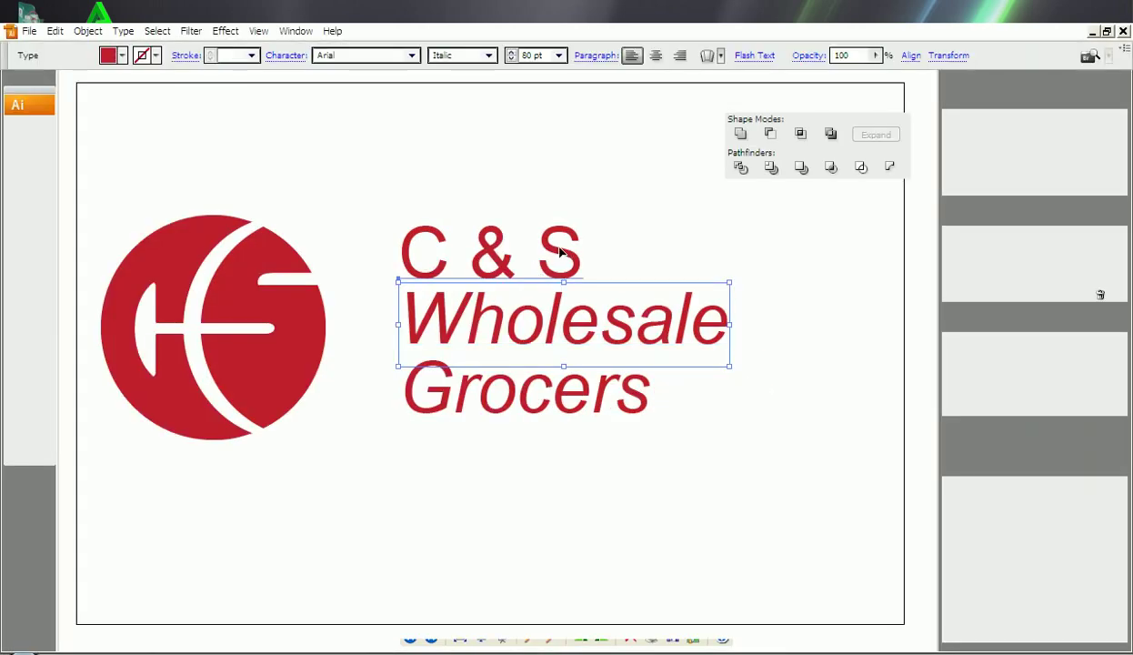
click(557, 257)
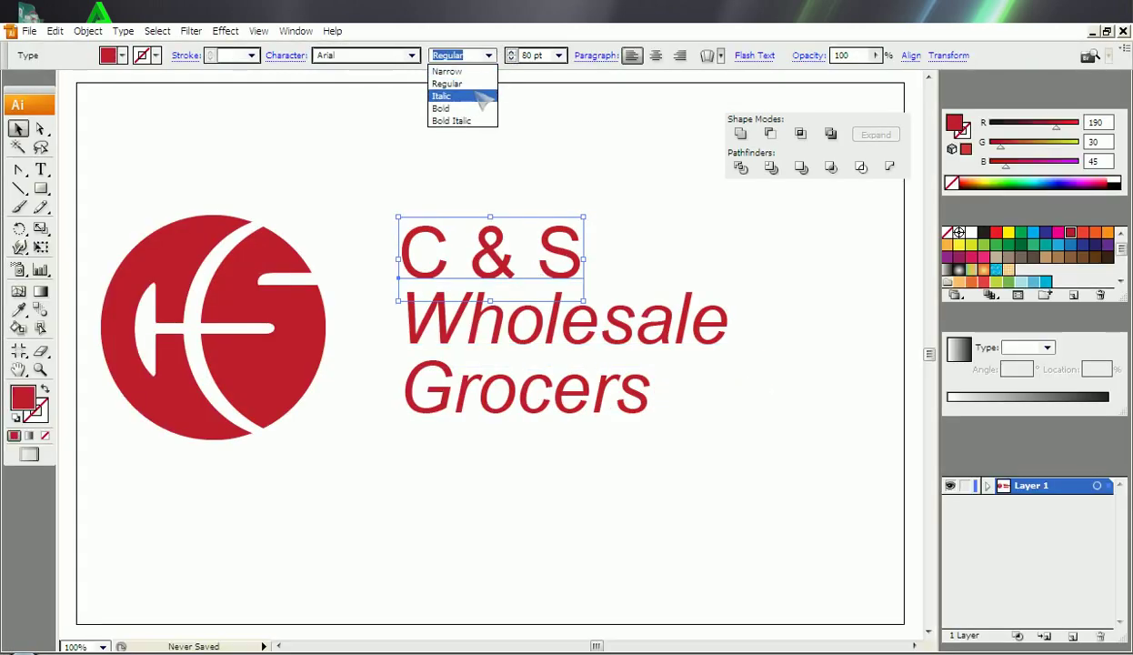
click(468, 96)
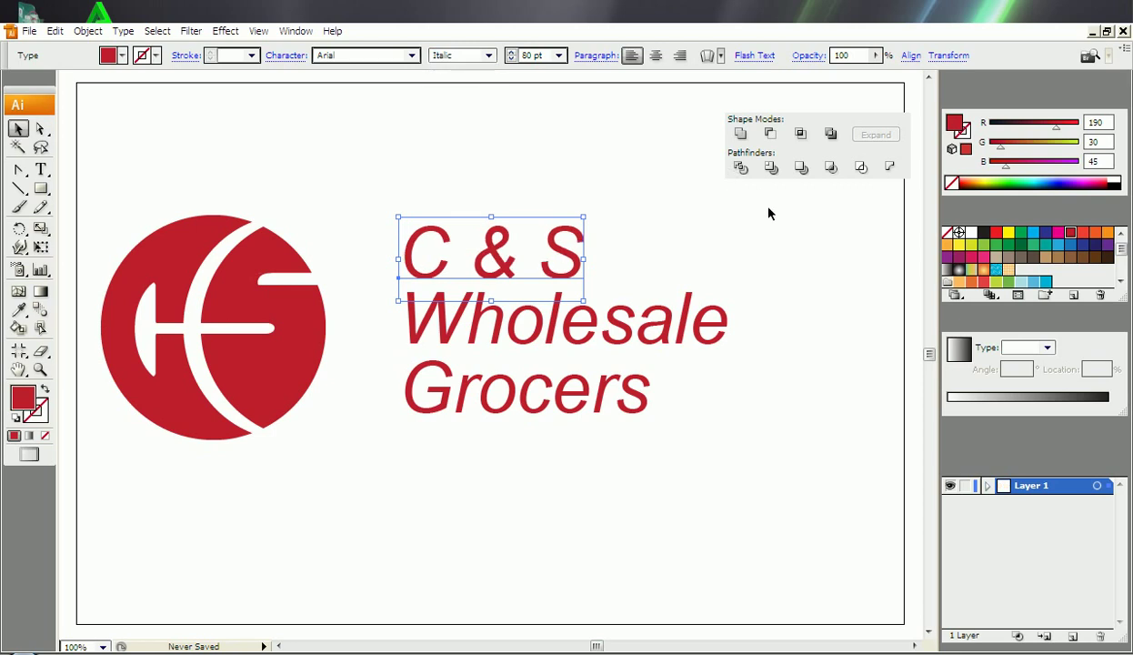
click(891, 98)
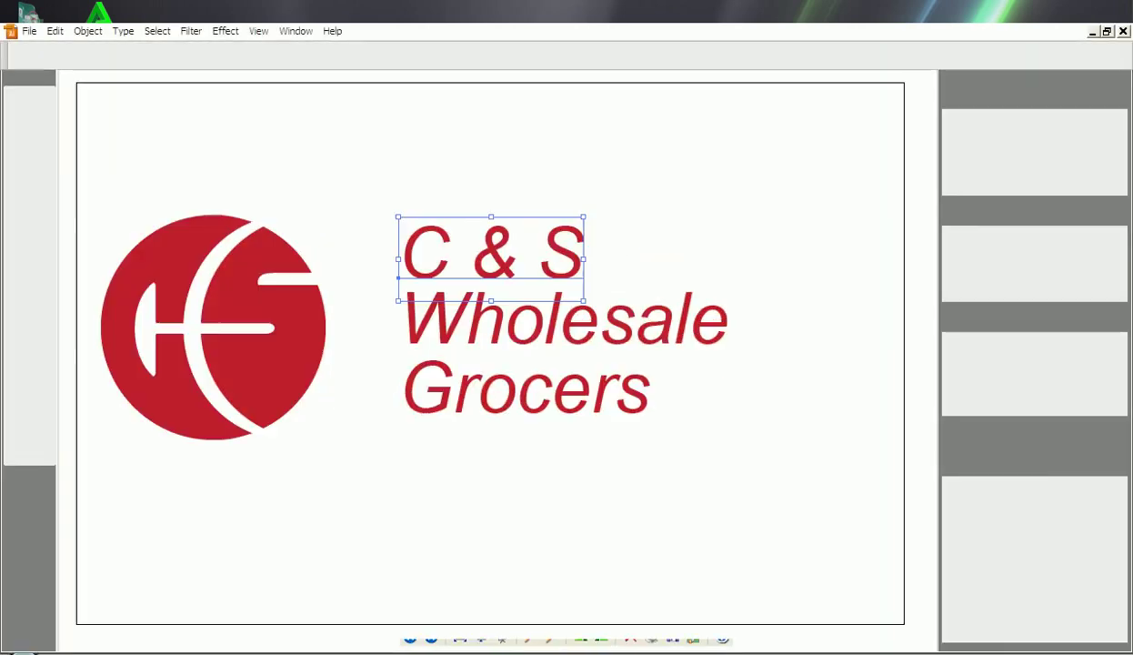
Step: Shrink the three-line text block slightly and close the reference picture
drag(380, 209, 749, 451)
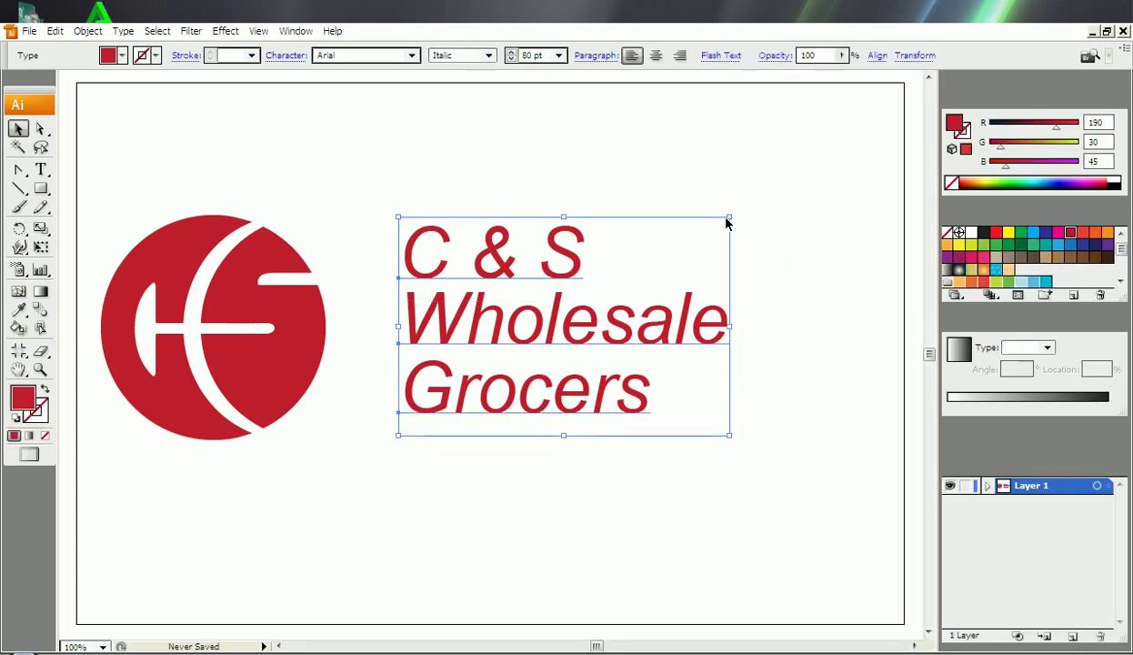
drag(731, 217, 714, 227)
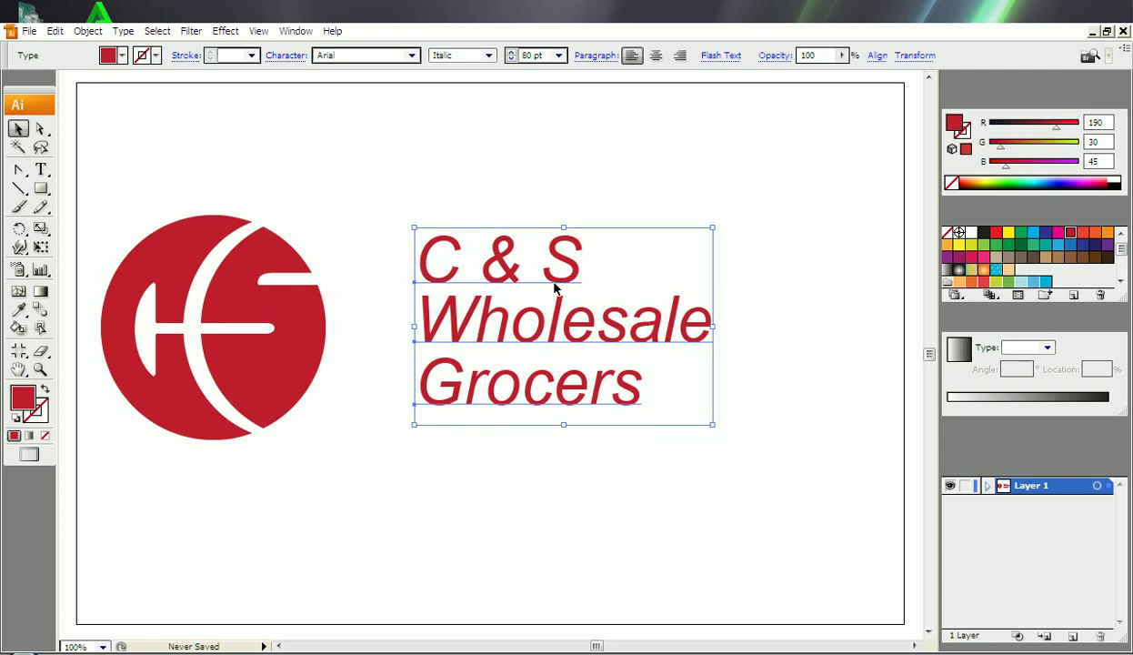
click(295, 298)
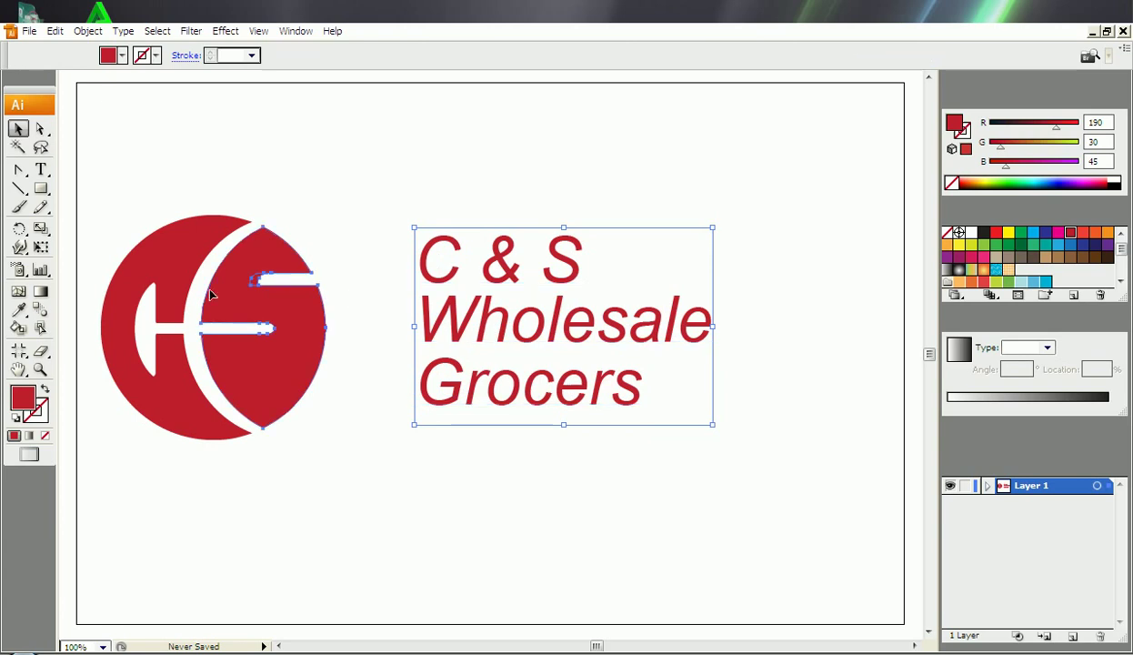
shift+click(171, 247)
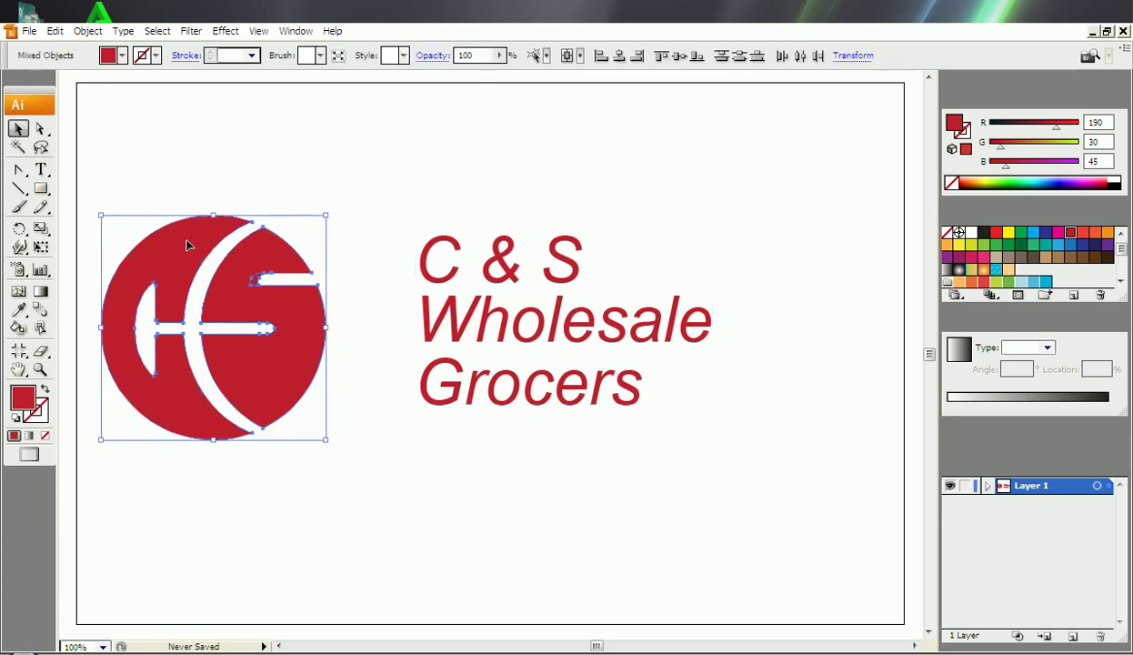
click(46, 130)
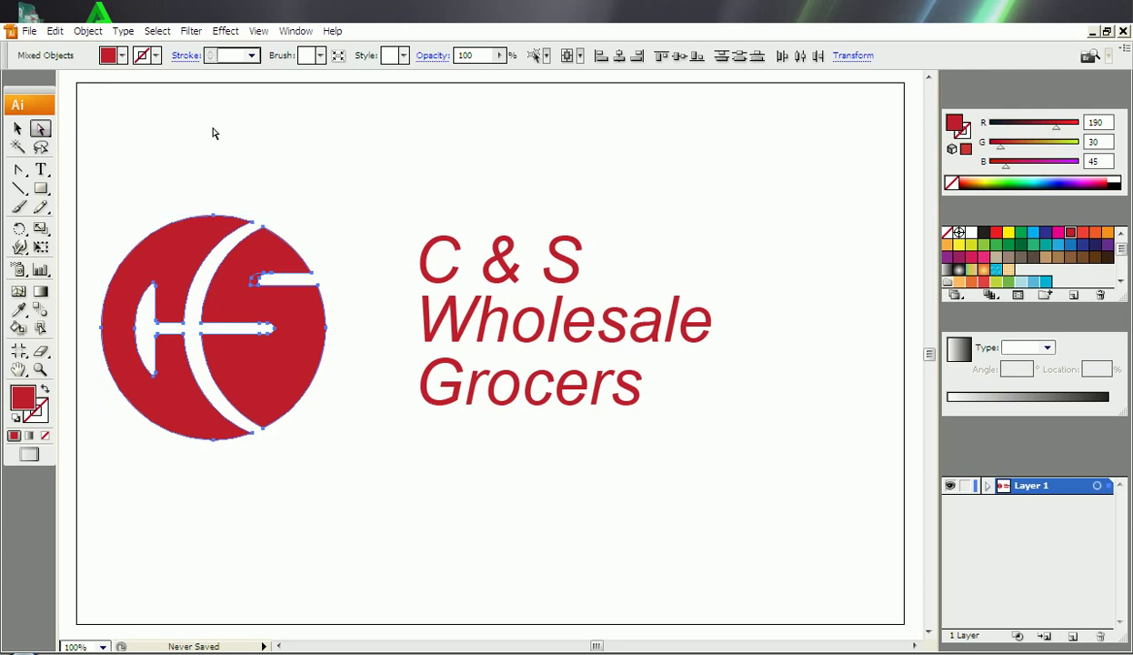
click(227, 131)
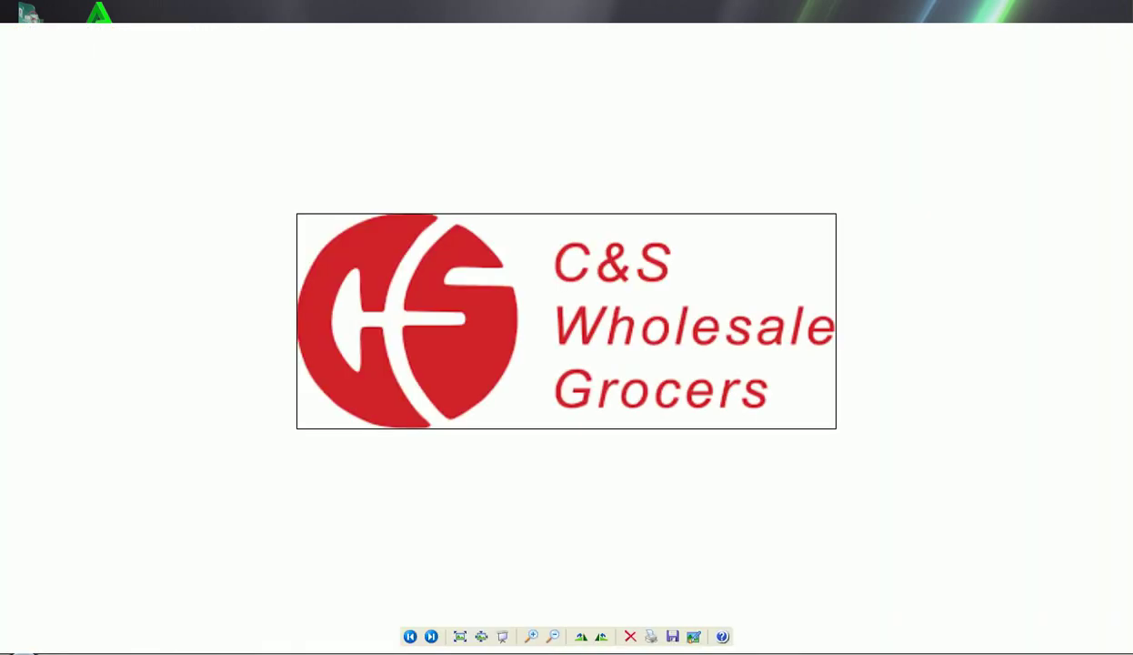
click(632, 636)
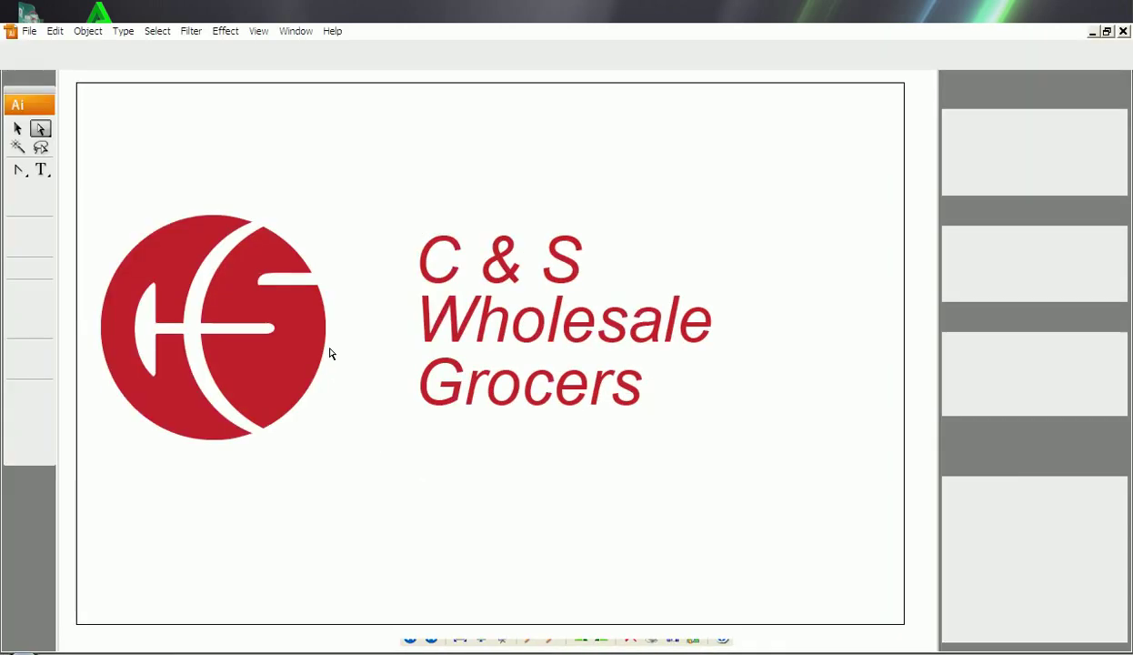
Step: Select the monogram paths and attempt to group them, dismissing the grouping warning
click(257, 284)
click(271, 269)
click(204, 241)
shift+click(240, 253)
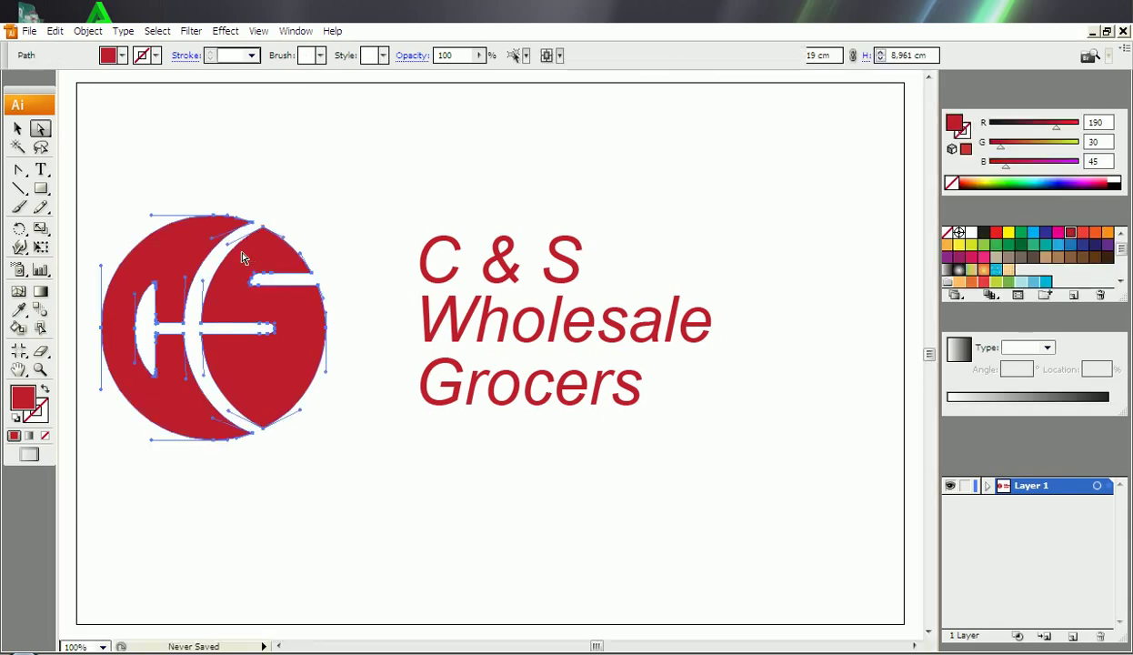
key(ctrl+g)
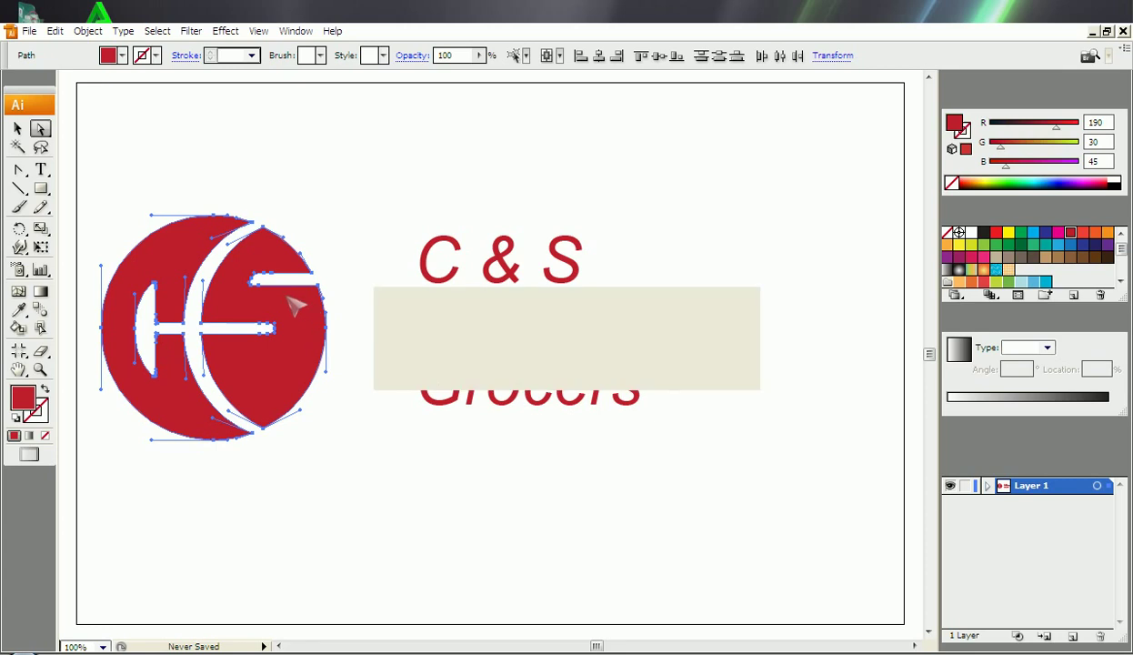
click(569, 371)
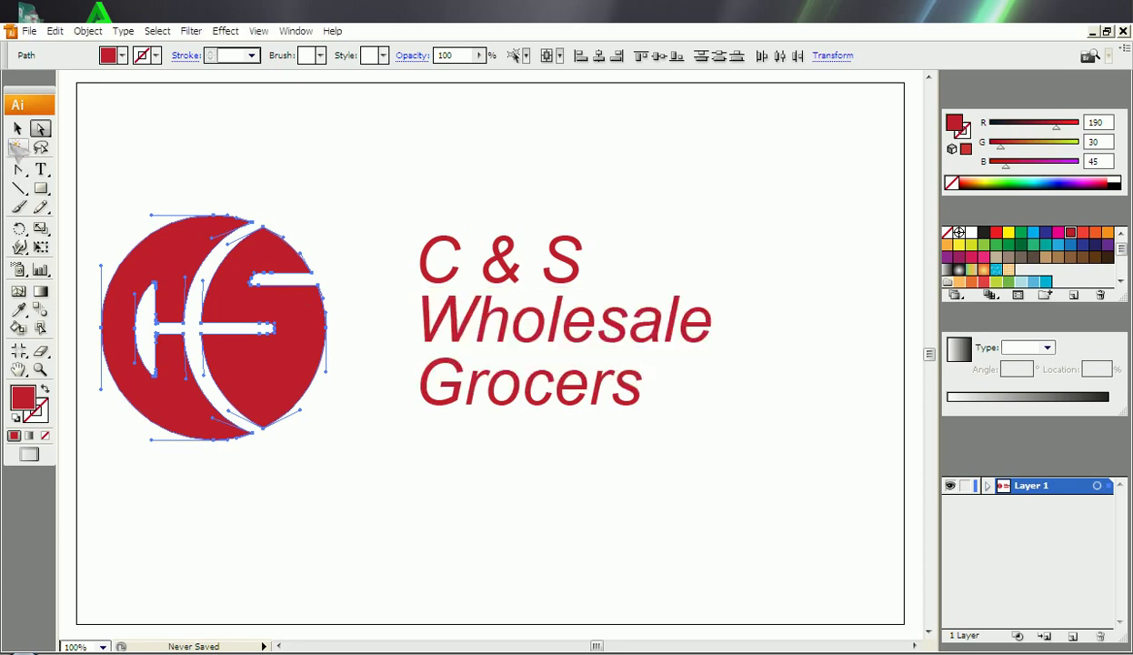
Step: Undo an accidental move of the inner S and group the whole monogram with Ctrl+G
click(18, 128)
click(249, 137)
drag(196, 240, 232, 239)
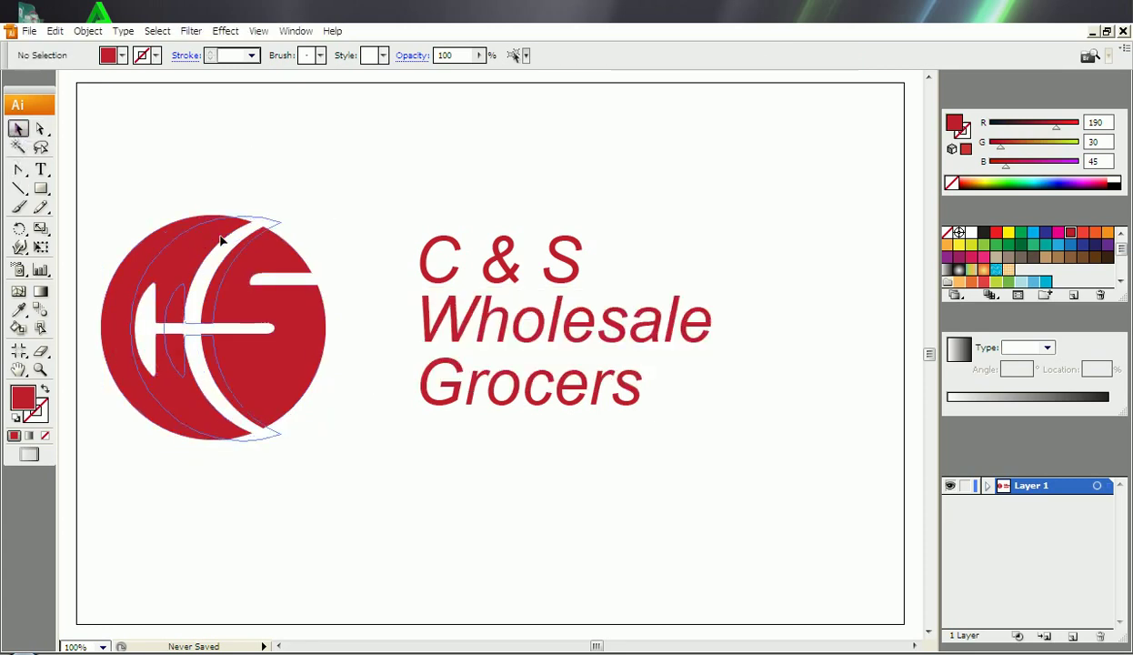
key(ctrl+z)
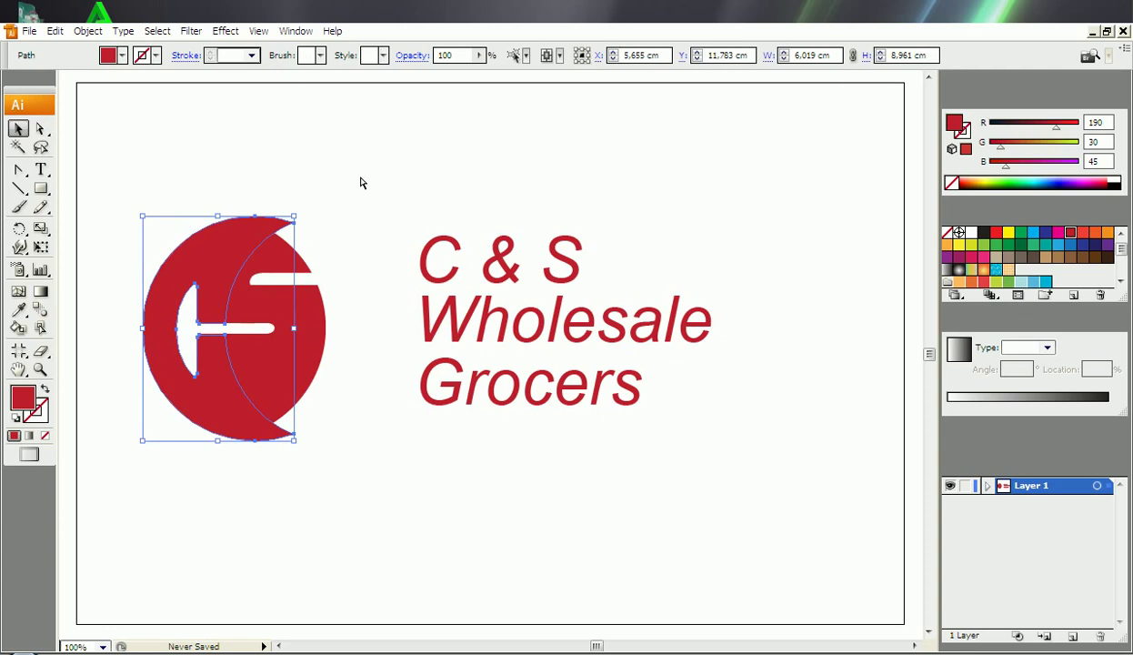
click(234, 305)
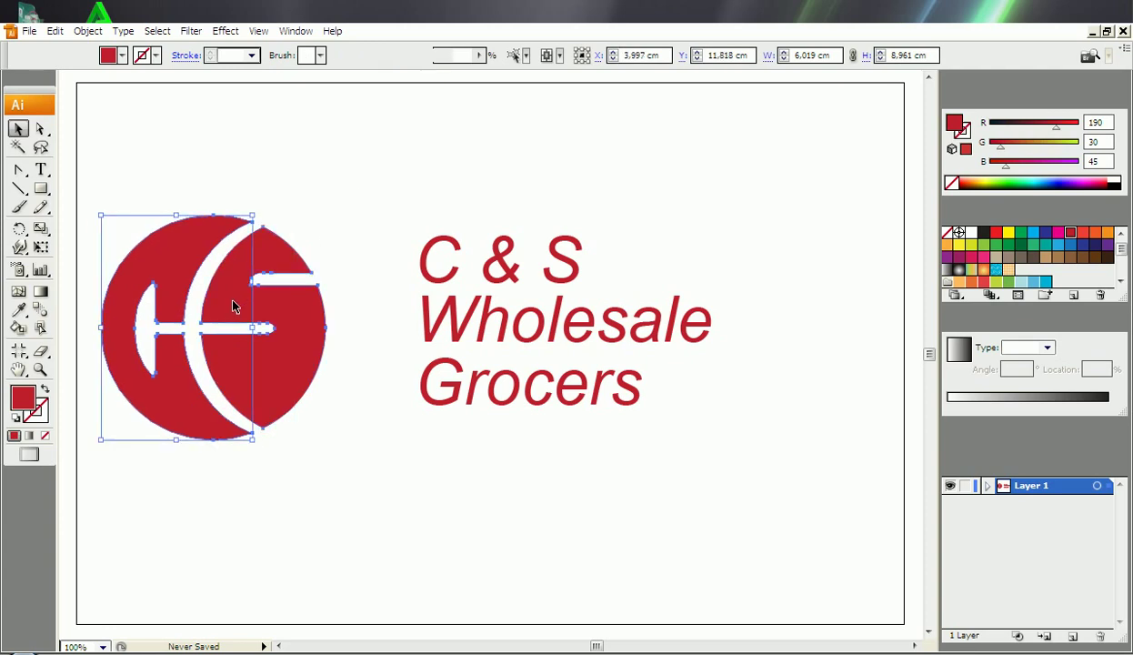
key(ctrl+g)
Step: Move the monogram beside the text and recolour the whole logo bright red F40F2B
drag(248, 308, 314, 313)
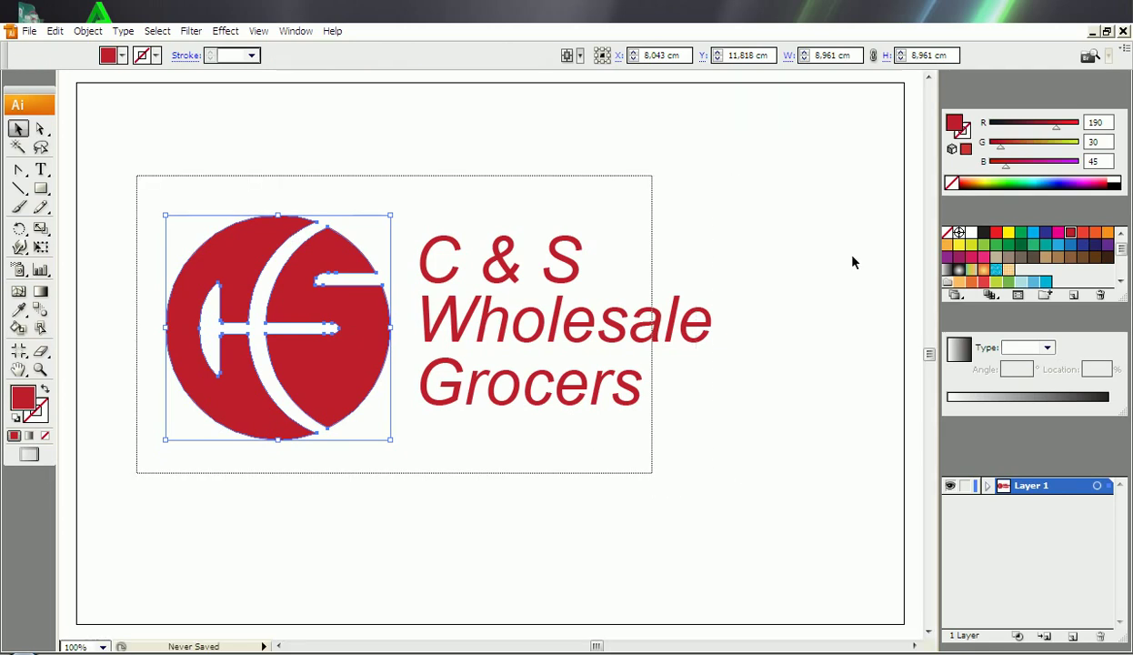
key(ctrl+a)
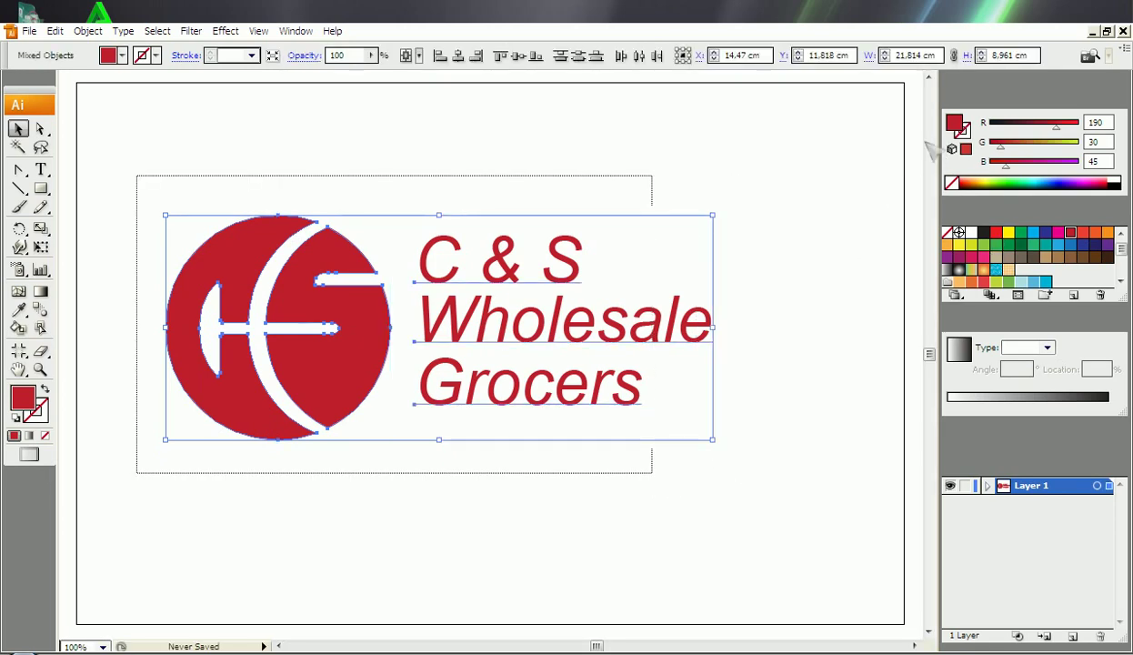
double_click(956, 125)
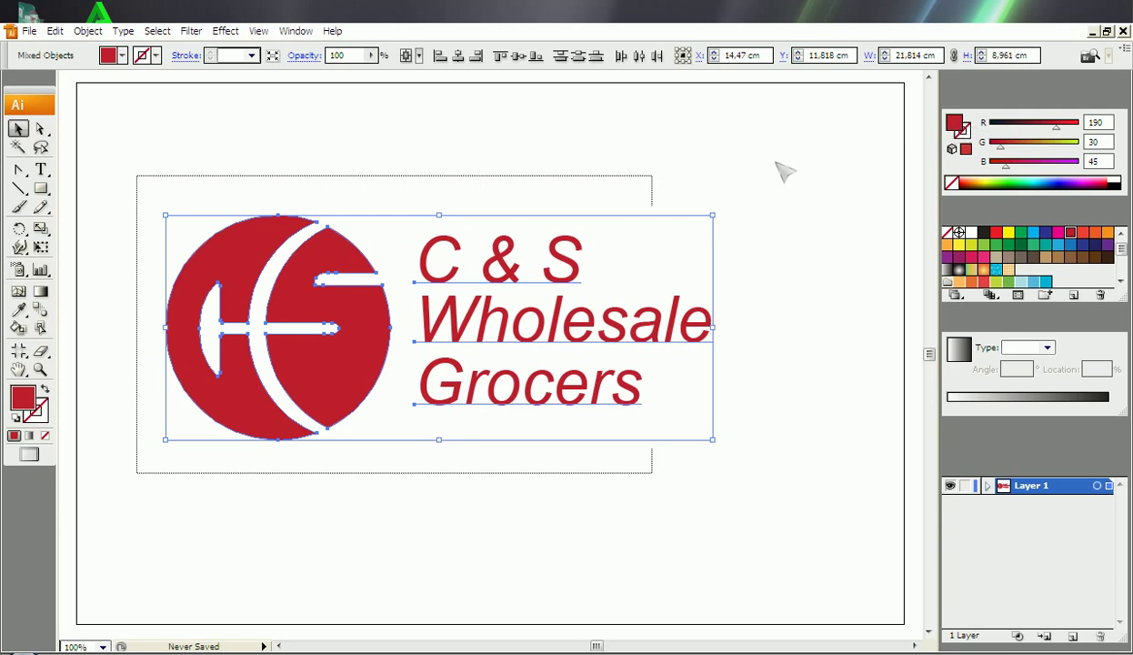
drag(543, 236, 553, 232)
click(751, 230)
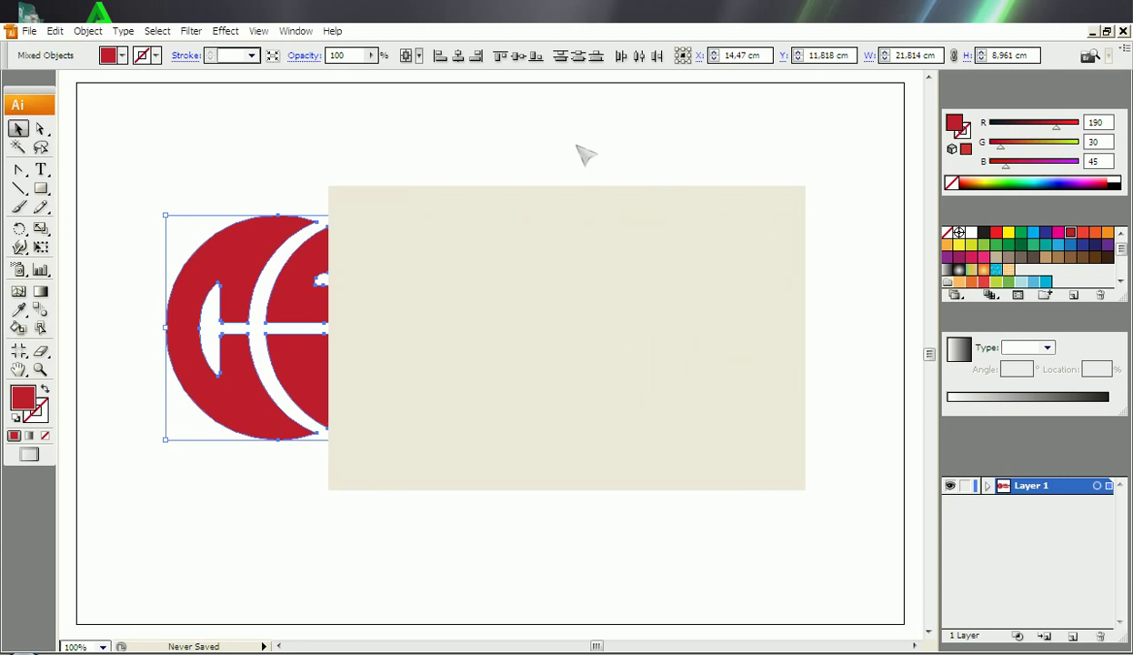
Step: Enlarge the logo to 27,035 × 11,105 cm and position it near the artboard centre
drag(380, 320, 418, 353)
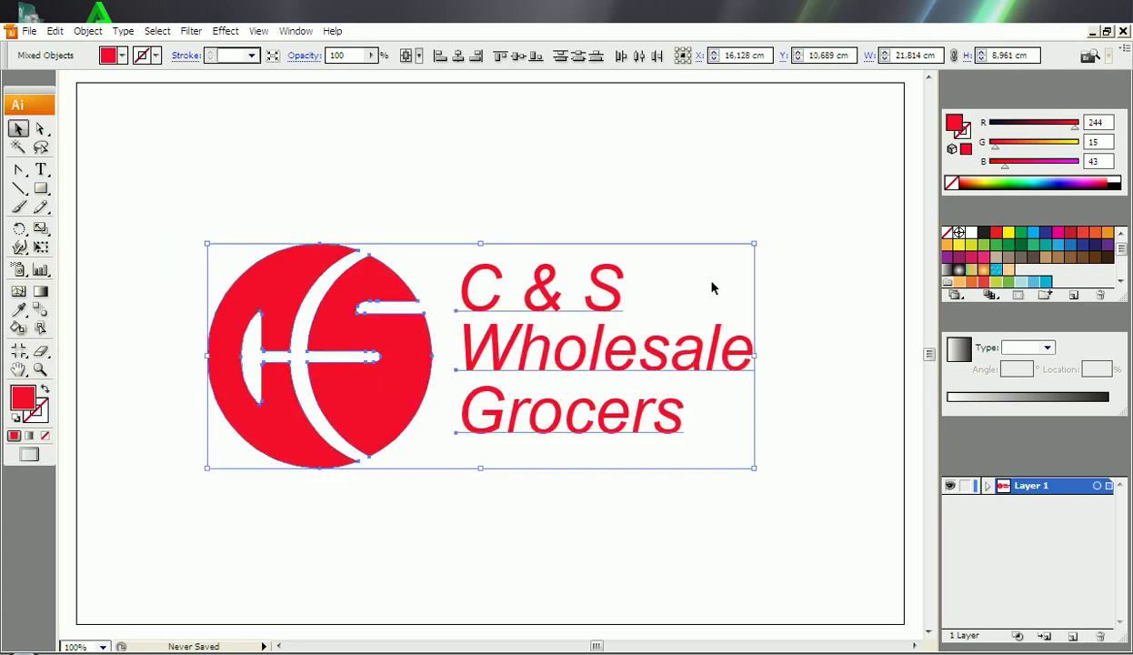
drag(753, 244, 819, 216)
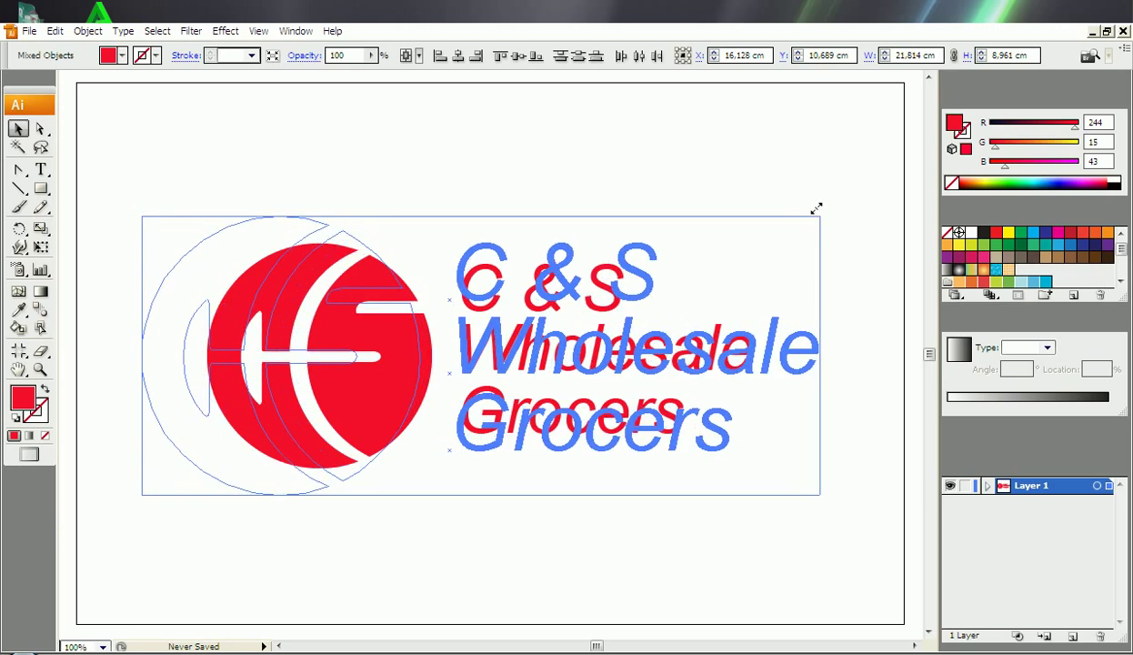
drag(406, 359, 423, 357)
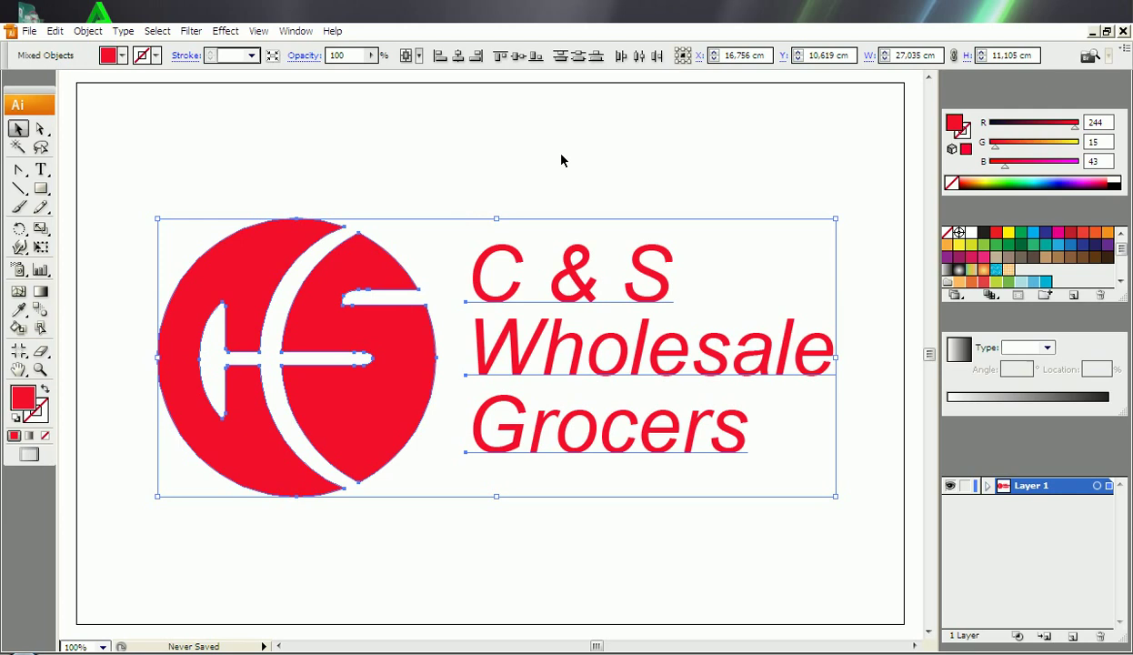
click(582, 168)
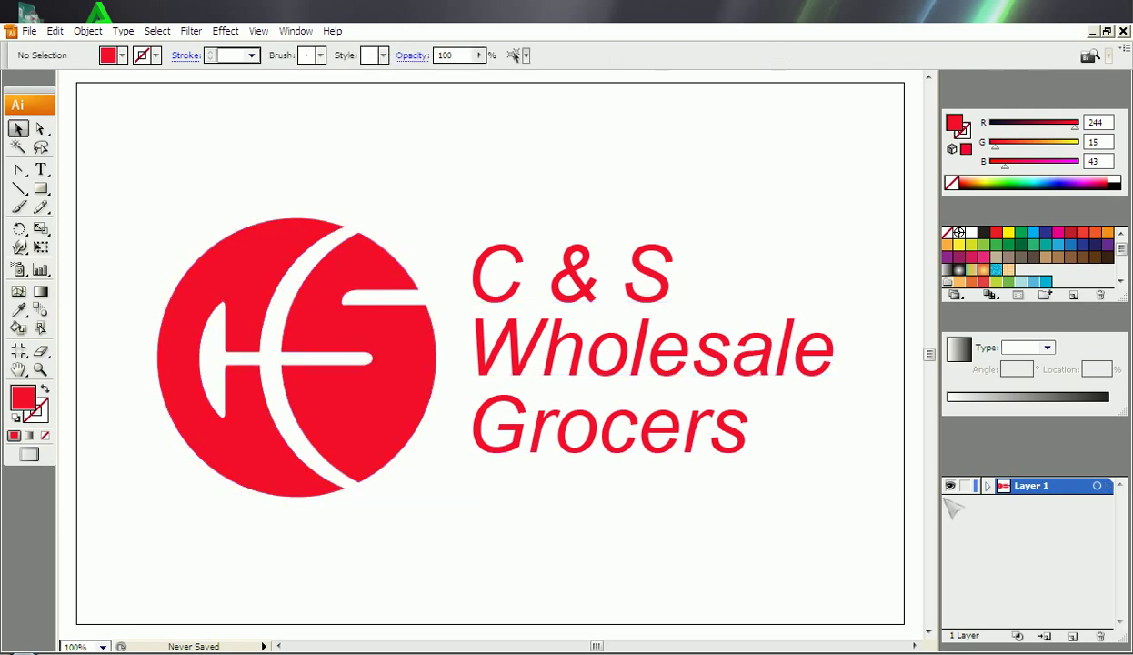
Step: Add Layer 2 below the logo with a 33,408 × 21,943 cm white-to-black gradient rectangle
click(1075, 635)
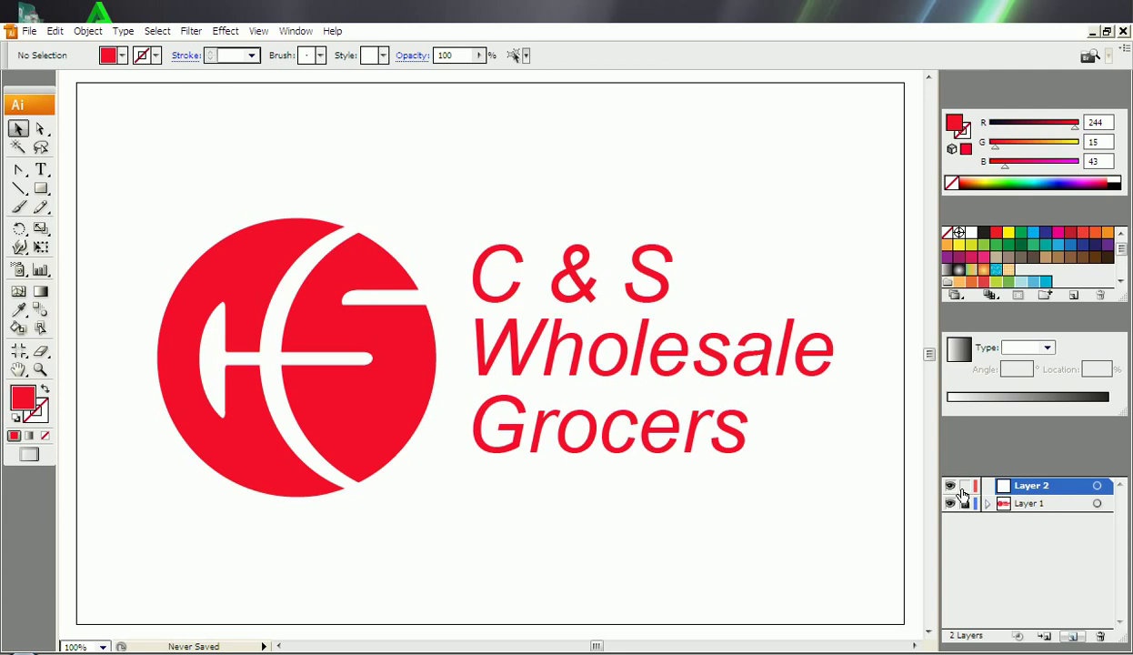
drag(999, 489, 1018, 510)
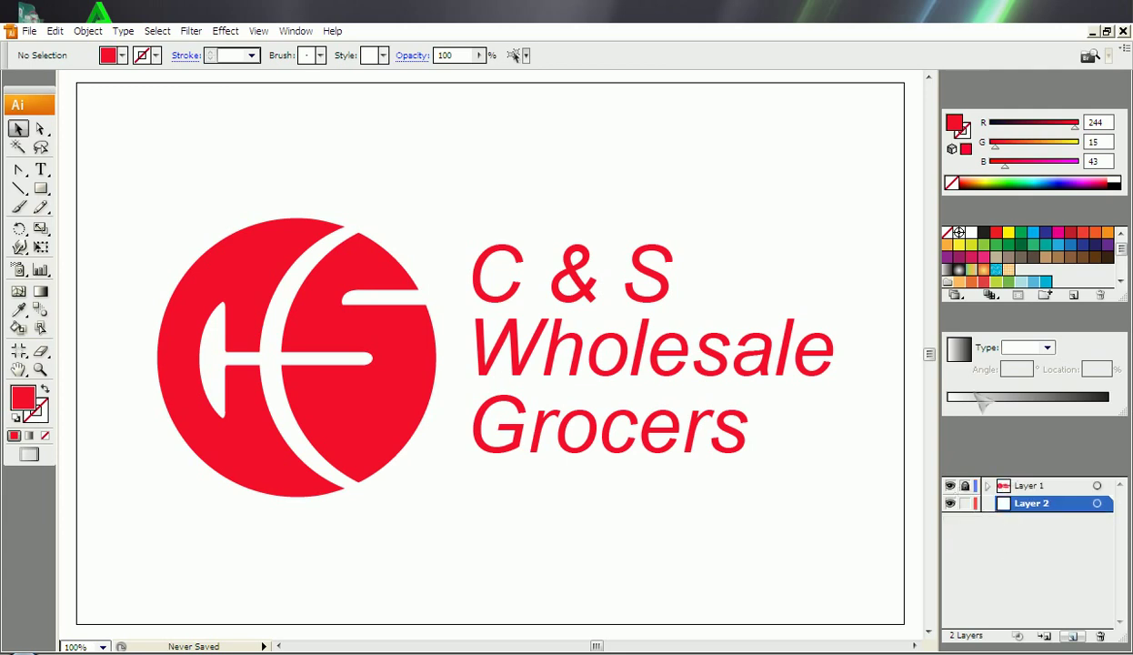
click(1035, 409)
click(42, 188)
drag(72, 78, 909, 626)
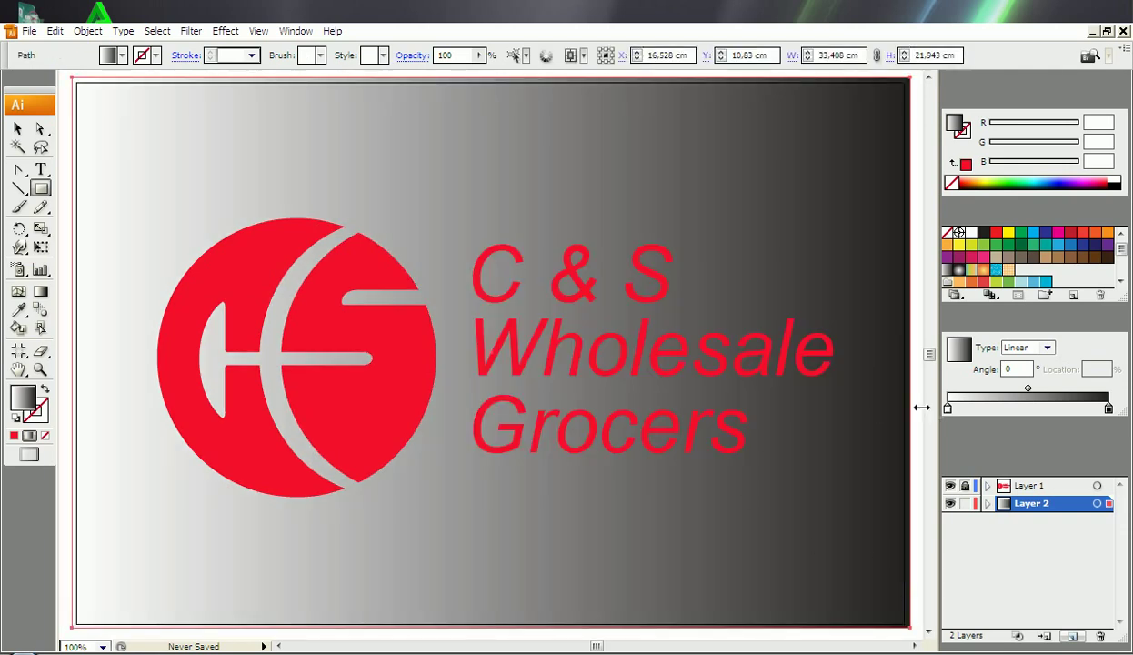
Step: Change the gradient's end stop to dark red (R 198, G 10, B 33) and make it radial
click(1108, 409)
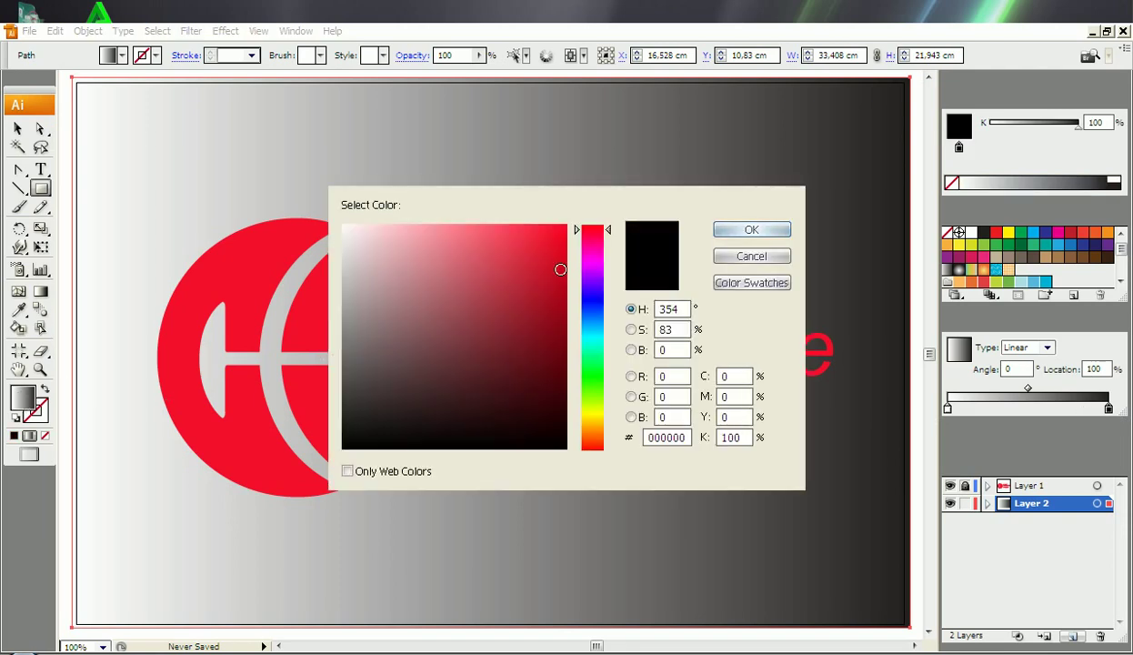
click(560, 269)
click(741, 232)
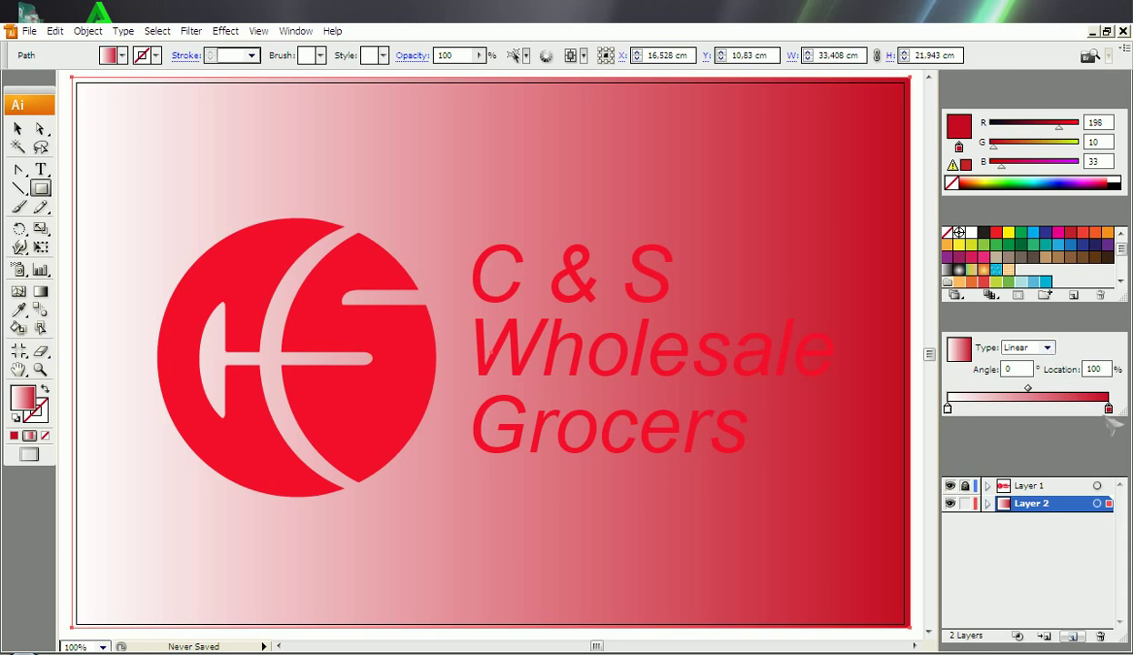
click(1035, 347)
click(1017, 363)
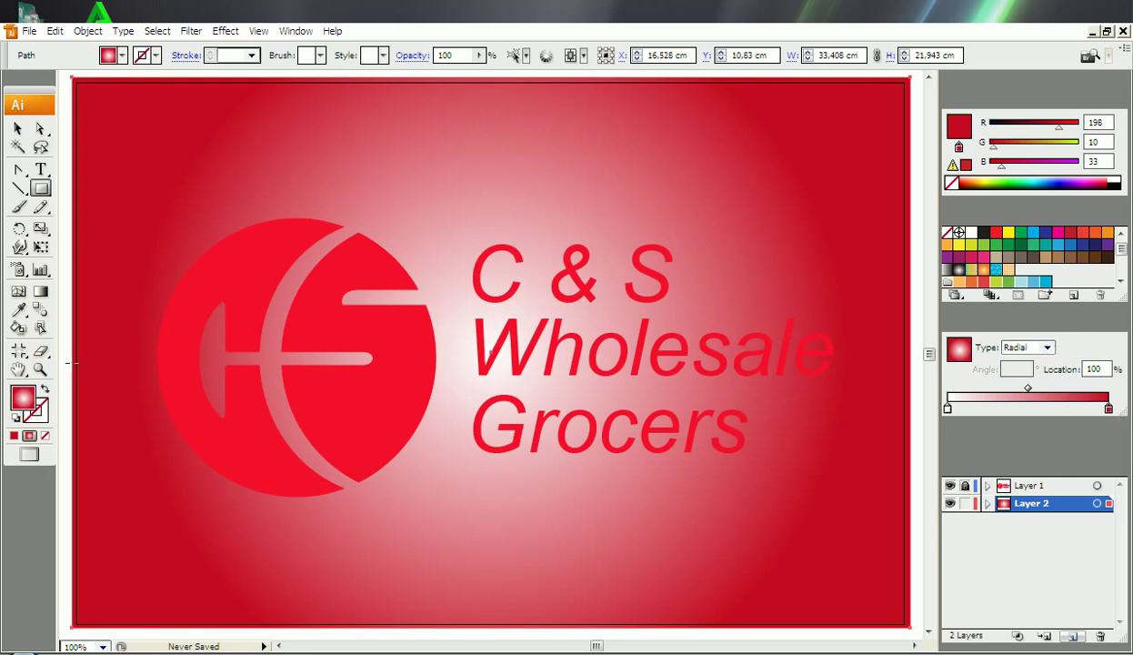
Step: Change the gradient's end stop colour to pink FC6581 (R 252, G 101, B 129)
double_click(38, 400)
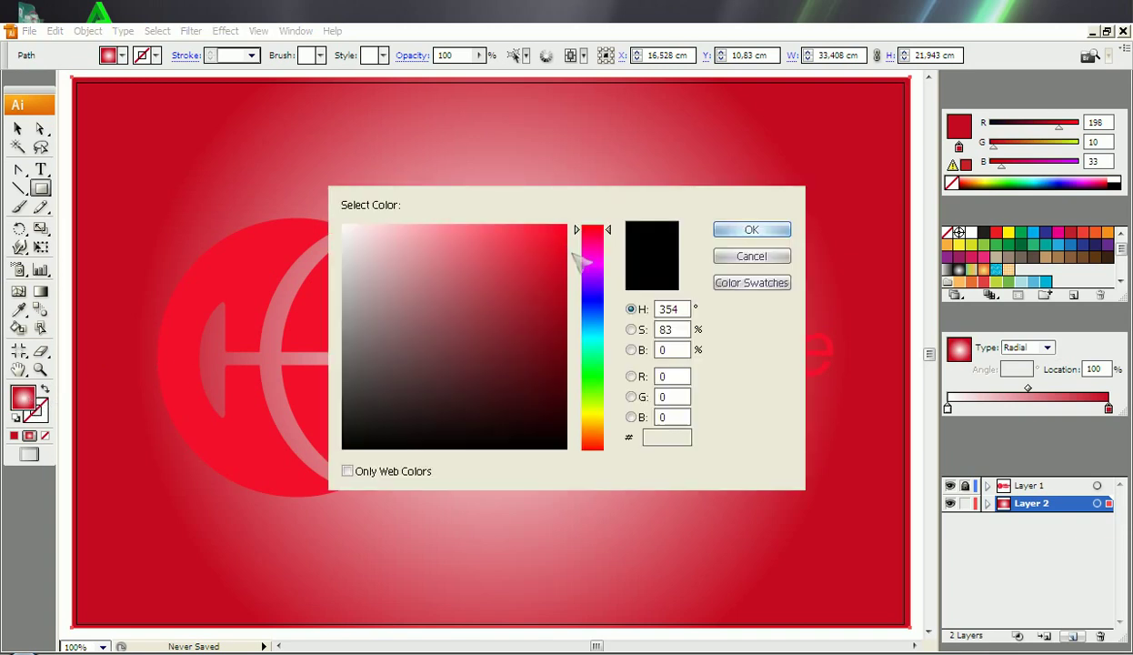
click(598, 363)
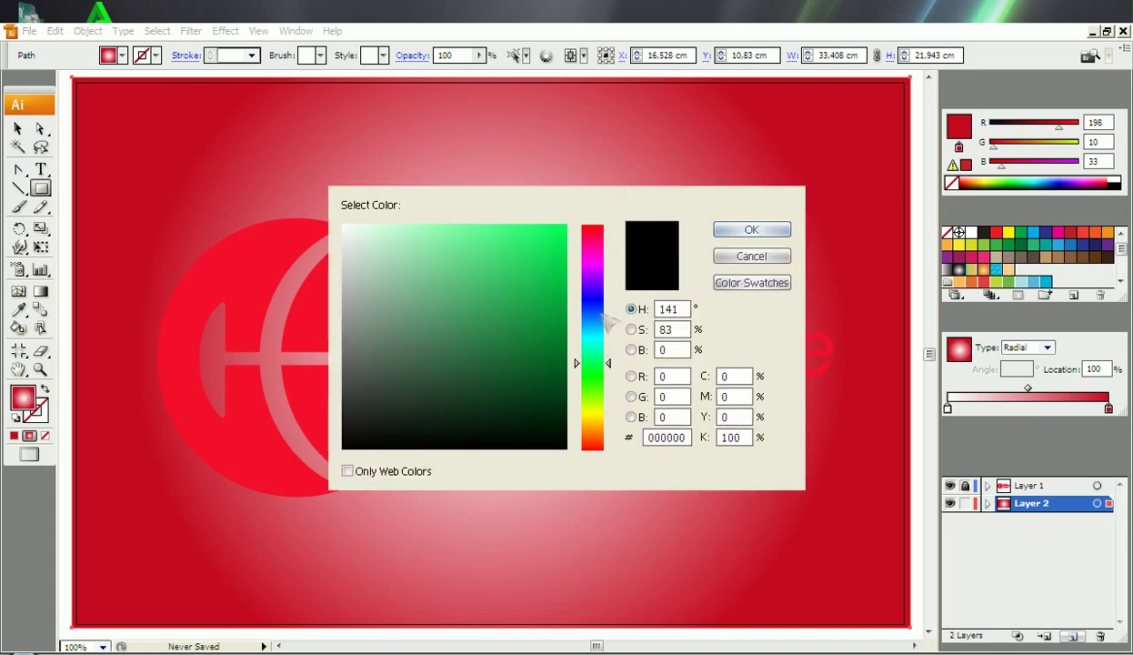
click(595, 313)
click(559, 238)
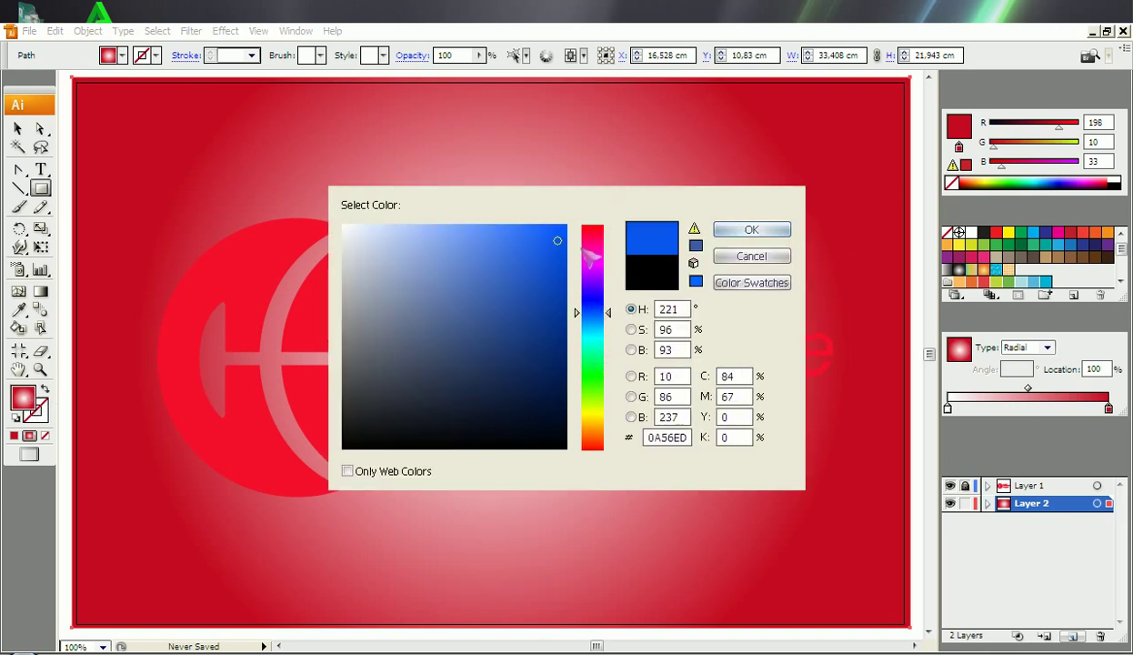
click(592, 250)
drag(592, 252, 592, 241)
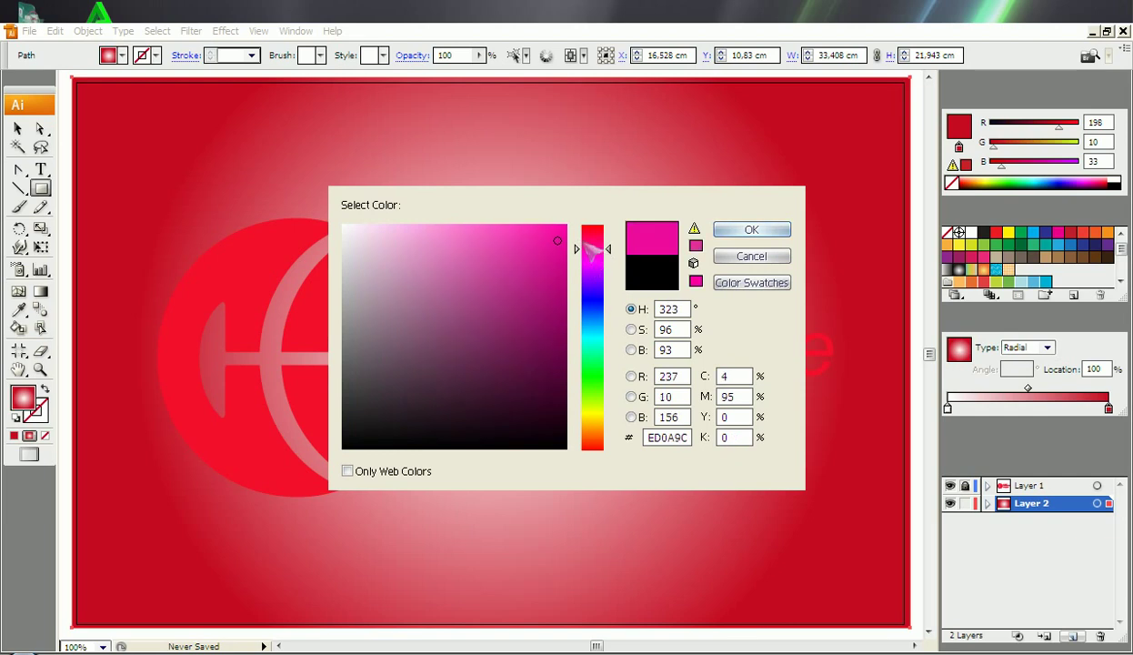
click(446, 230)
click(492, 233)
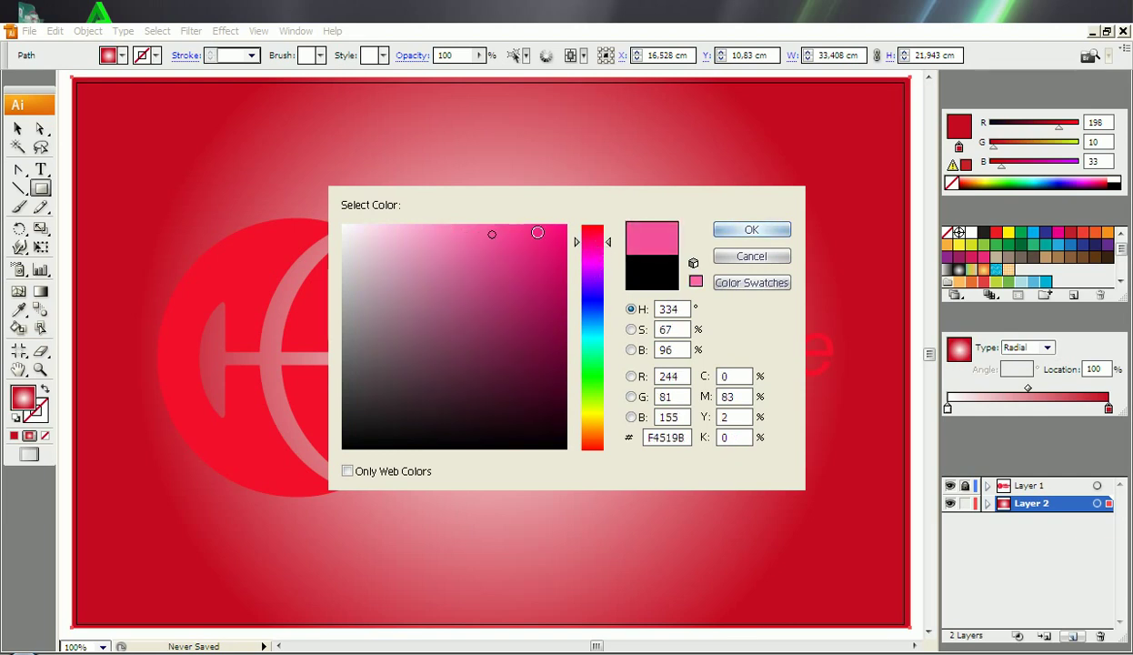
drag(592, 241, 592, 232)
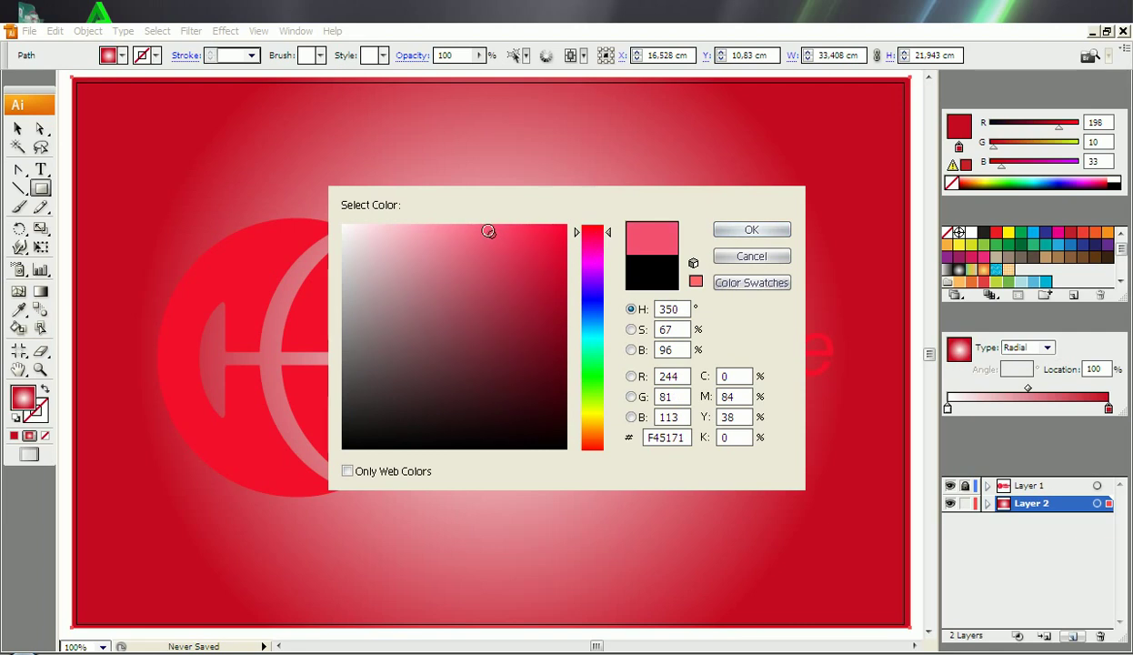
click(480, 226)
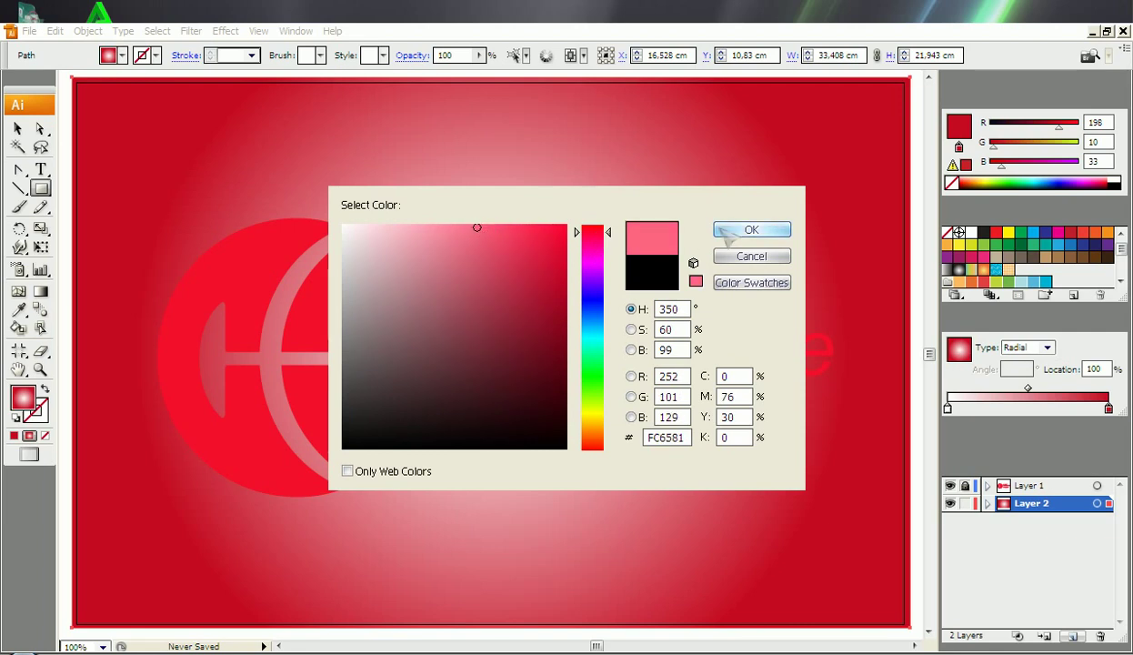
click(727, 232)
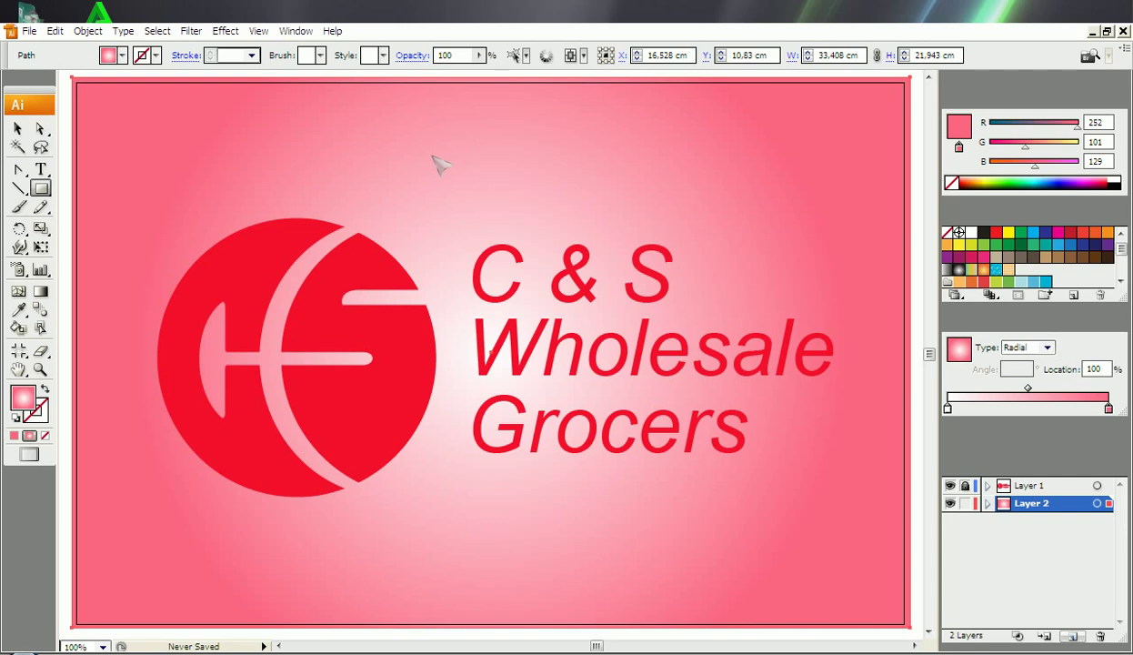
Step: Move the gradient midpoint to 85.16% and switch the gradient type from radial to linear
drag(1028, 389, 1085, 391)
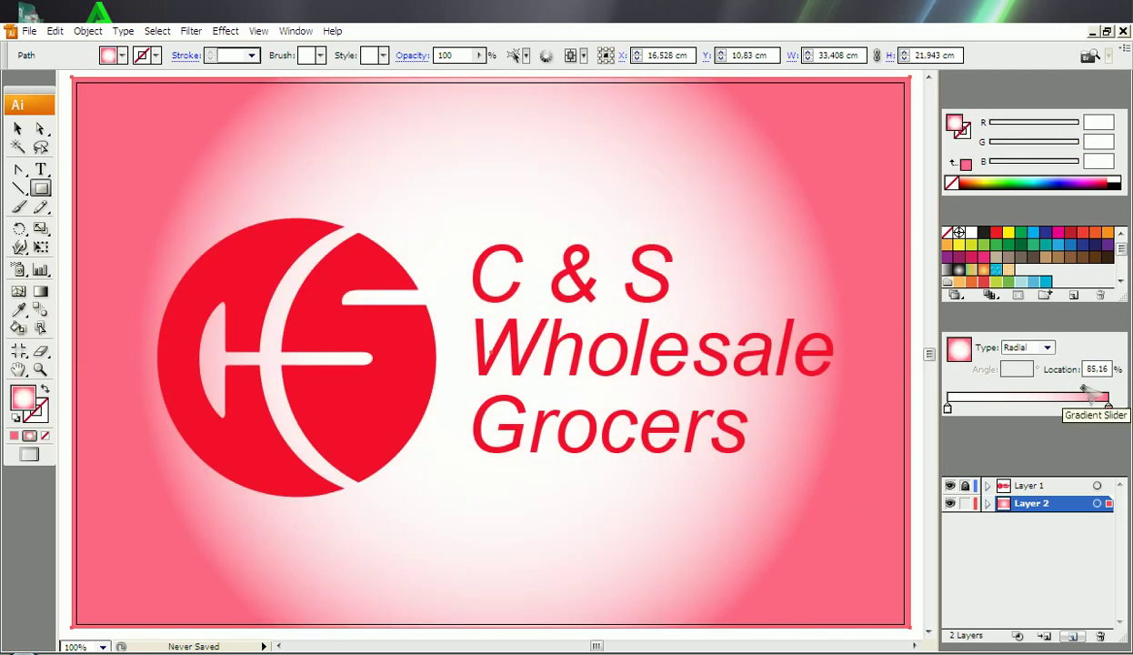
click(1041, 348)
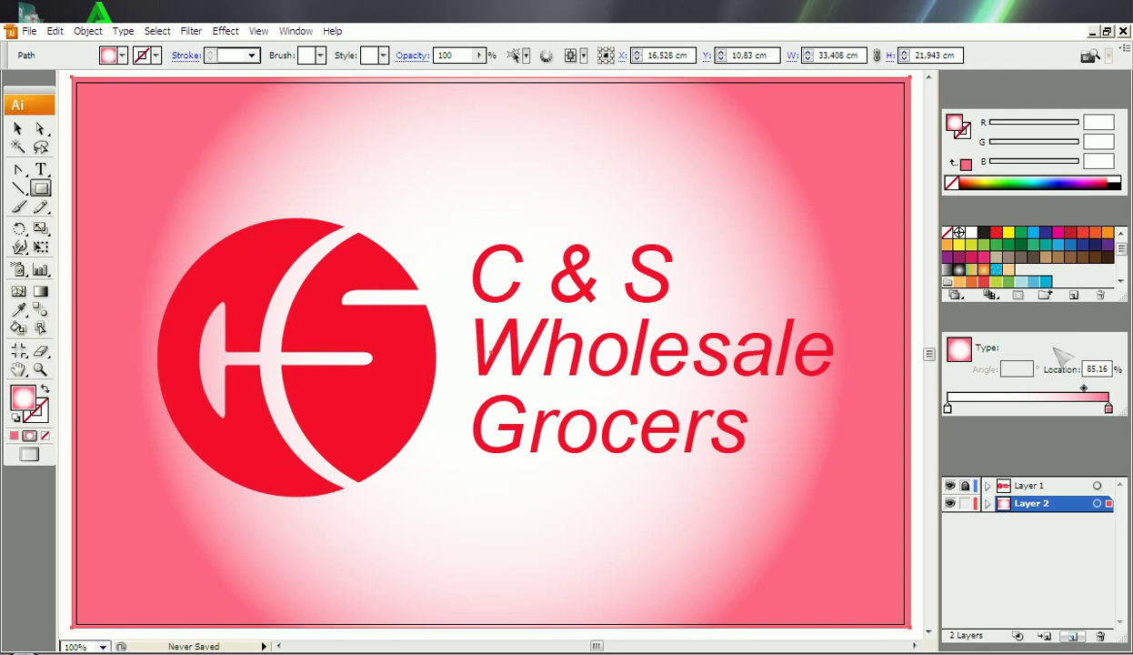
click(1012, 373)
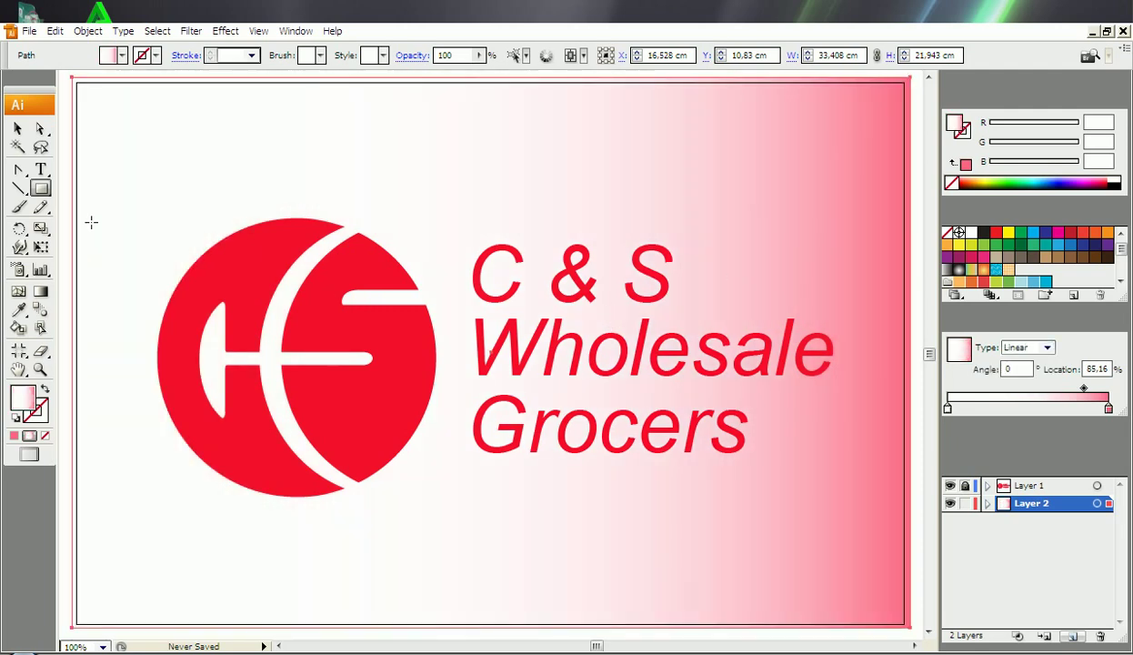
Step: Redraw the linear gradient with the Gradient tool from the logo to the background's right edge
click(40, 291)
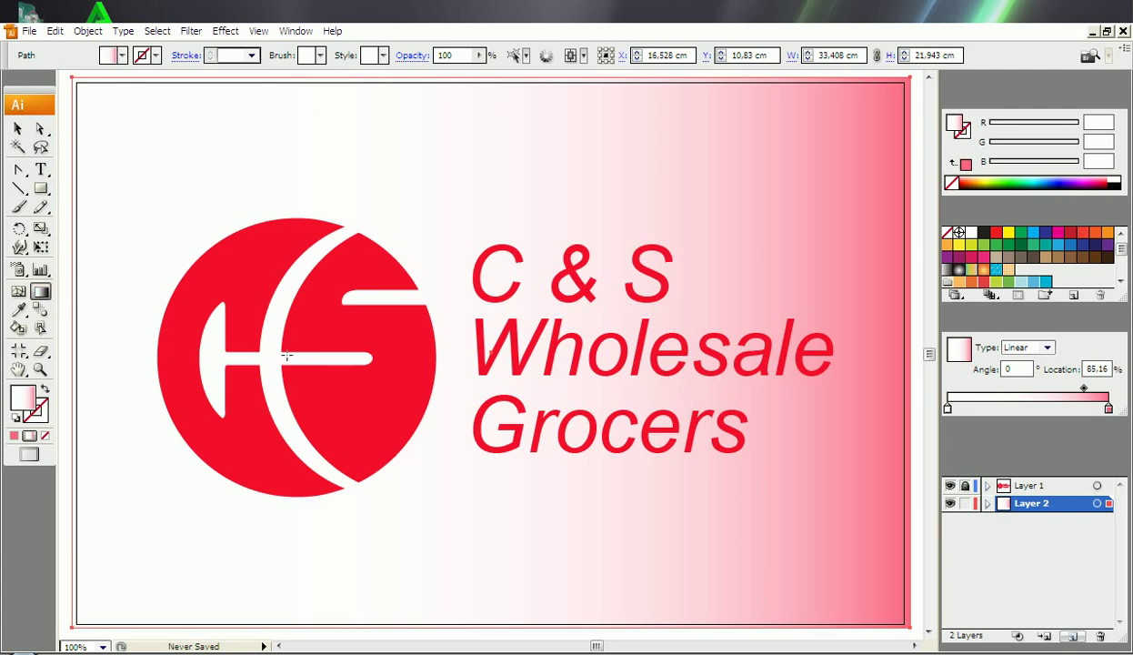
drag(628, 360, 741, 359)
drag(914, 351, 918, 352)
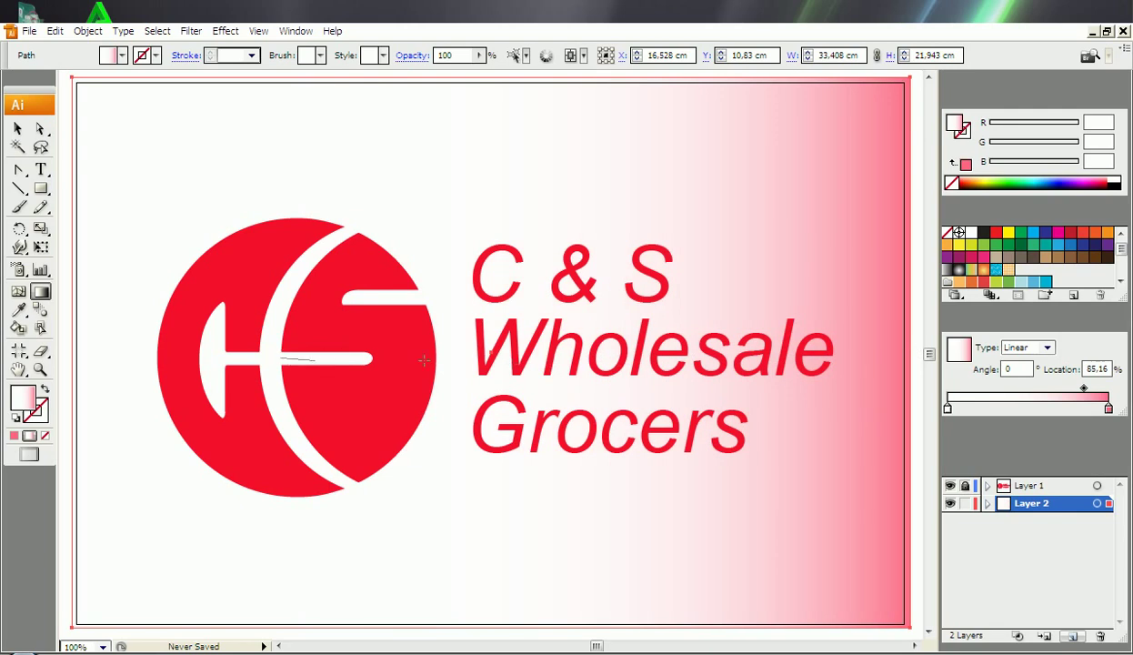
drag(424, 360, 634, 361)
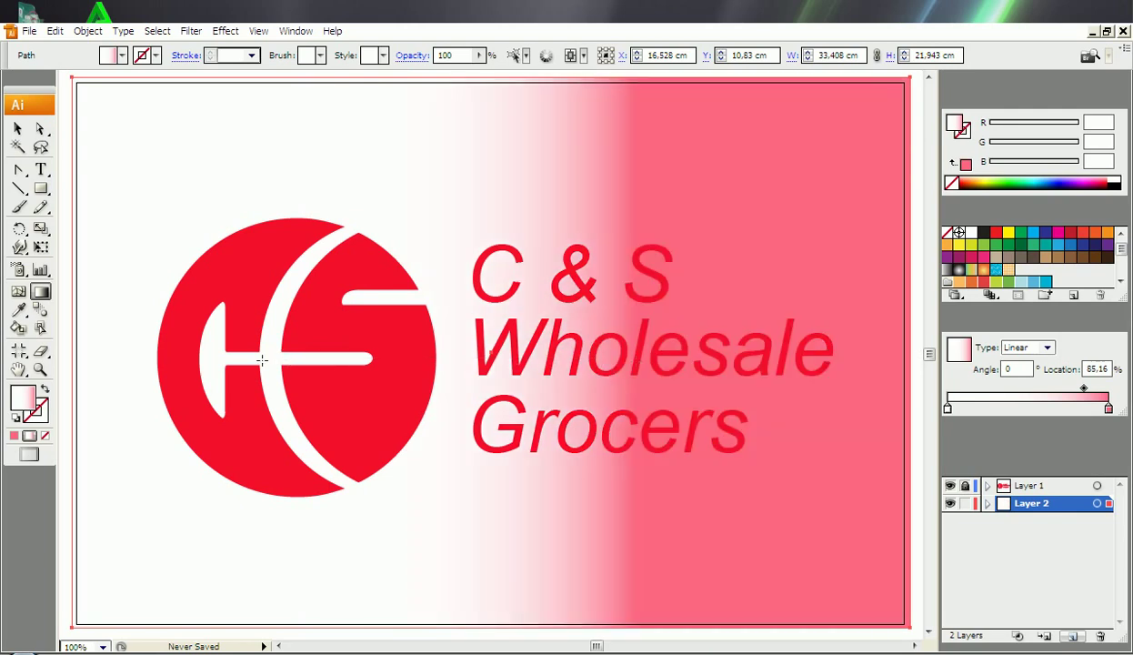
drag(278, 359, 917, 333)
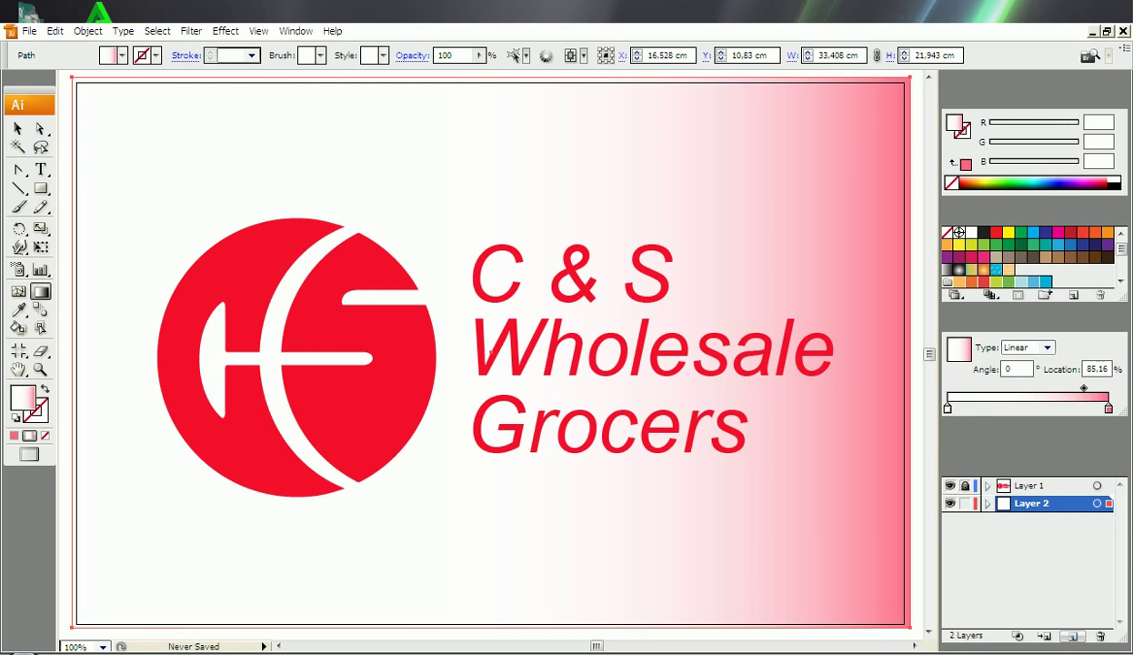
Step: Replace the old Notepad text with 'finish..' and 'thanks for watching...'
key(alt+Tab)
drag(266, 123, 467, 308)
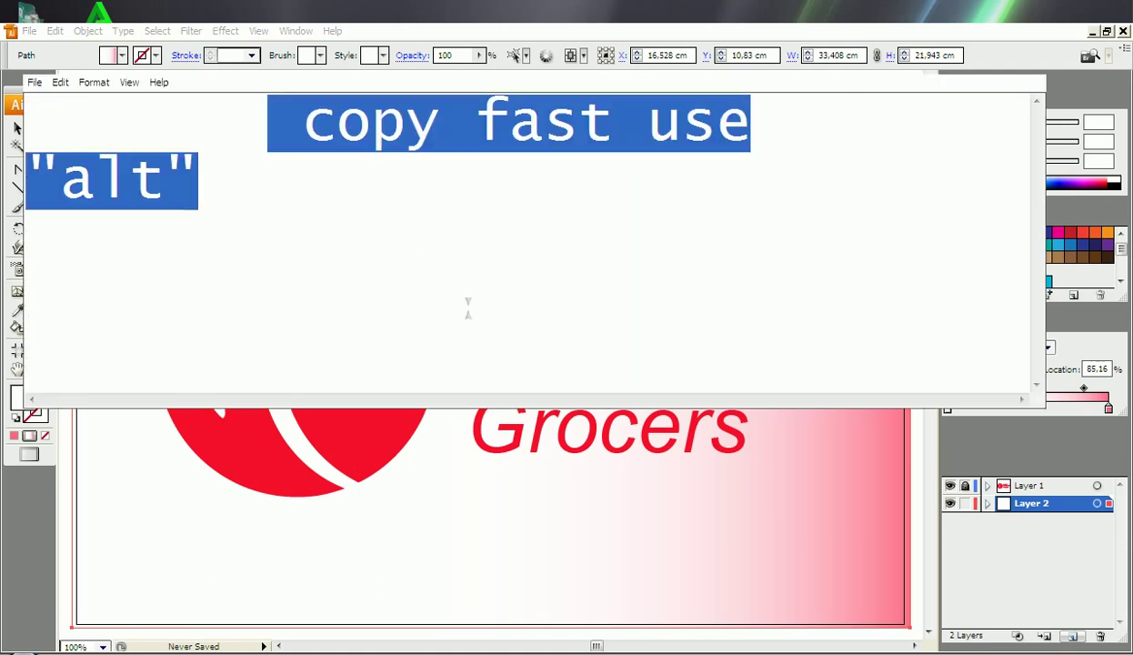
text(finish..)
key(Return)
text(thanks f)
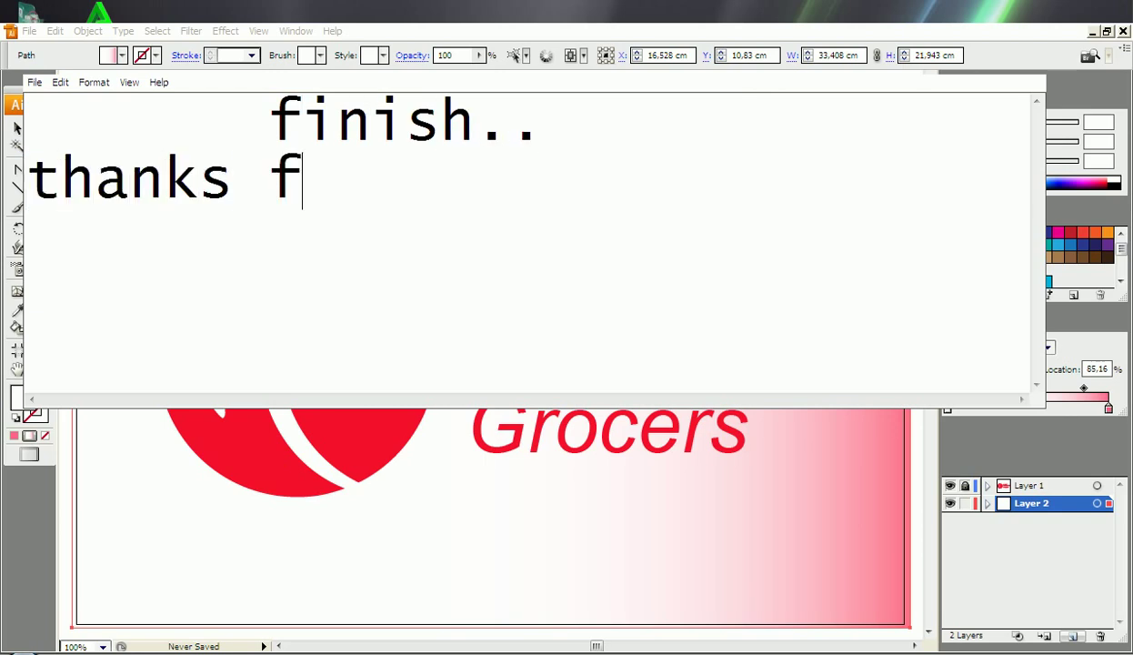
text(or watching...)
key(Return)
Step: Add 'subscribe my channel', the channel name and 'by..by...', then close Notepad and select the Selection tool
text(subscri)
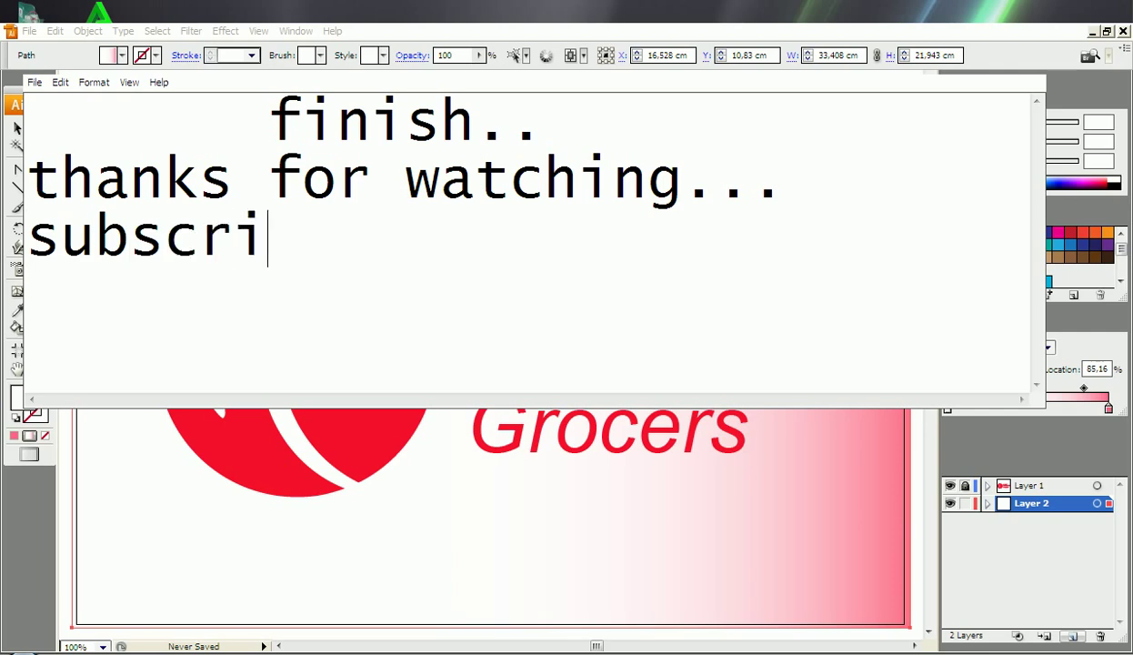
text(be my chan)
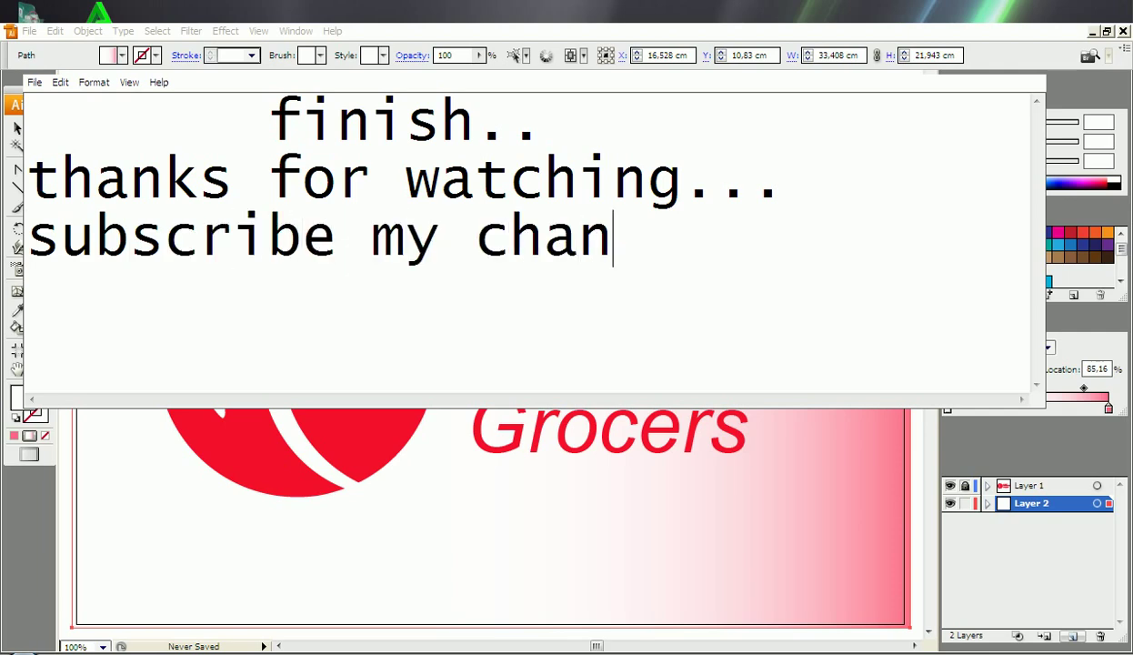
text(nel)
key(Return)
text("A)
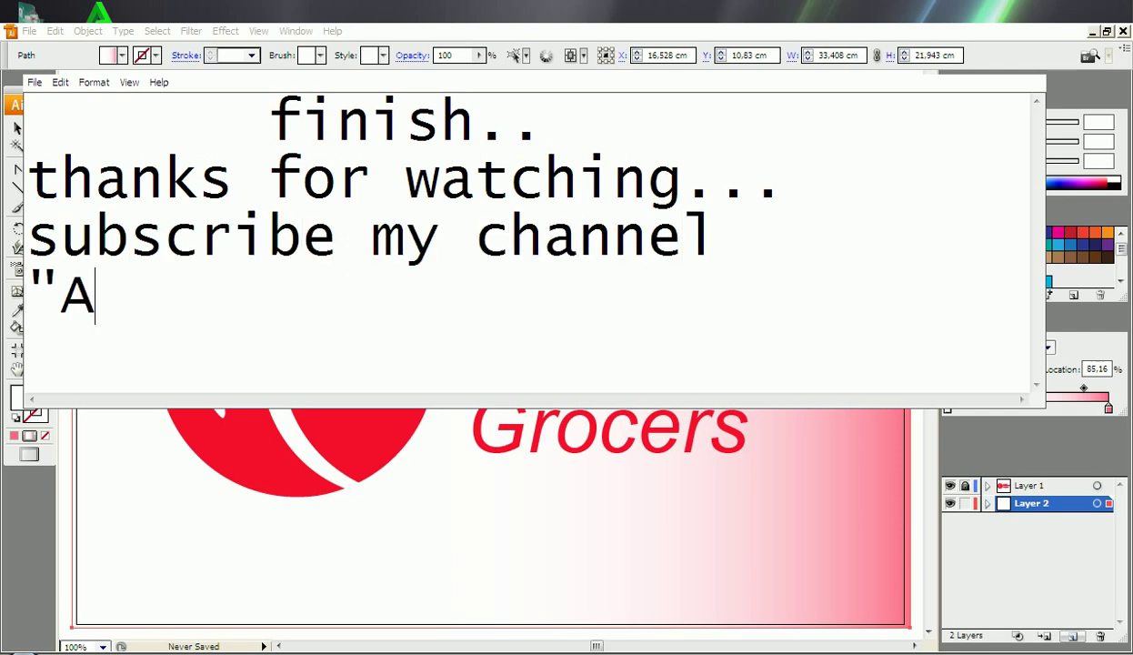
text(mateurDes)
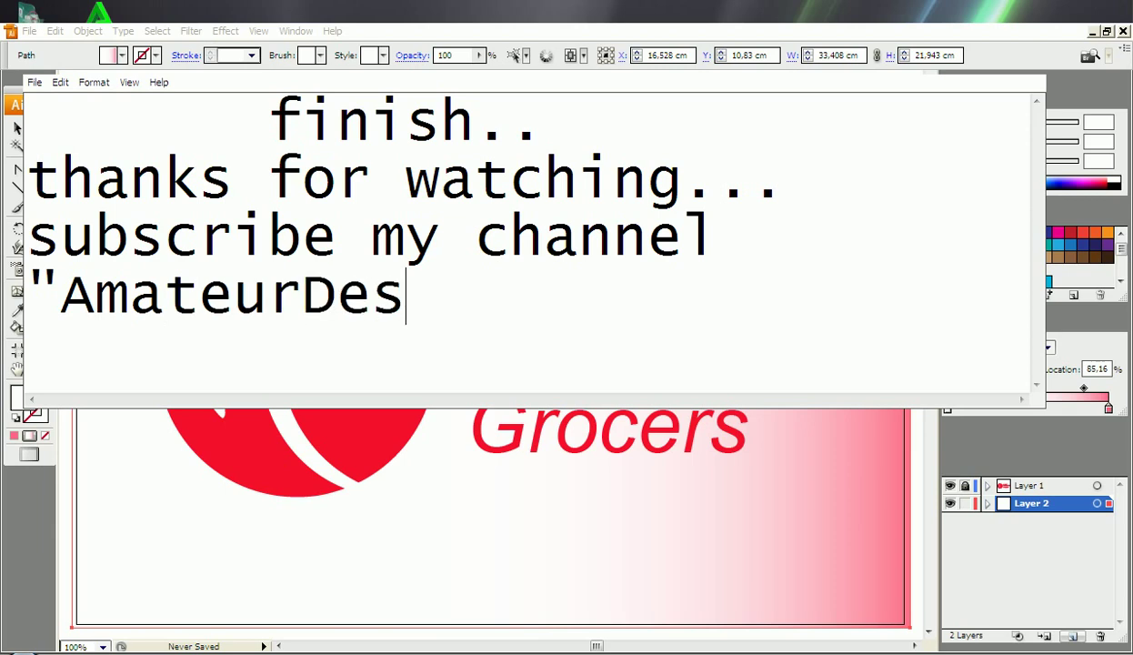
text(igner")
key(Return)
text(by)
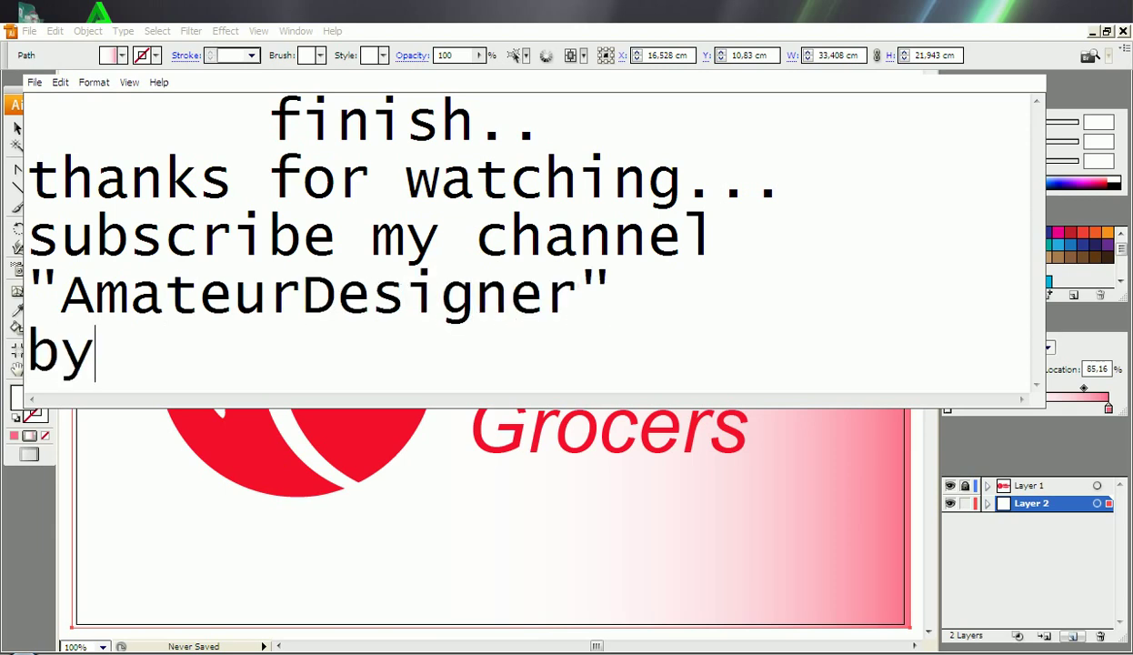
text(..by...)
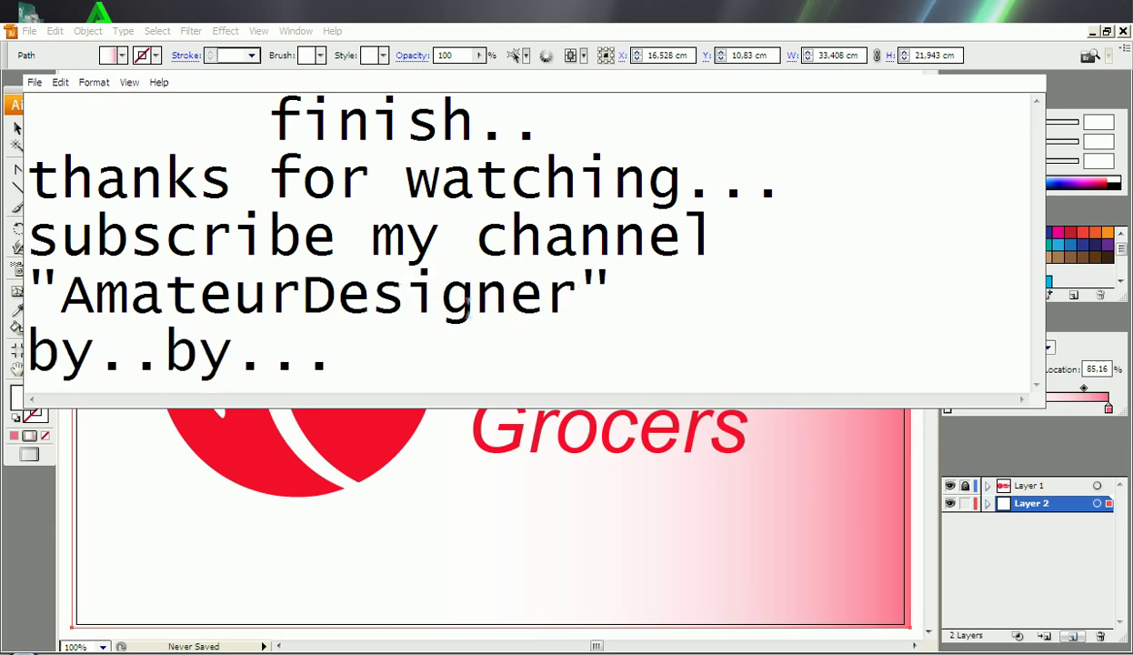
click(979, 64)
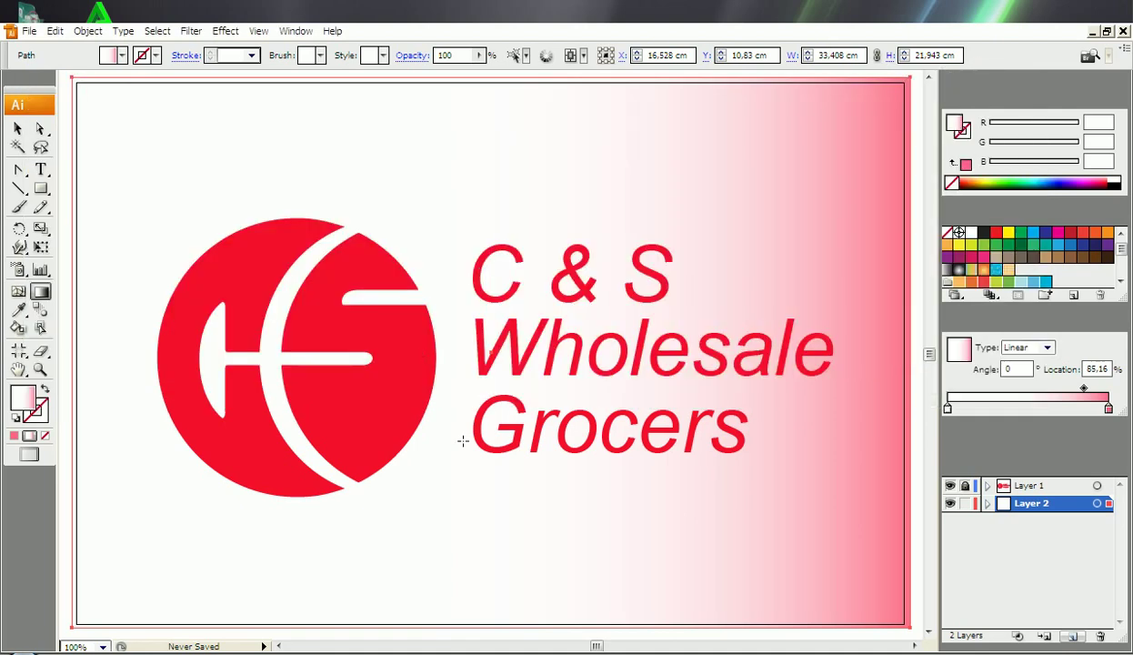
click(19, 129)
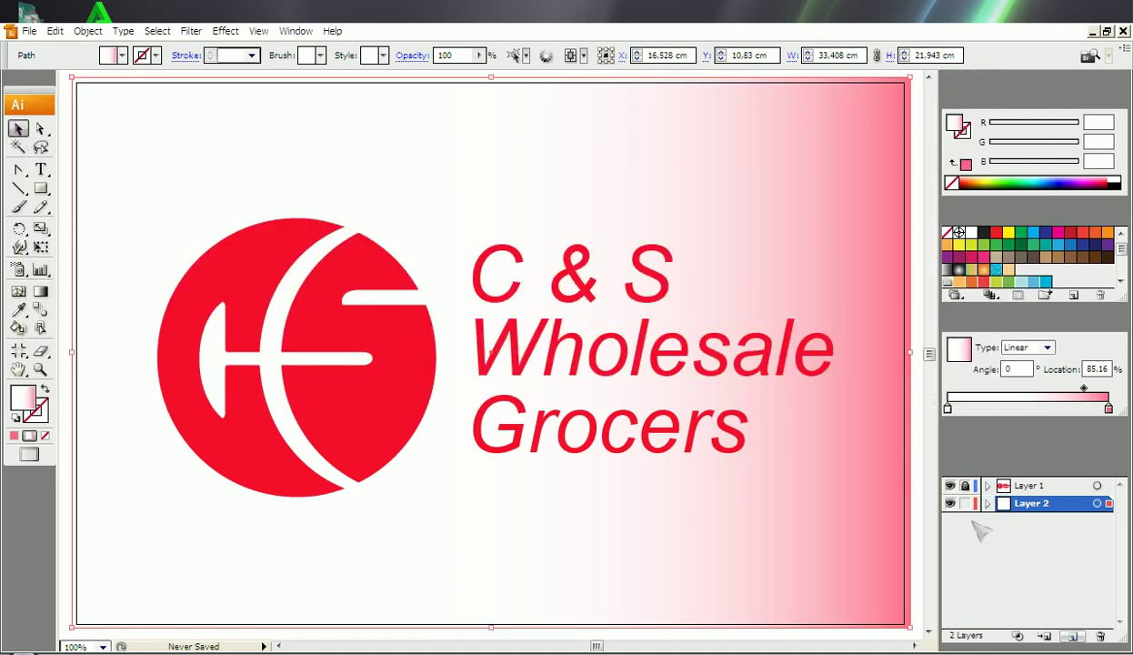